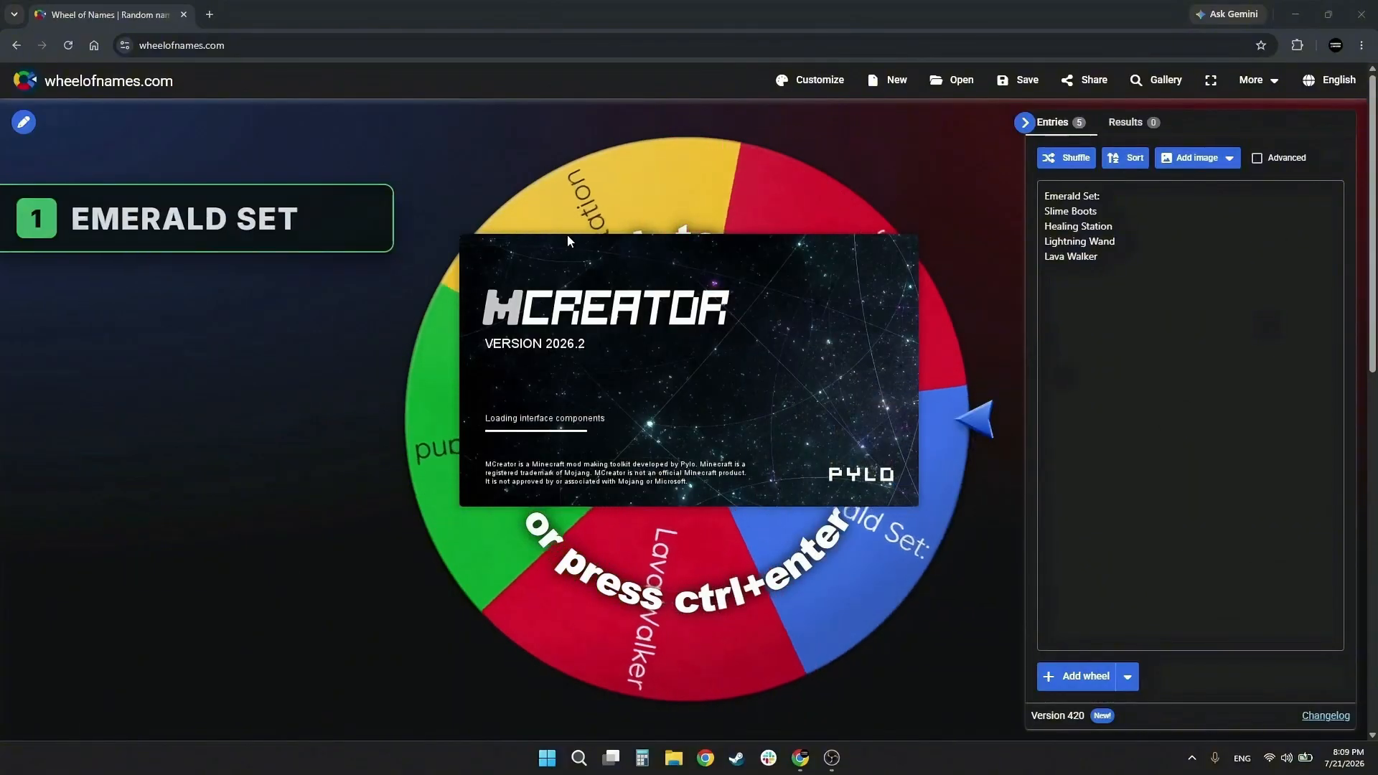
Step: Remove the colon from the Emerald Set entry in the wheel's list and spin the wheel
left_click(1112, 201)
key("BackSpace")
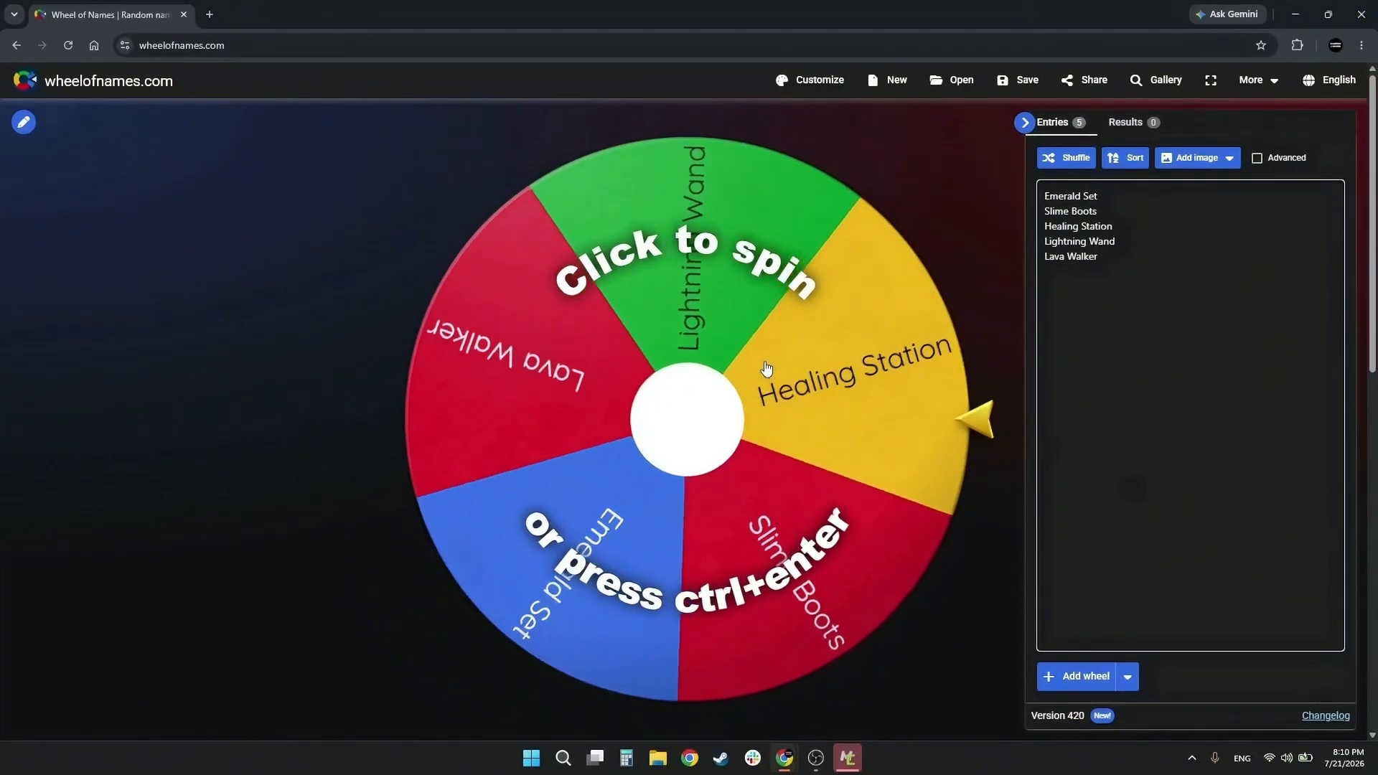
left_click(781, 345)
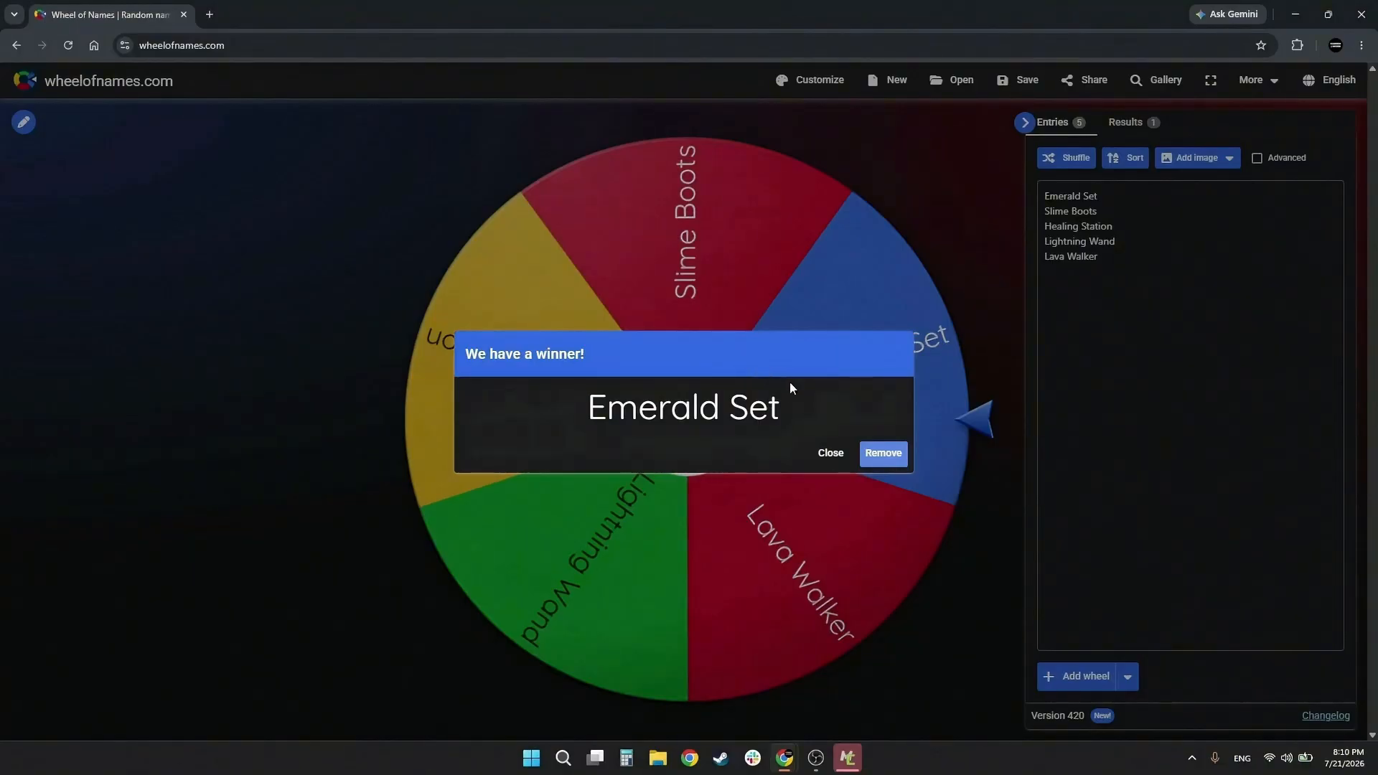
Step: Copy the winning entry's text, Emerald Set, from the winner dialog
left_click_drag(789, 385, 588, 409)
right_click(604, 420)
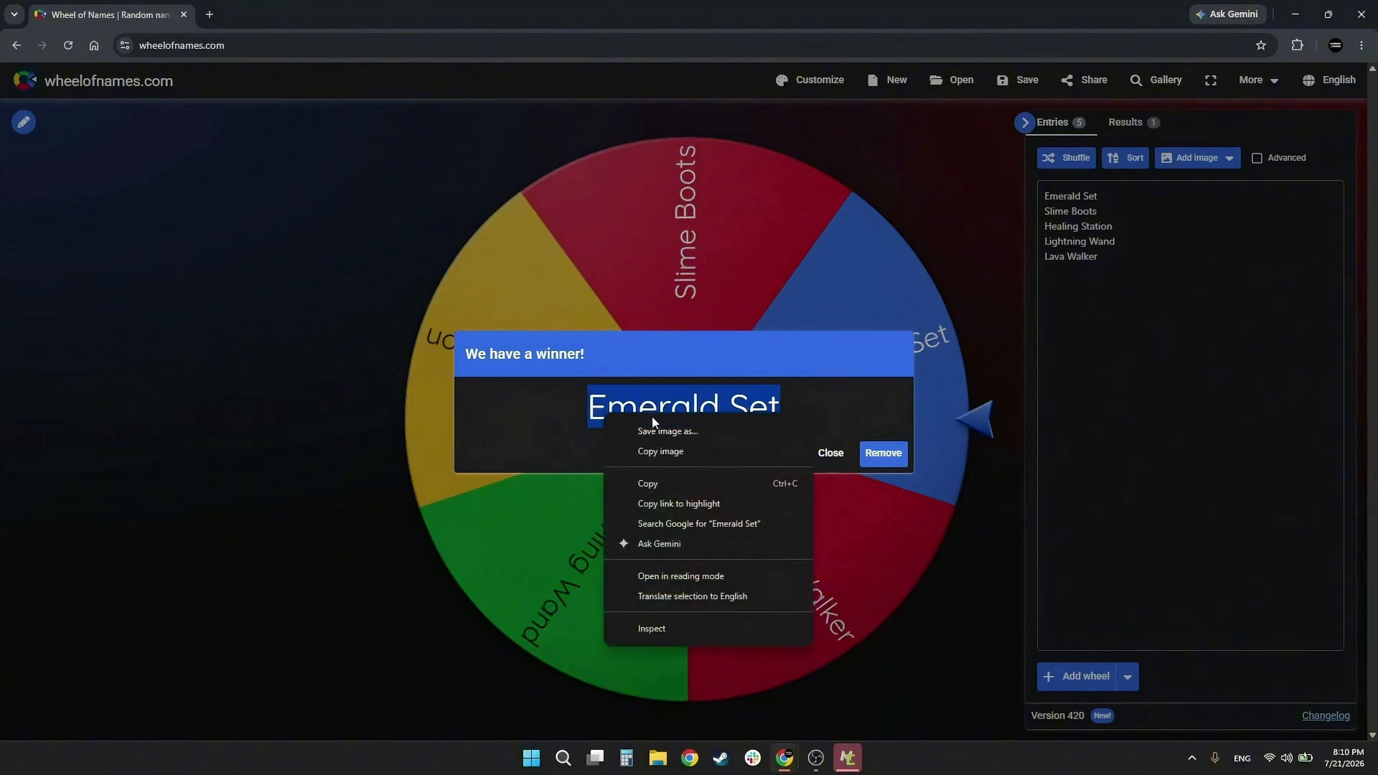
right_click(636, 398)
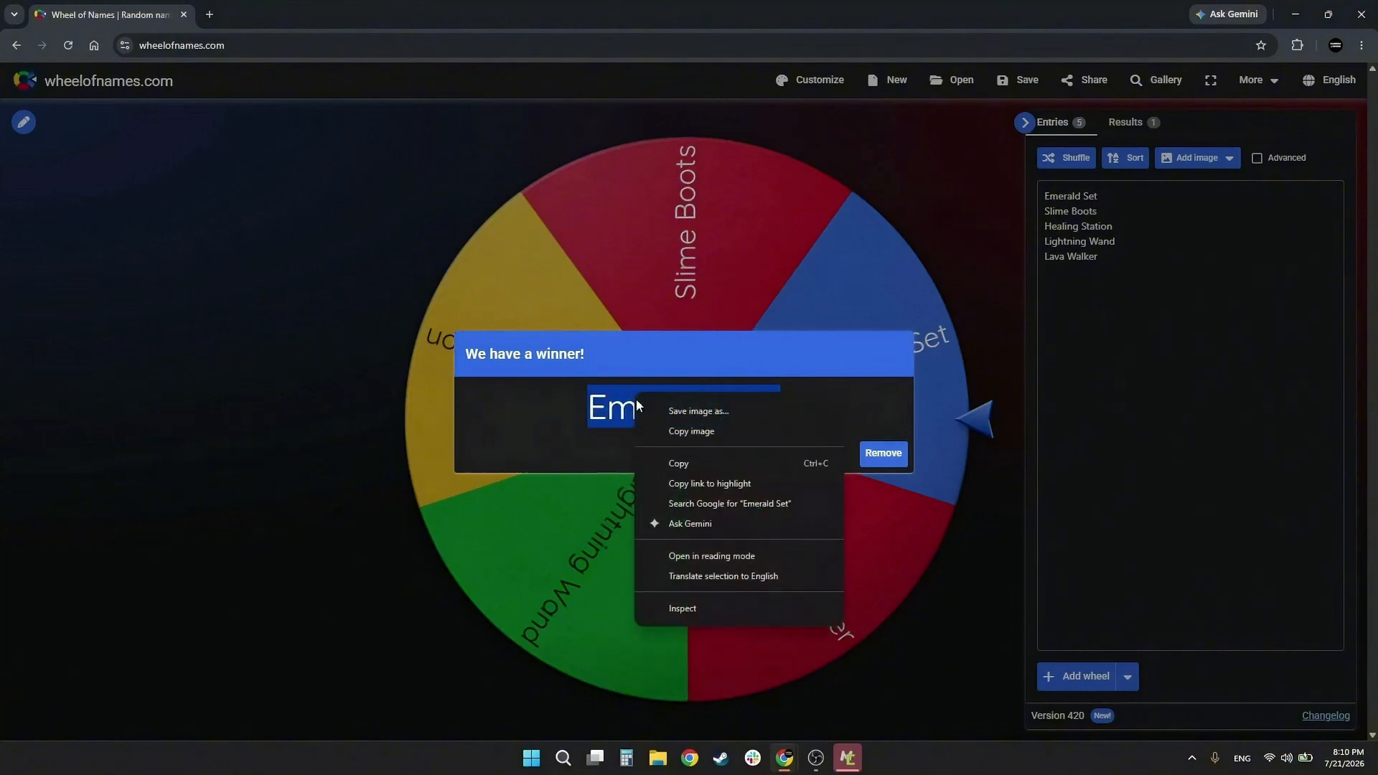
left_click(672, 463)
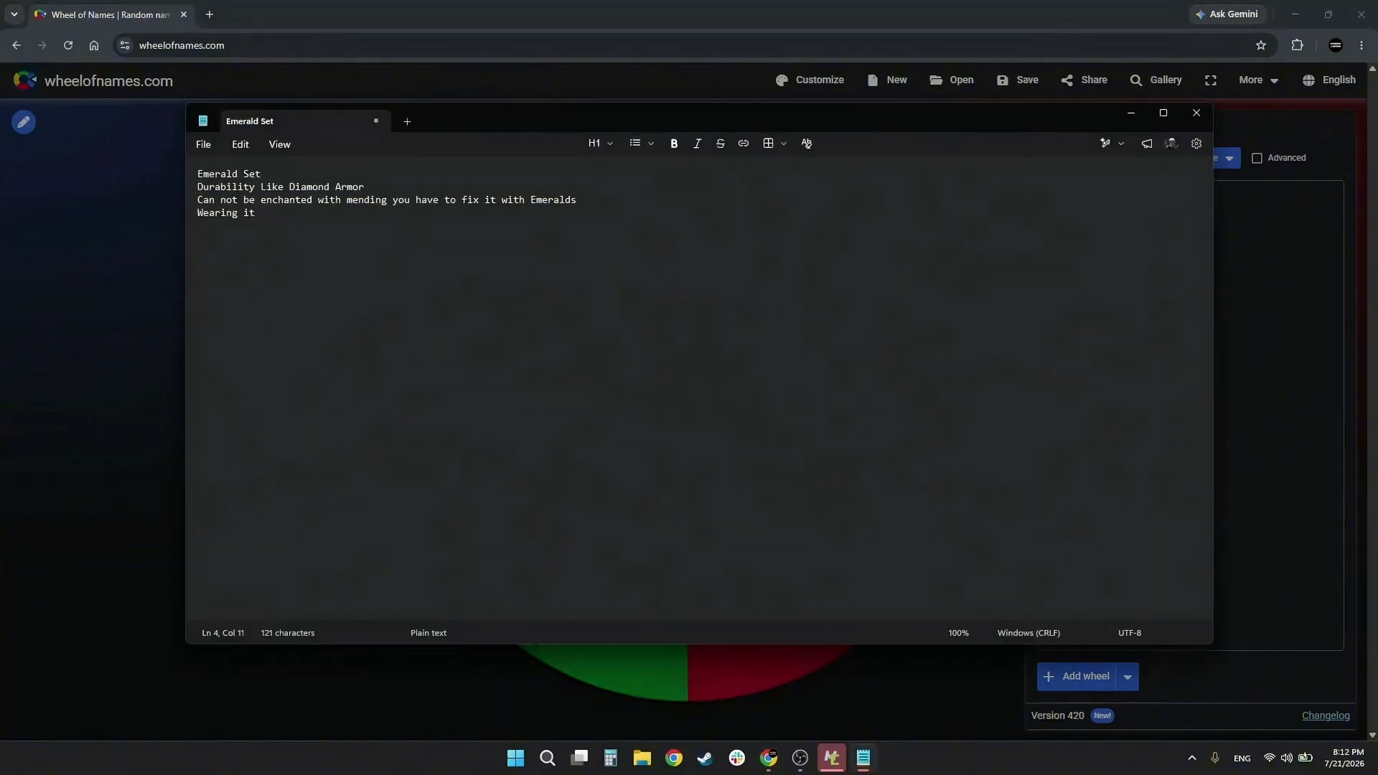
Step: In the Emerald Set notes, finish the set's line with "give hero of the village 1" and add a space before "All Enchants"
type("give hero of the village 1")
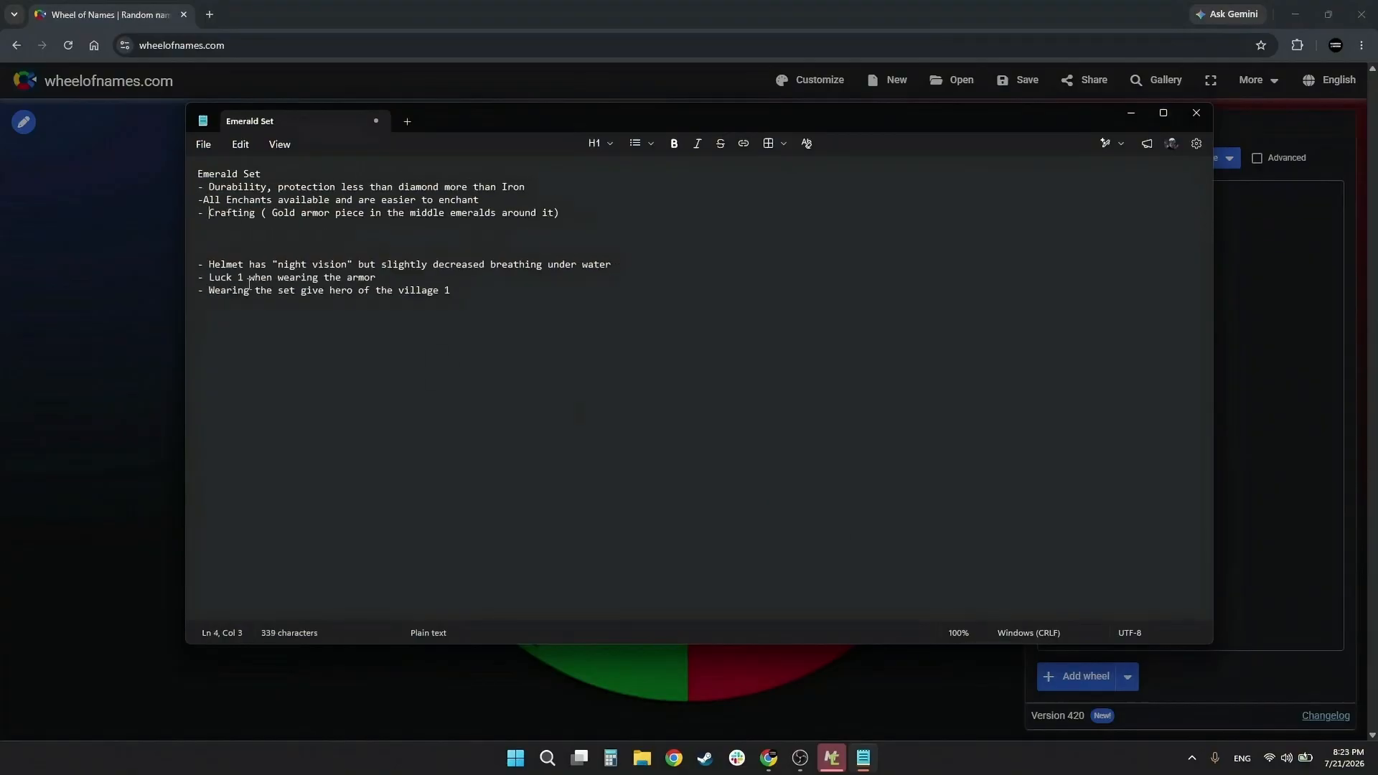
left_click(203, 201)
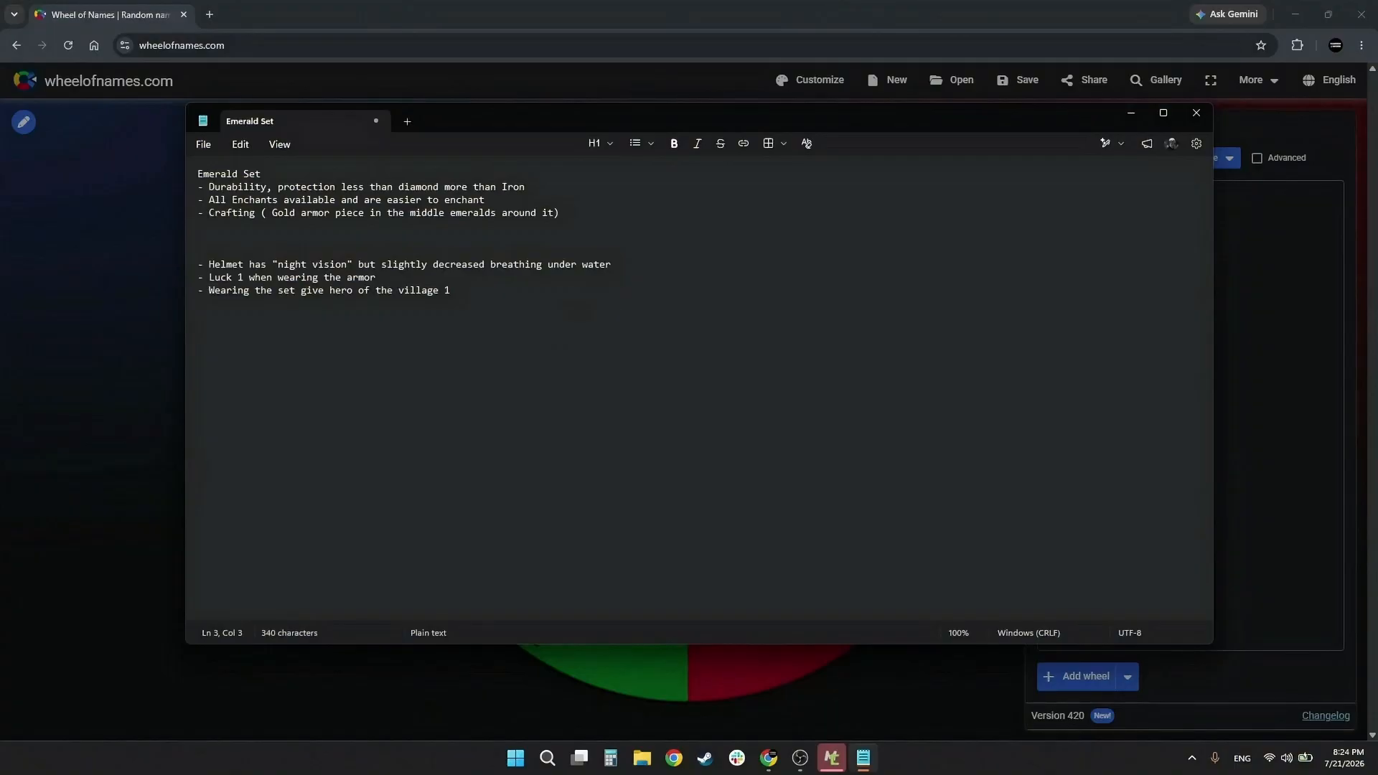
type("j")
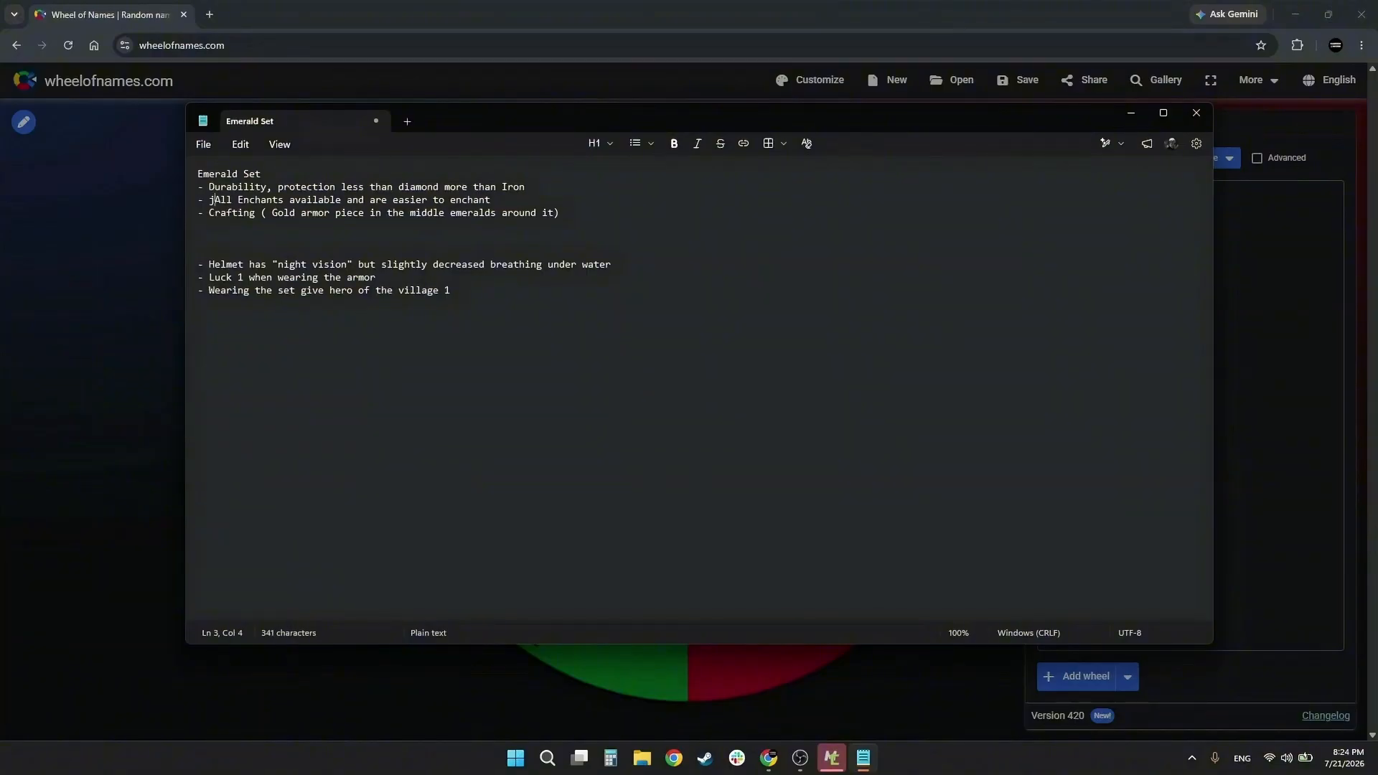
key("BackSpace")
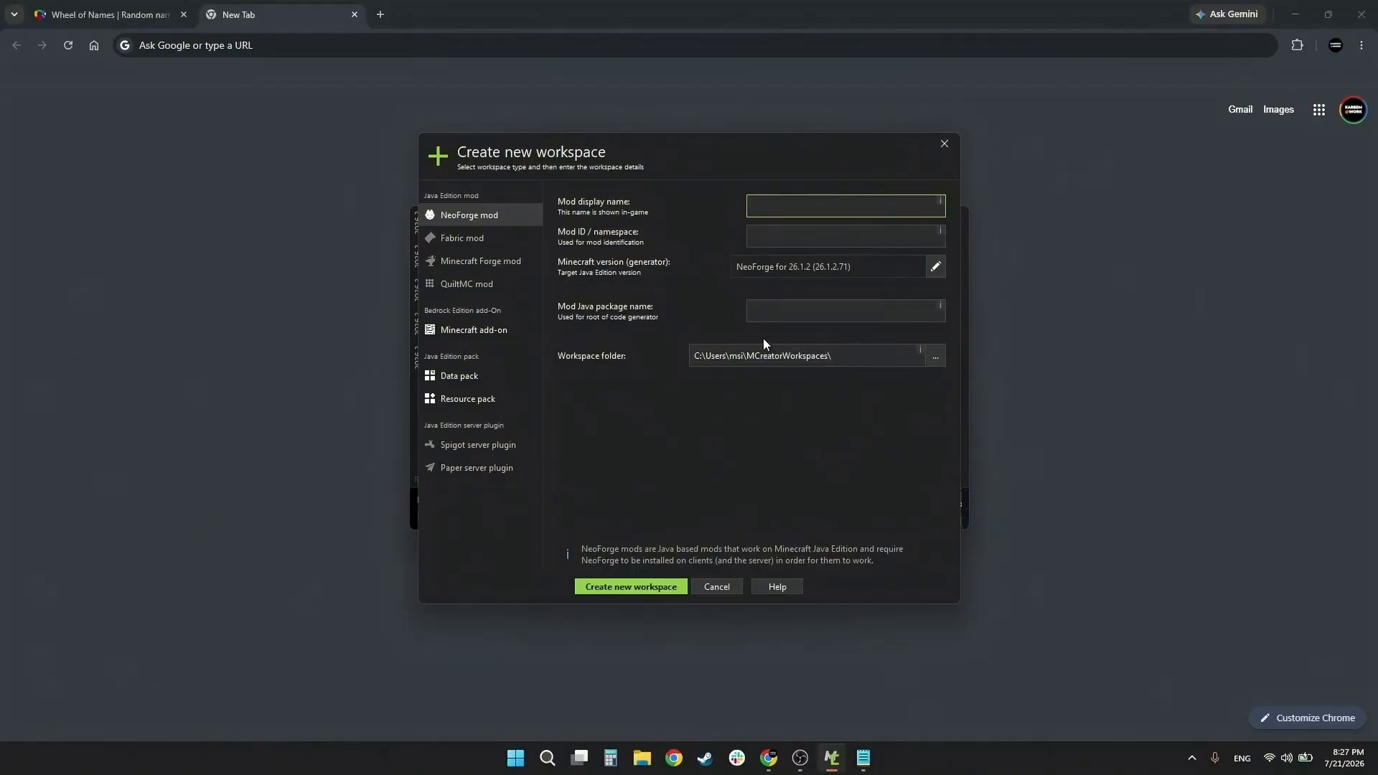
Step: Create a NeoForge mod workspace with the display name EmeraldArmor
type("EmeraldArmor")
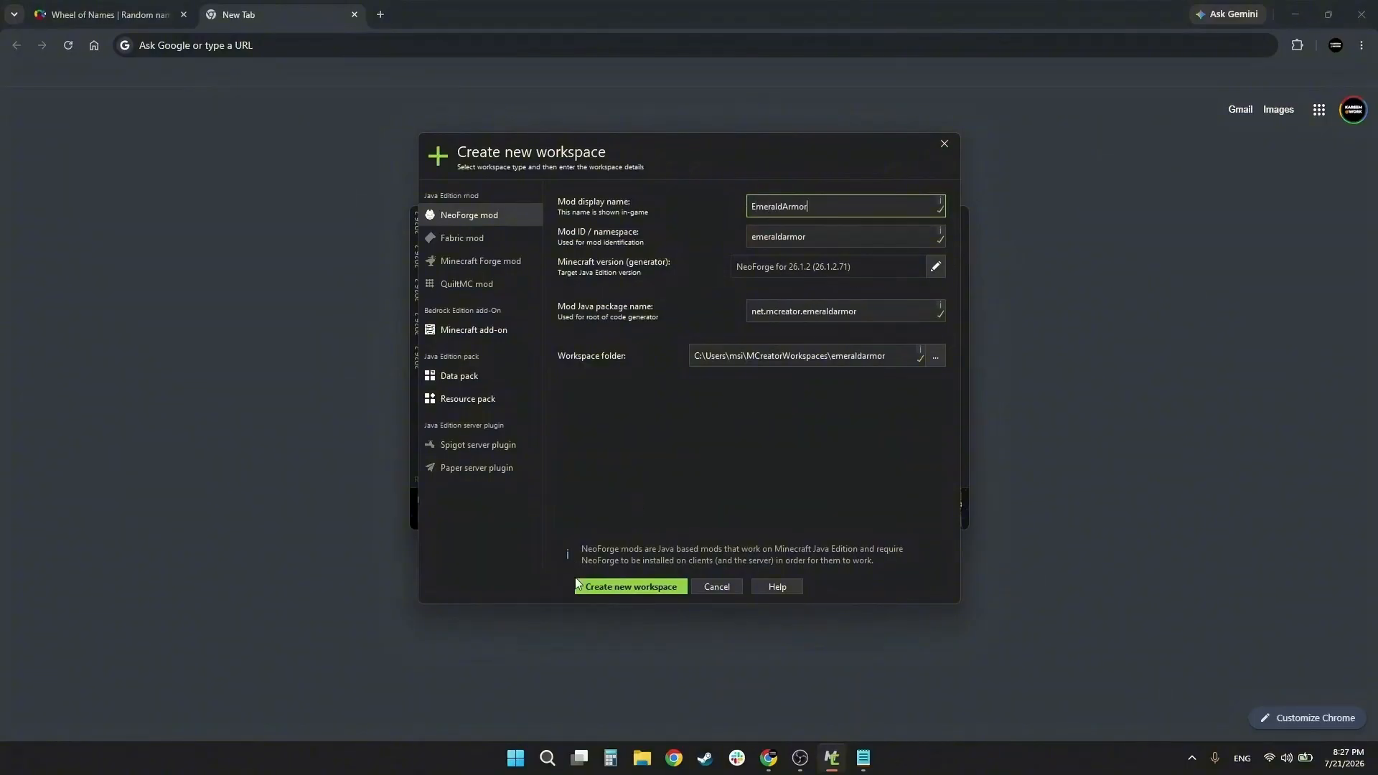
left_click(603, 586)
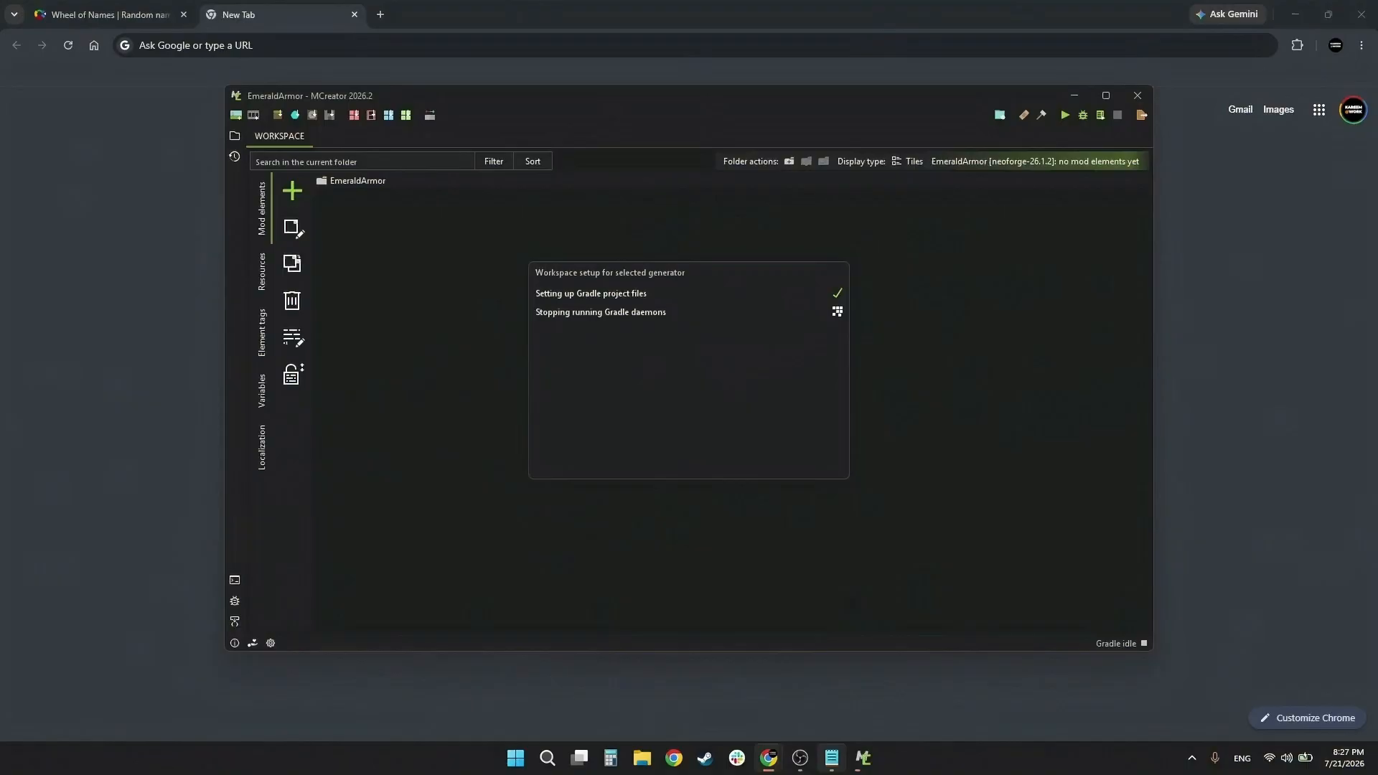
Step: Shrink the Notepad notes into a small window in the desktop's upper-left corner and place the MCreator window beside it
left_click(832, 758)
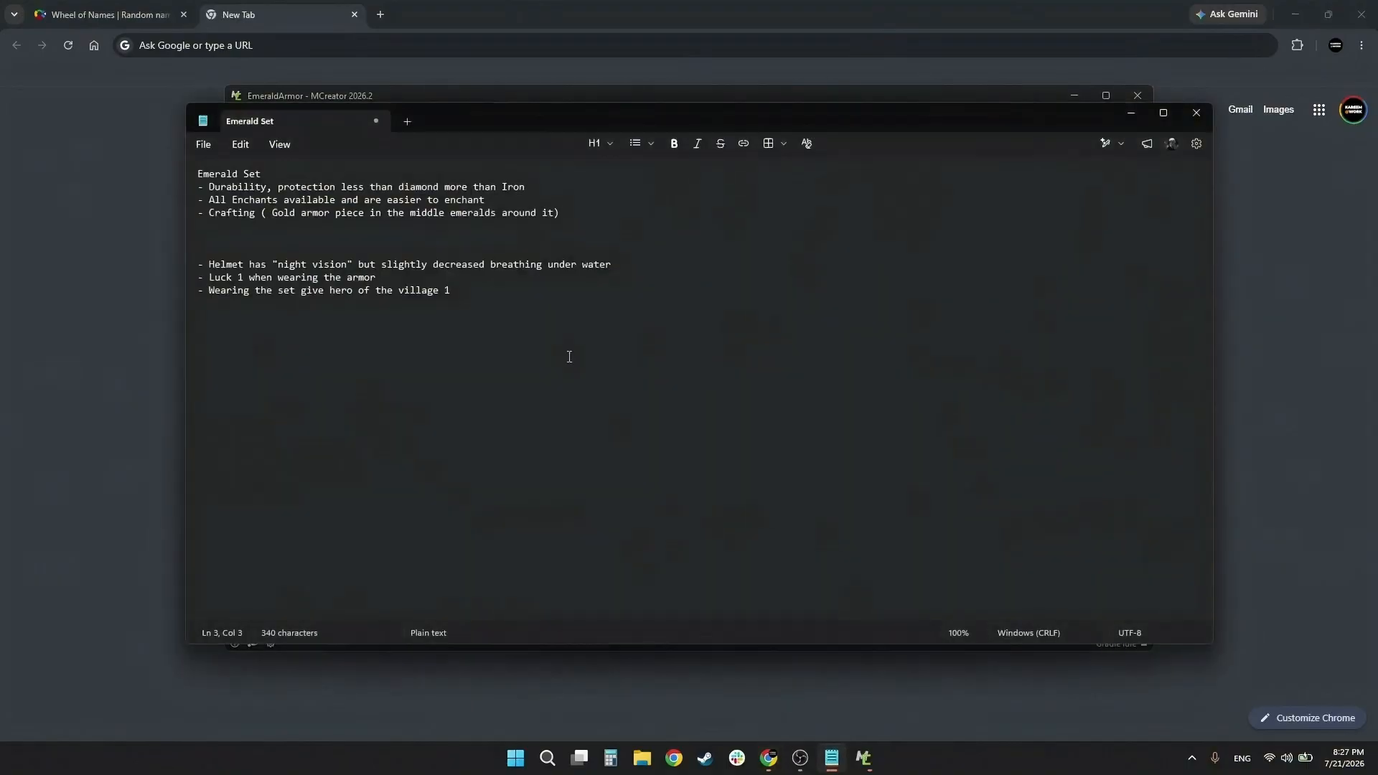
left_click_drag(634, 120, 0, 189)
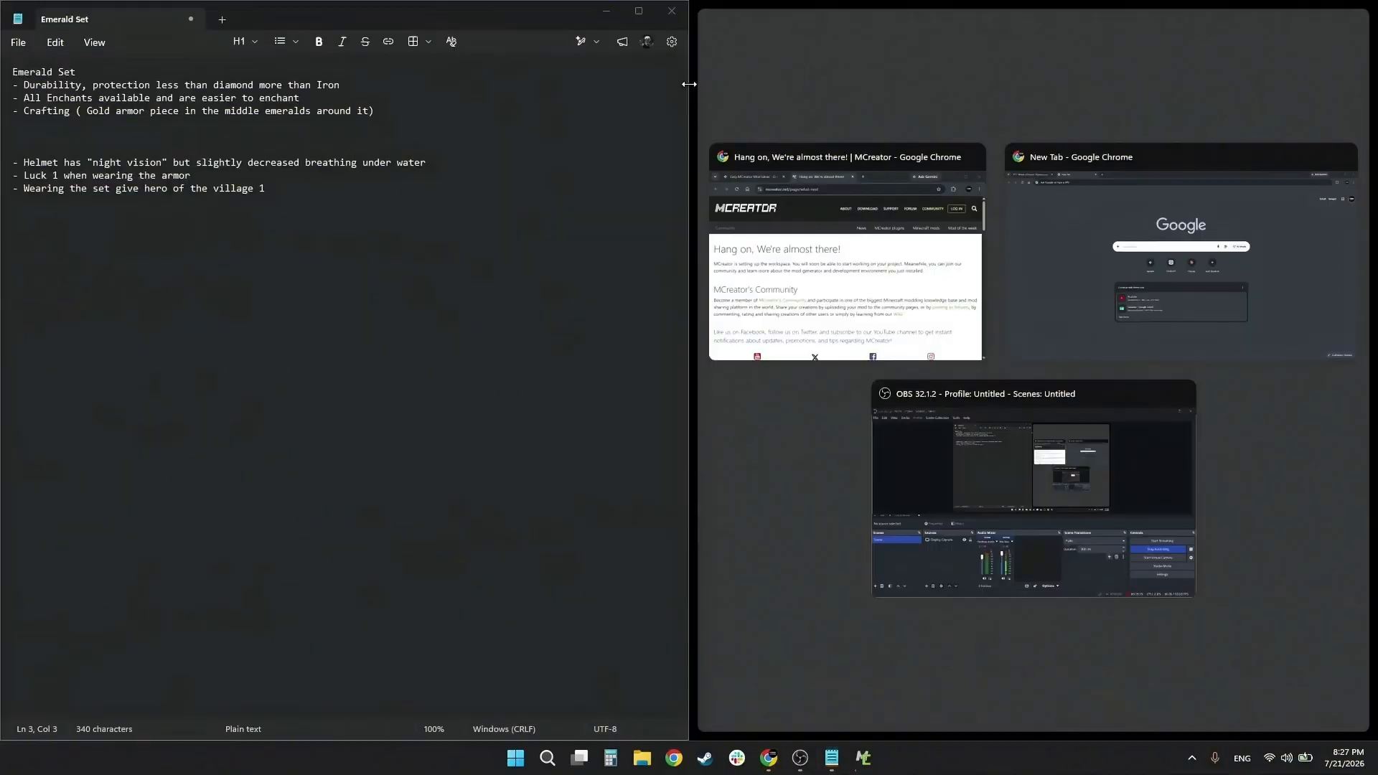
left_click_drag(689, 84, 395, 93)
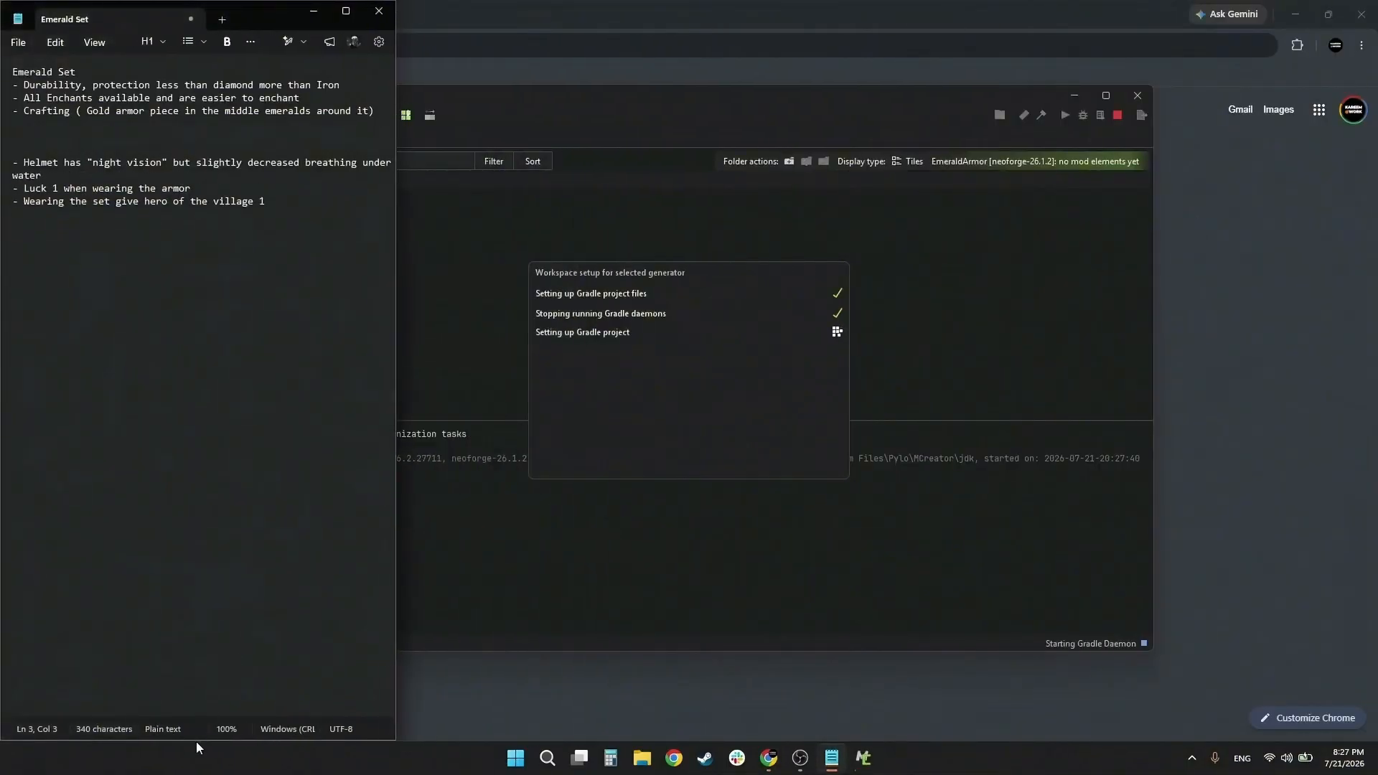
left_click_drag(196, 741, 205, 242)
left_click_drag(396, 197, 446, 194)
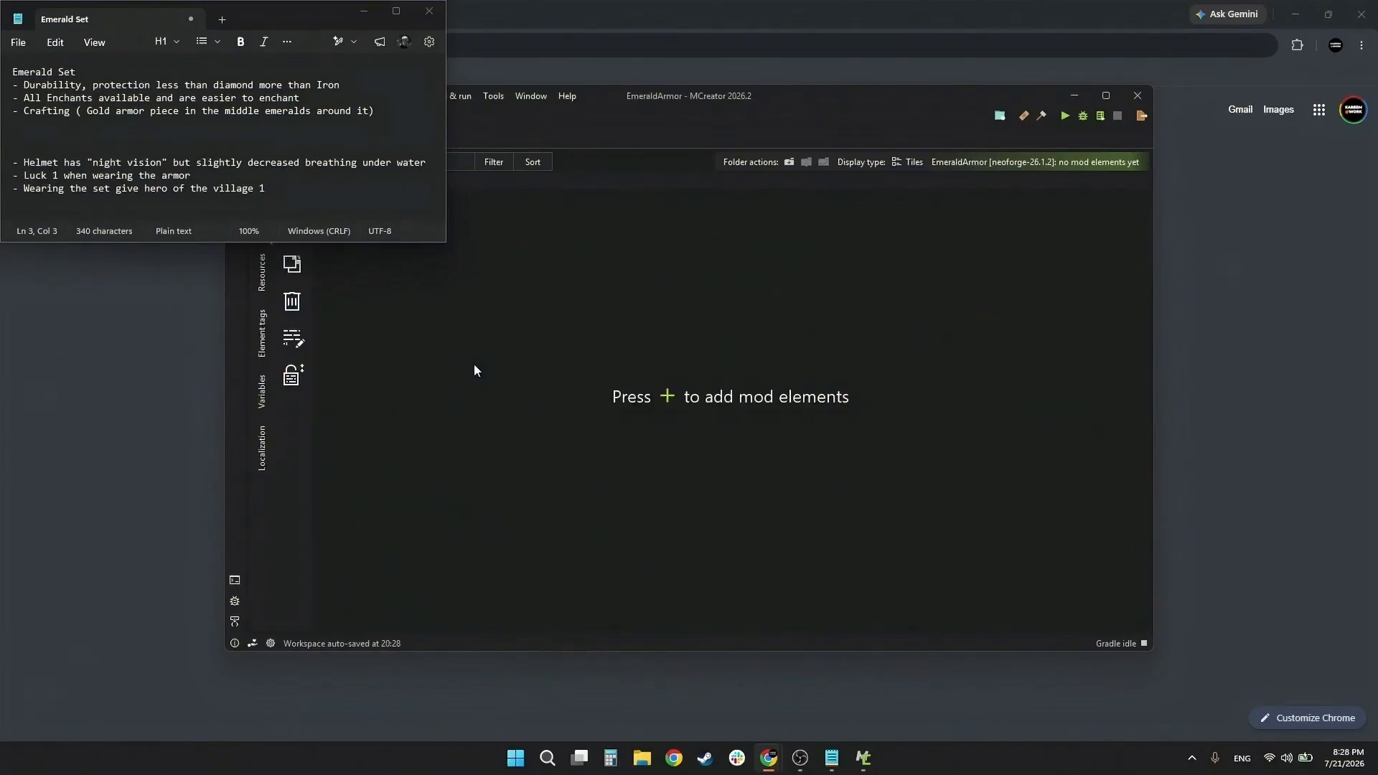
left_click_drag(692, 93, 912, 106)
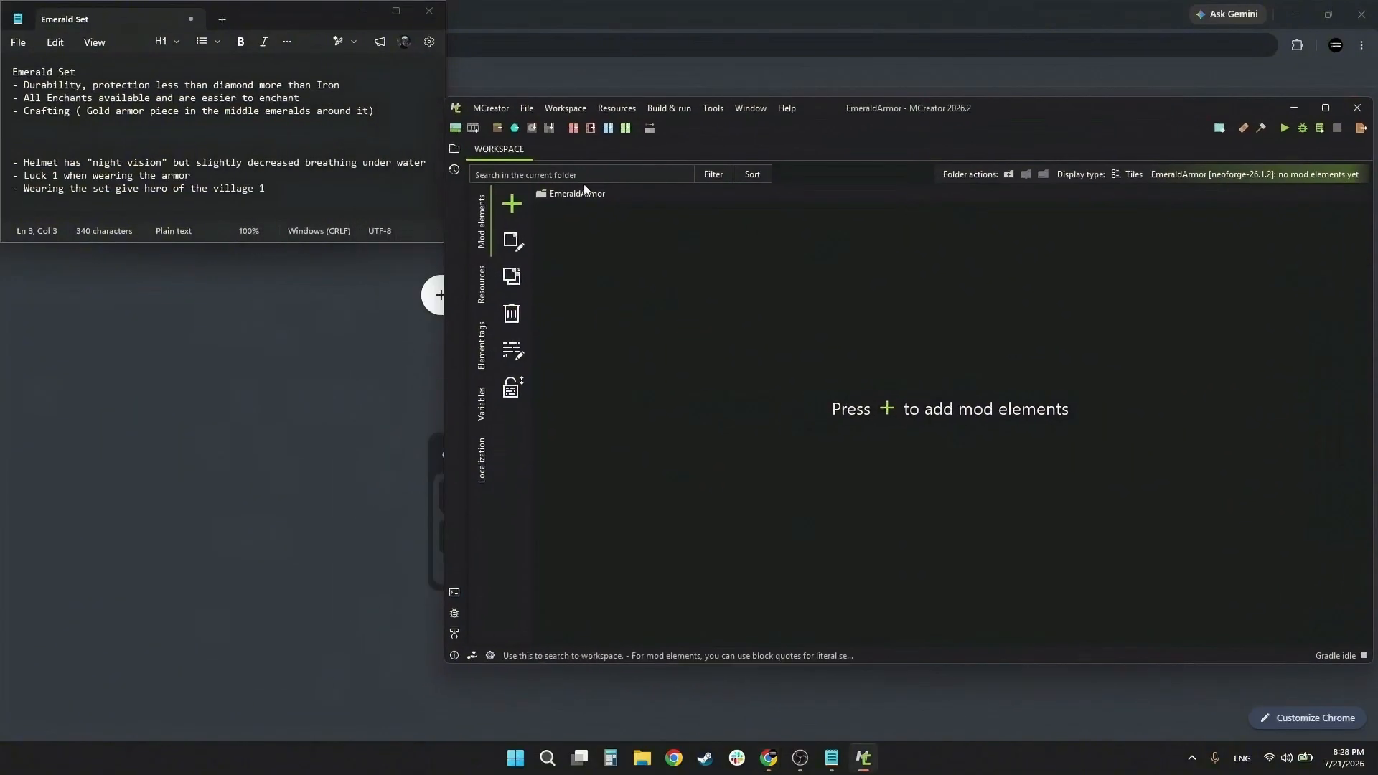
Step: Start a new Armor mod element in the EmeraldArmor workspace
left_click(513, 206)
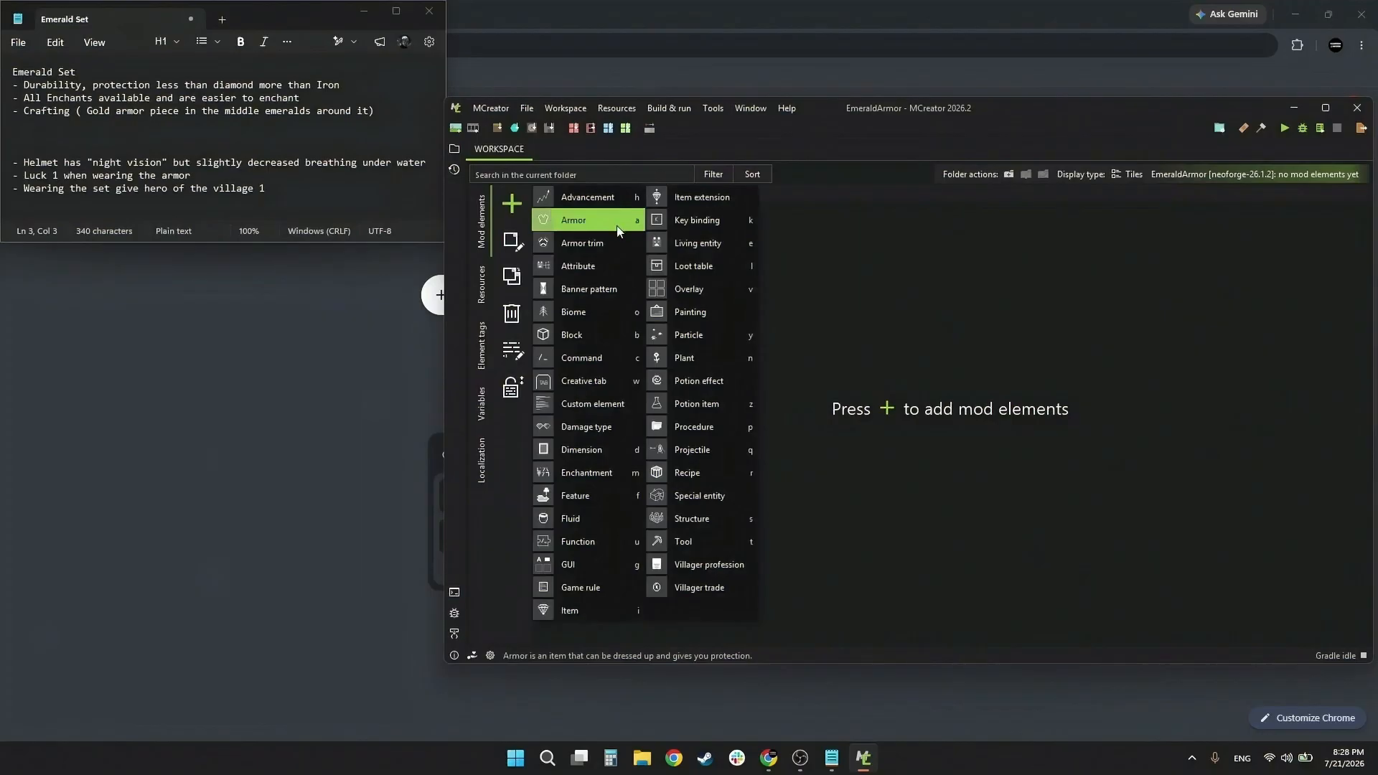
left_click(589, 219)
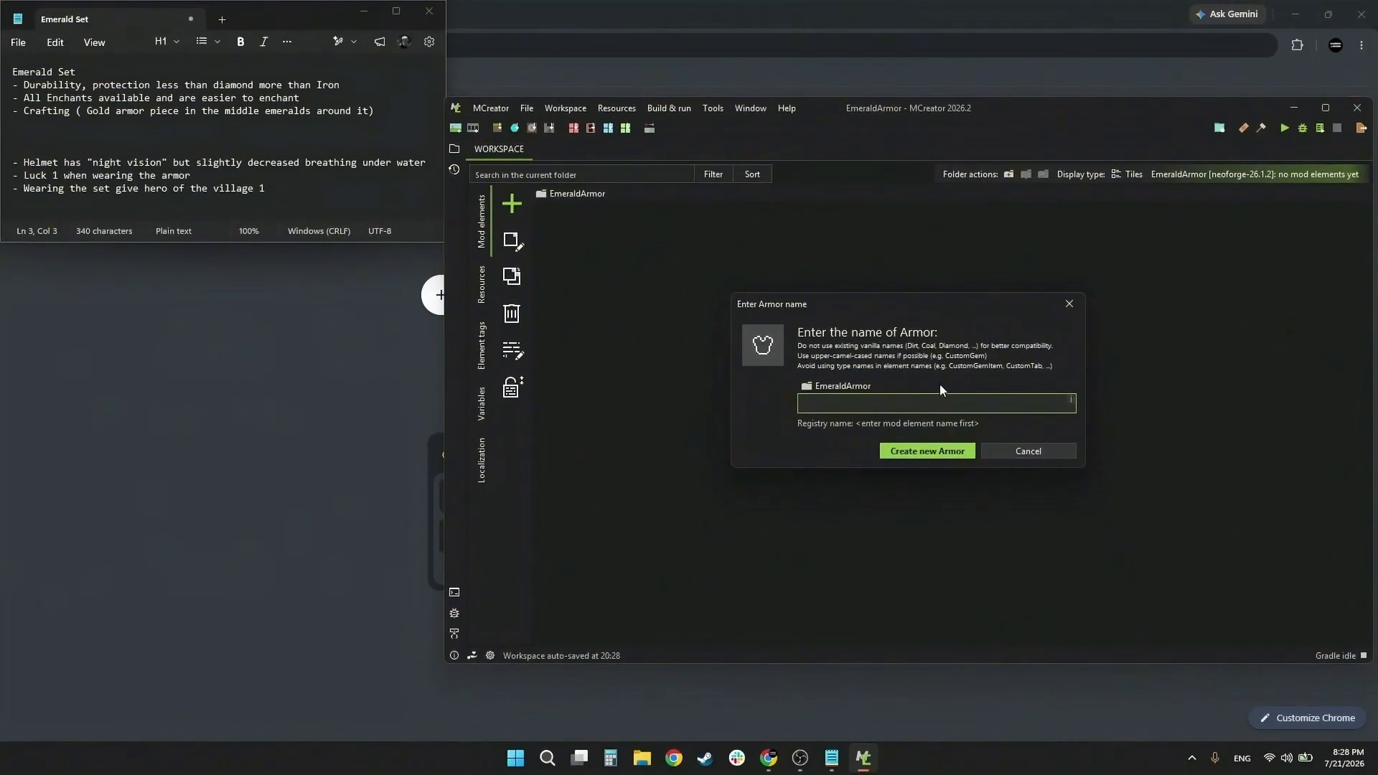
type("Emerald")
key("BackSpace")
key("BackSpace")
key("BackSpace")
key("BackSpace")
key("BackSpace")
key("BackSpace")
key("BackSpace")
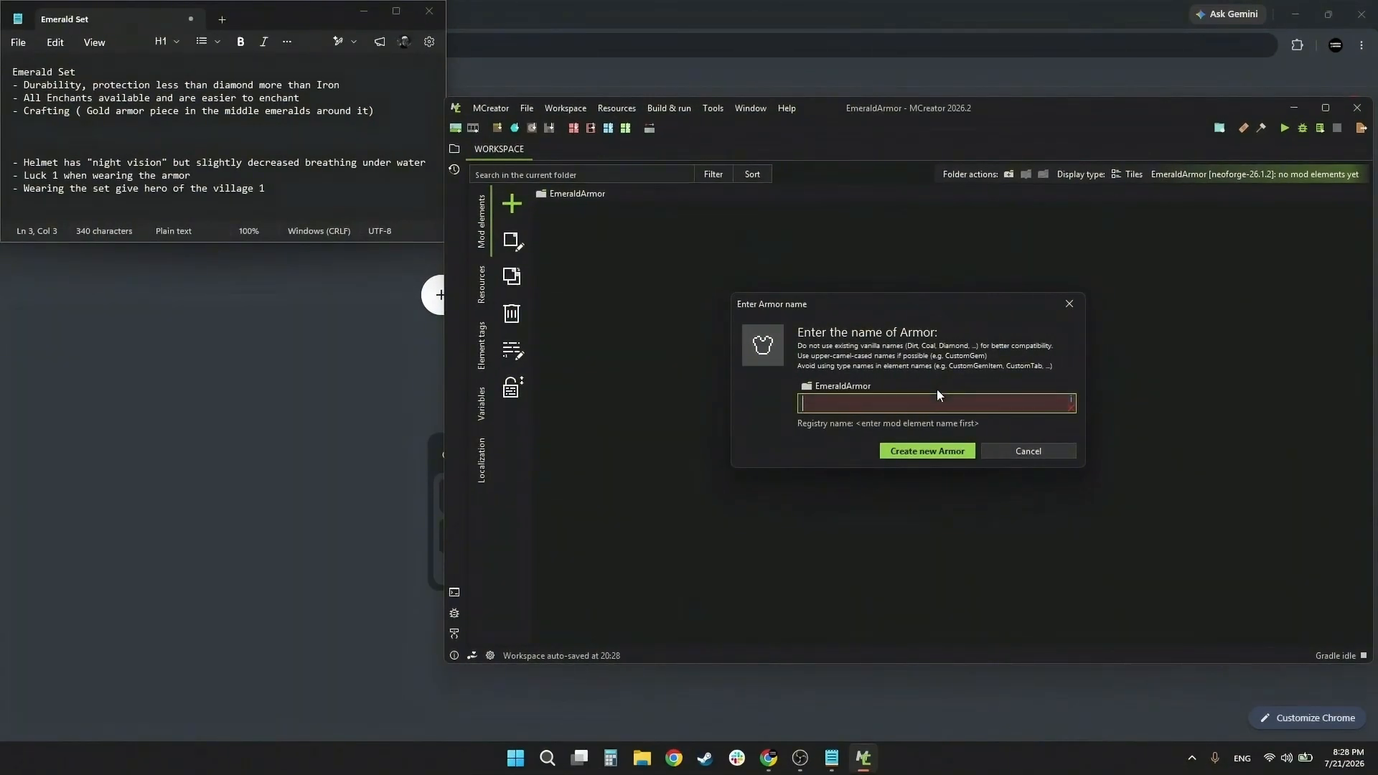
type("Gemstone")
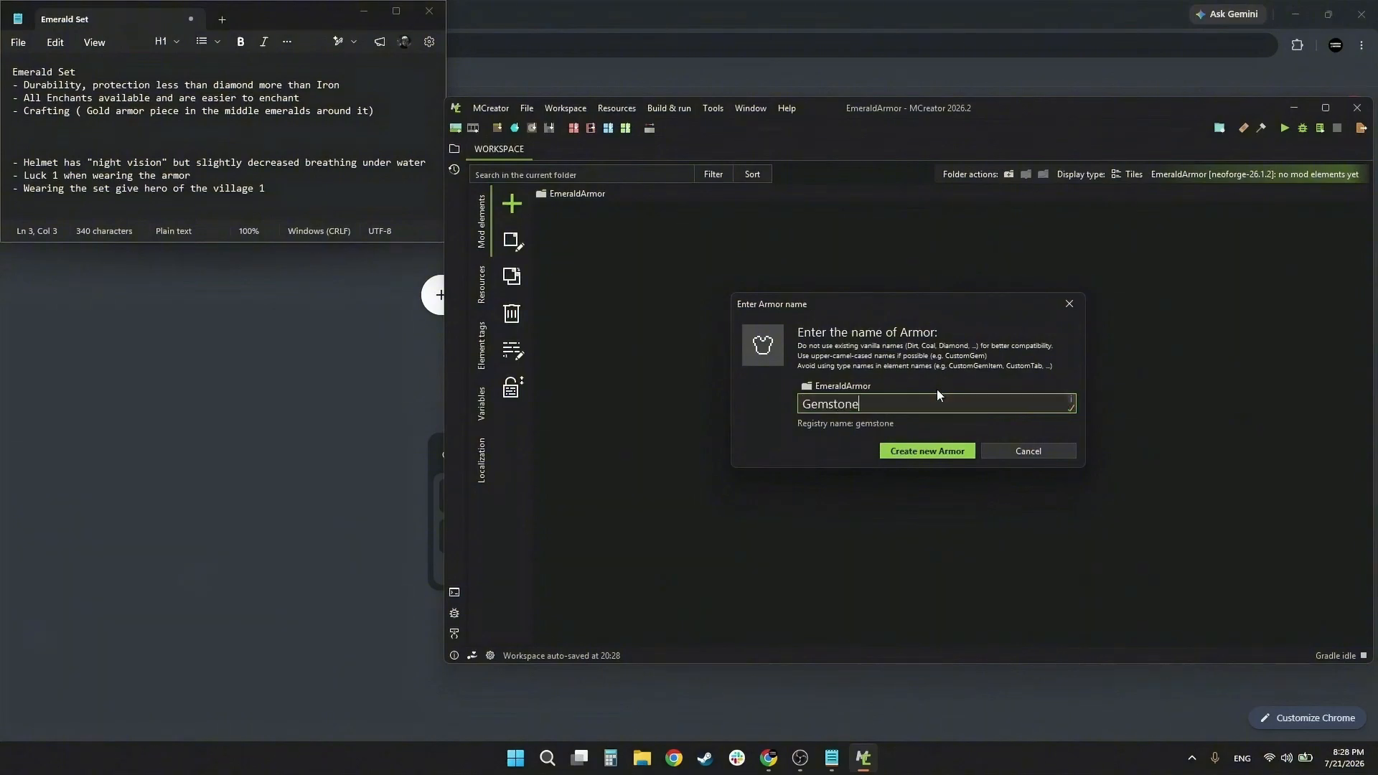
key("BackSpace")
key("BackSpace")
key("BackSpace")
key("BackSpace")
key("BackSpace")
key("BackSpace")
key("BackSpace")
key("BackSpace")
Step: Name the armor element Emeraldgemsarmor and create it
type("Emeroldge")
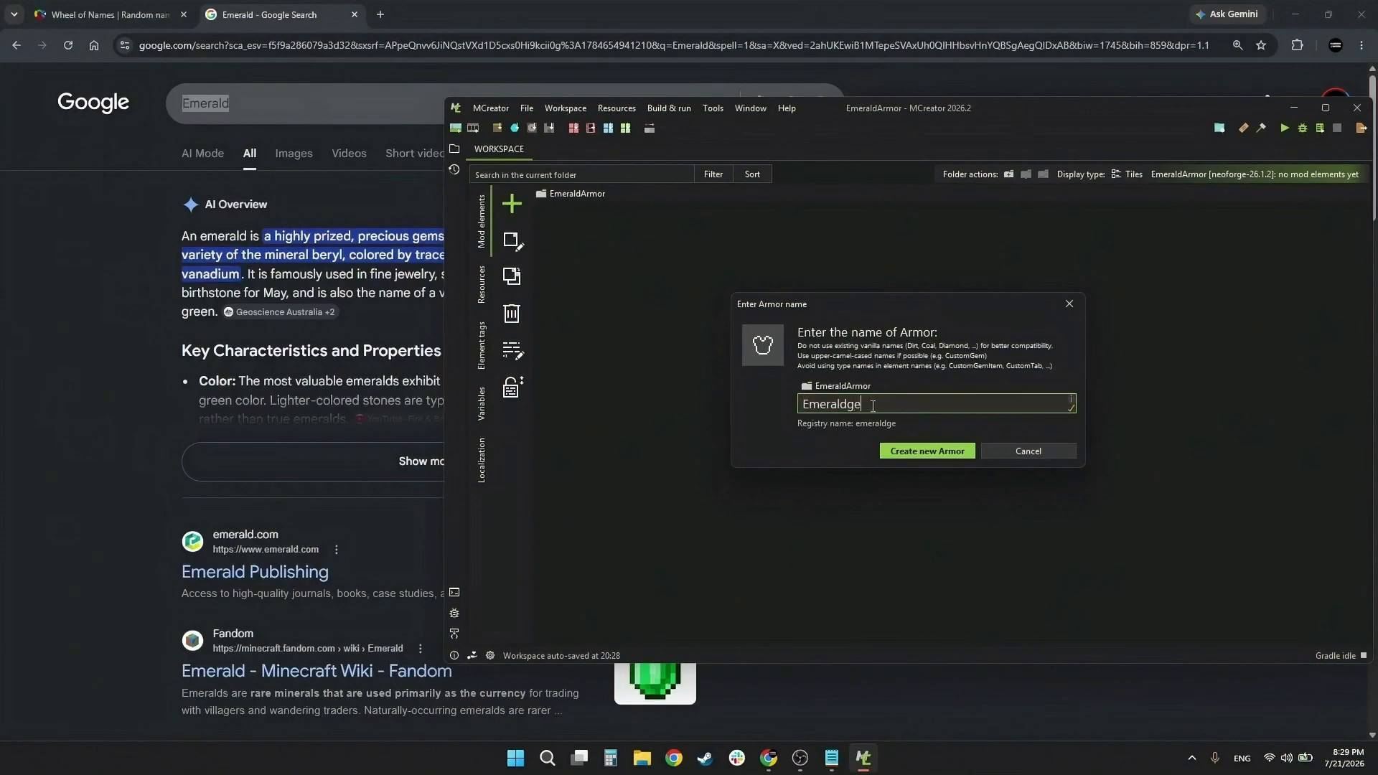
type("msarmor")
key("Return")
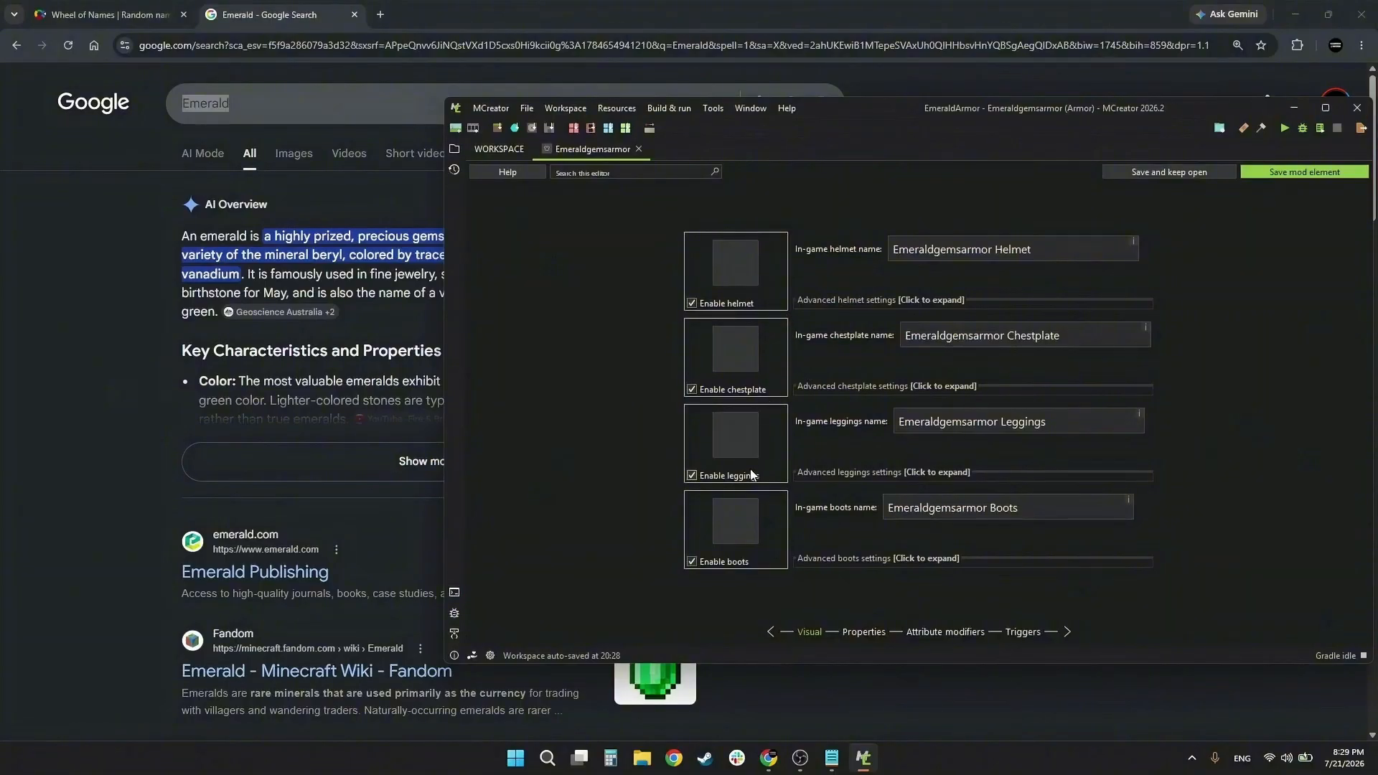
Step: Expand the advanced helmet settings and bring the Notepad notes back into view
left_click(738, 259)
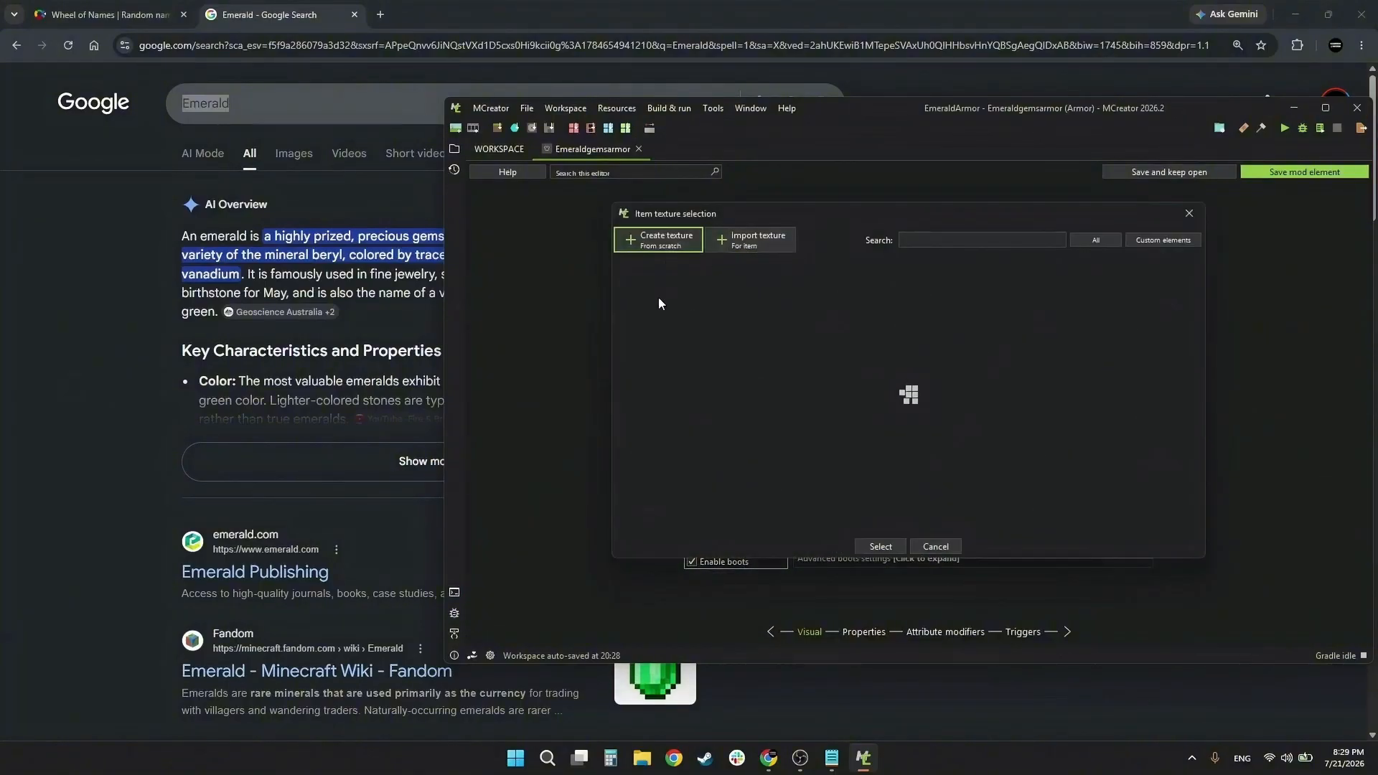
left_click(1190, 213)
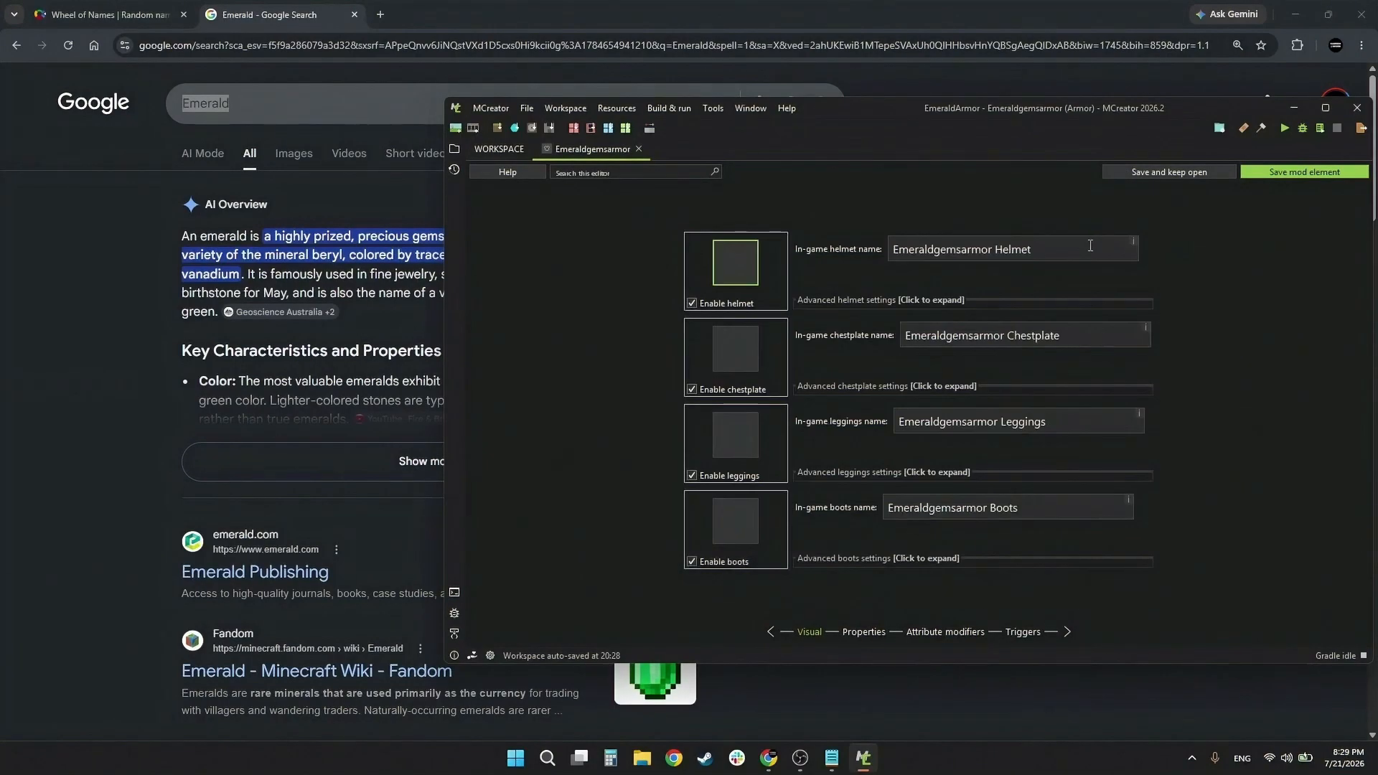
left_click(1090, 245)
left_click(1068, 299)
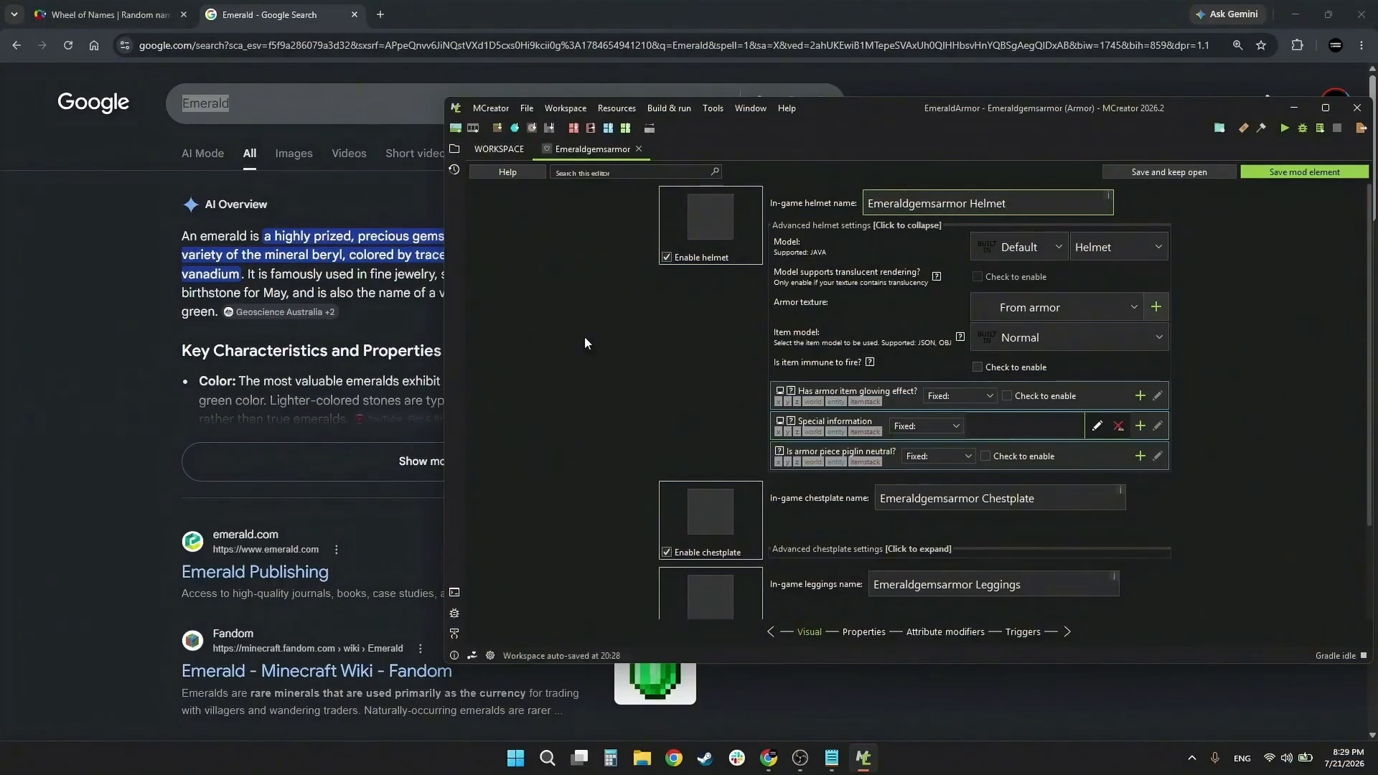
left_click(835, 760)
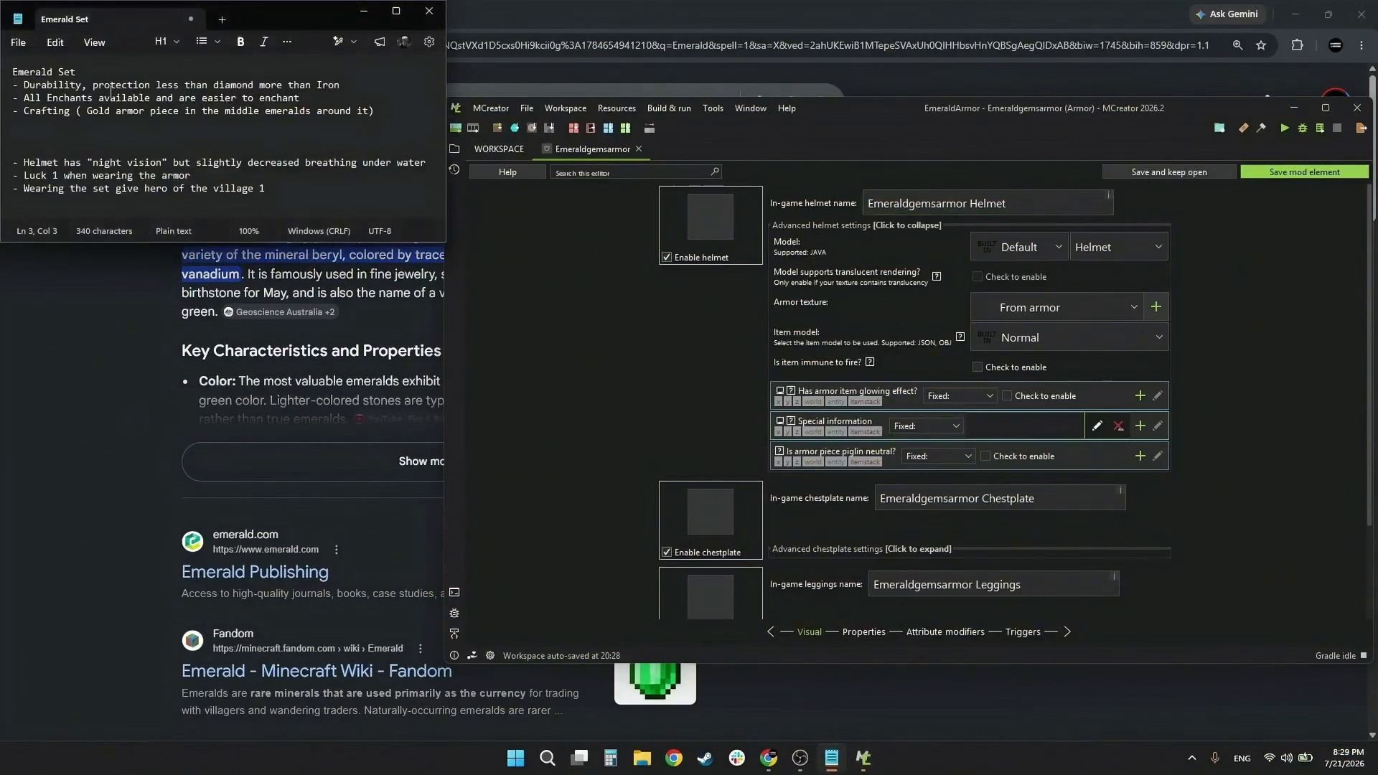
Step: Start a new texture from scratch for the helmet item and set its fill to Template
left_click(708, 252)
left_click(686, 240)
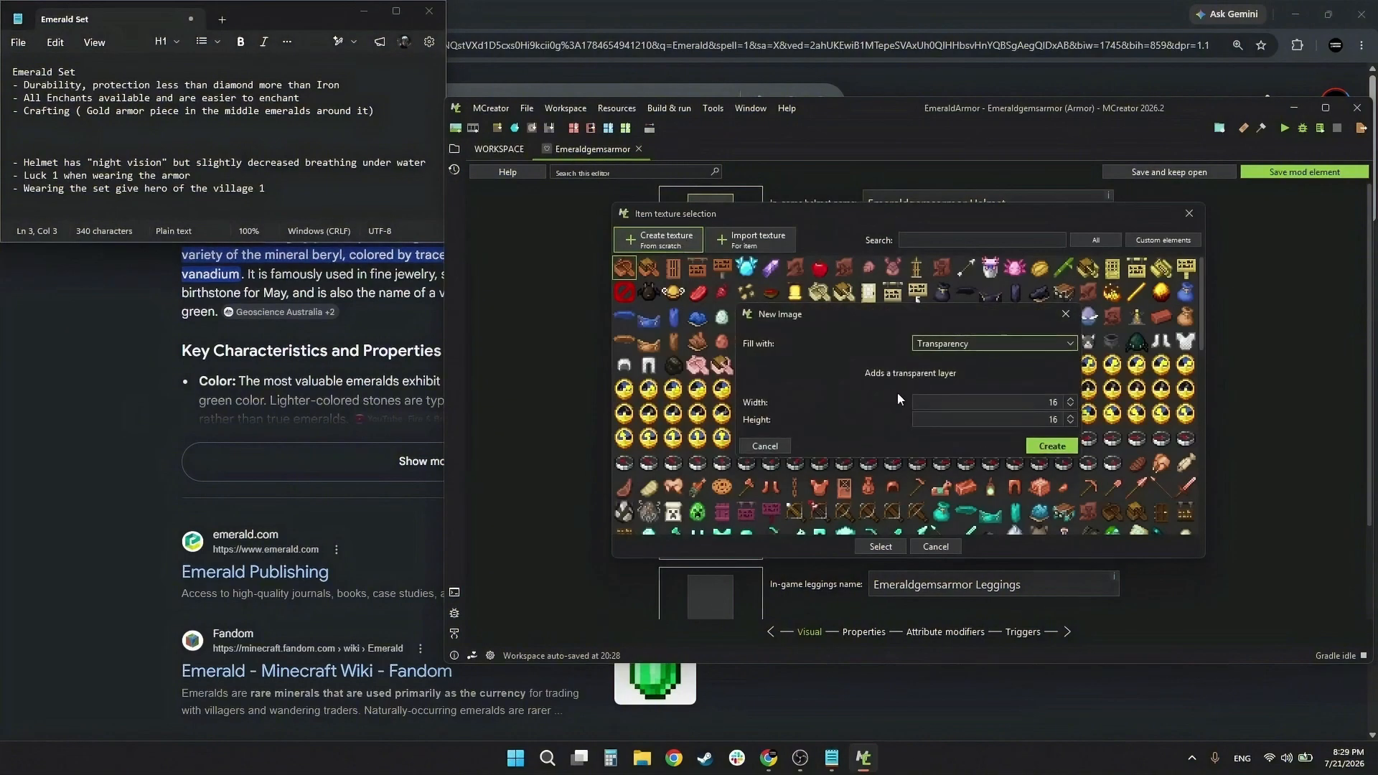
left_click(967, 344)
left_click(991, 387)
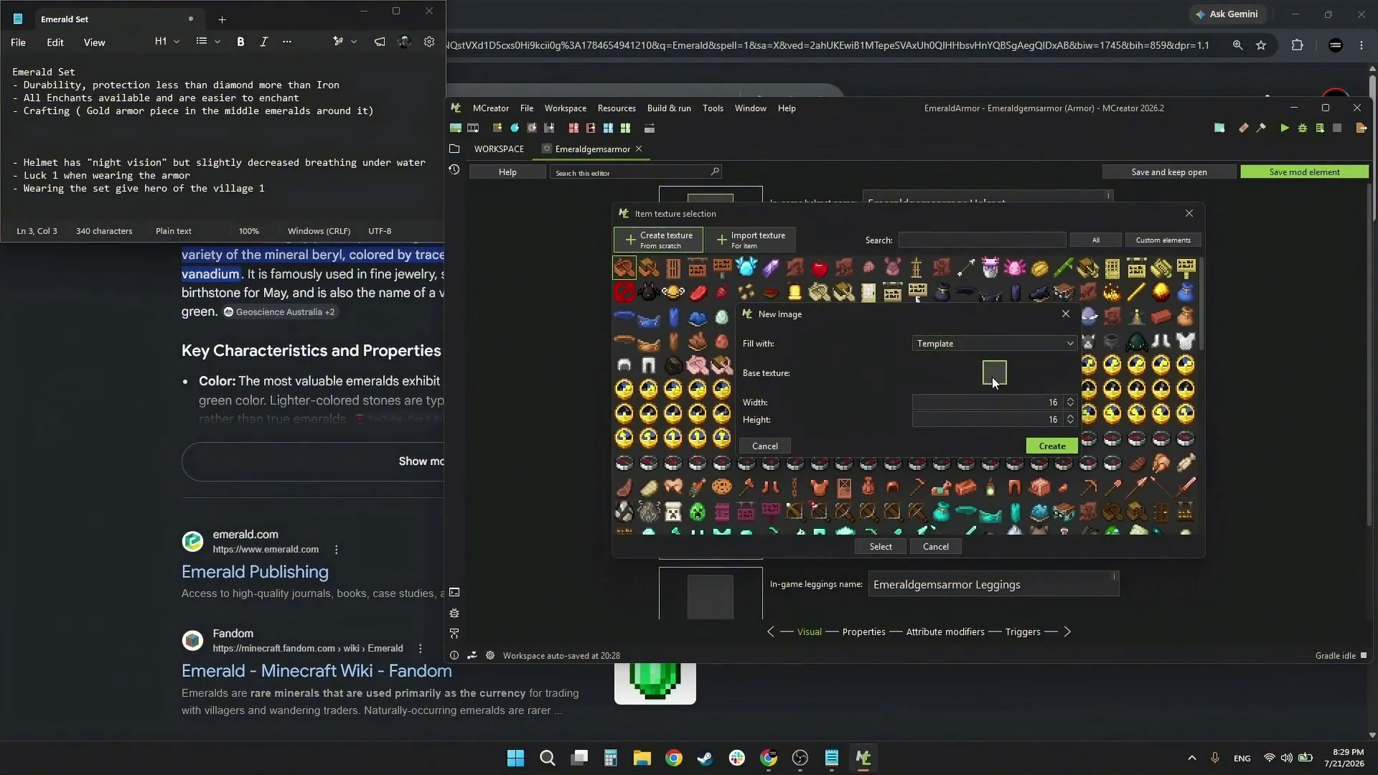
left_click(992, 377)
left_click(1152, 252)
left_click(940, 343)
left_click(942, 359)
left_click(955, 344)
left_click(969, 387)
Step: Search the base textures for "Helm" and create the 16 by 16 image from the grey helmet template
left_click(995, 377)
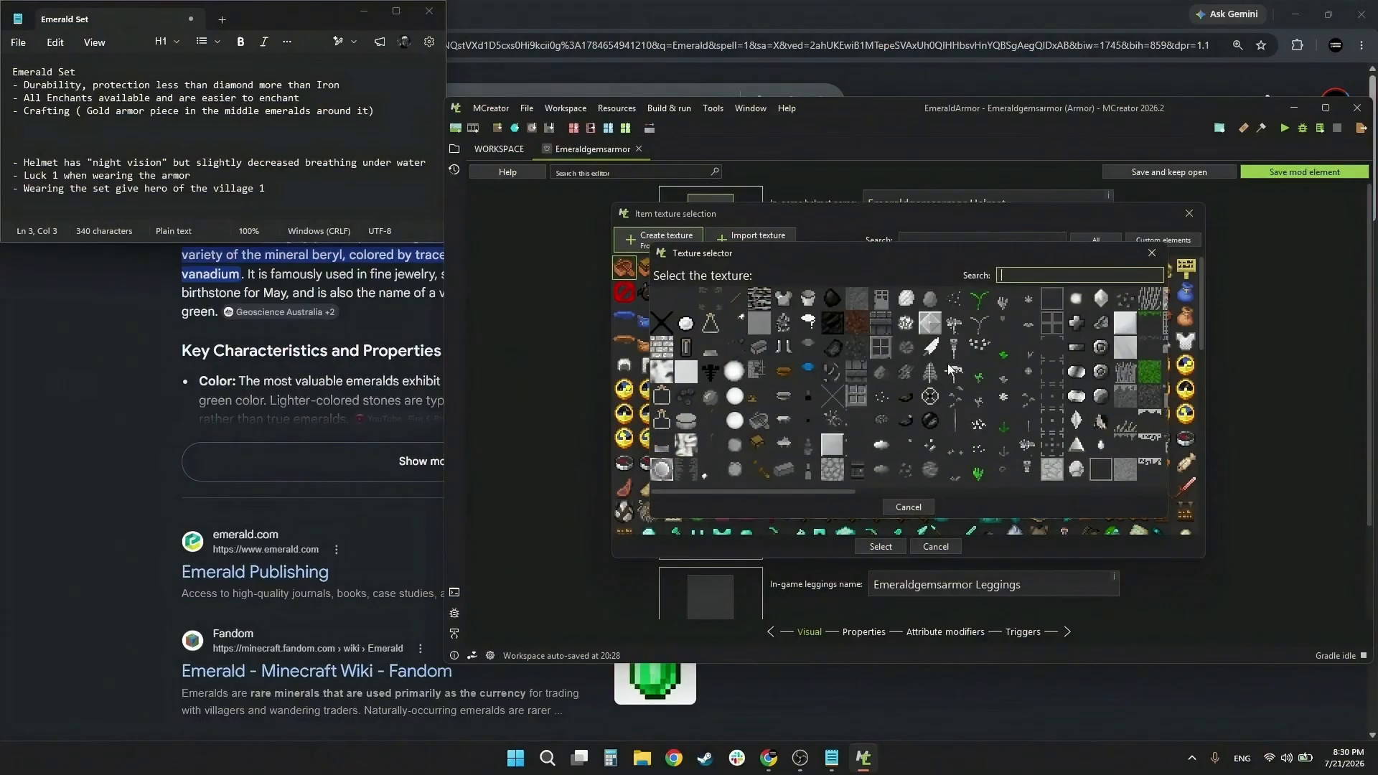
type("Helm")
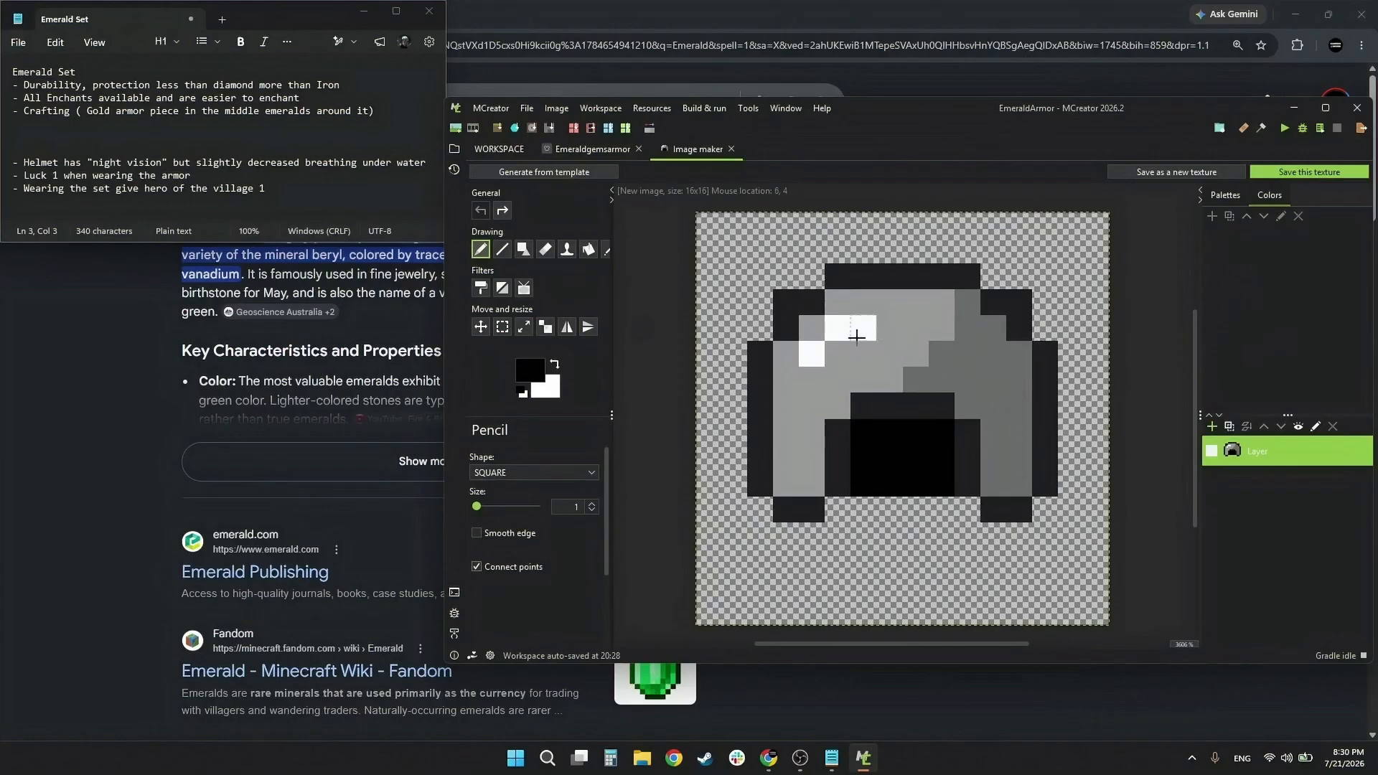
Step: Paint the helmet's outer outline black with the size 1 Pencil, undoing the stray pixel beside the face opening
mouse_move(811, 308)
left_mouse_down()
mouse_move(760, 381)
mouse_move(761, 467)
mouse_move(786, 509)
mouse_move(812, 508)
left_mouse_up()
mouse_move(838, 275)
left_mouse_down()
mouse_move(993, 301)
mouse_move(1044, 356)
mouse_move(1046, 477)
mouse_move(1018, 508)
mouse_move(993, 507)
left_mouse_up()
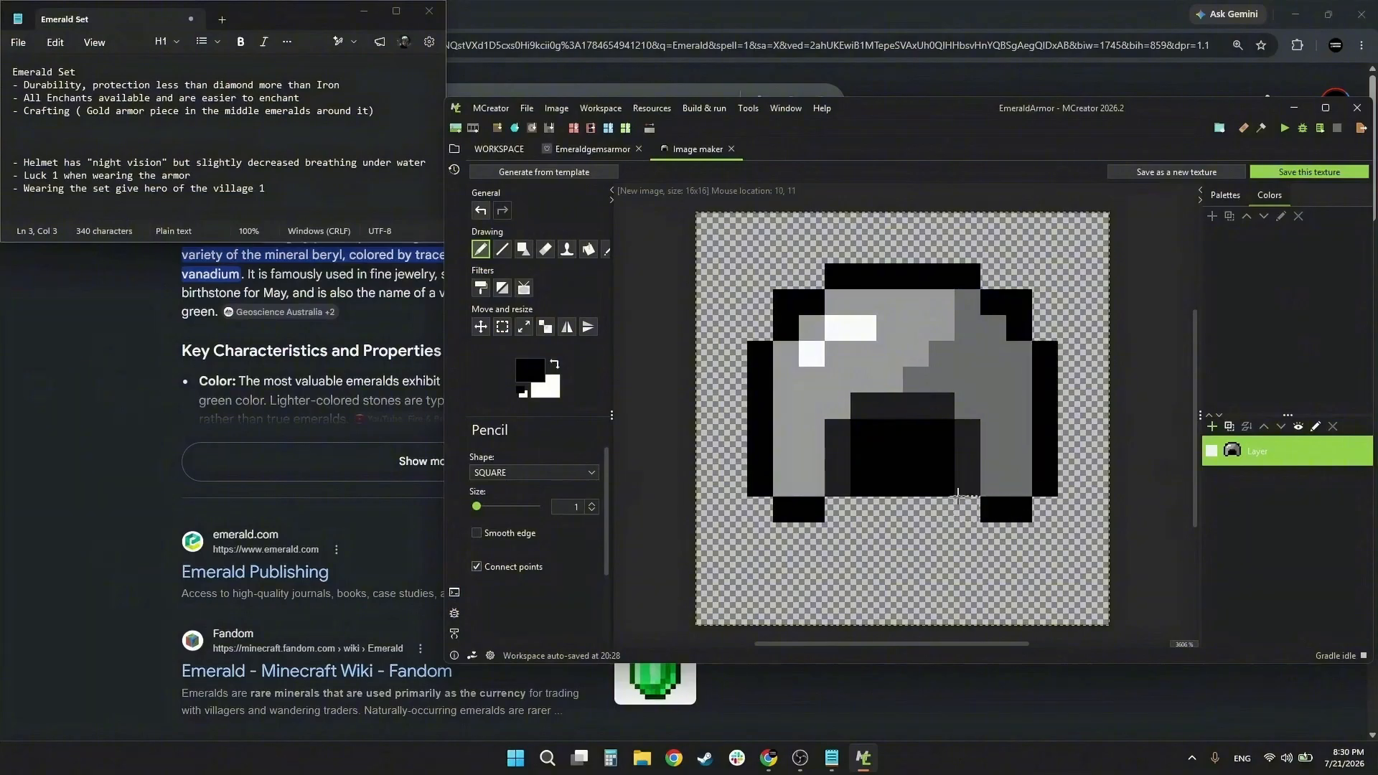
left_click(966, 484)
key("ctrl+z")
Step: Search Google in Chrome for "Emerald minecraft color hex" and return to the helmet texture in MCreator
left_click(486, 5)
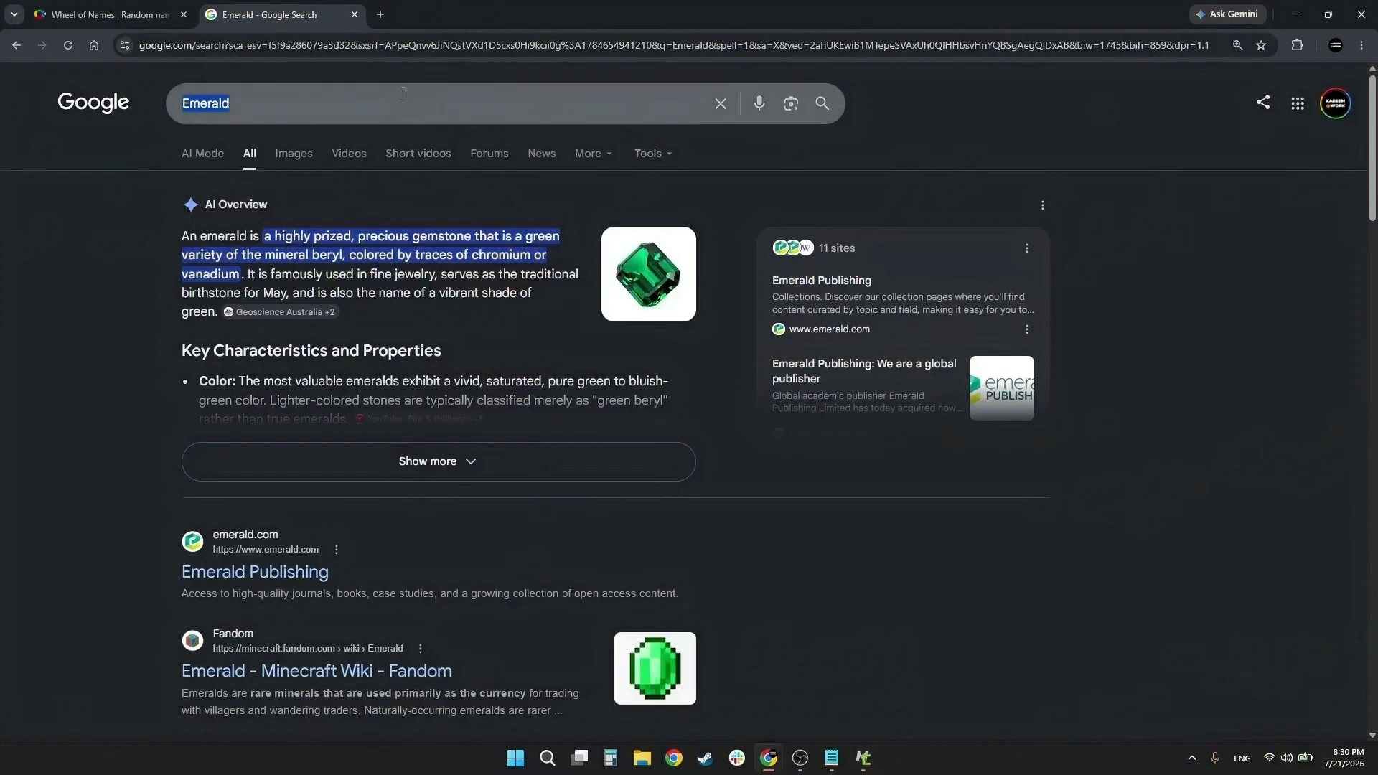
left_click(328, 110)
type("minecraft color hex")
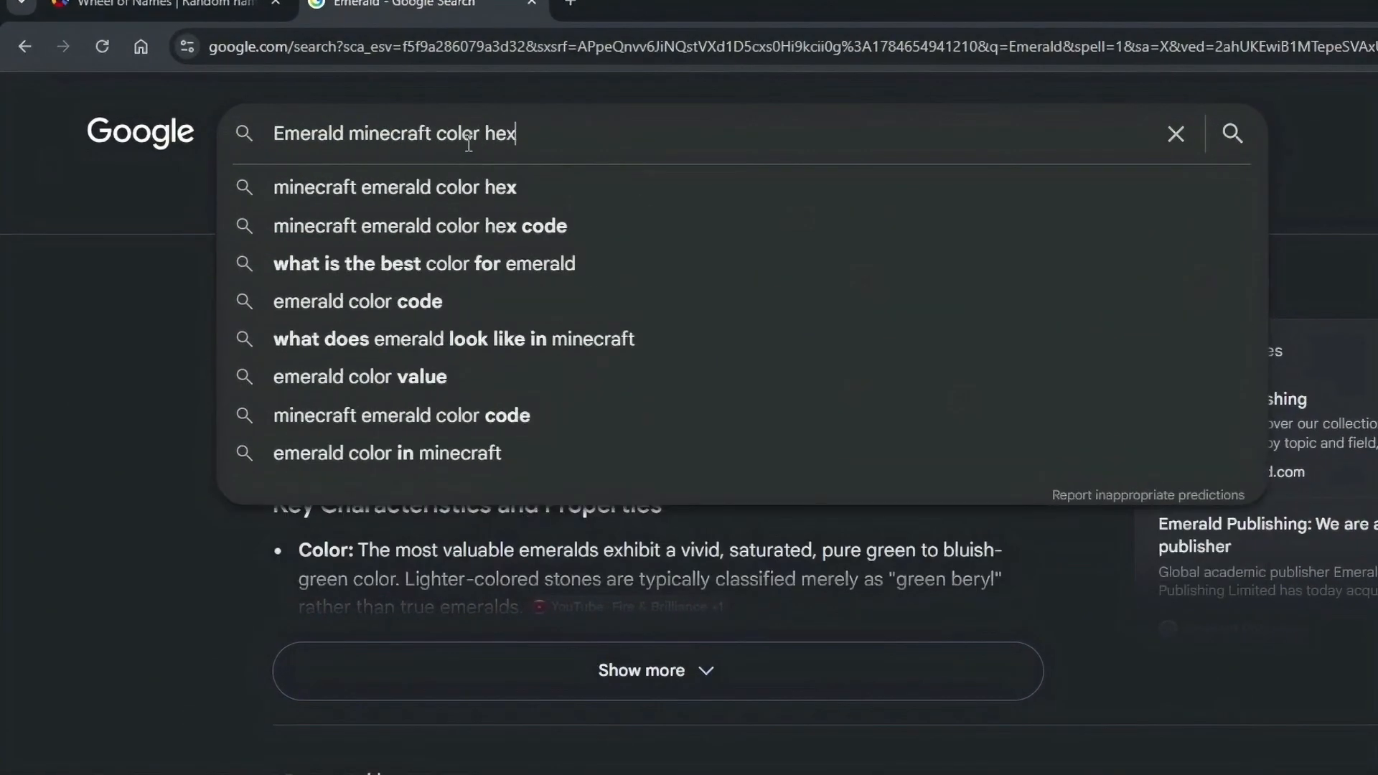
key("Return")
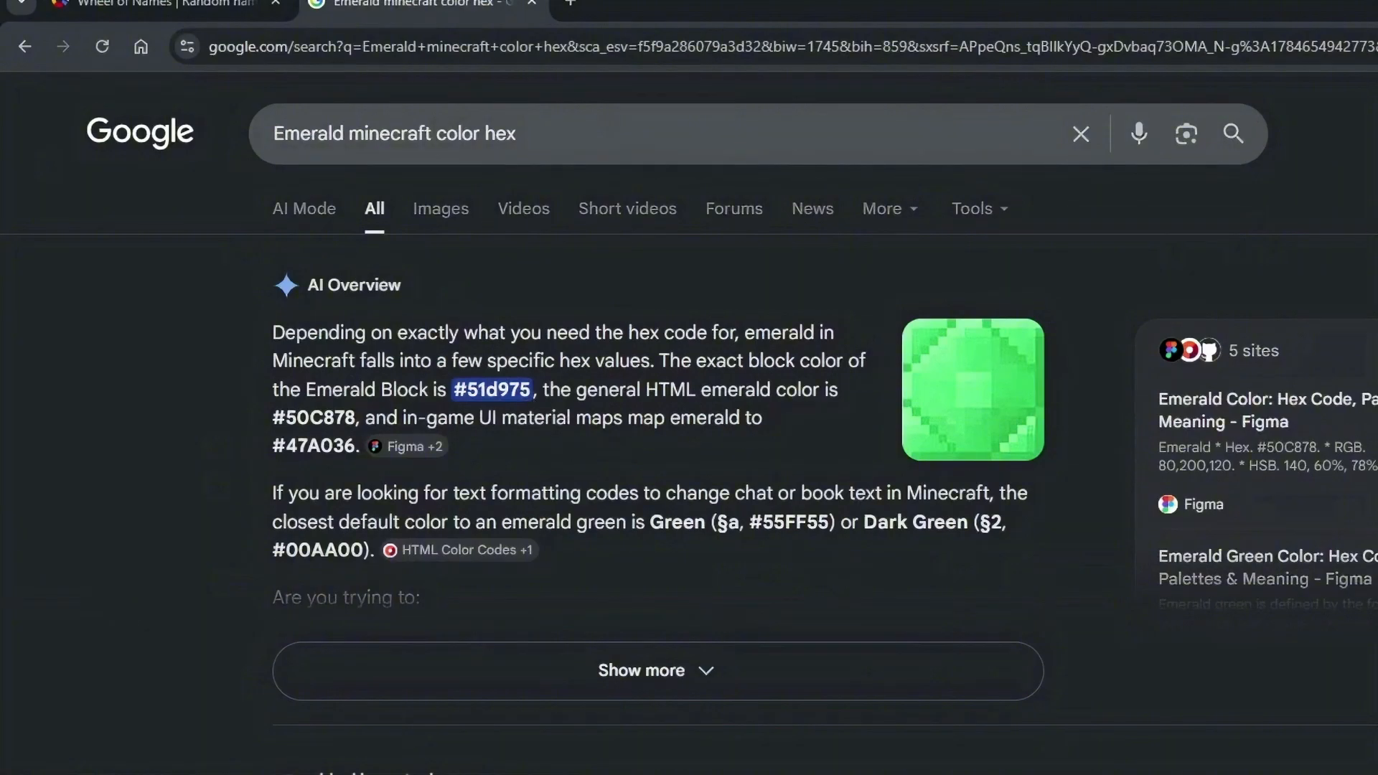
left_click(863, 758)
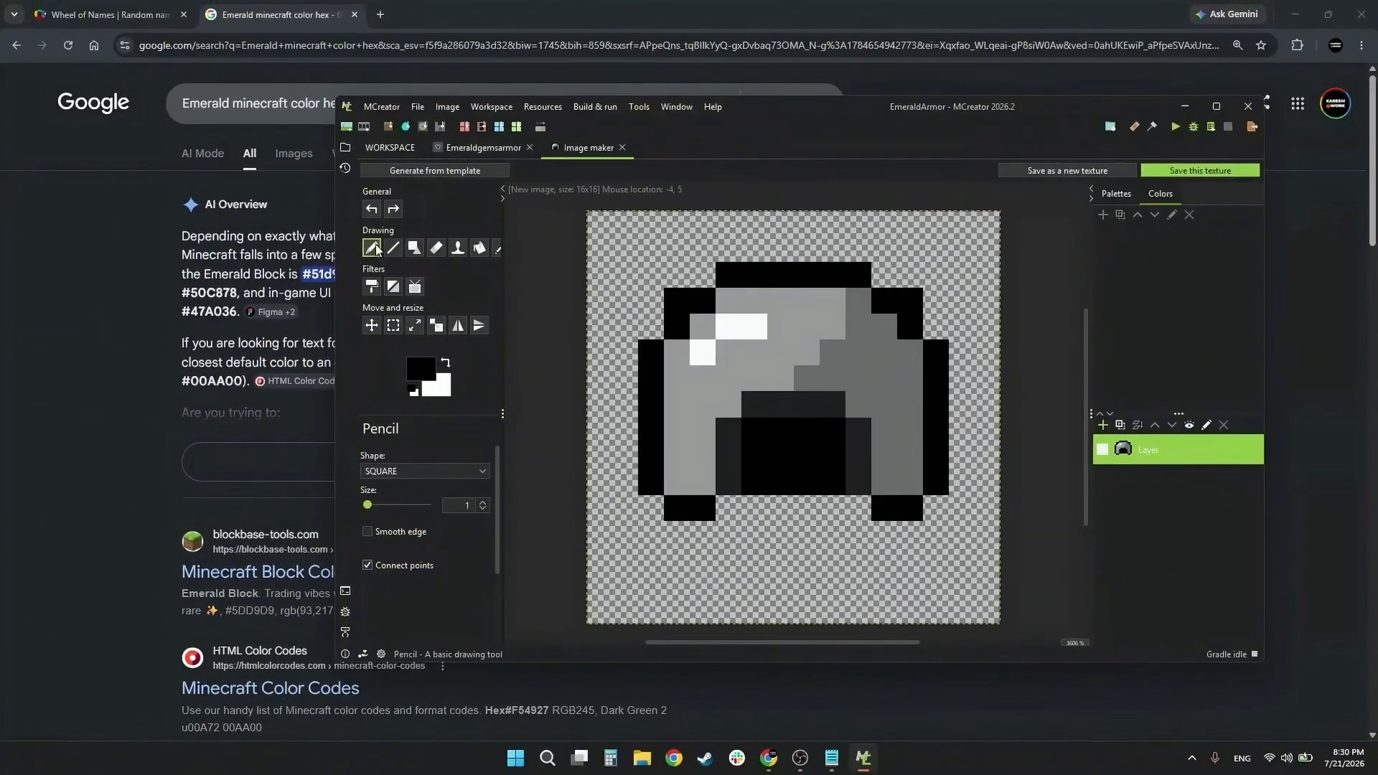
Step: Add emerald color 50C878 (RGB 80, 200, 120) from the Chrome search results to the colors and paint the helmet's light grey area with it
left_click(1116, 198)
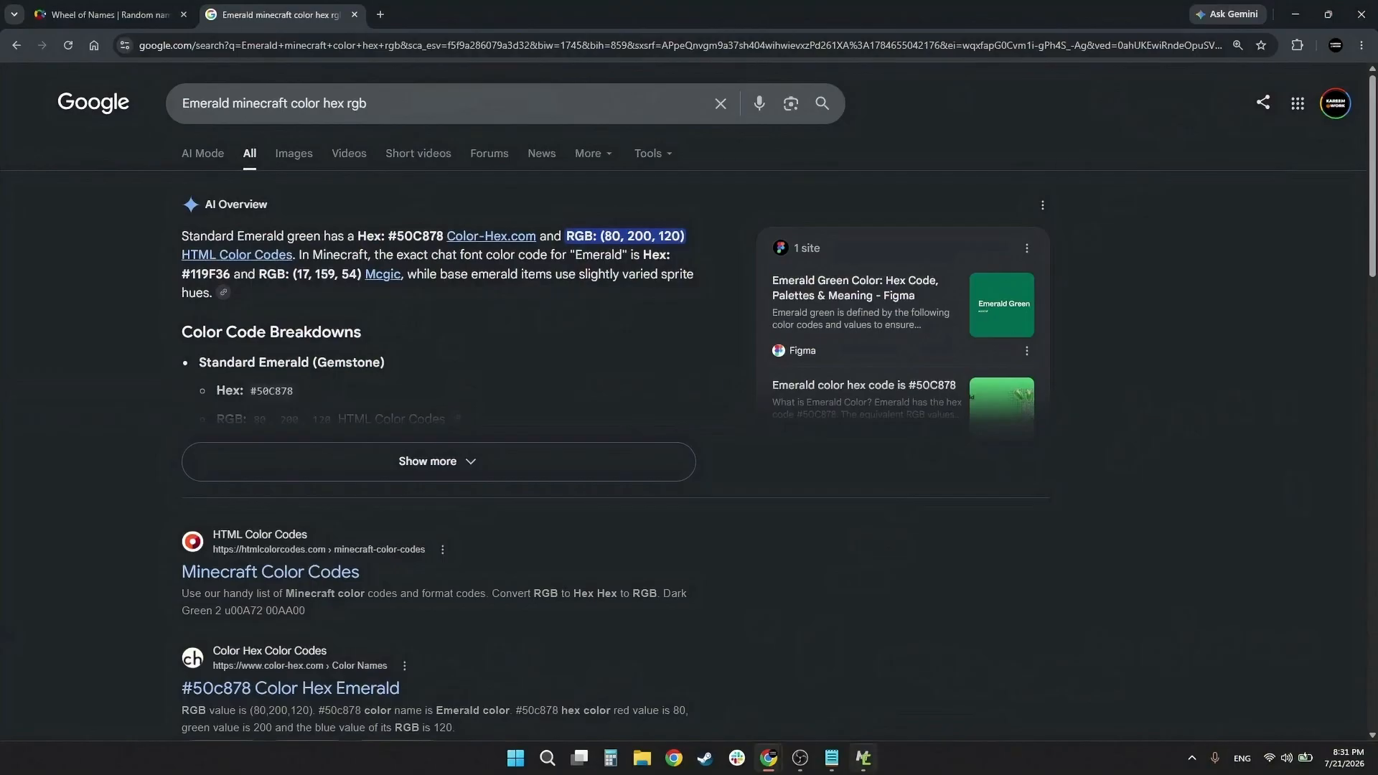
left_click(863, 758)
left_click(639, 273)
left_click(668, 276)
left_click(703, 275)
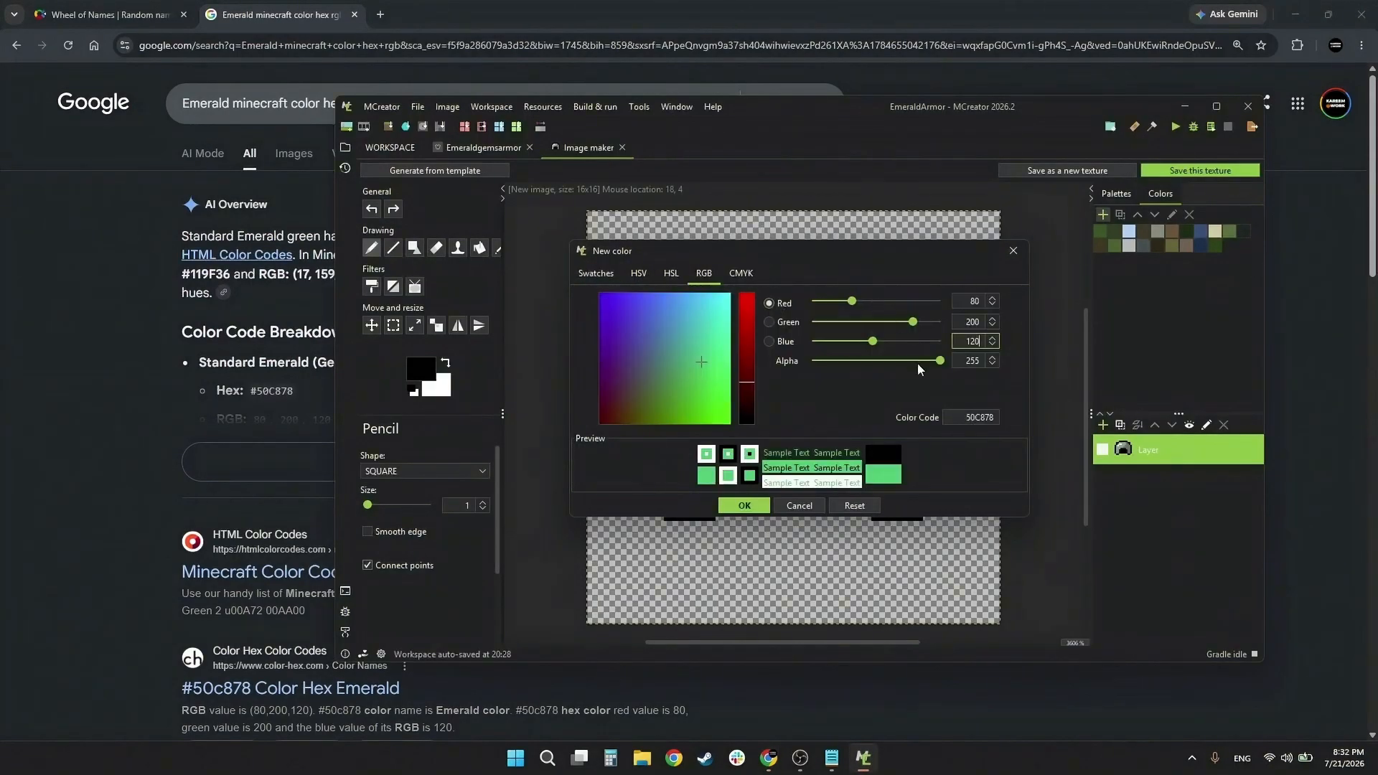
double_click(967, 417)
left_click(287, 229)
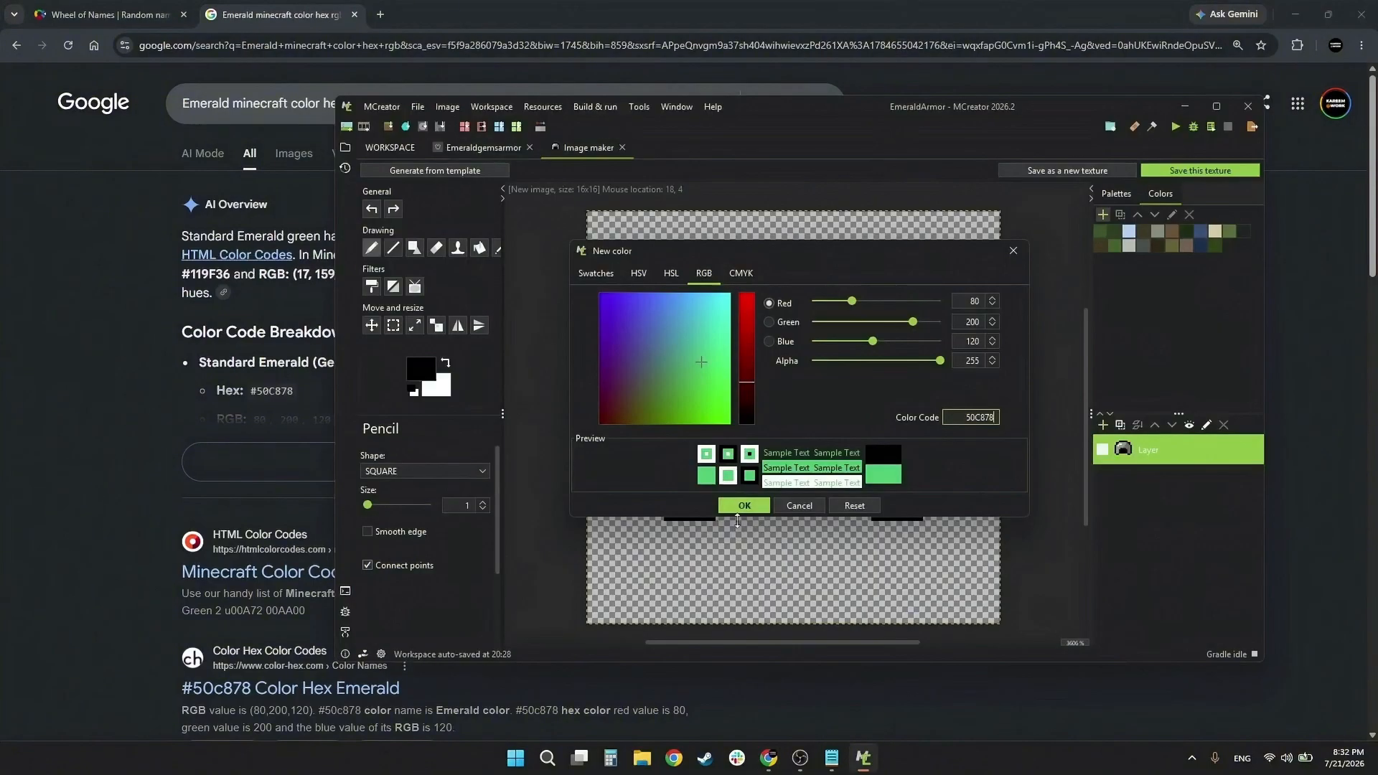
left_click(746, 507)
mouse_move(701, 480)
left_mouse_down()
mouse_move(685, 481)
mouse_move(696, 389)
mouse_move(677, 358)
left_mouse_up()
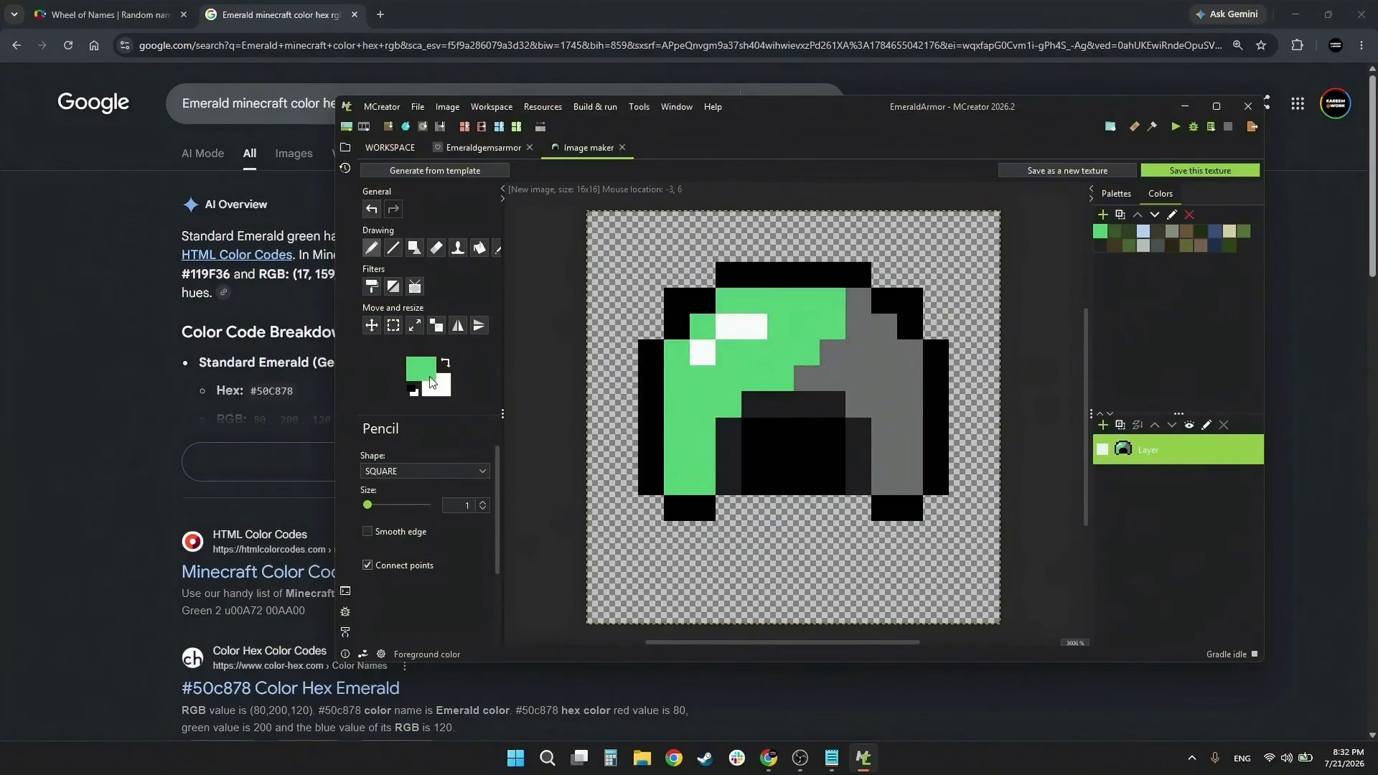
left_click(432, 382)
left_click_drag(748, 389, 747, 420)
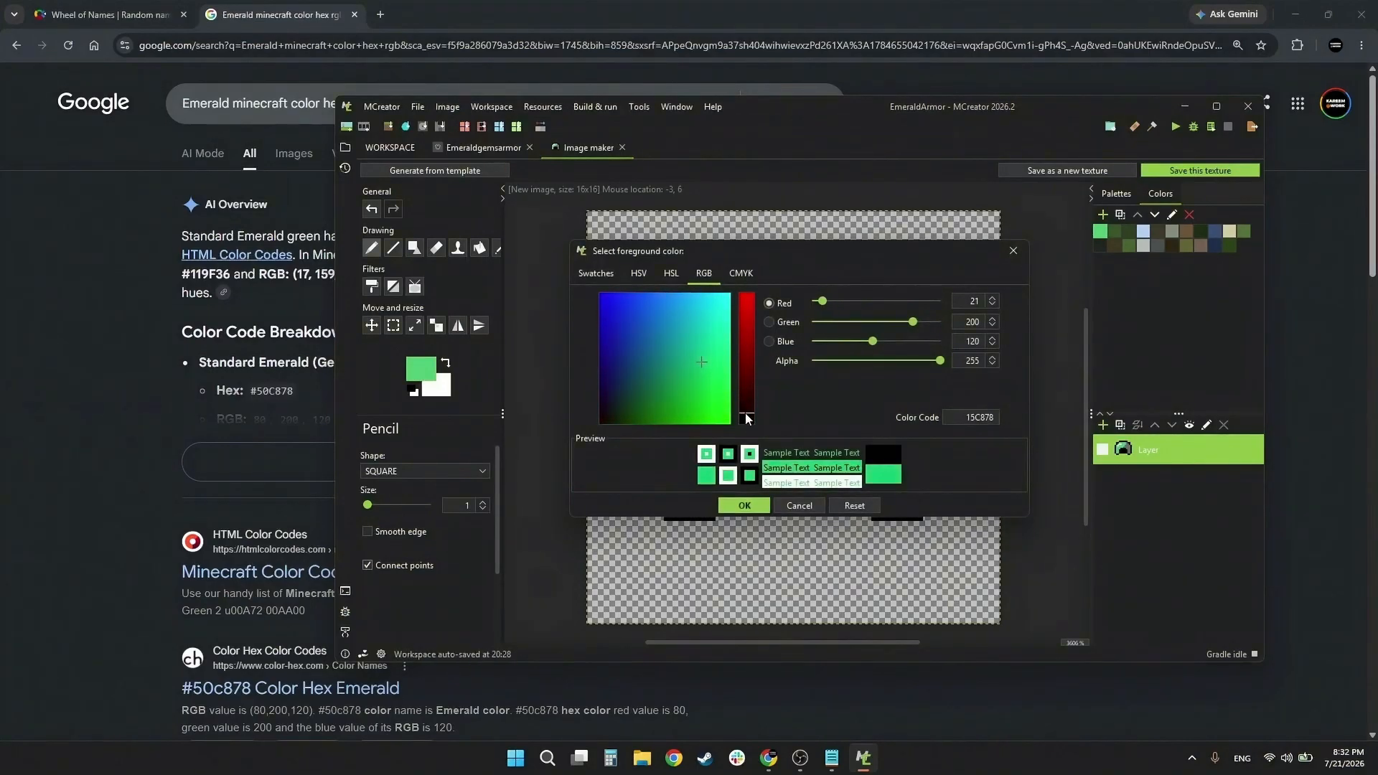
left_click_drag(747, 419, 748, 422)
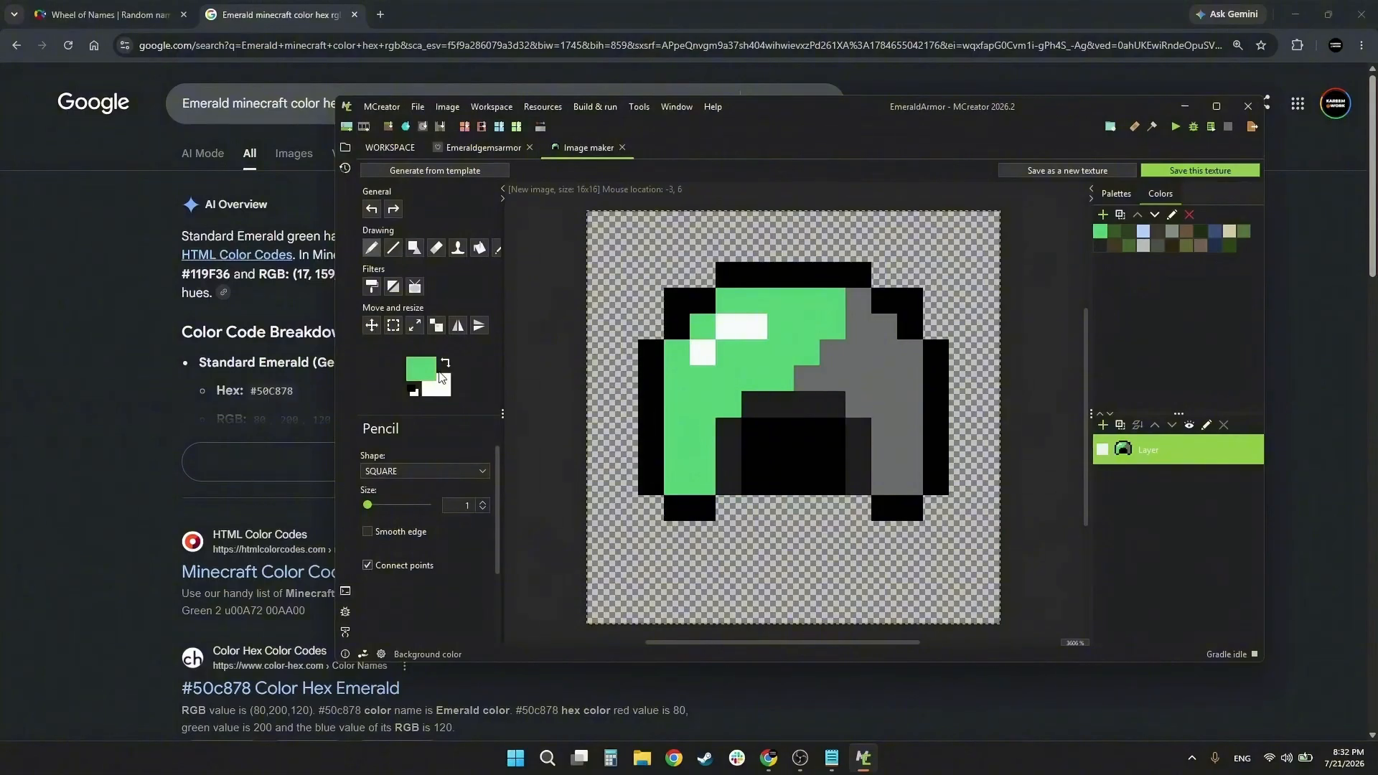
Step: Paint the dark grey shading on the helmet's right side in a darker green with the Pencil
left_click(1244, 232)
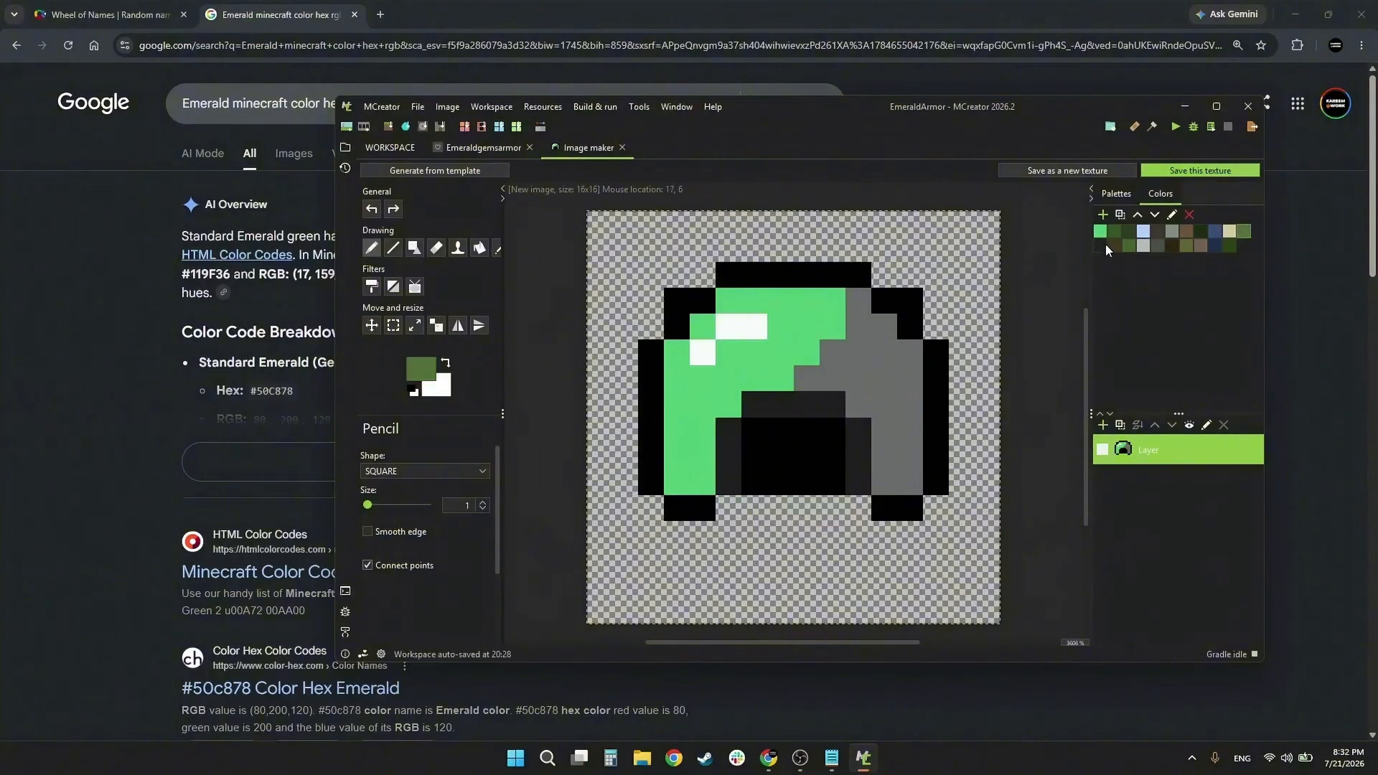
mouse_move(832, 351)
left_mouse_down()
mouse_move(910, 402)
mouse_move(889, 460)
mouse_move(888, 482)
mouse_move(911, 483)
left_mouse_up()
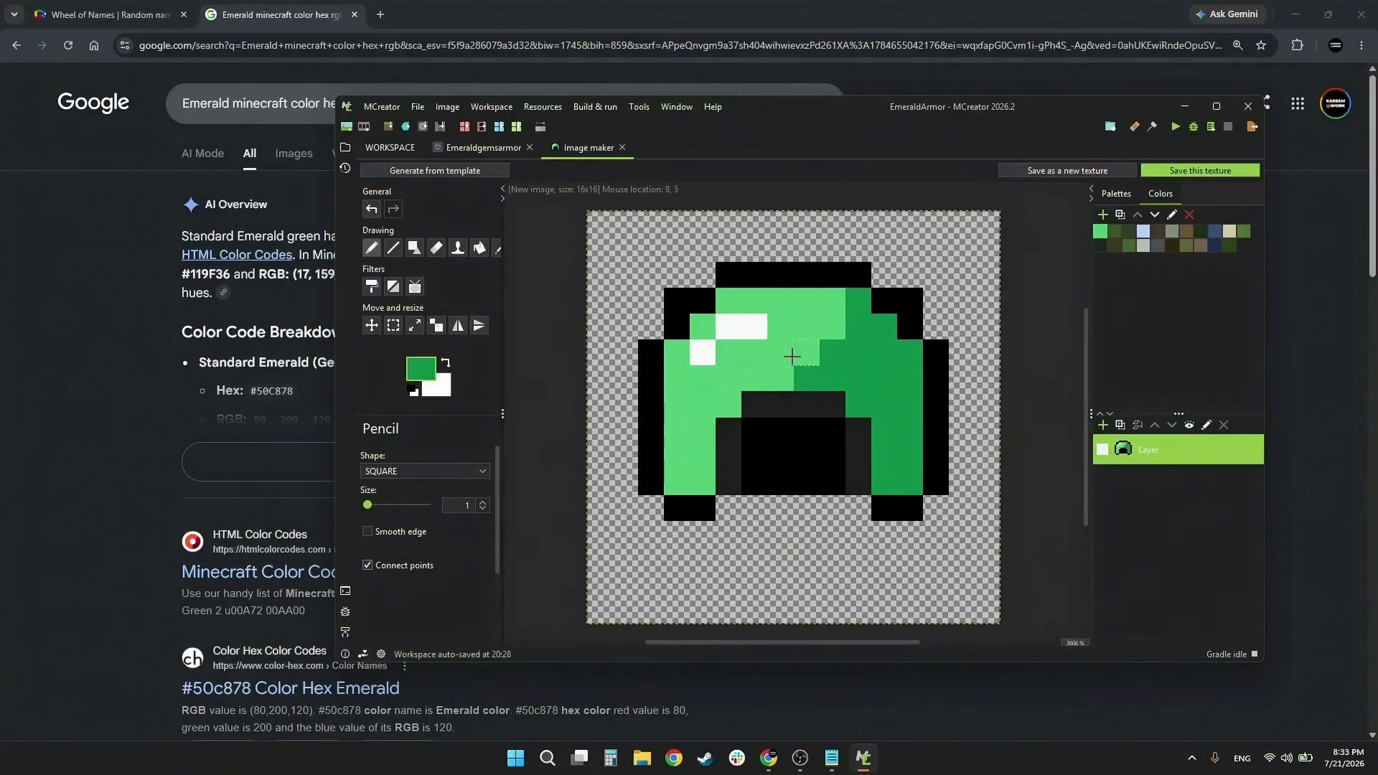
Step: Check the image results for "Emerald minecraft color hex rgb" in Chrome, close the Wheel of Names page and return to MCreator
left_click(324, 5)
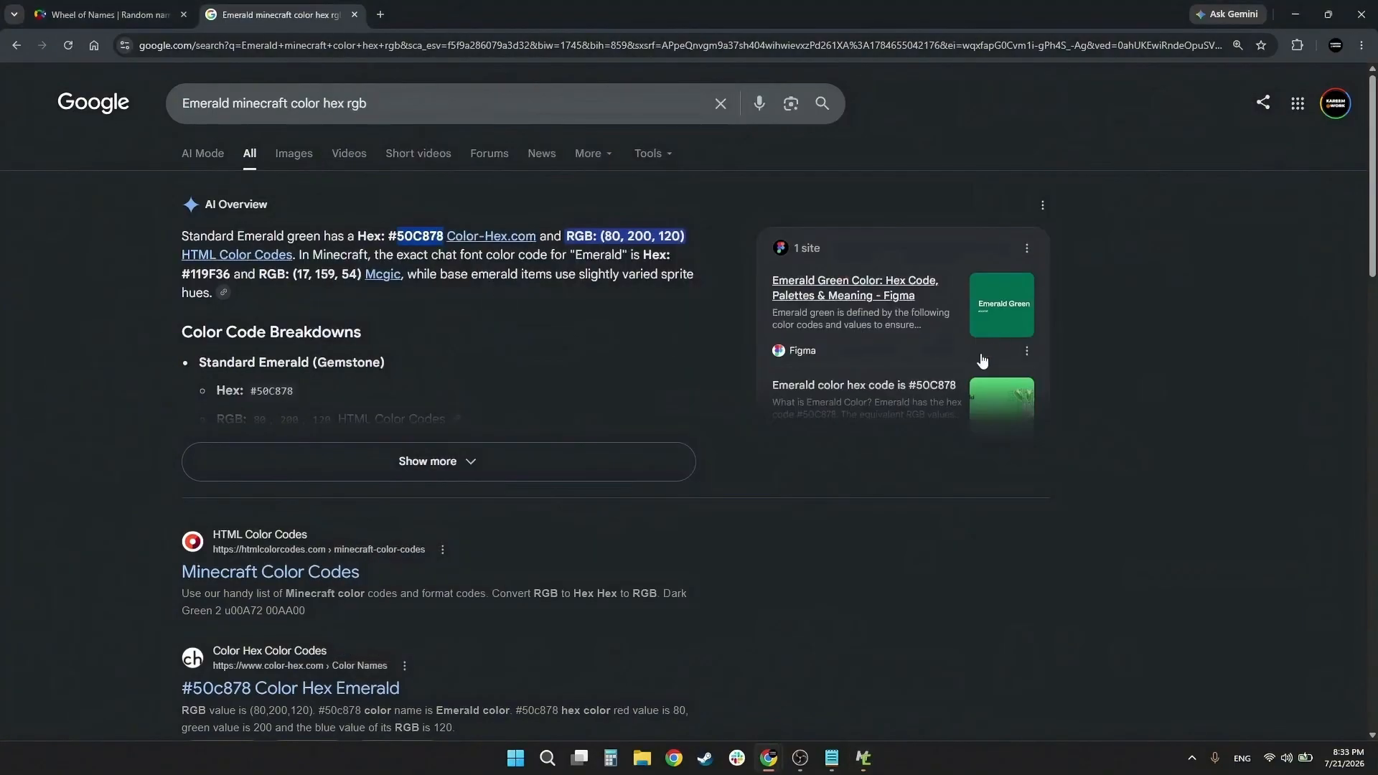
left_click(297, 154)
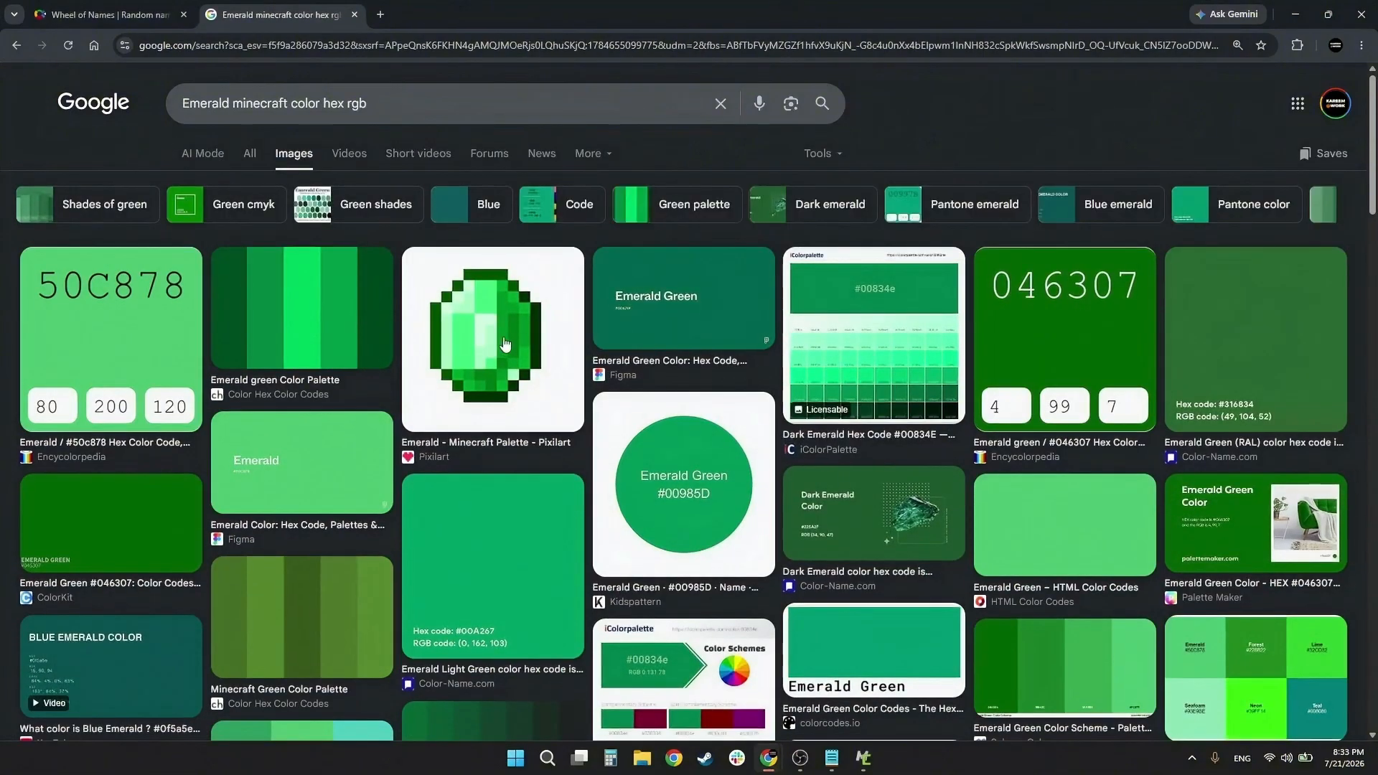
left_click(184, 15)
left_click(864, 758)
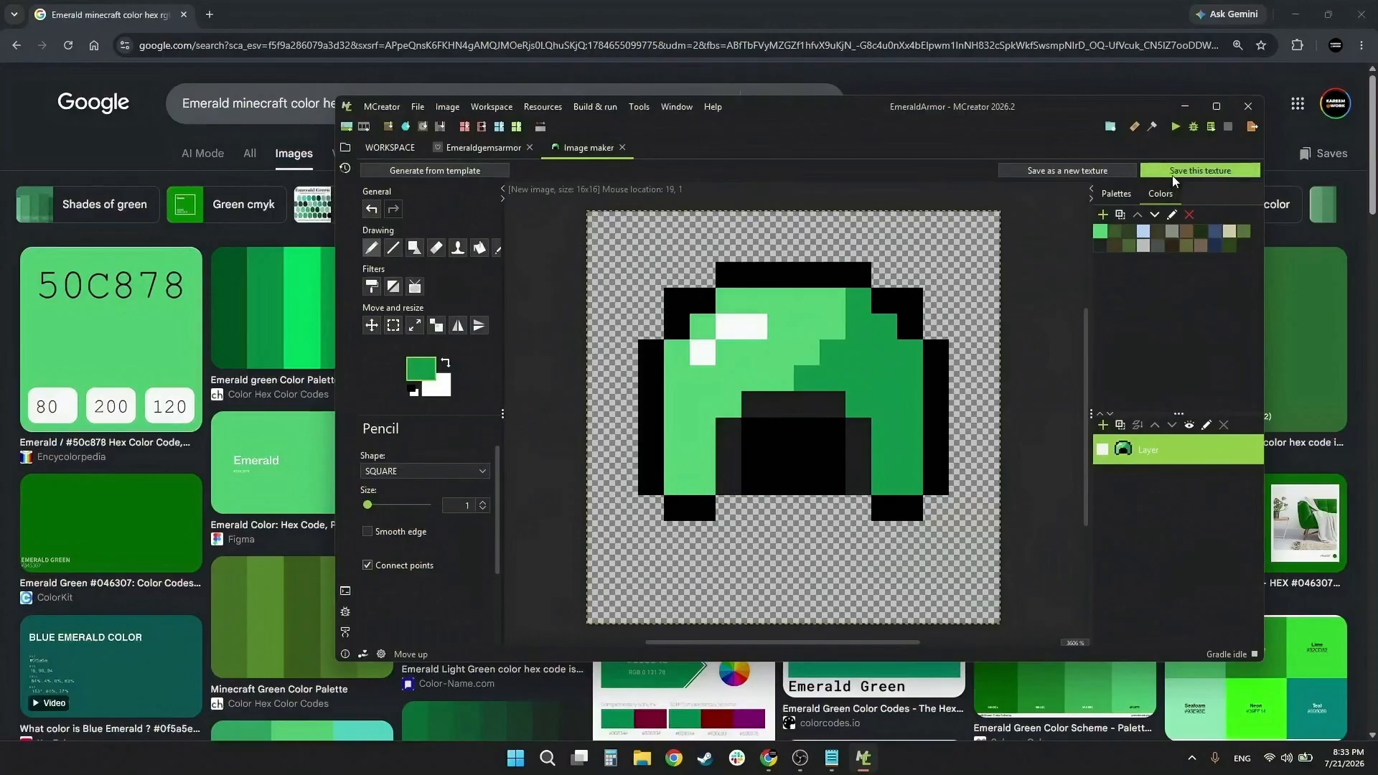
Step: Start saving the helmet texture and name it emeraldheadarmor
left_click(1176, 171)
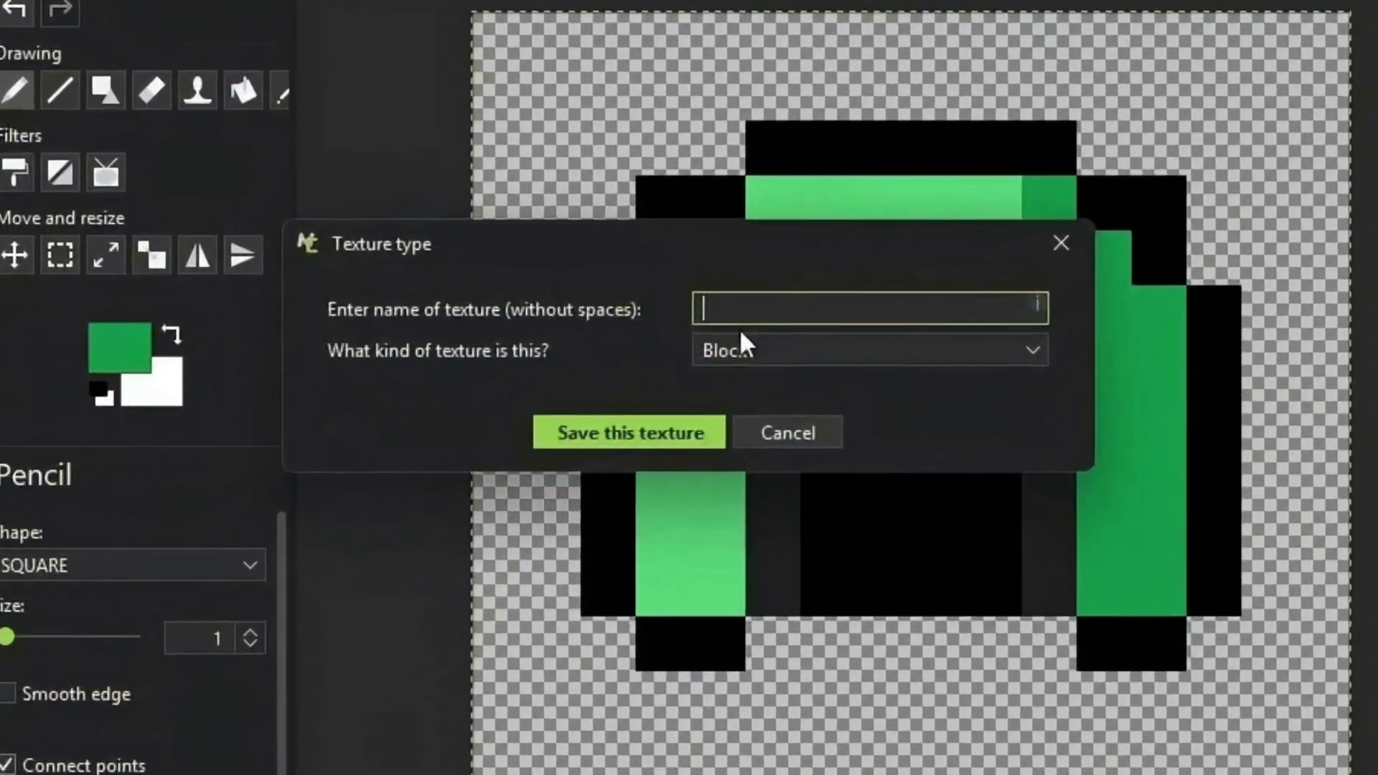
type("emer")
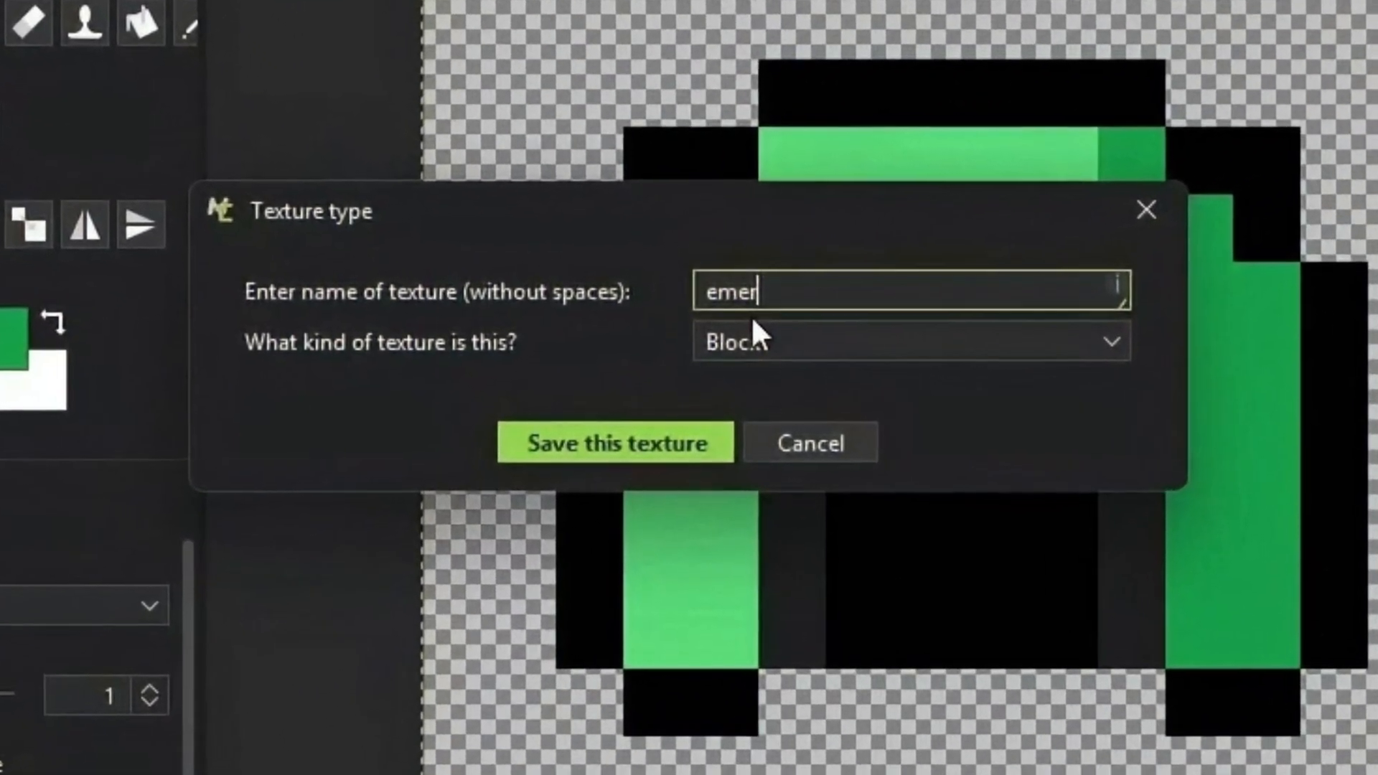
type("aldsetarmor")
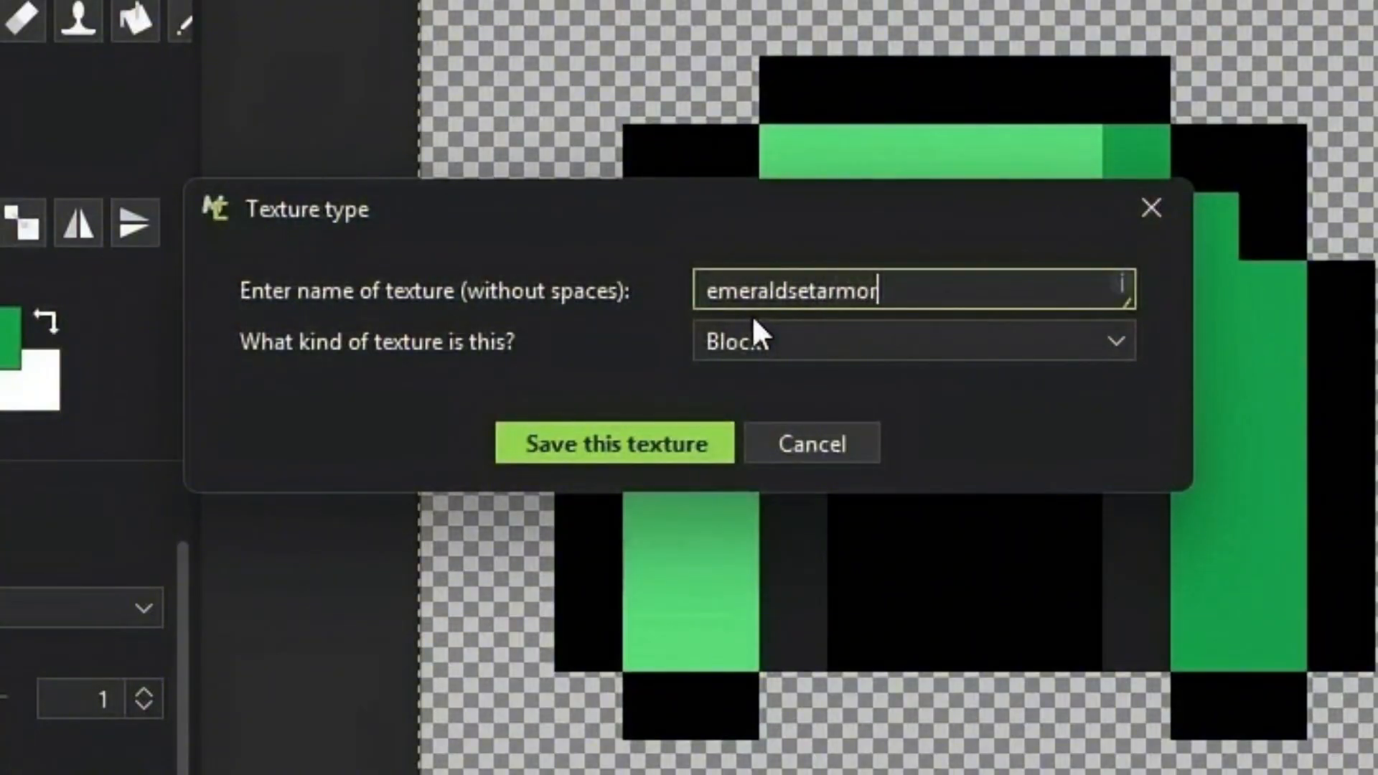
key("BackSpace")
key("BackSpace")
key("BackSpace")
key("BackSpace")
key("BackSpace")
key("BackSpace")
key("BackSpace")
key("BackSpace")
type("headarmor")
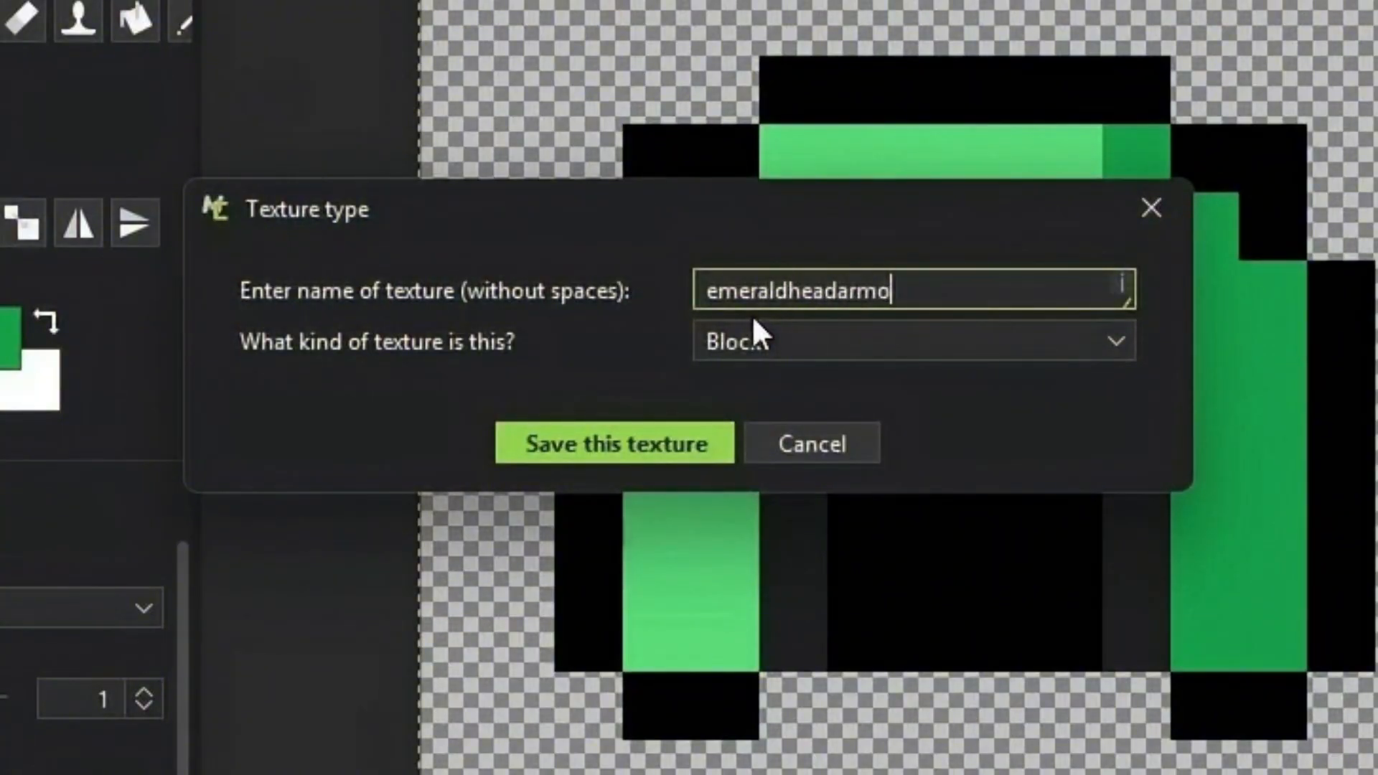
Step: Save the helmet texture as an Item texture and return to the Emeraldgemsarmor element
left_click(757, 337)
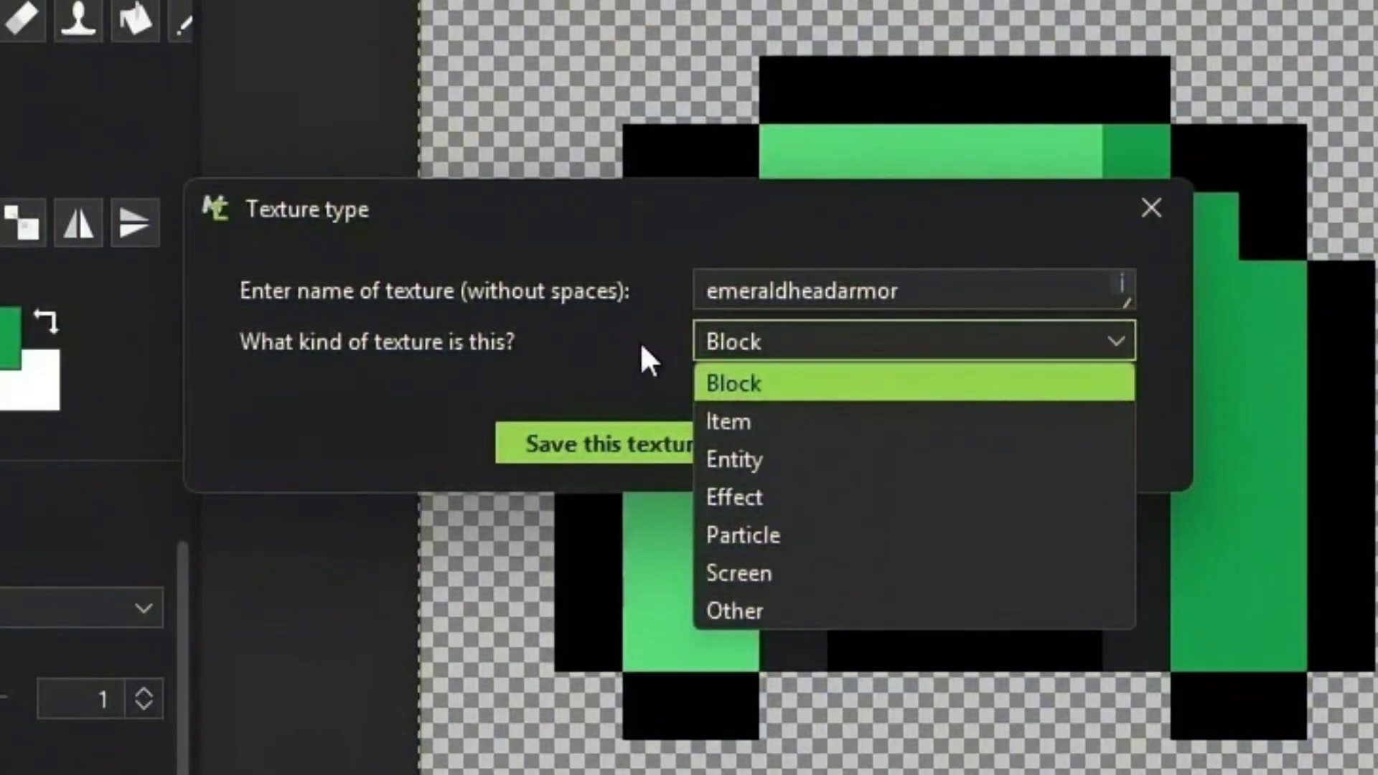
left_click(774, 413)
left_click(652, 445)
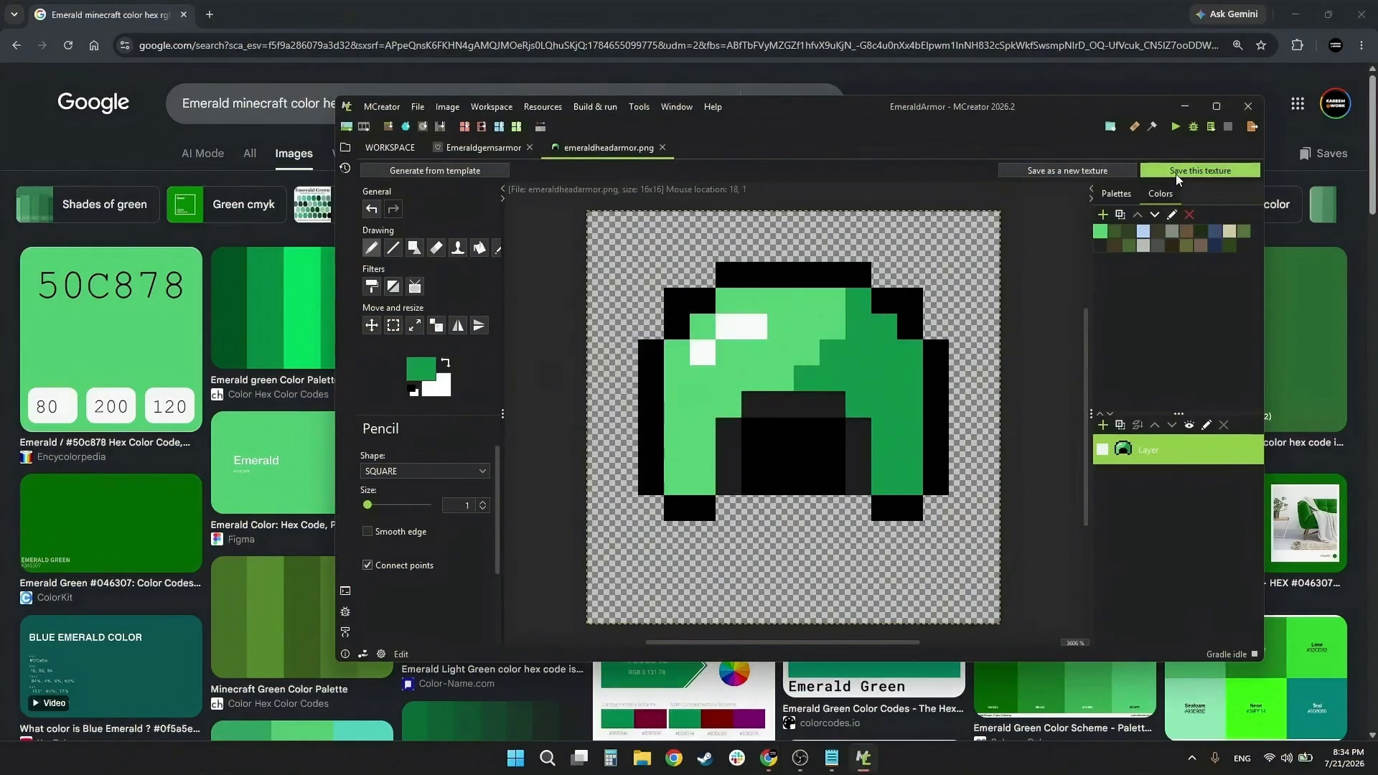
left_click(490, 142)
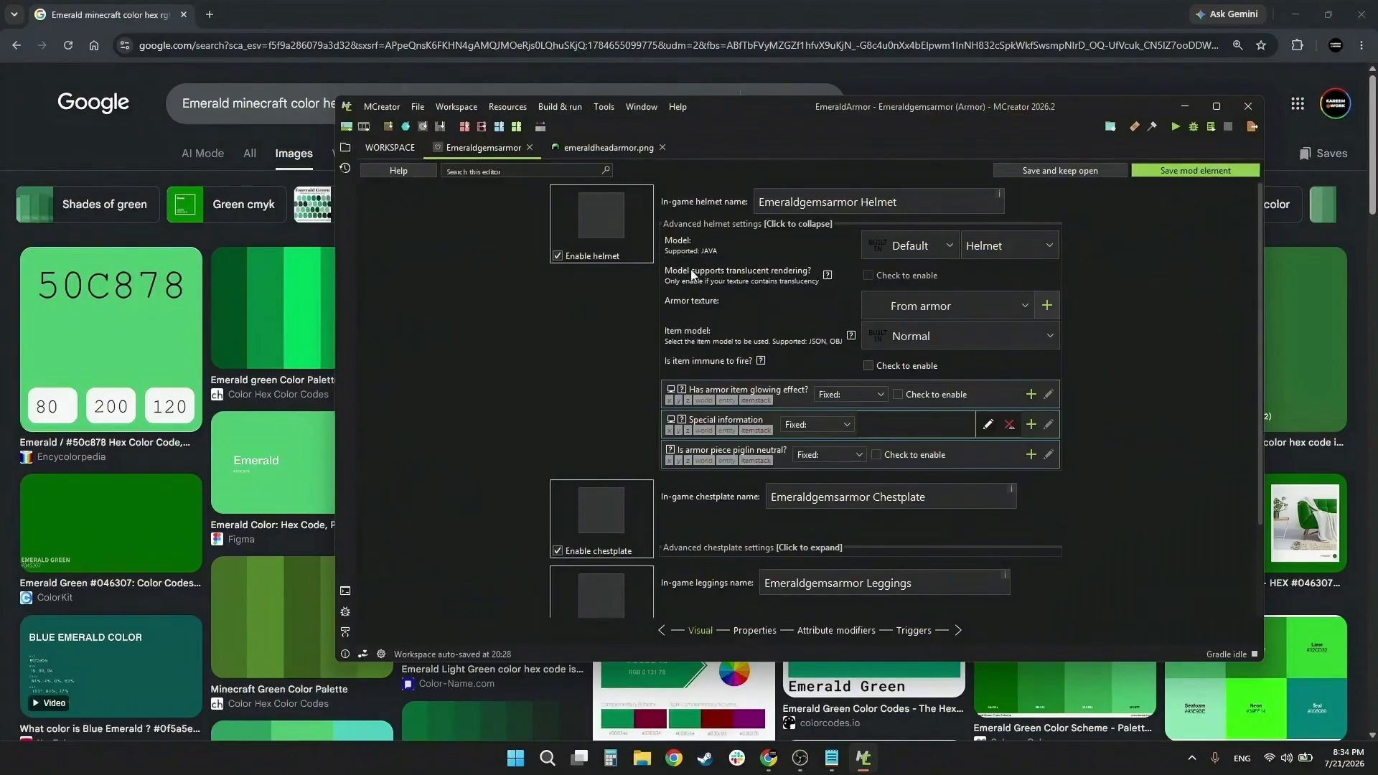
Step: Try to assign the custom emerald helmet texture to the helmet item, closing the extra Image maker editor
left_click(589, 215)
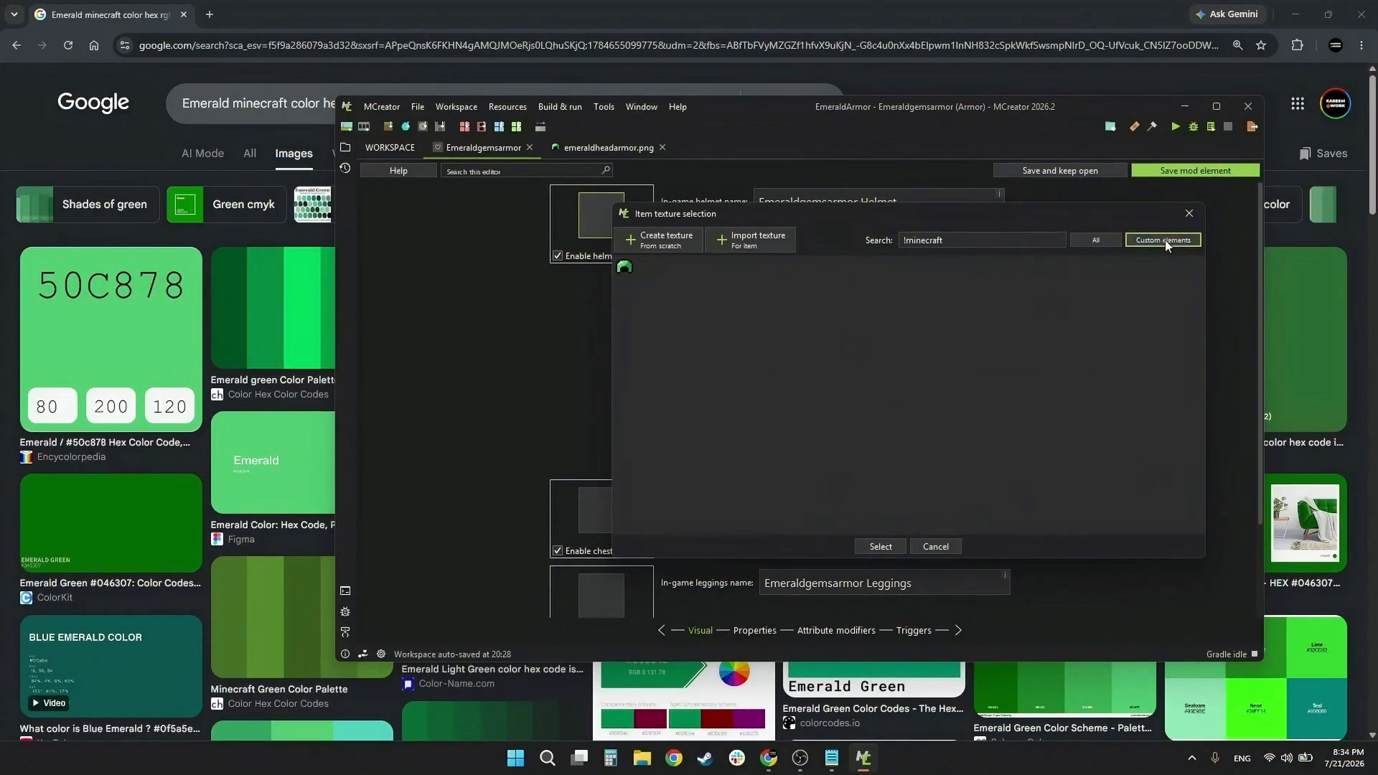
left_click(471, 149)
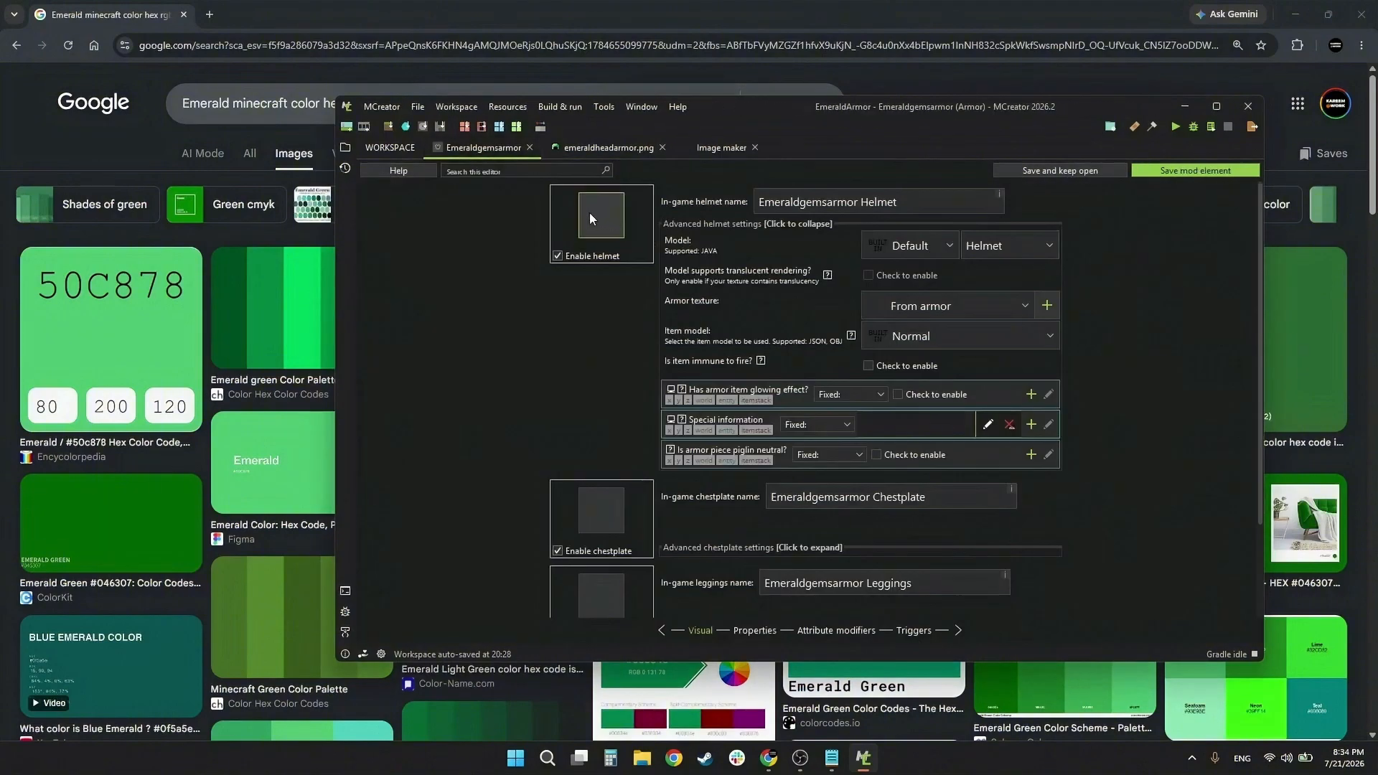
left_click(755, 148)
left_click(617, 217)
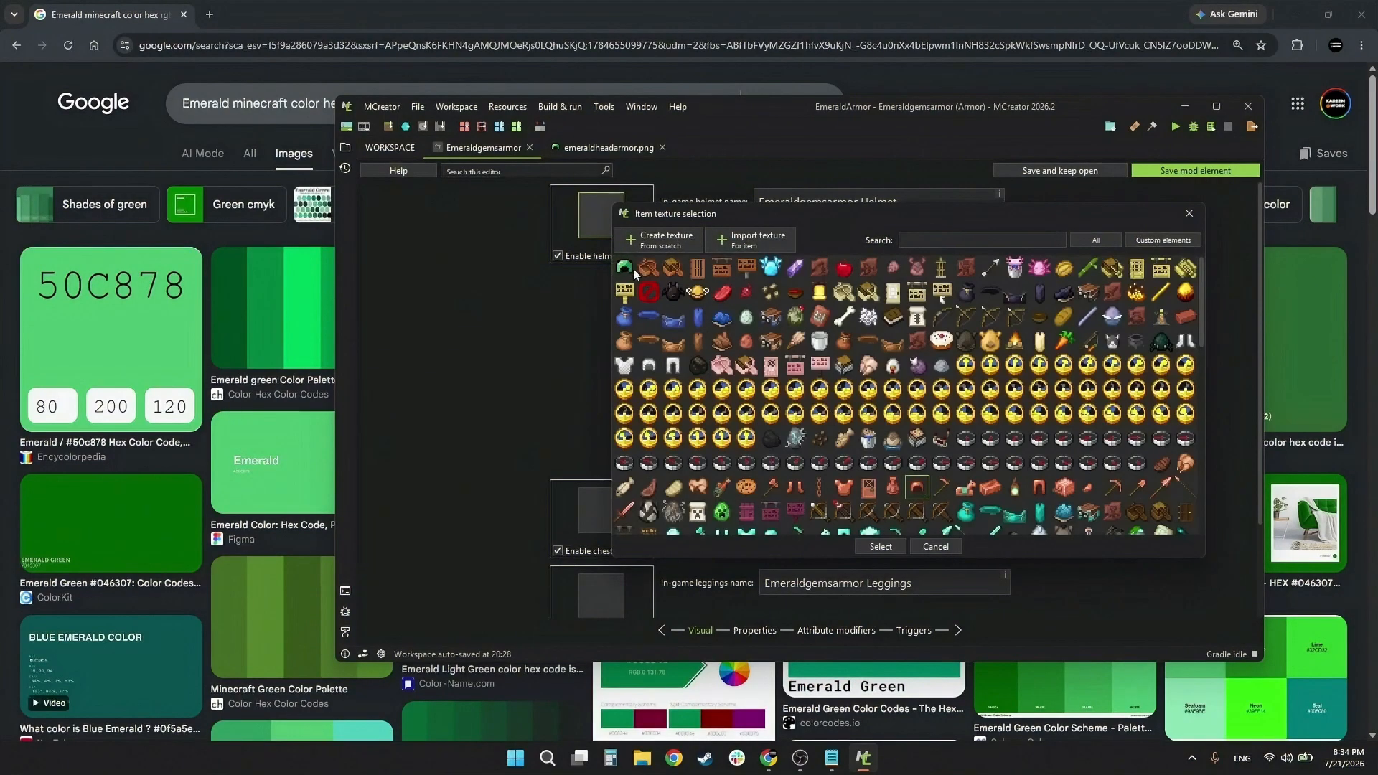
left_click(624, 269)
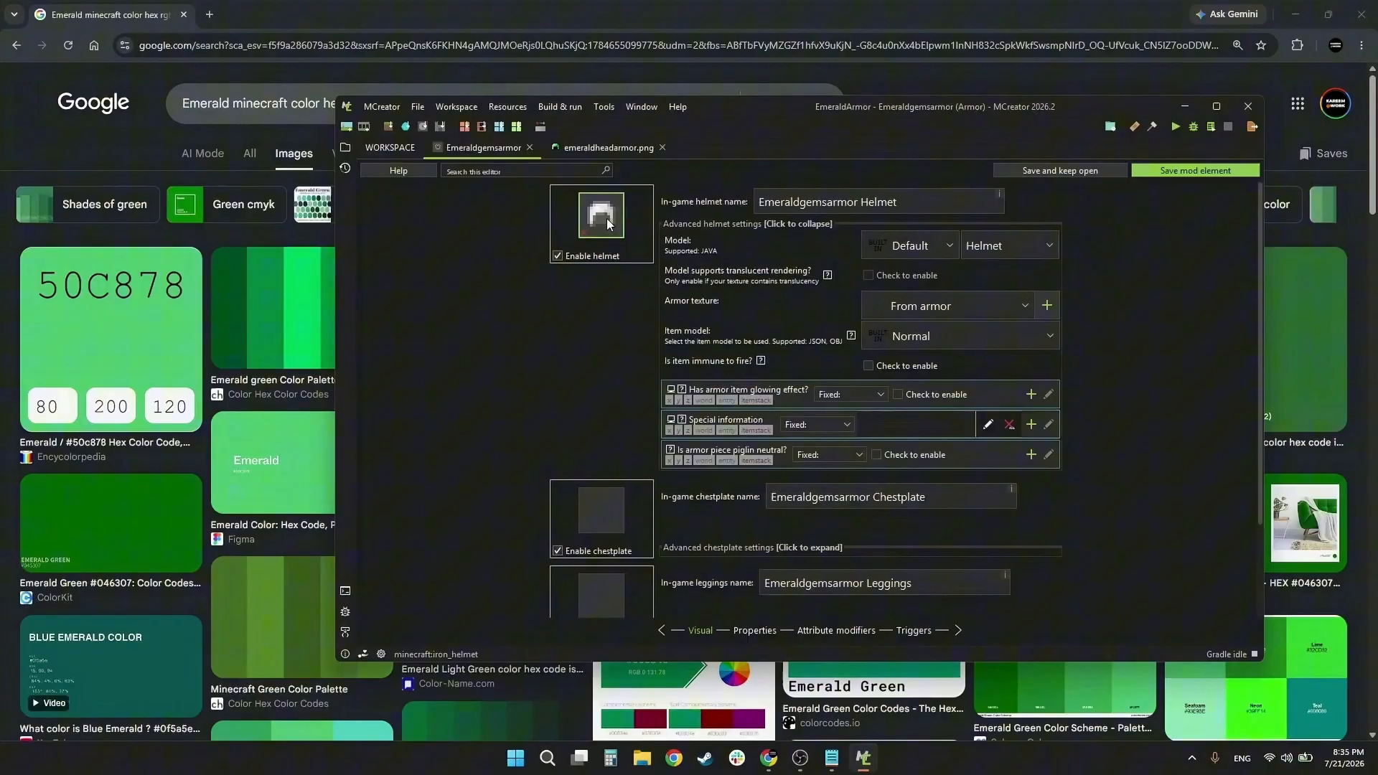
left_click(606, 218)
left_click(659, 240)
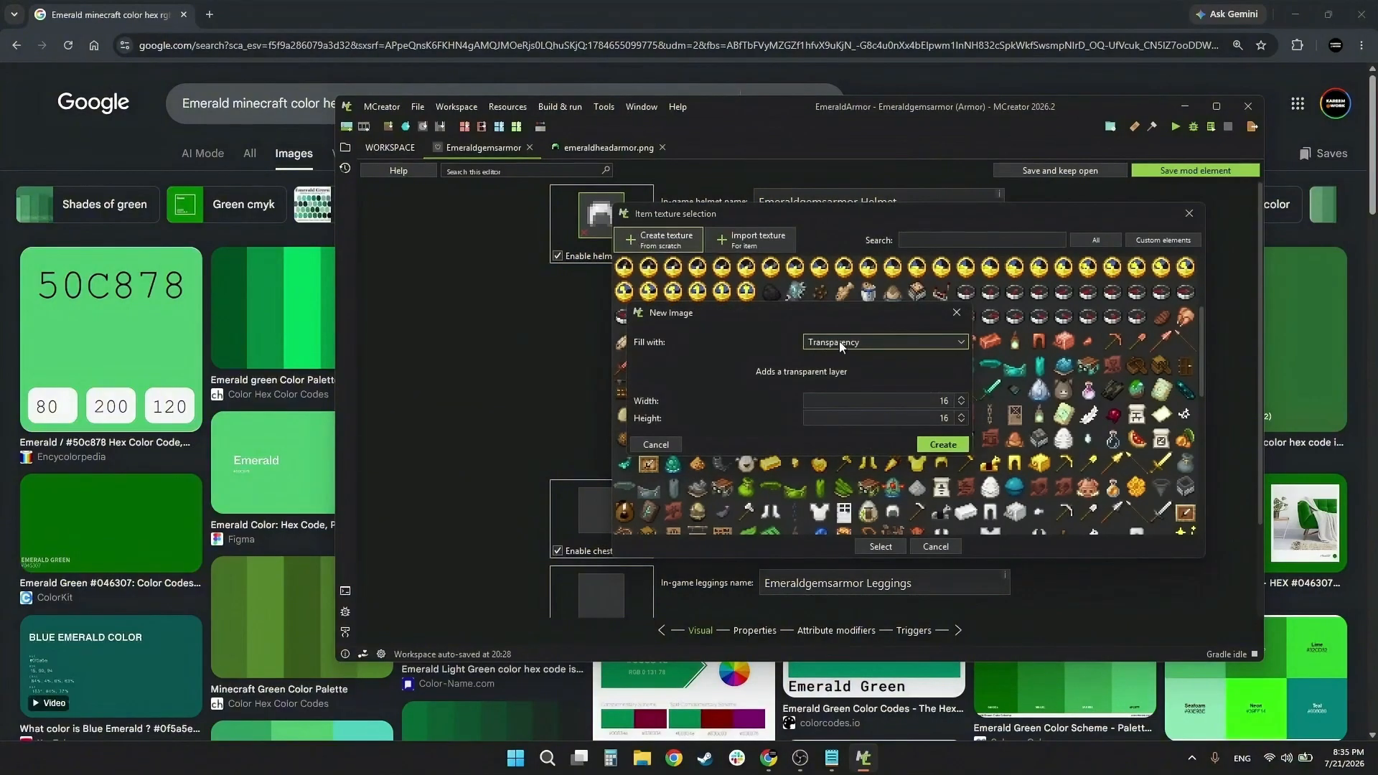
left_click(1052, 245)
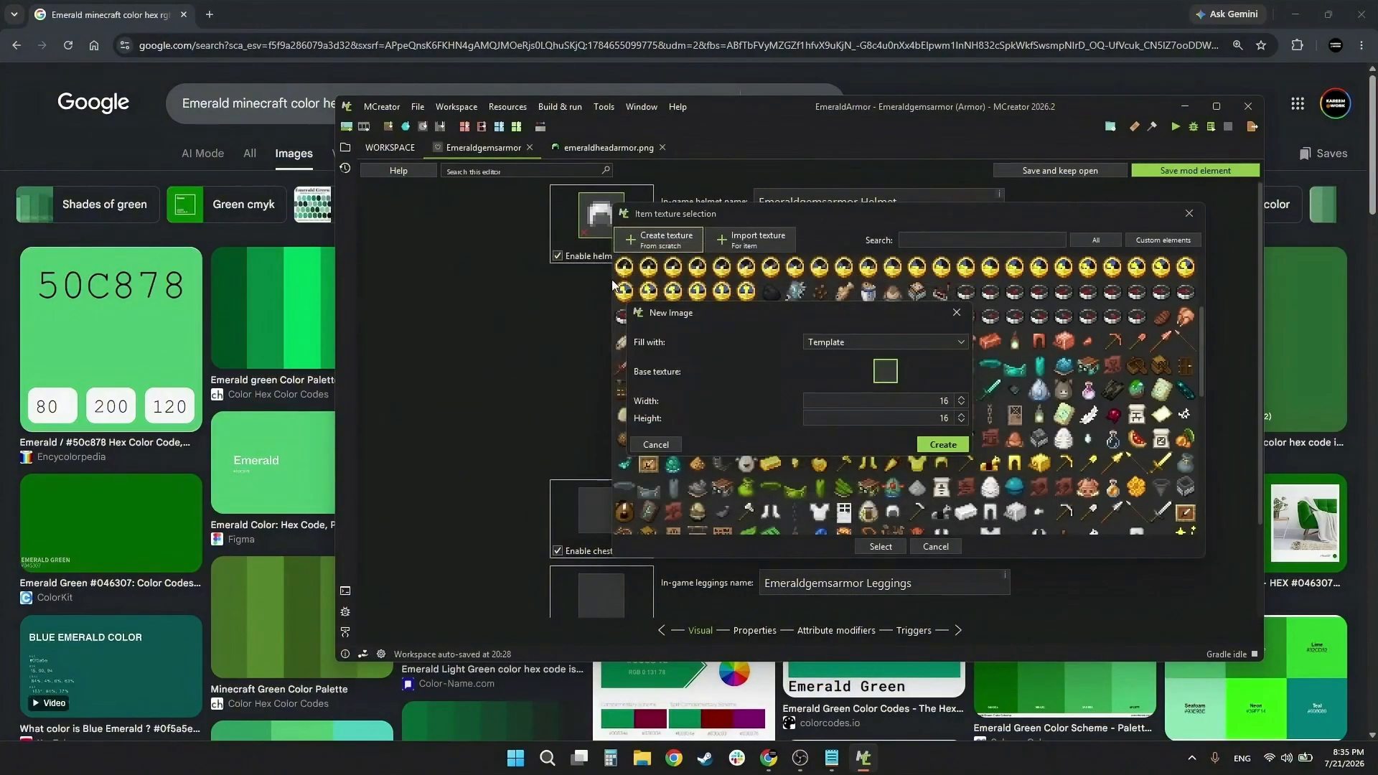
left_click(959, 311)
Step: Assign the custom emerald helmet texture to the armor's helmet item
left_click(599, 209)
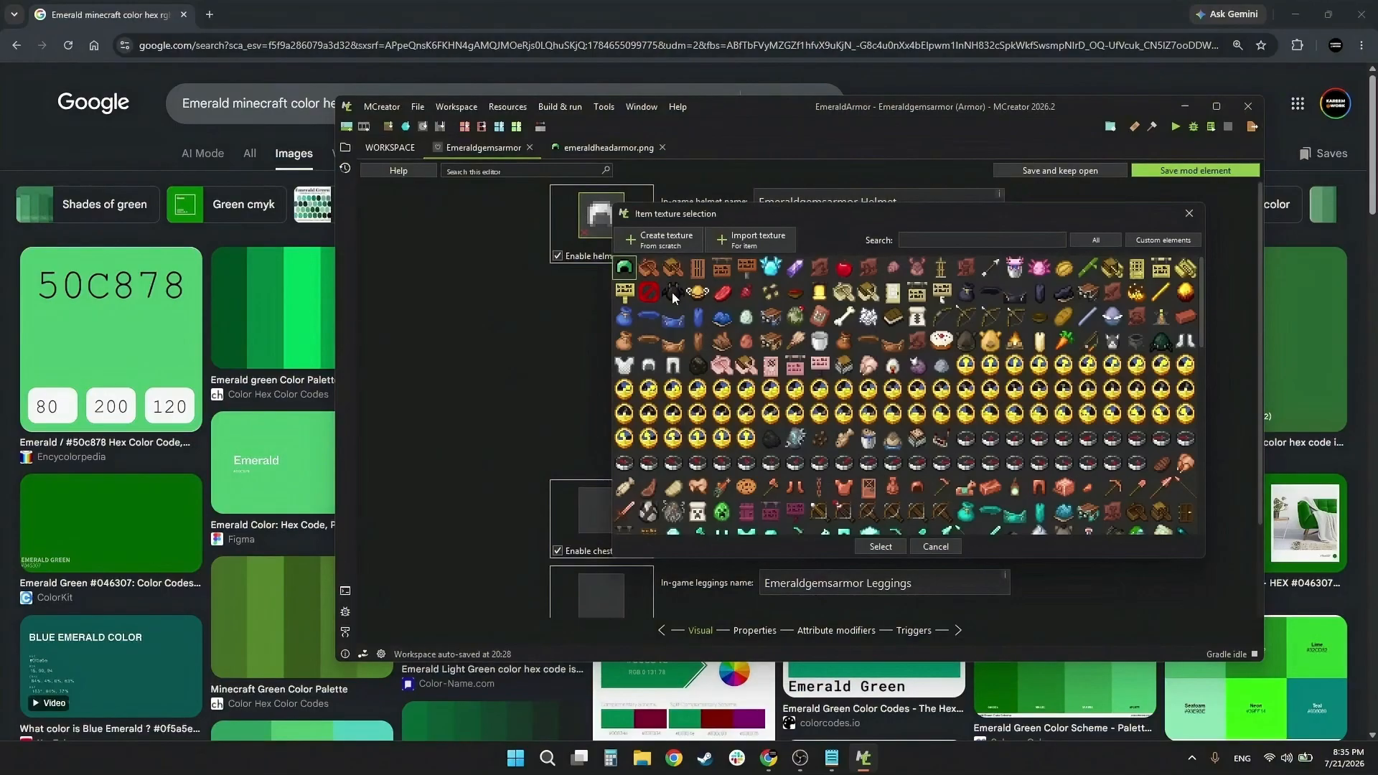
double_click(621, 274)
Step: Create a new 16 by 16 item texture for the chestplate, filled from the grey chestplate template
left_click(605, 510)
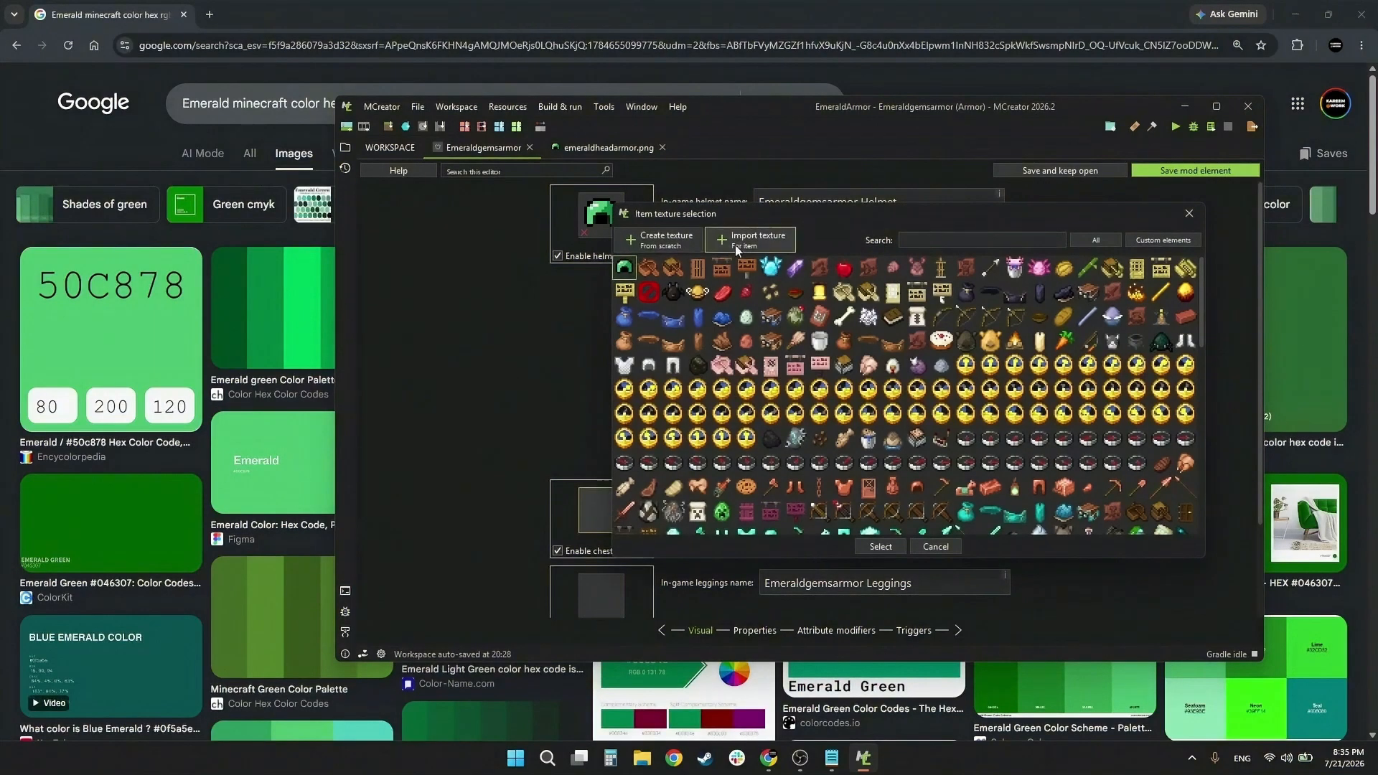
left_click(674, 243)
left_click(857, 339)
left_click(845, 389)
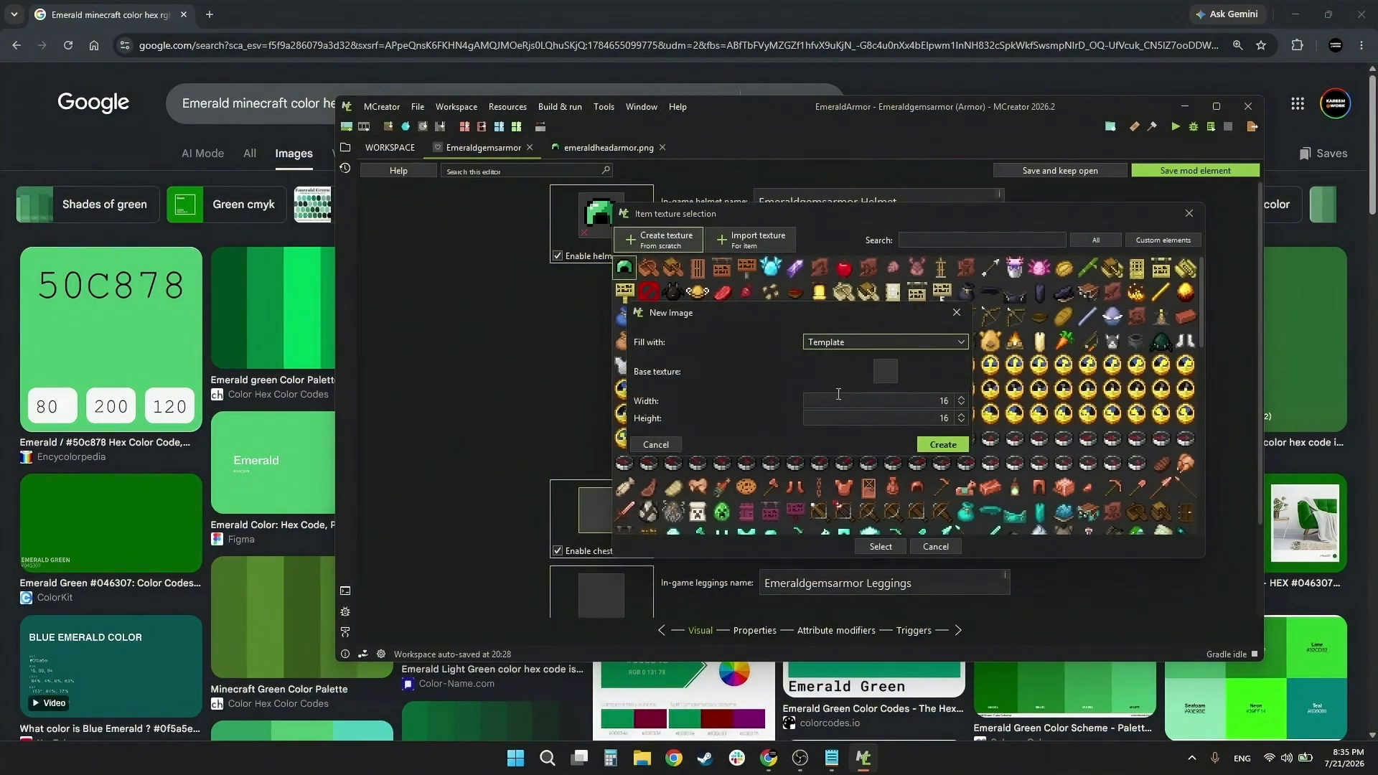
left_click(891, 364)
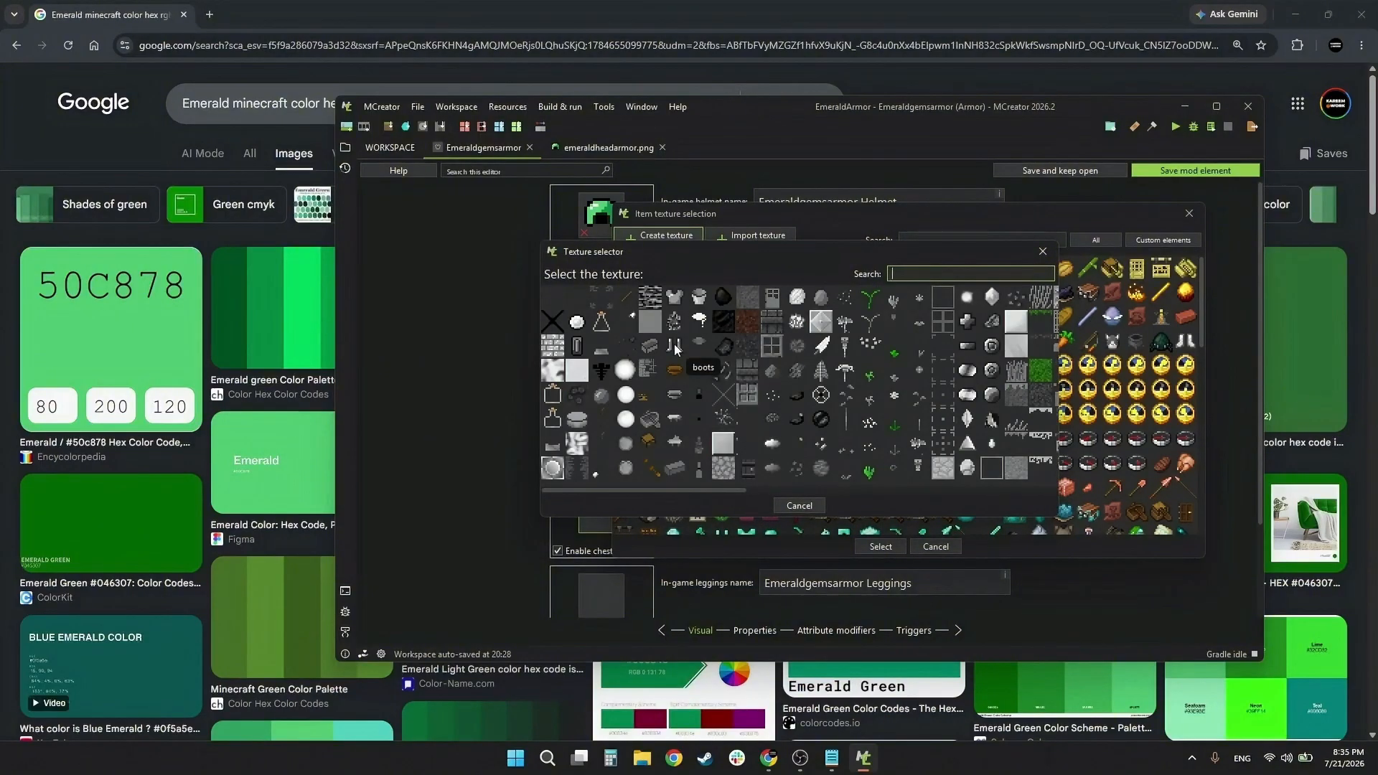
left_click(674, 295)
left_click(943, 444)
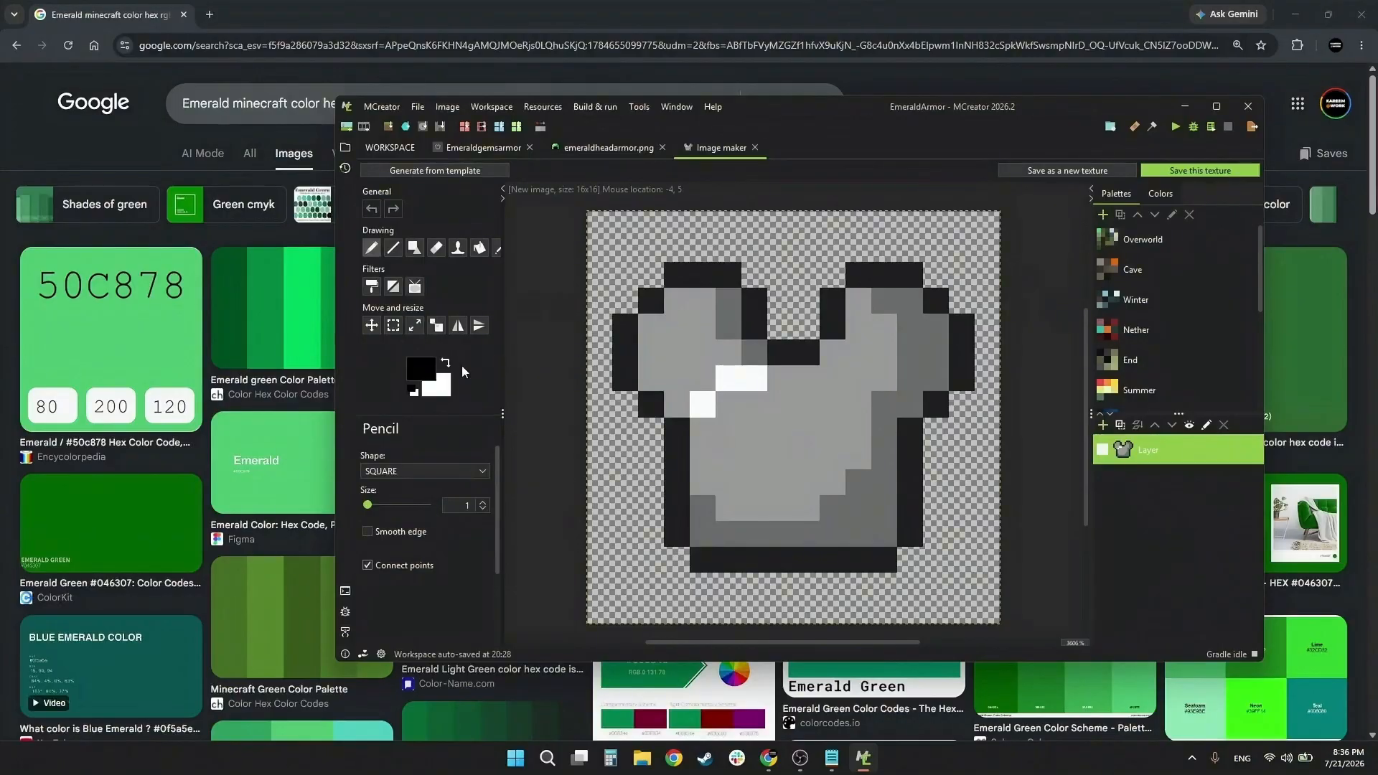
Step: Copy the Minecraft Emerald Item hex code 009c4a from the Chrome search results and set it as the foreground color
left_click(422, 369)
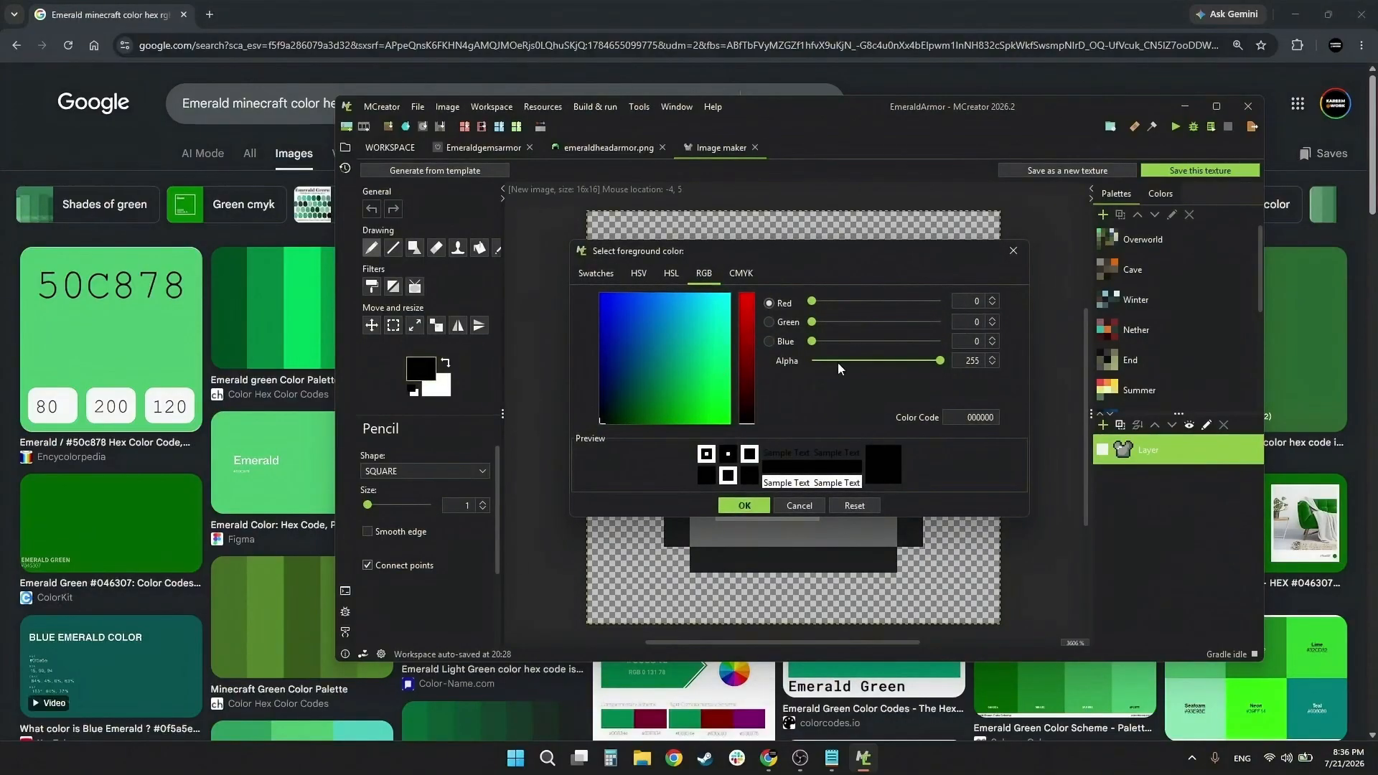
left_click(978, 417)
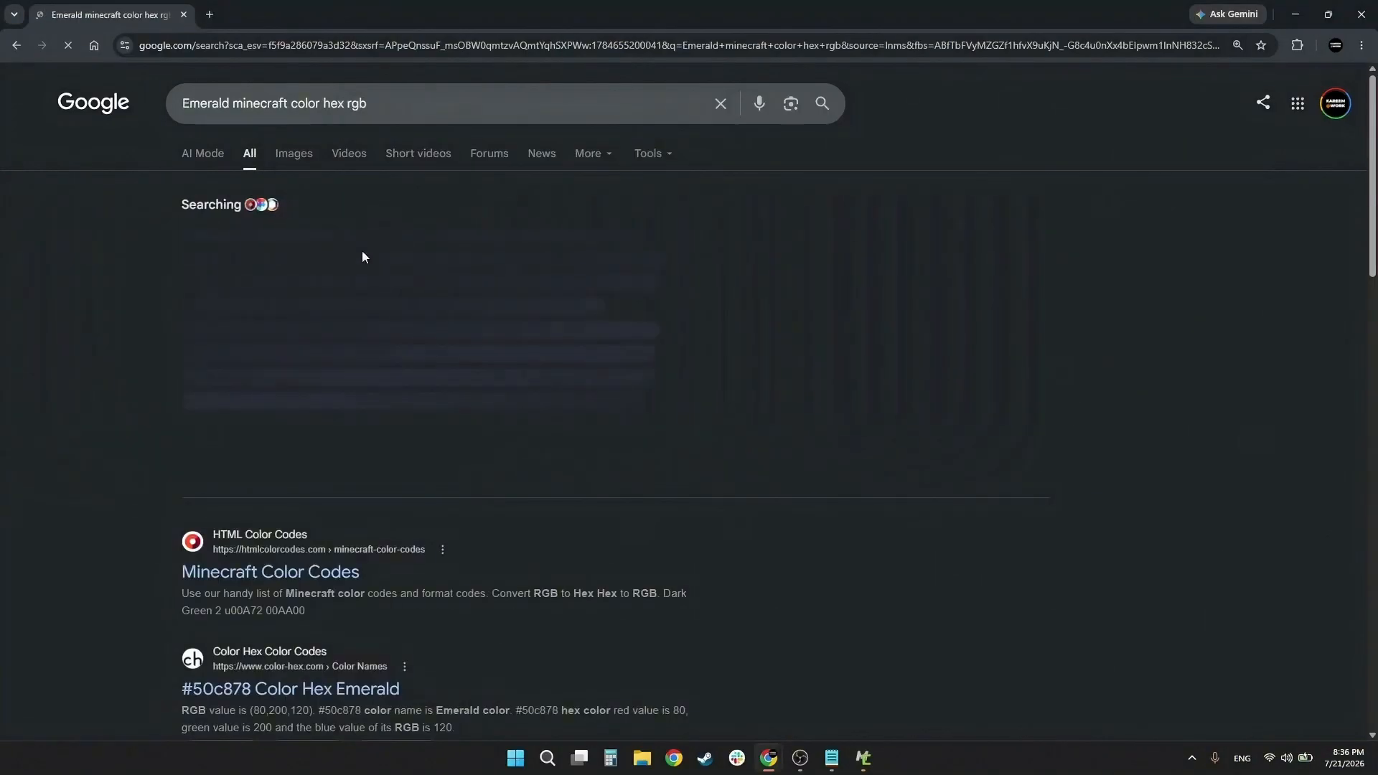
left_click_drag(458, 452, 421, 453)
key("ctrl+c")
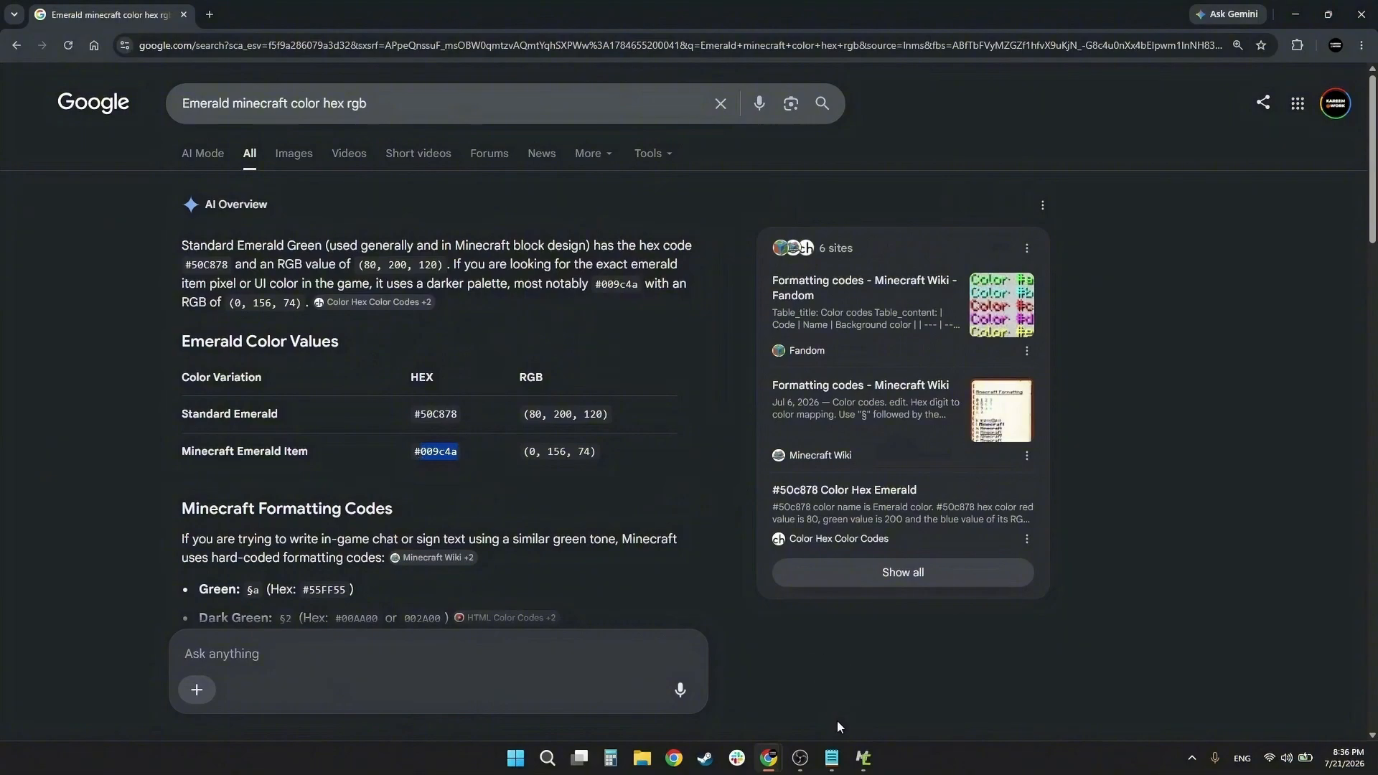
left_click(864, 758)
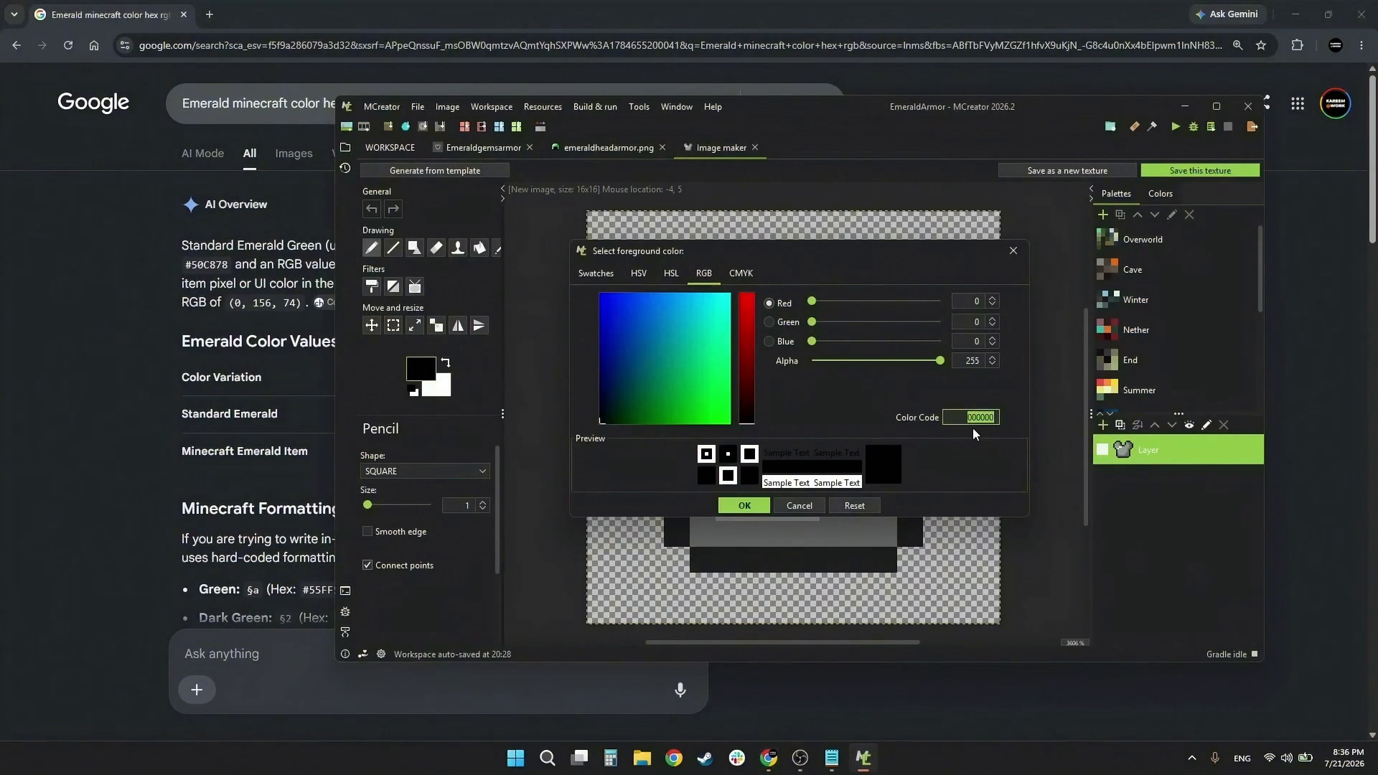
key("ctrl+v")
left_click(744, 506)
Step: Paint the chestplate's dark grey shading in green 009c4a with the Pencil, undoing the stray first stroke
mouse_move(704, 303)
left_mouse_down()
mouse_move(727, 304)
mouse_move(726, 322)
left_mouse_up()
key("ctrl+z")
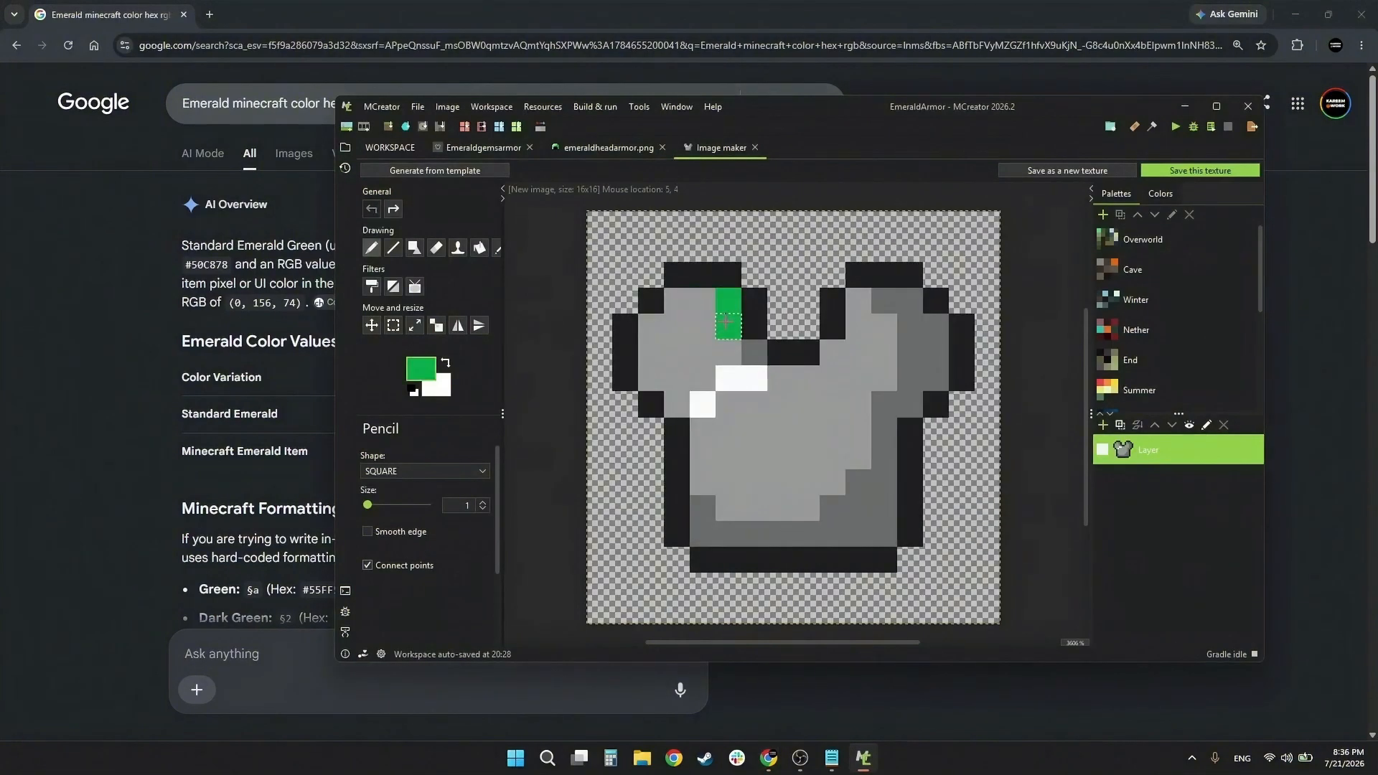
left_click(755, 353)
mouse_move(885, 301)
left_mouse_down()
mouse_move(910, 326)
mouse_move(935, 327)
mouse_move(884, 453)
mouse_move(885, 507)
left_mouse_up()
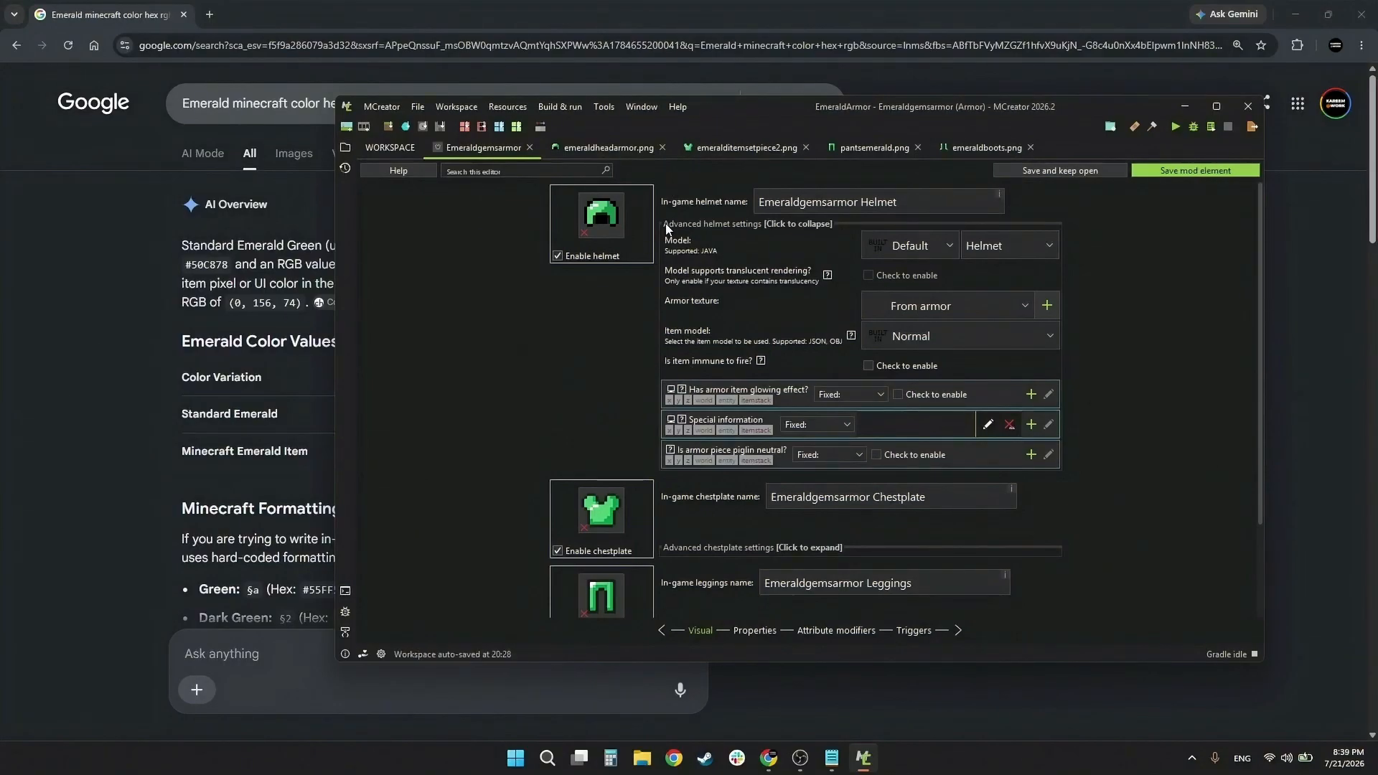
Step: Expand the advanced chestplate settings and look at the helmet's special information entry editor without adding any text
left_click(789, 547)
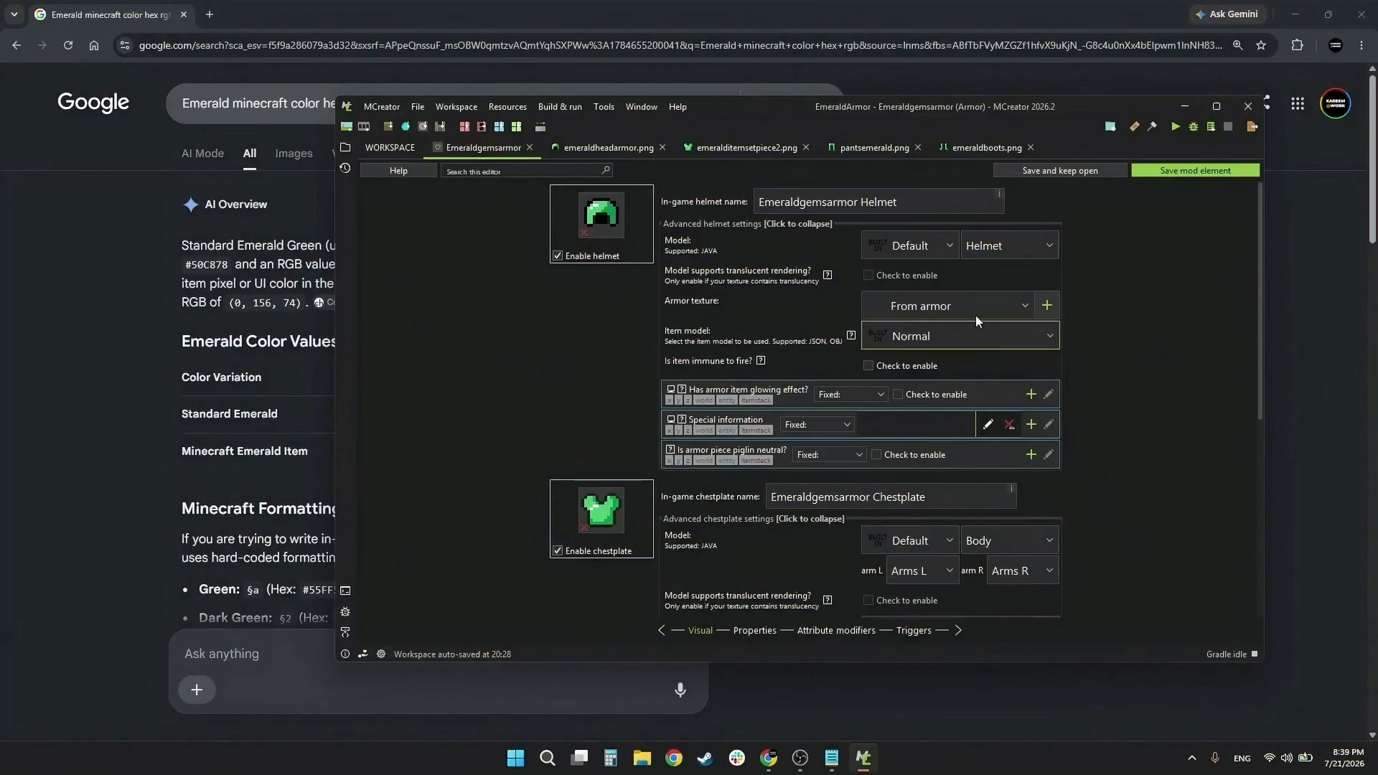
scroll(953, 359, "down", 3)
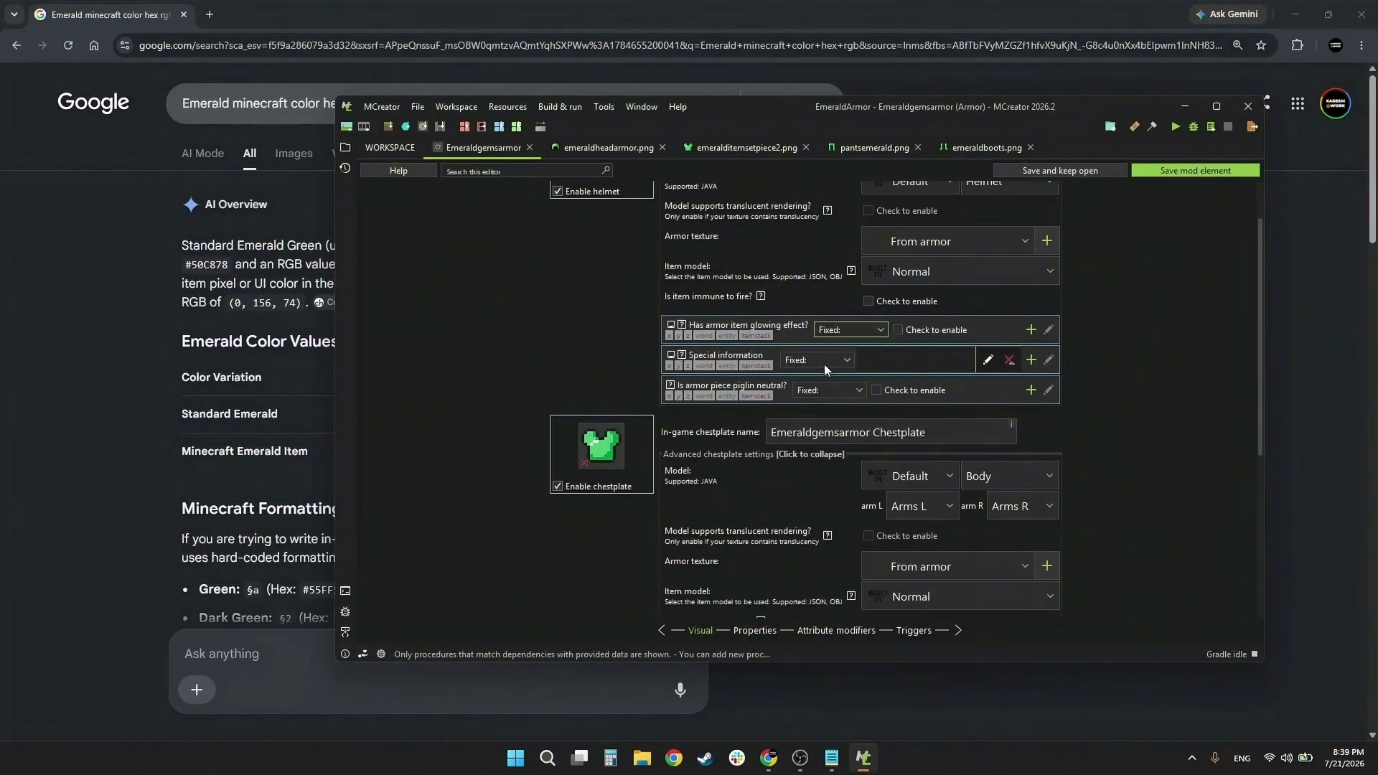
left_click(985, 361)
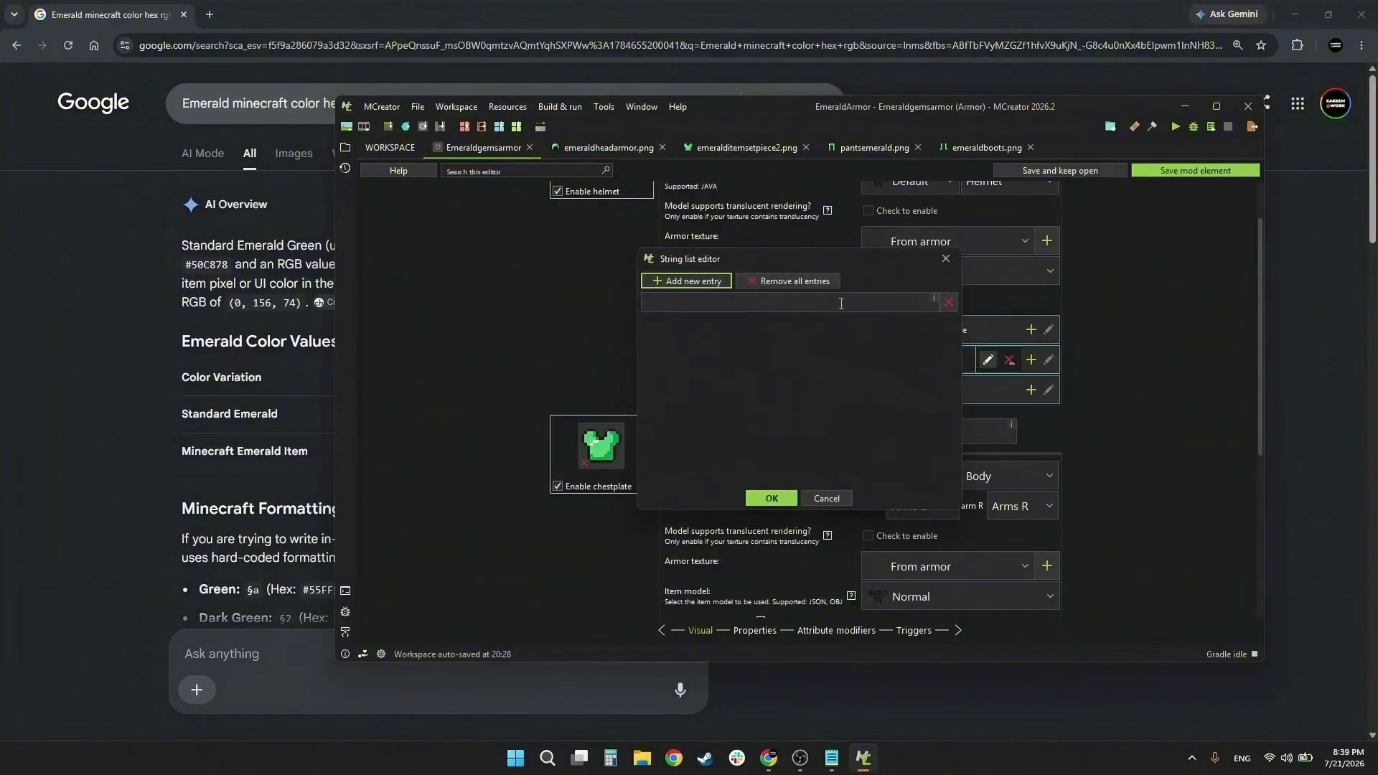
left_click(700, 282)
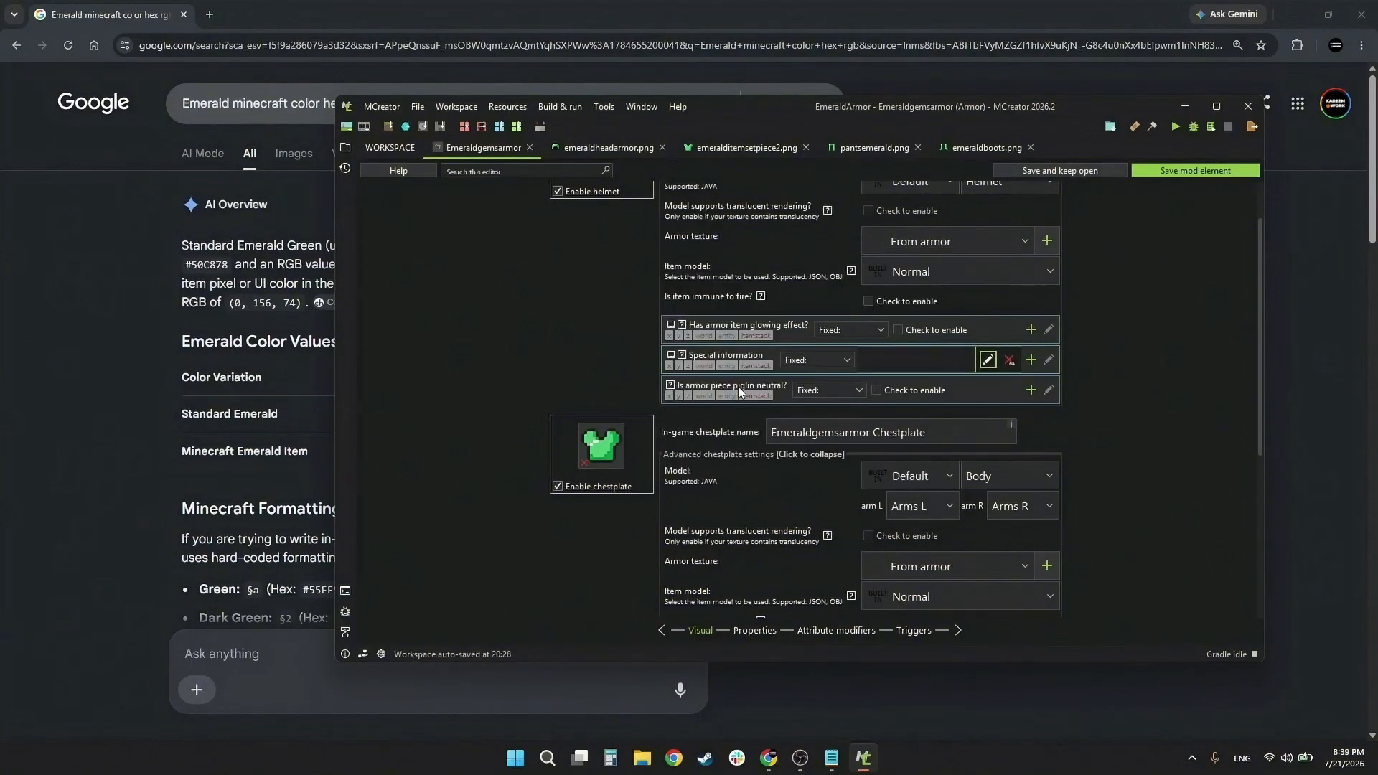
scroll(843, 389, "up", 2)
Step: Try to save the armor mod element and read the help for the armor layer texture on its properties page
left_click(1178, 170)
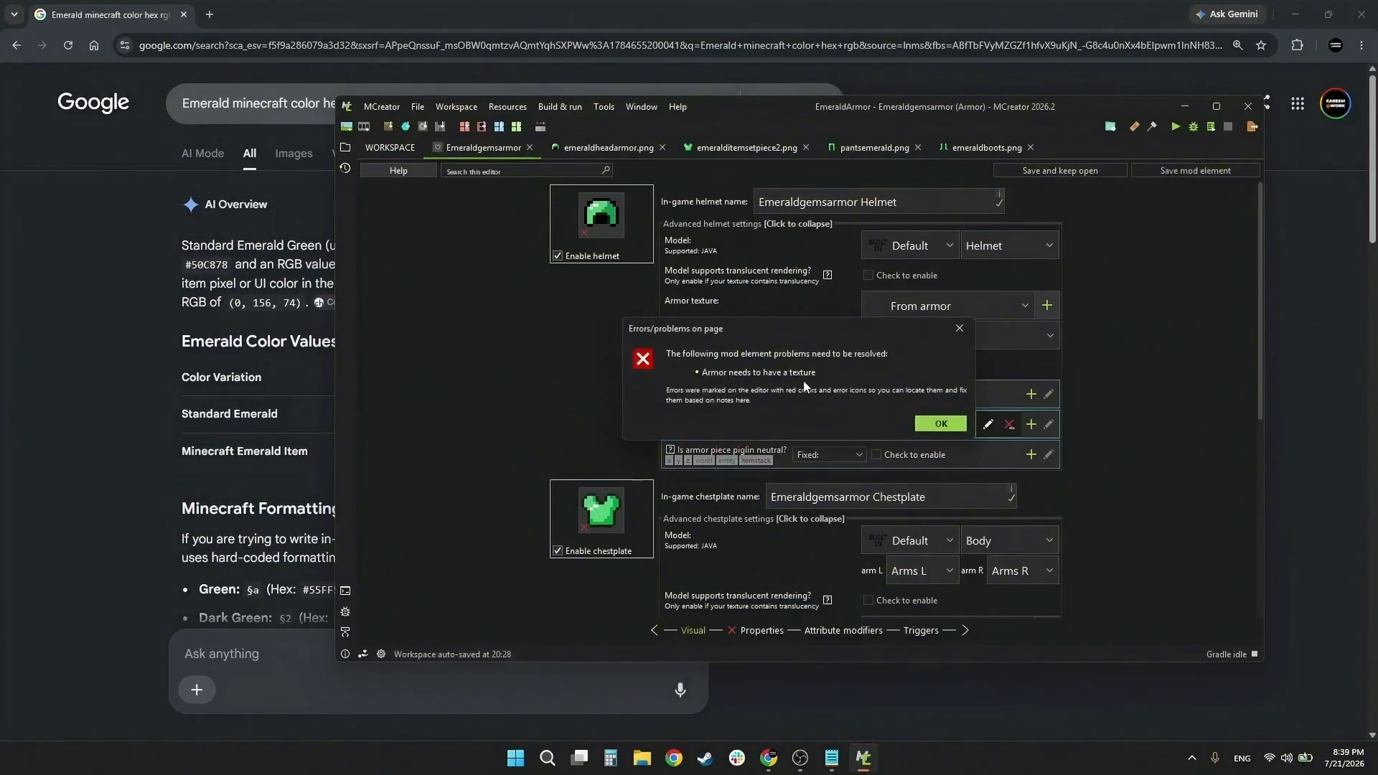
left_click(940, 424)
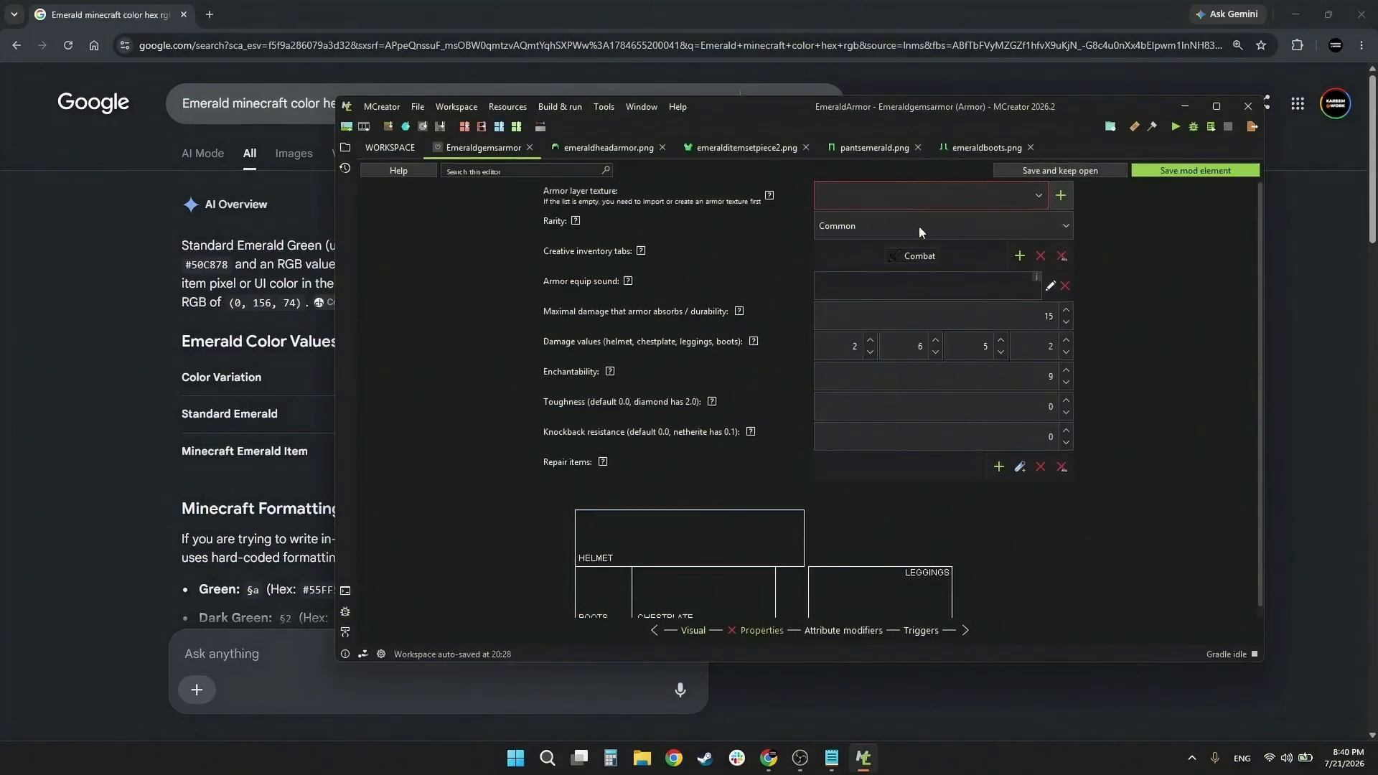
left_click(770, 196)
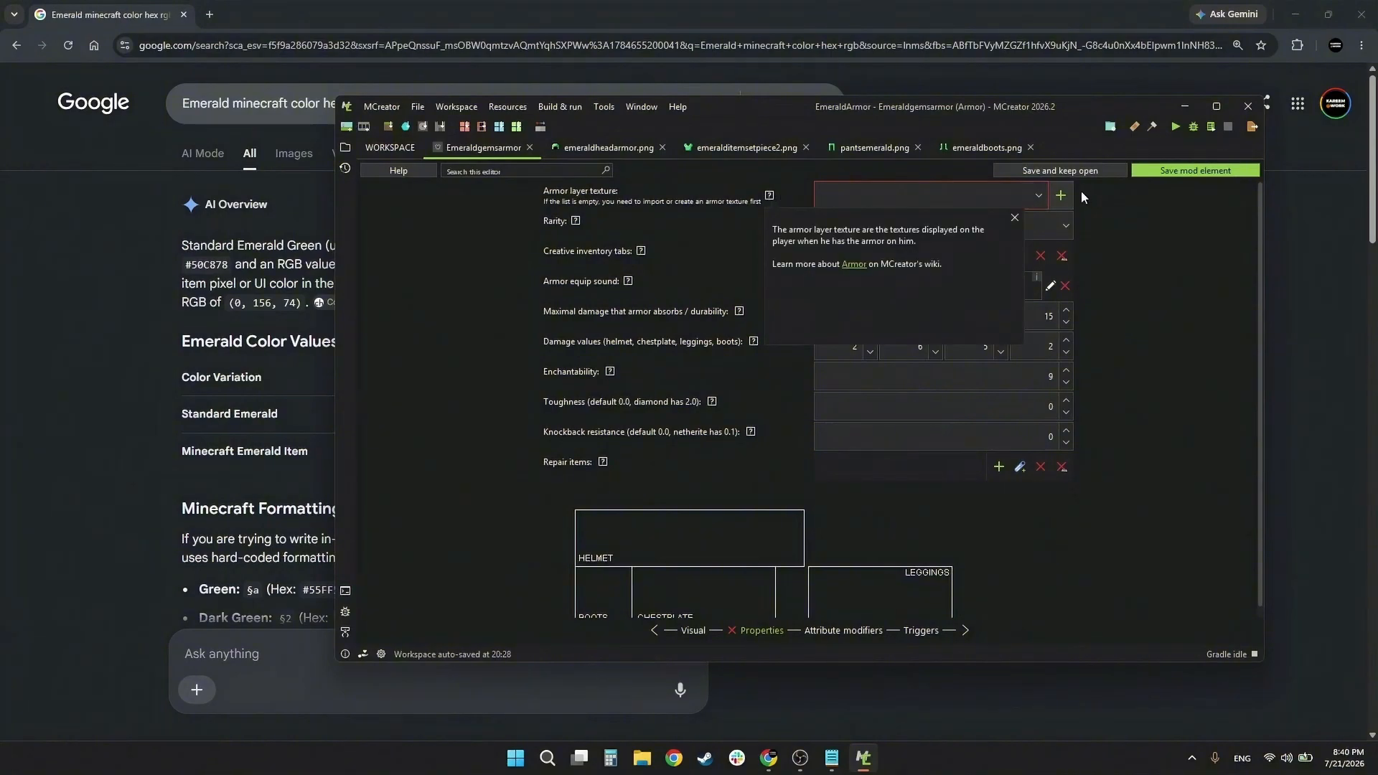
left_click(1013, 218)
Step: Create a Standard armor texture in color #50C878 with the armor texture maker and check the workspace's texture files
left_click(1059, 195)
left_click(837, 376)
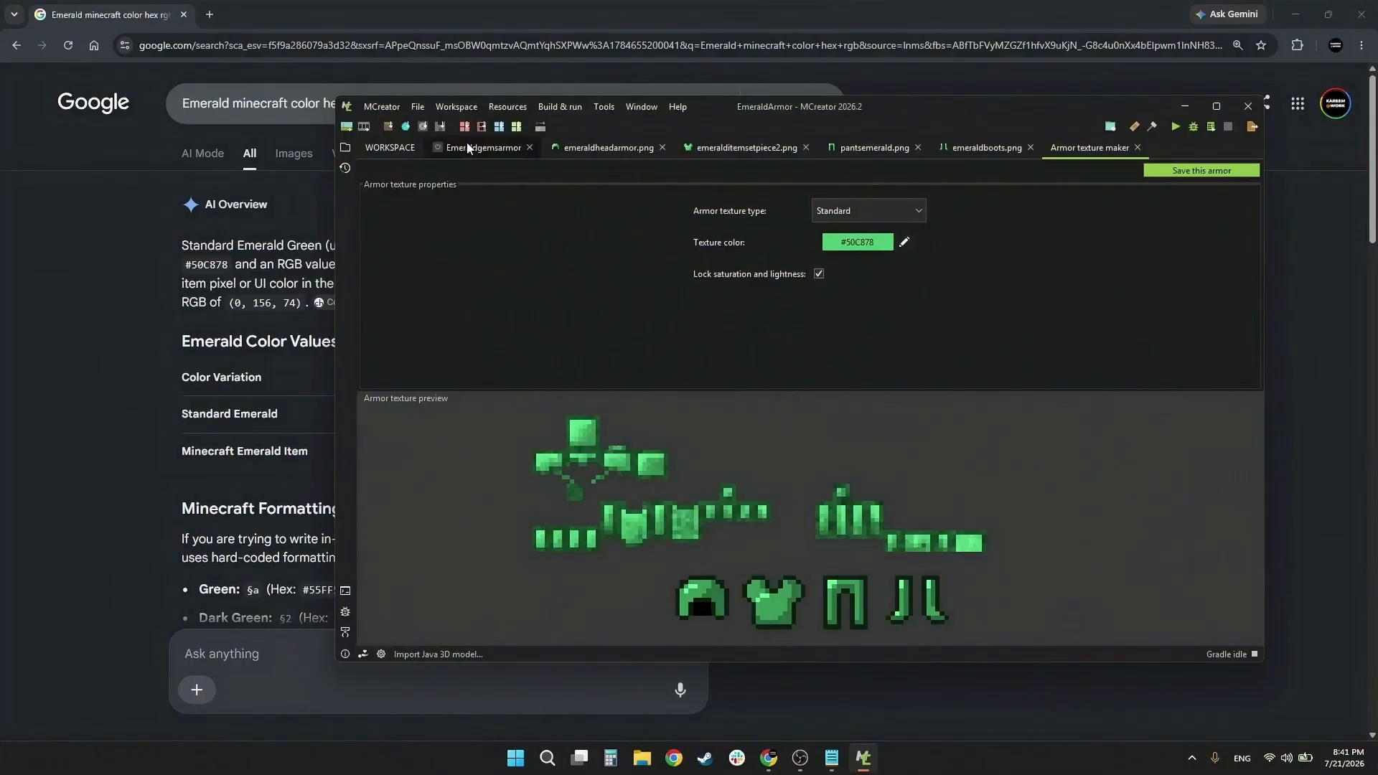
left_click(413, 148)
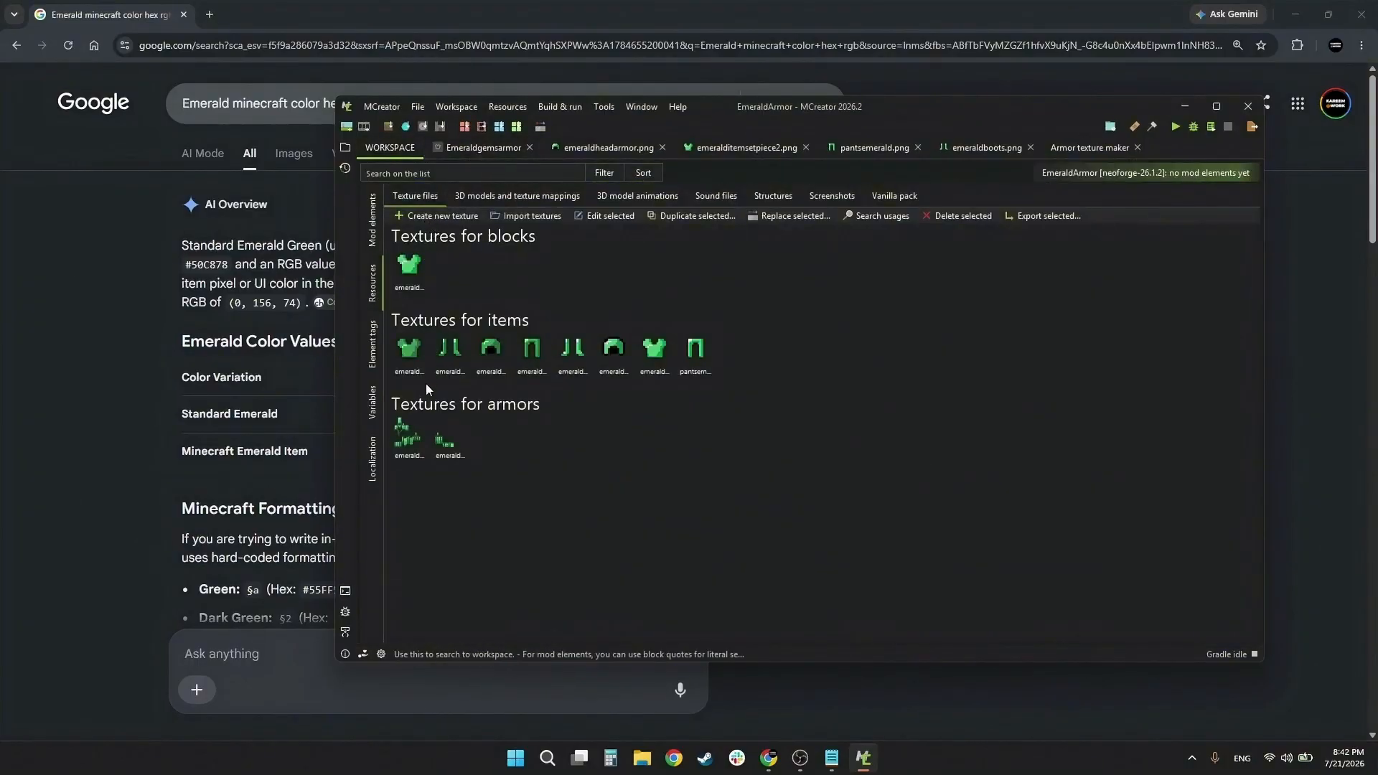
Step: Assign emeraldarmorset as the armor layer texture of the Emeraldgemsarmor element and set its rarity to Epic
left_click(483, 148)
left_click(885, 199)
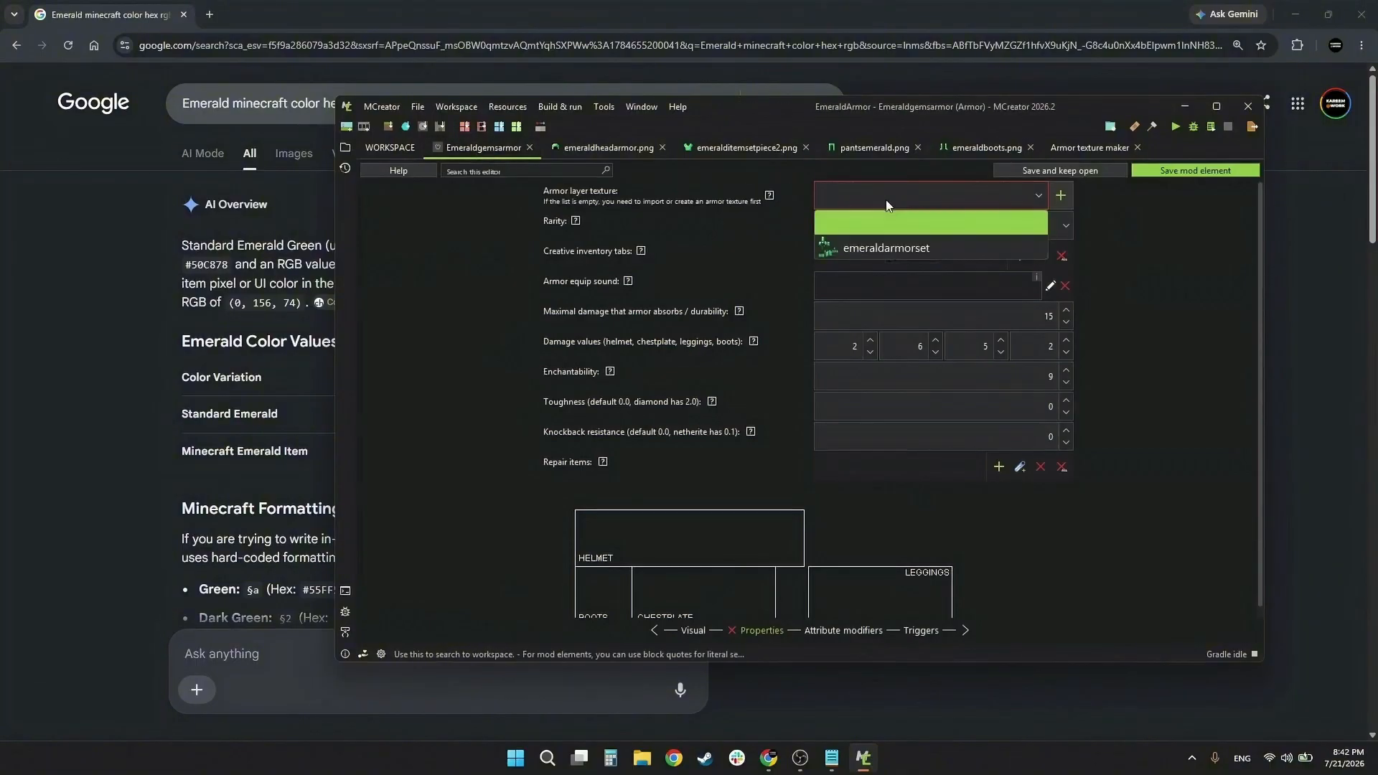
left_click(886, 221)
scroll(854, 593, "up", 1)
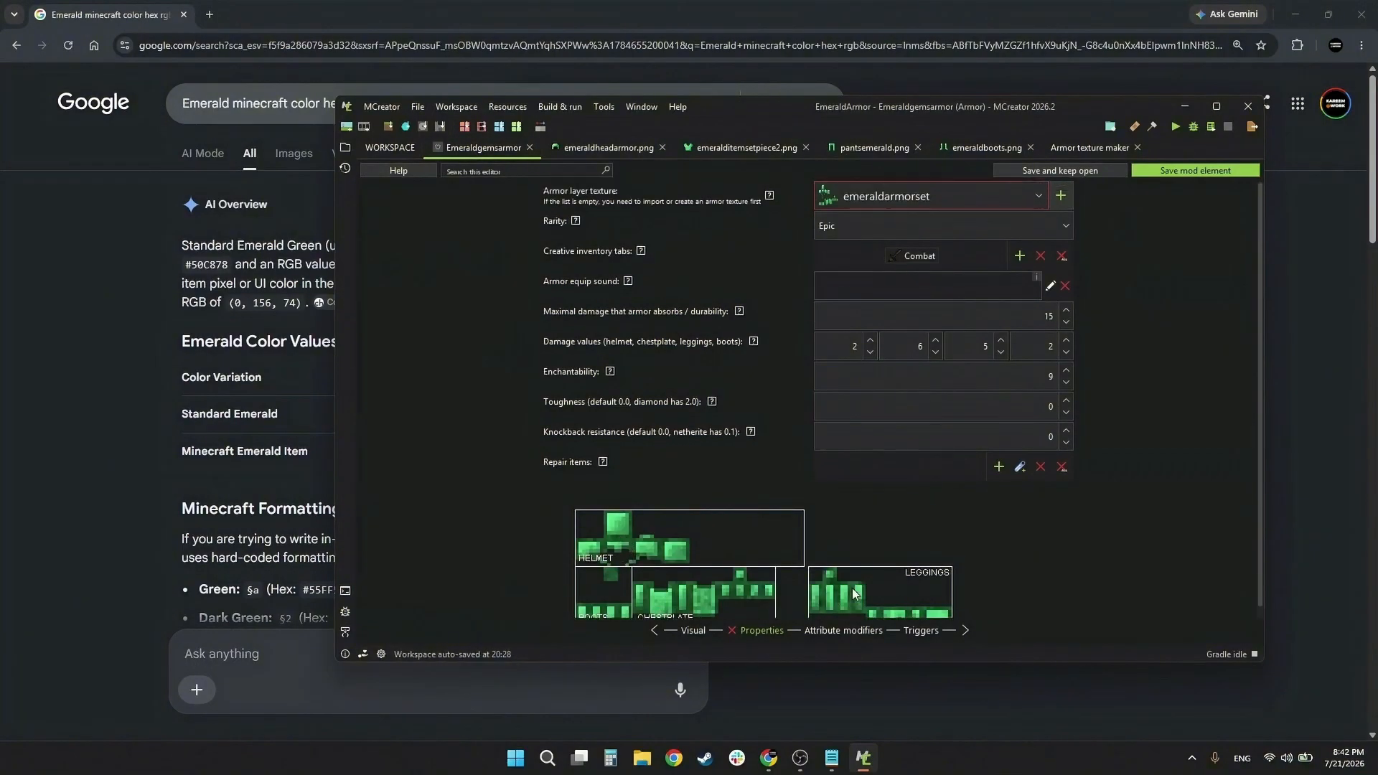
Step: Filter the sounds by "armor" and set the armor equip sound to item.armor.equip_generic
mouse_move(629, 283)
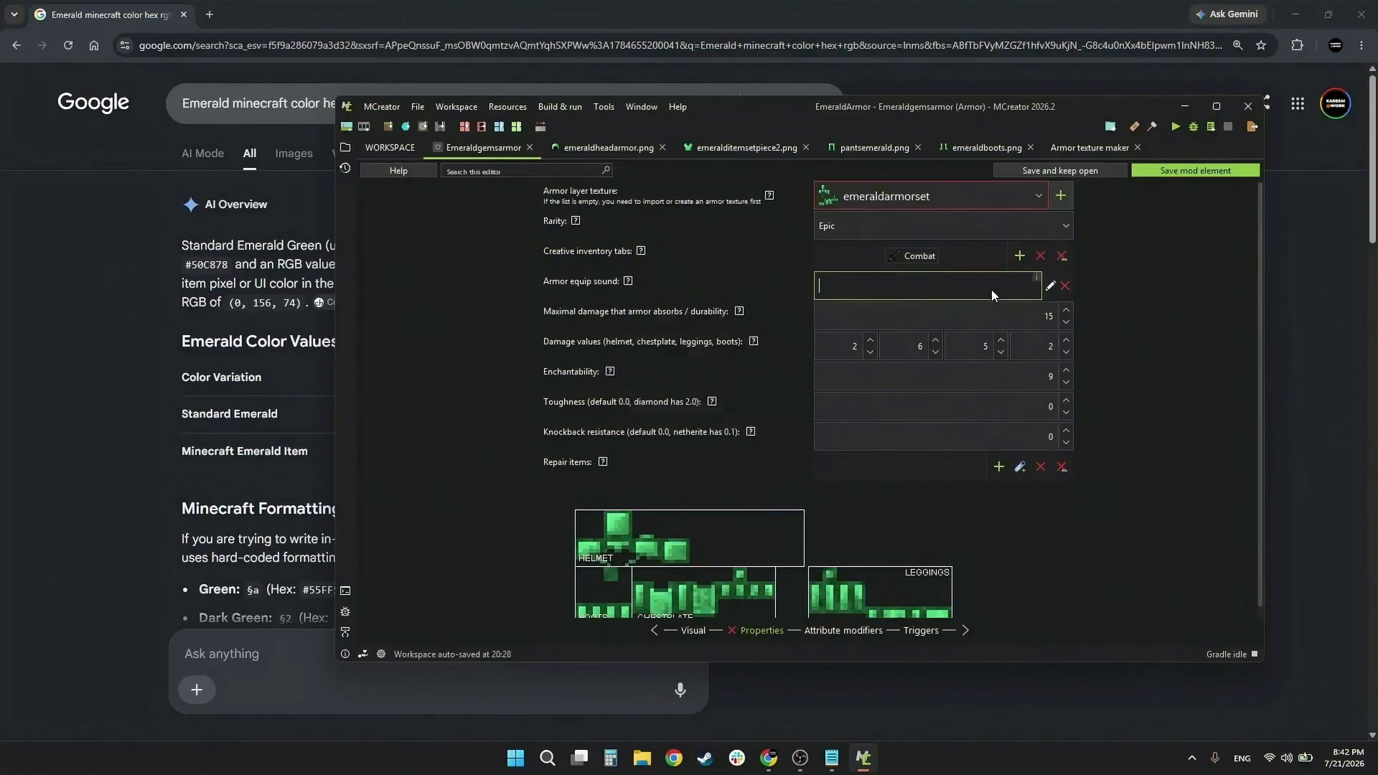
left_click(943, 287)
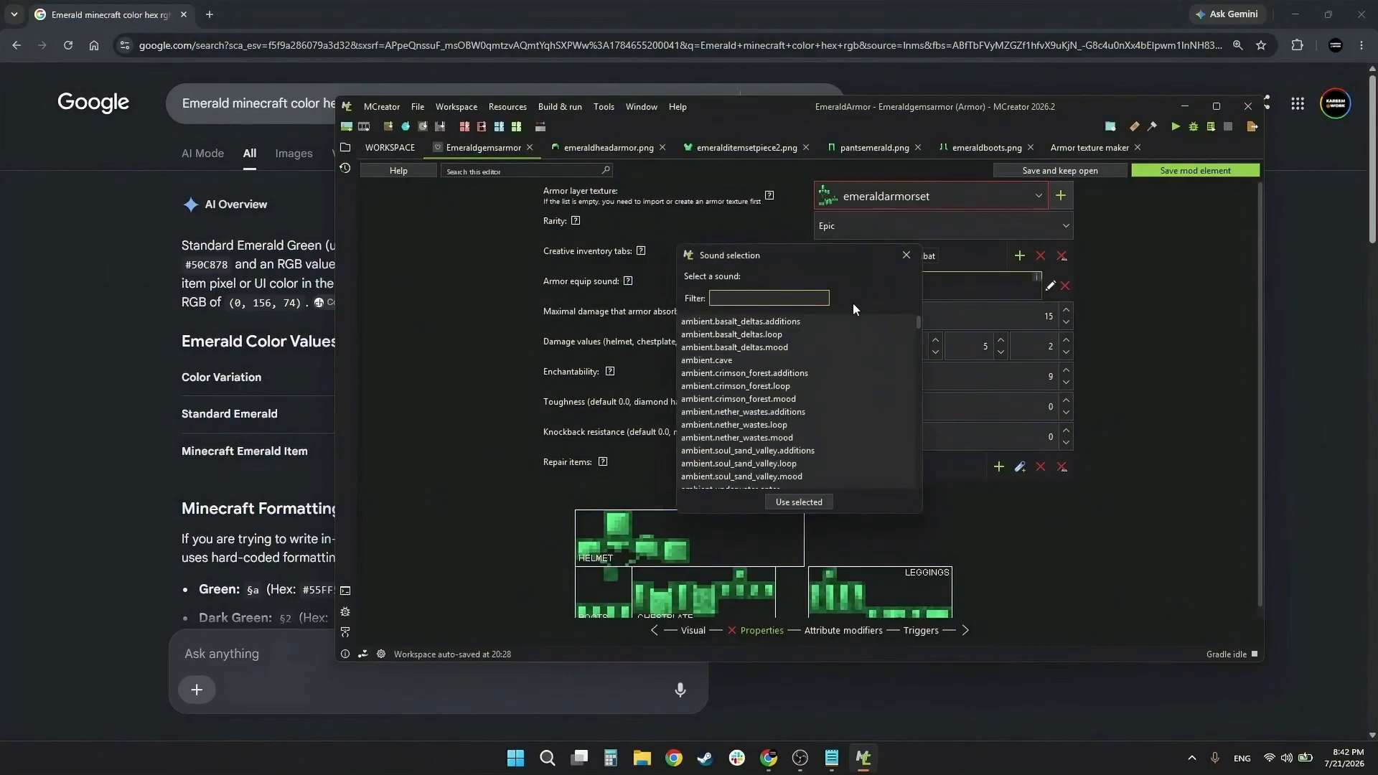
type("armor")
left_click(708, 373)
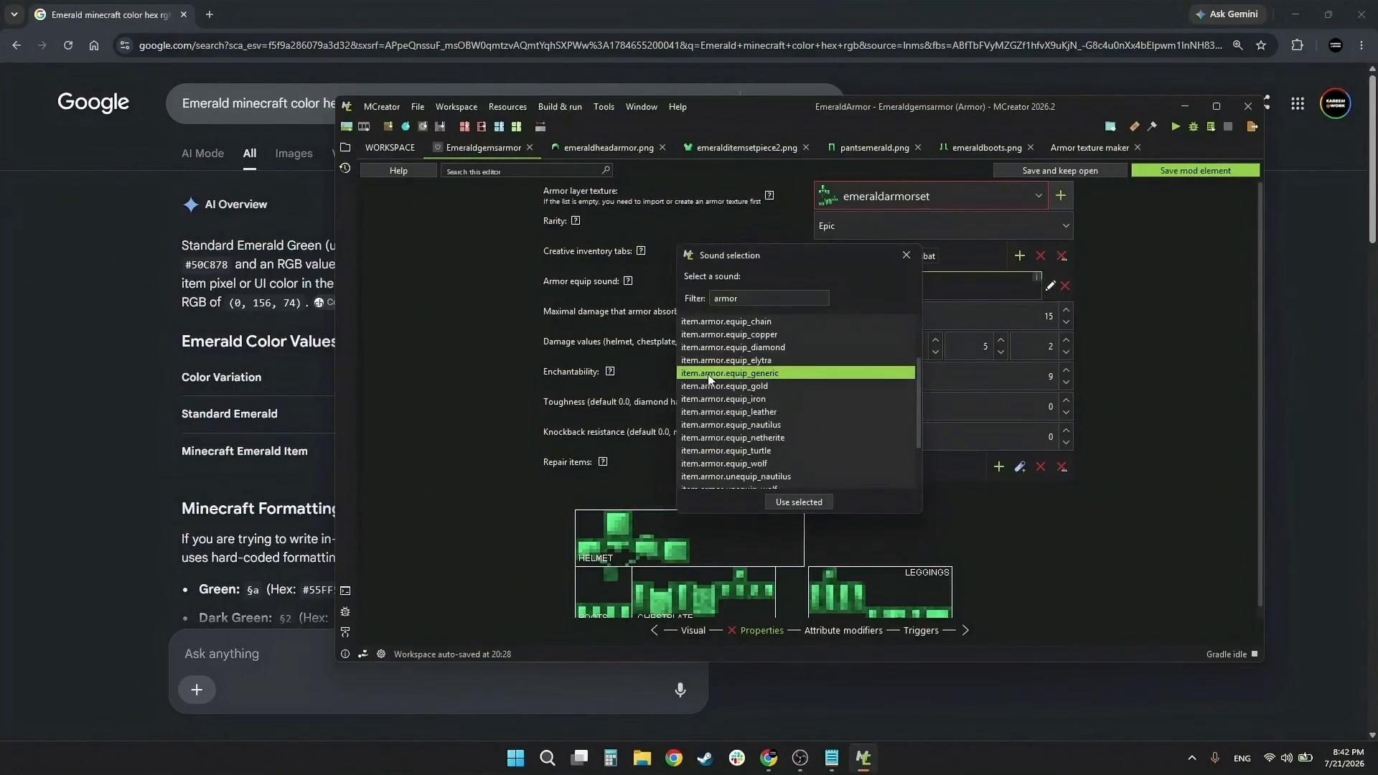
left_click(824, 498)
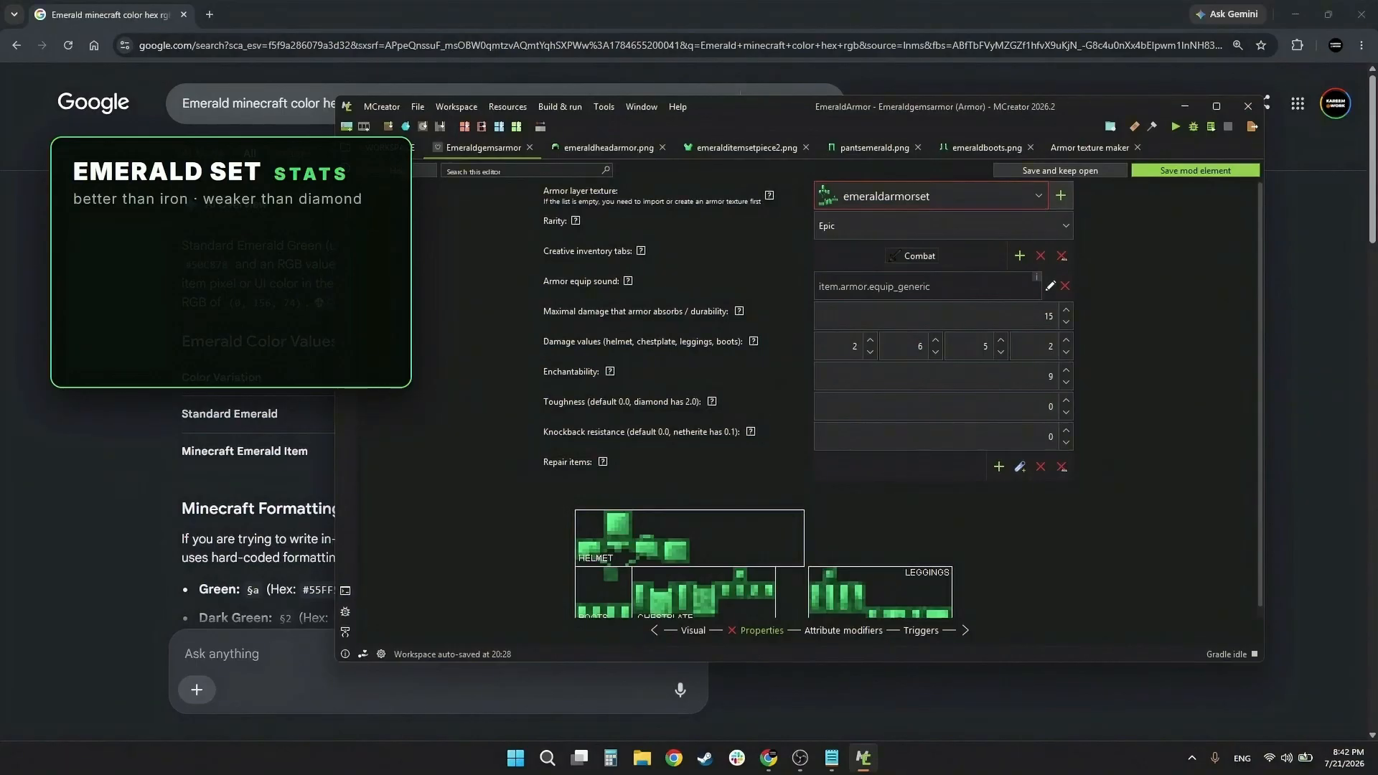
Step: Set the armor's maximal damage absorption (durability) to 25 and the chestplate damage value to 7
key("alt+Tab")
left_click(1021, 320)
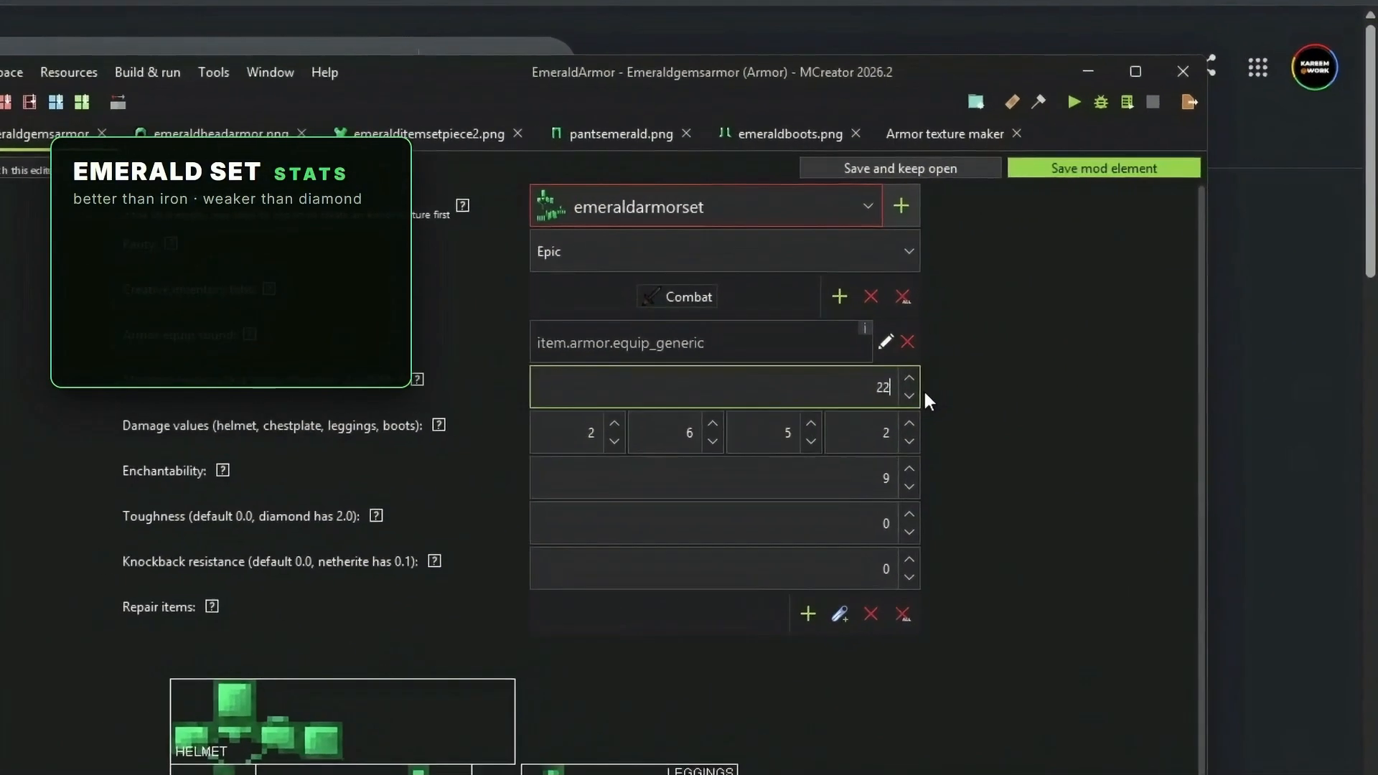
type("22")
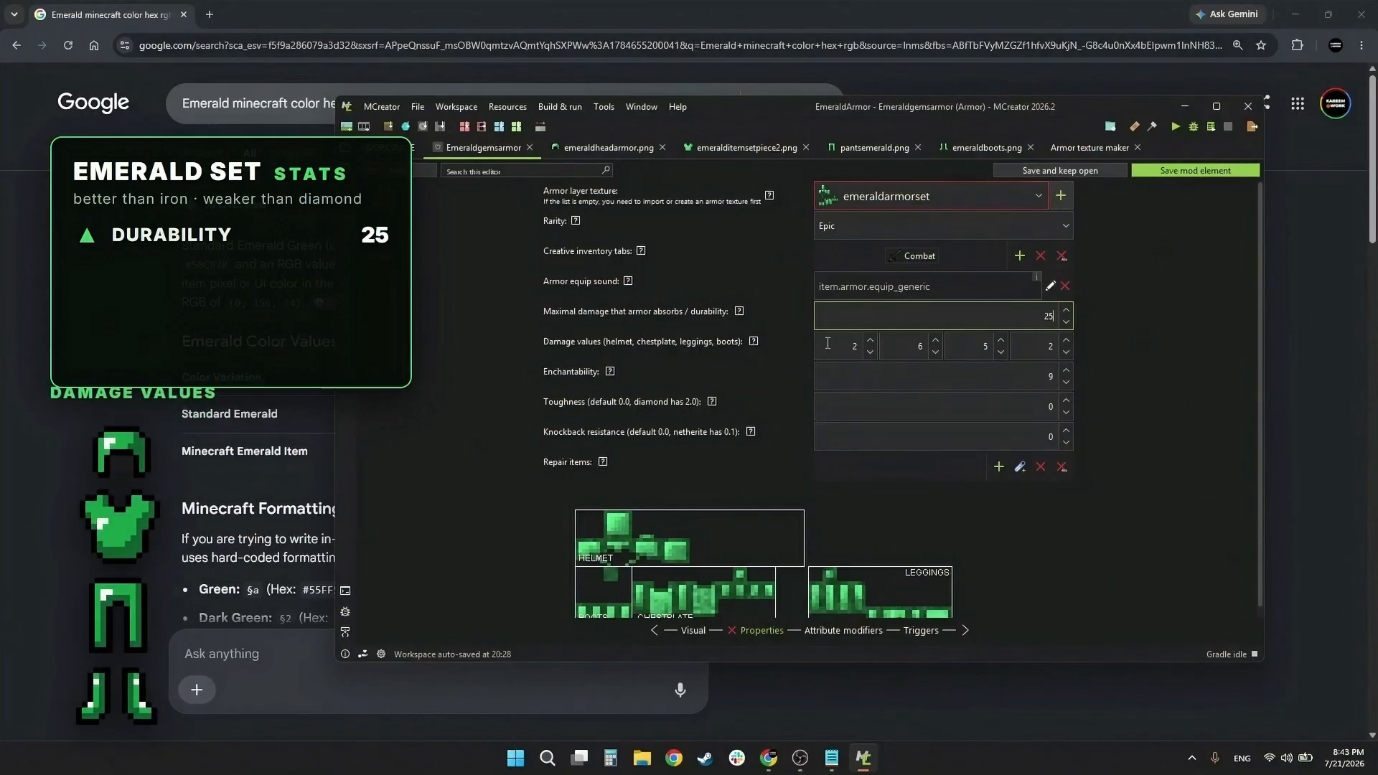
left_click(936, 340)
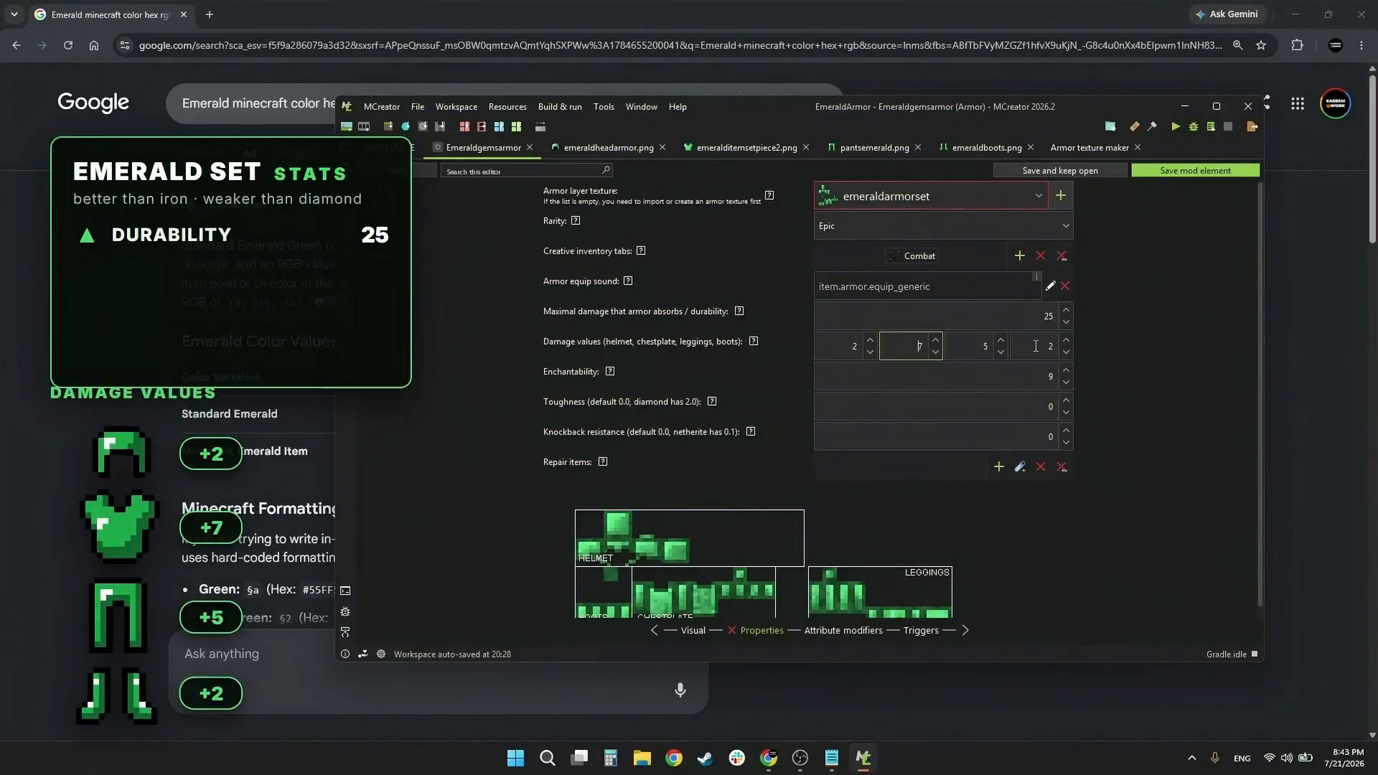
Step: Read the vanilla enchantability values in the help and set the armor's enchantability to 26
left_click(1031, 380)
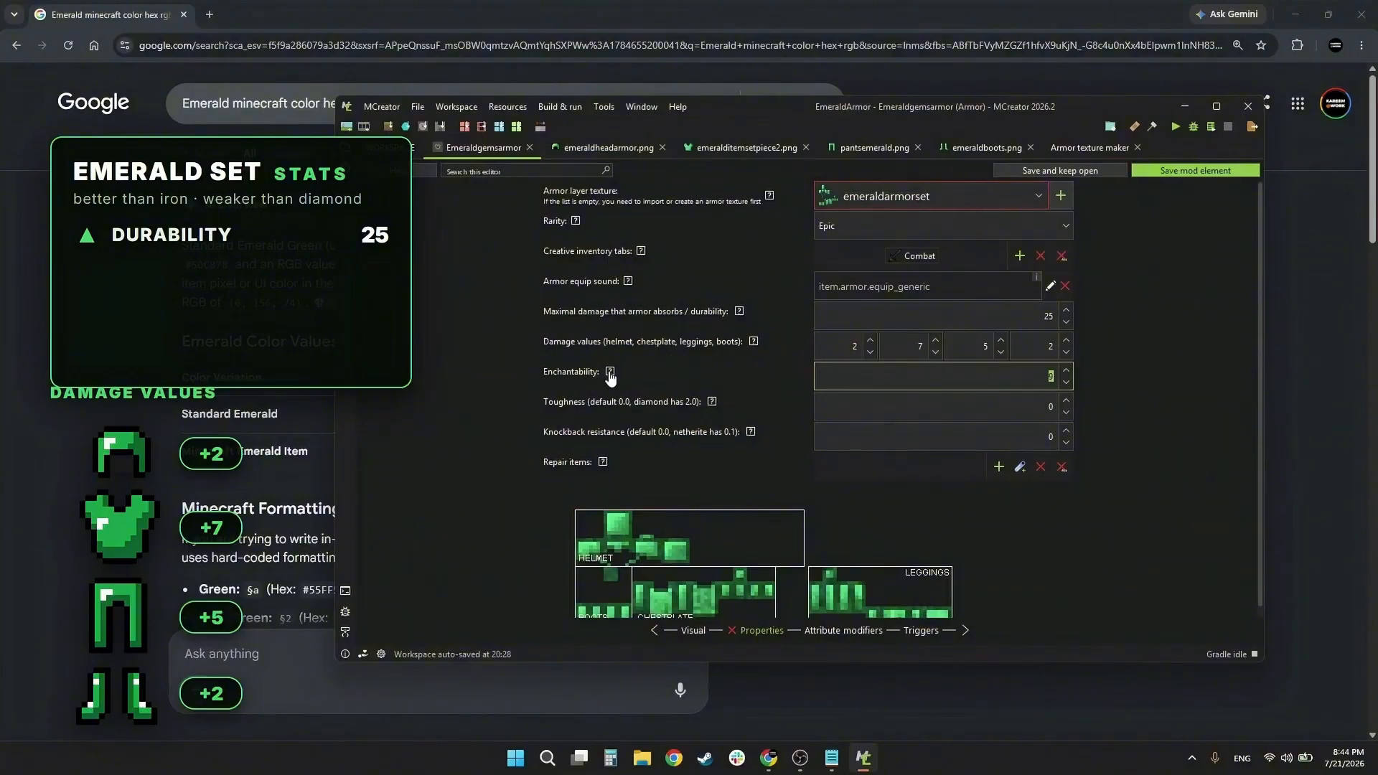
mouse_move(609, 371)
scroll(689, 420, "down", 1)
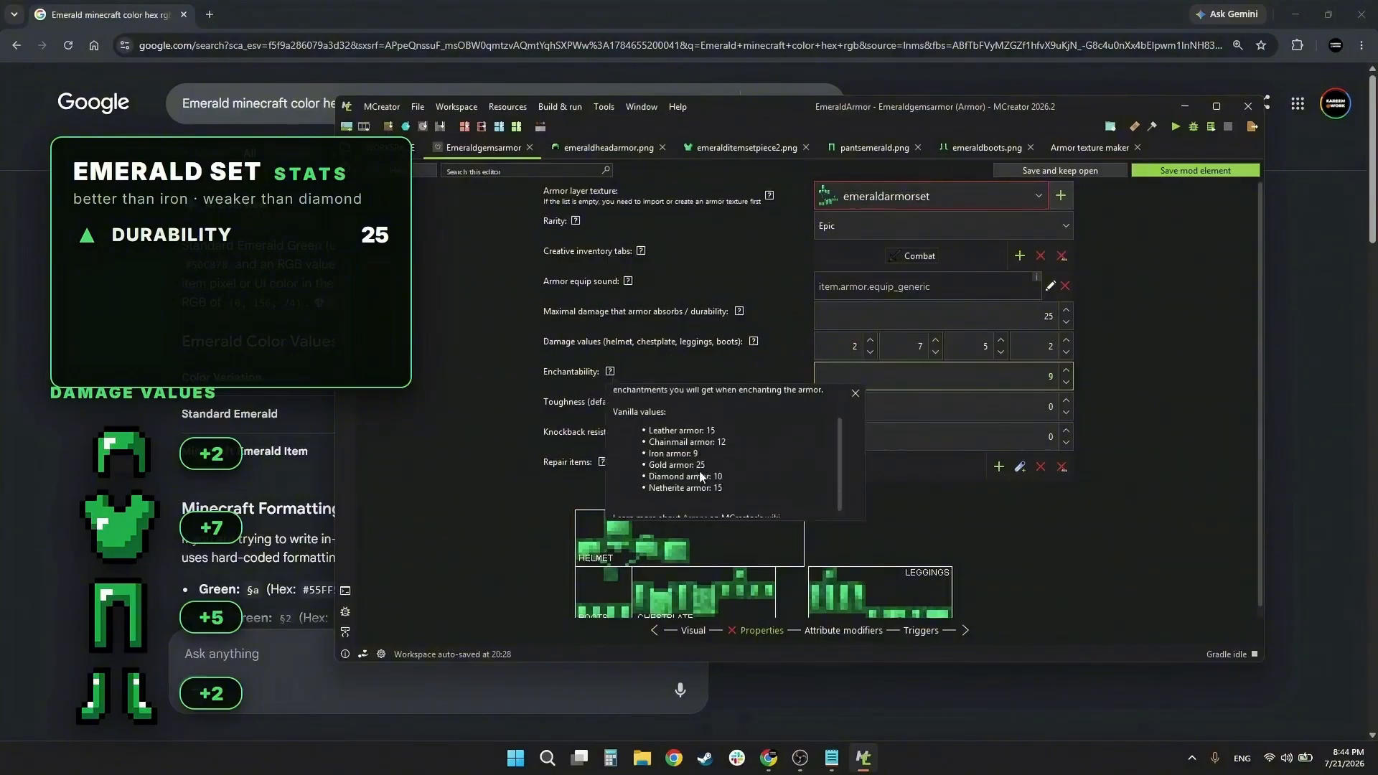
scroll(686, 424, "up", 1)
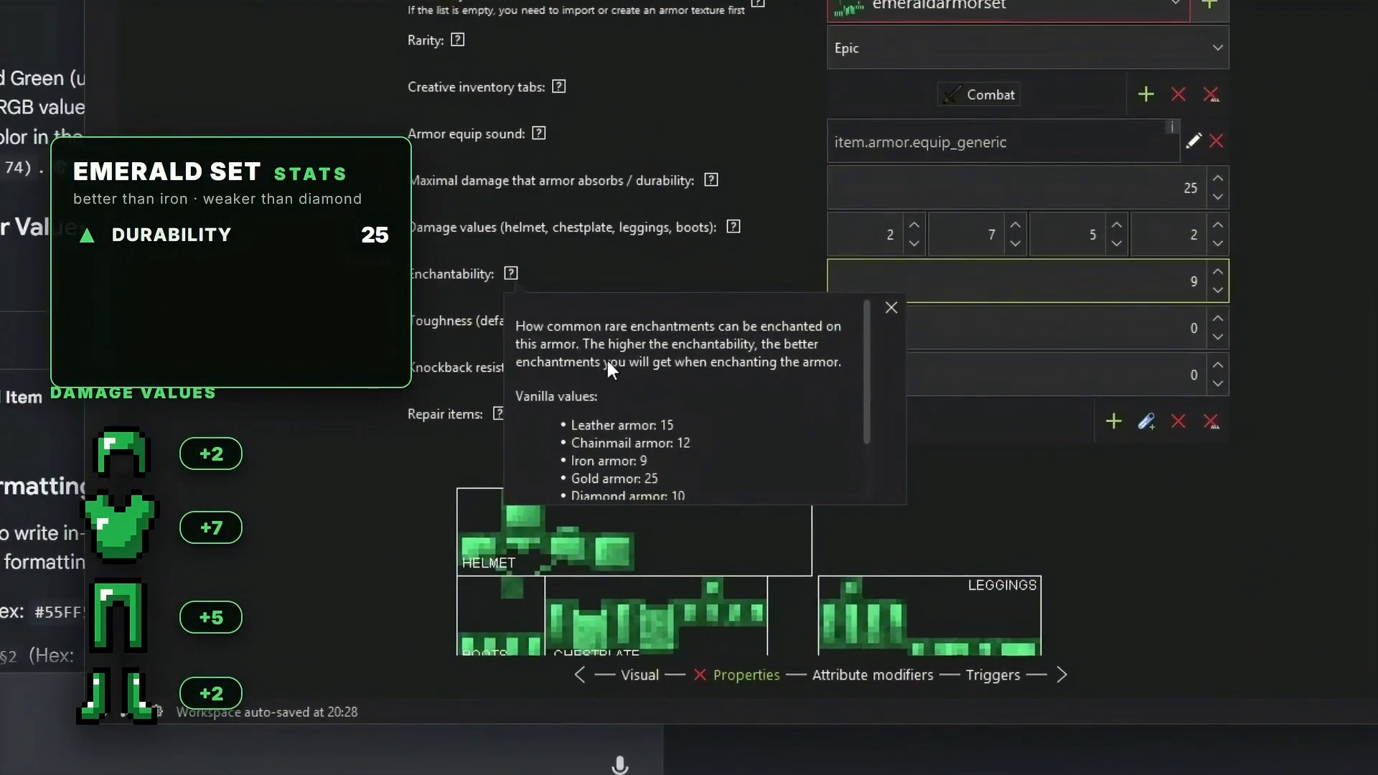
scroll(606, 359, "down", 2)
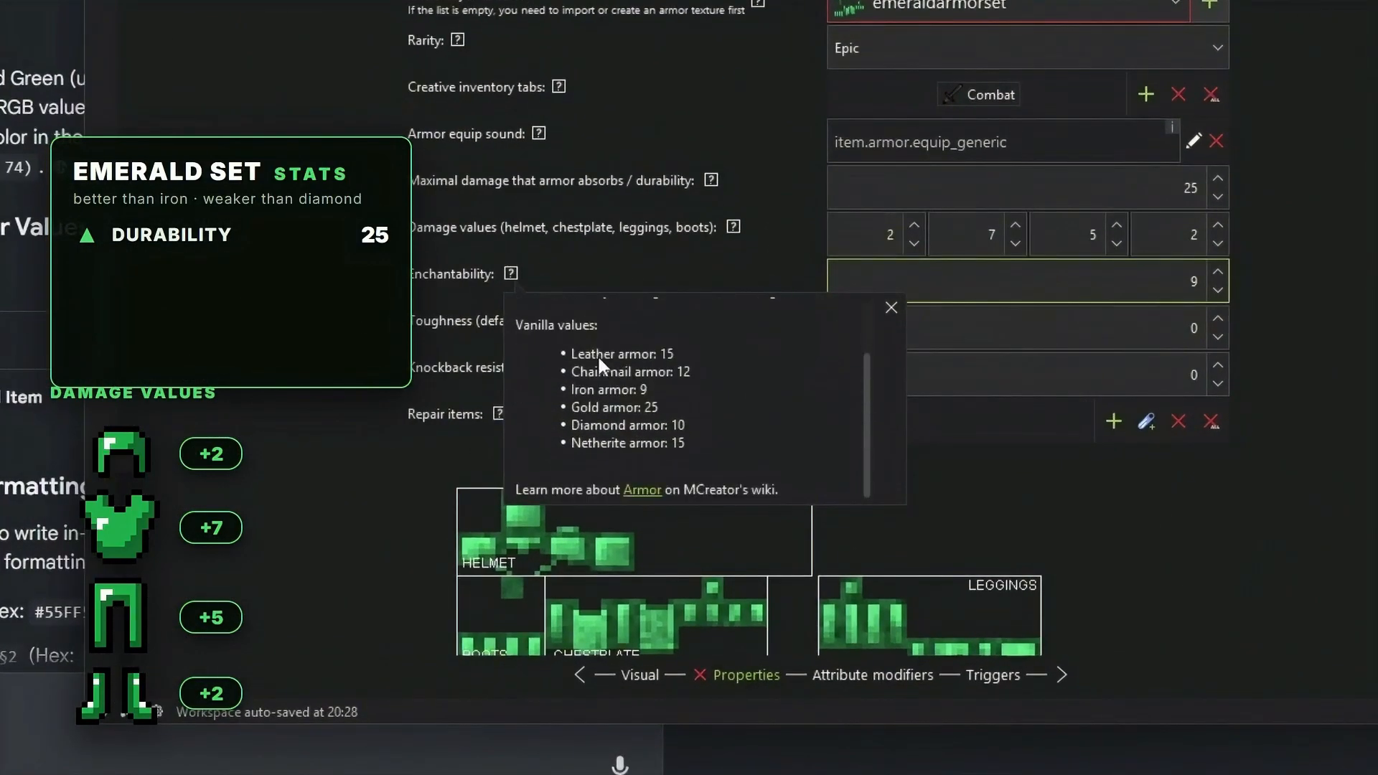
left_click_drag(592, 354, 687, 354)
double_click(687, 373)
triple_click(663, 405)
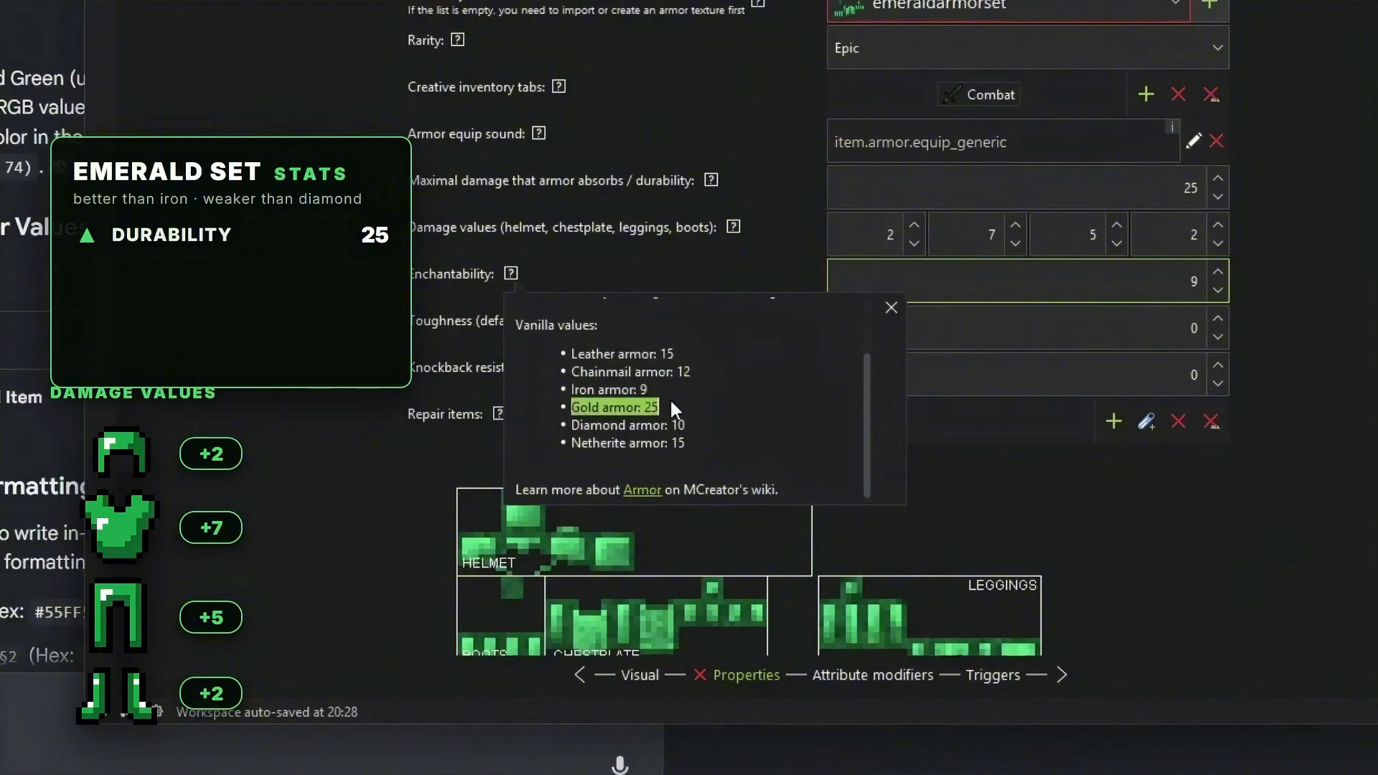
left_click(654, 411)
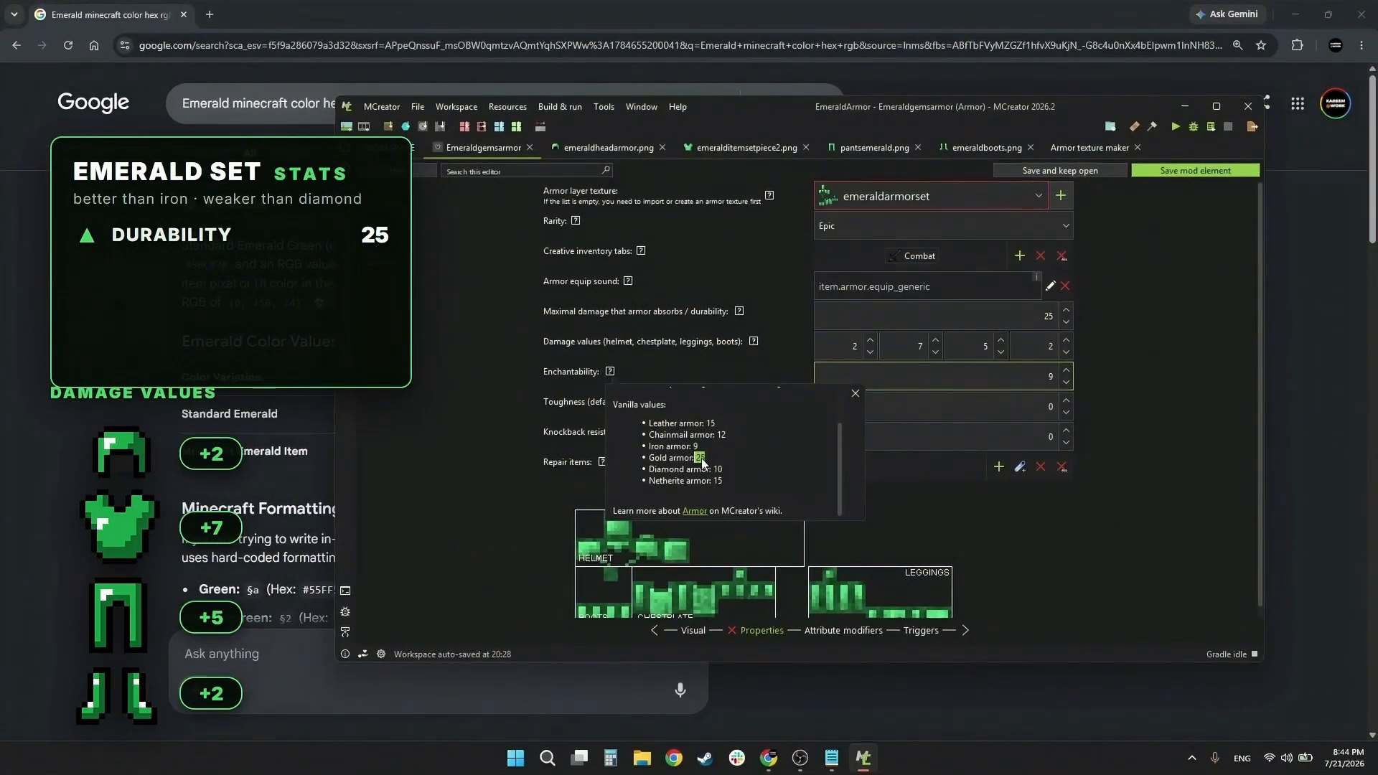
double_click(1051, 379)
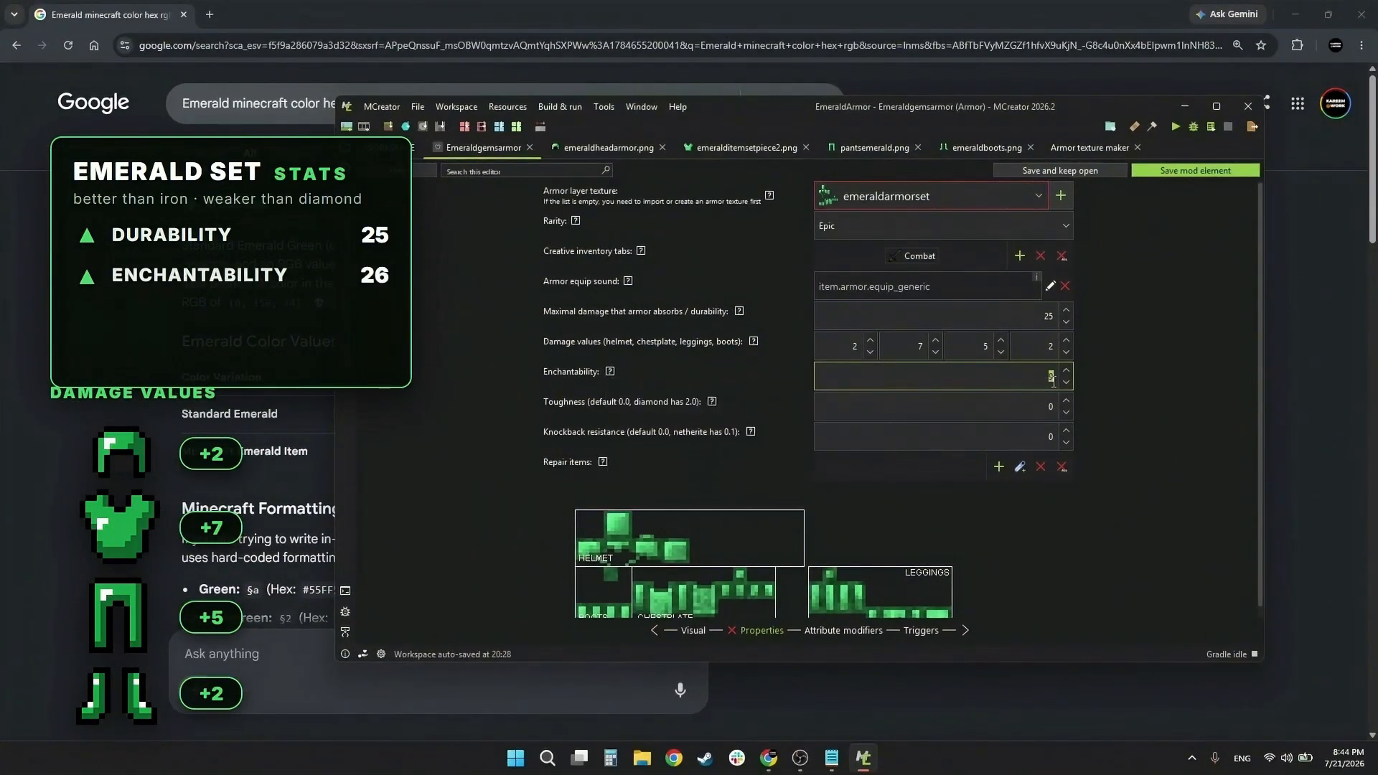
type("26")
Step: Set the armor's toughness to 0.5, leaving the knockback resistance at its default
left_click(902, 403)
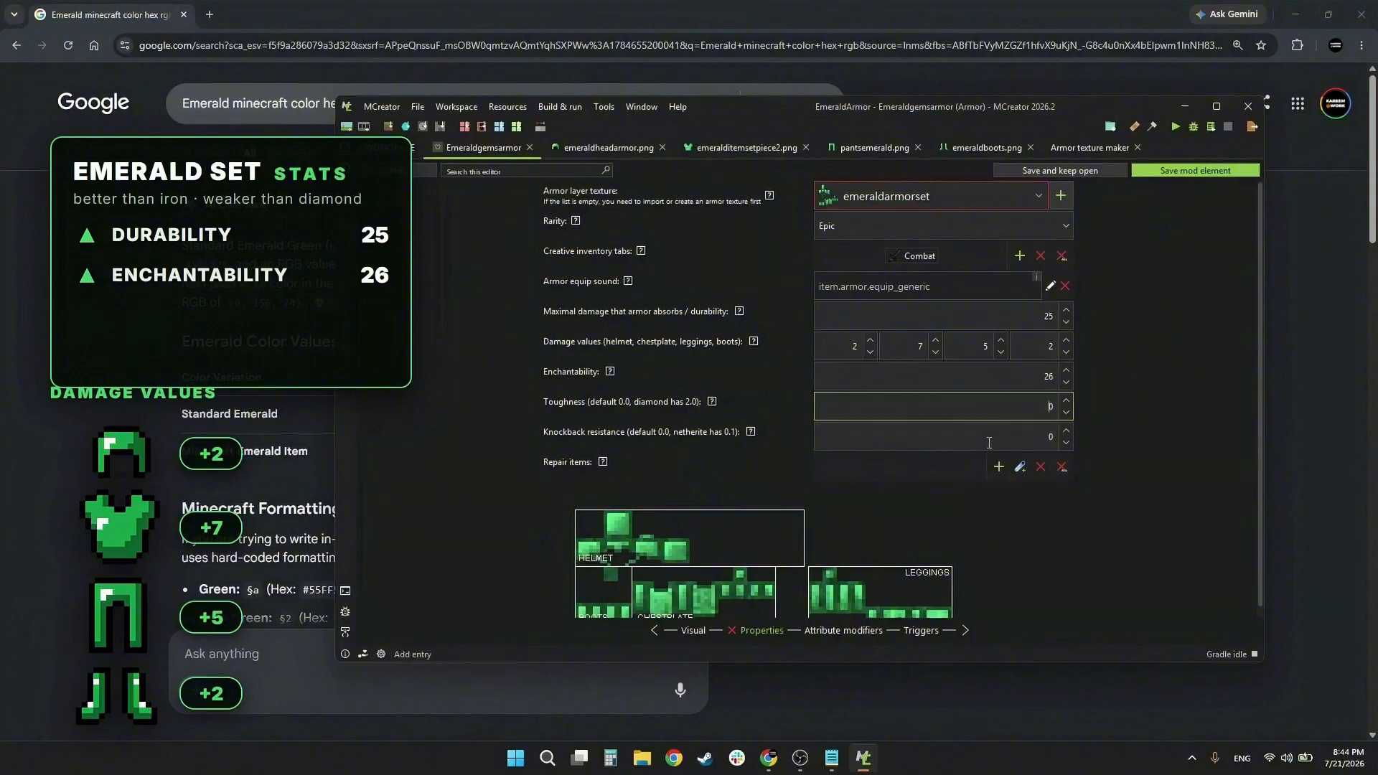
left_click(991, 444)
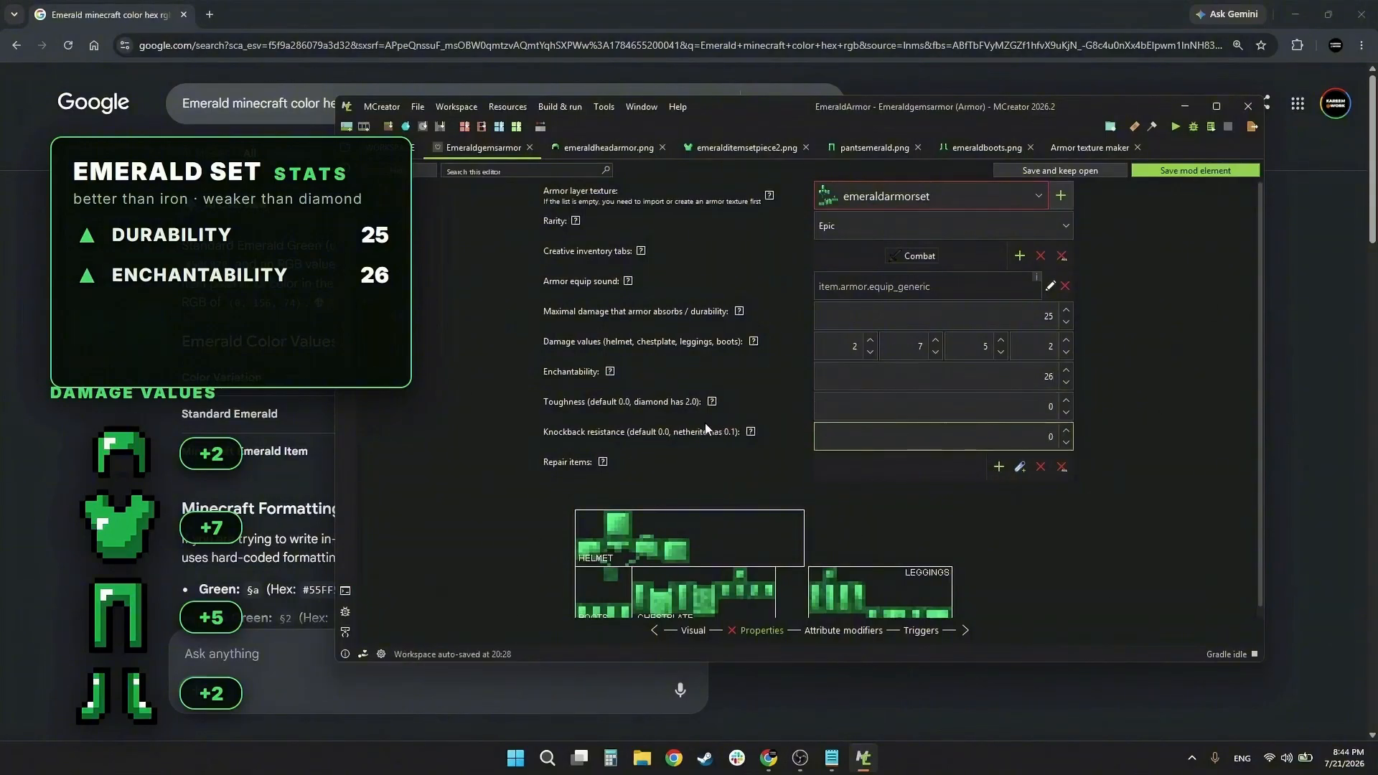
left_click(1036, 413)
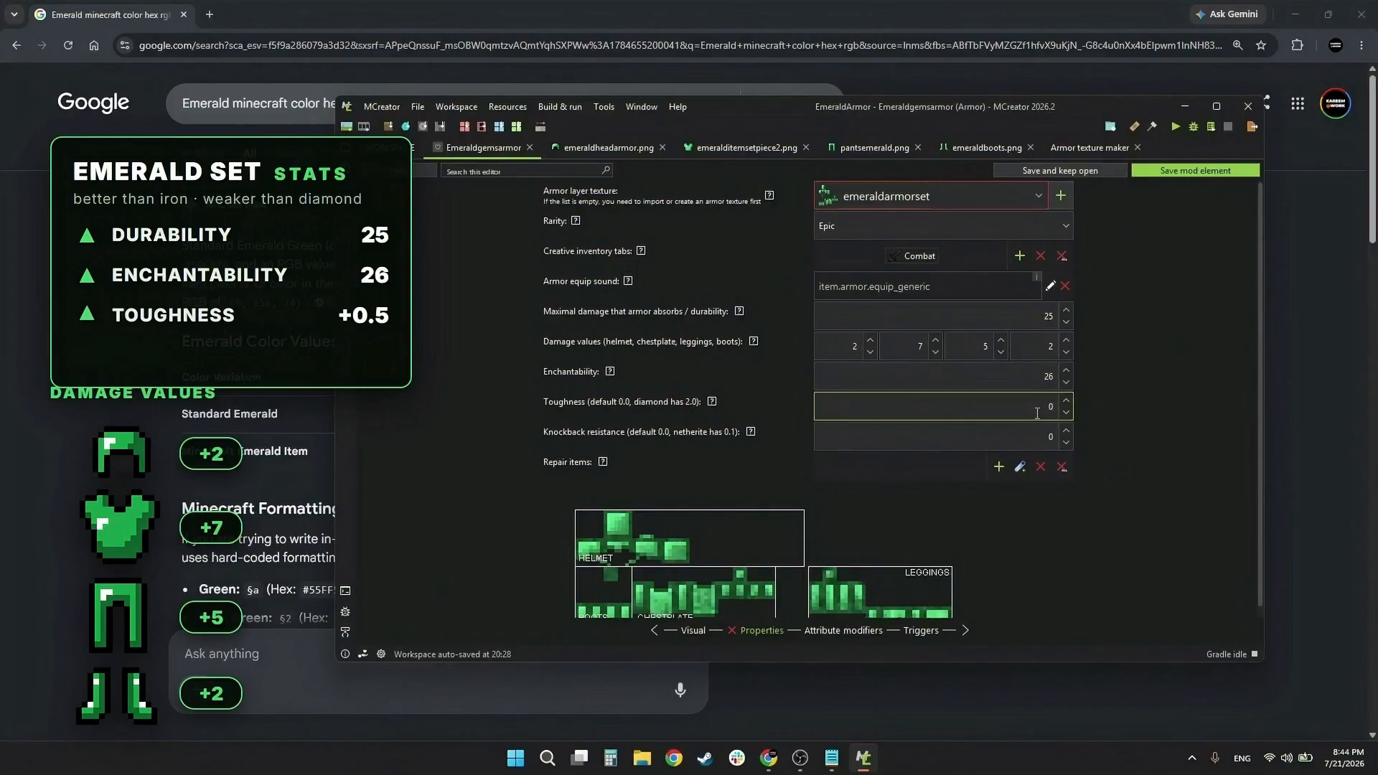
type(".5")
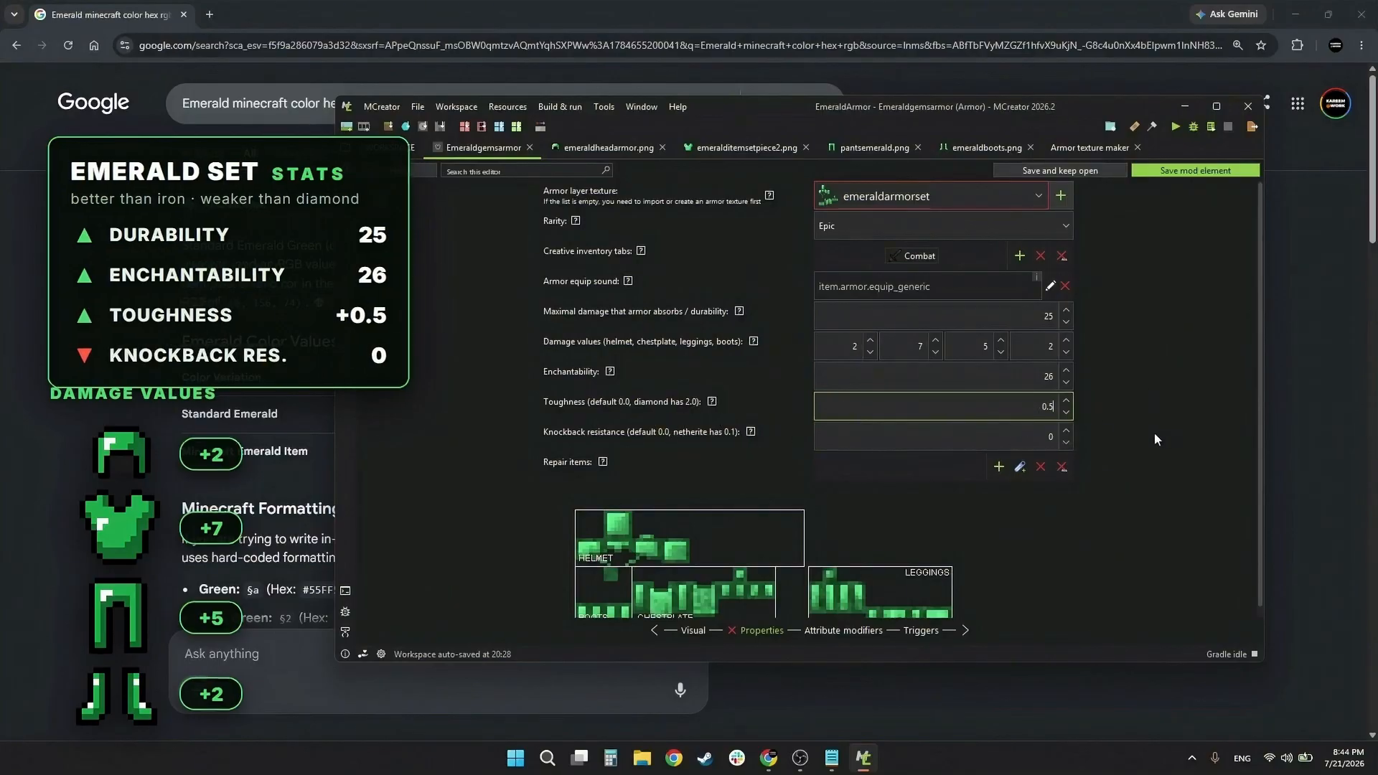
Step: Read the repair items help and add the emerald block as the armor's repair item, filtering the items by "em"
left_click(603, 463)
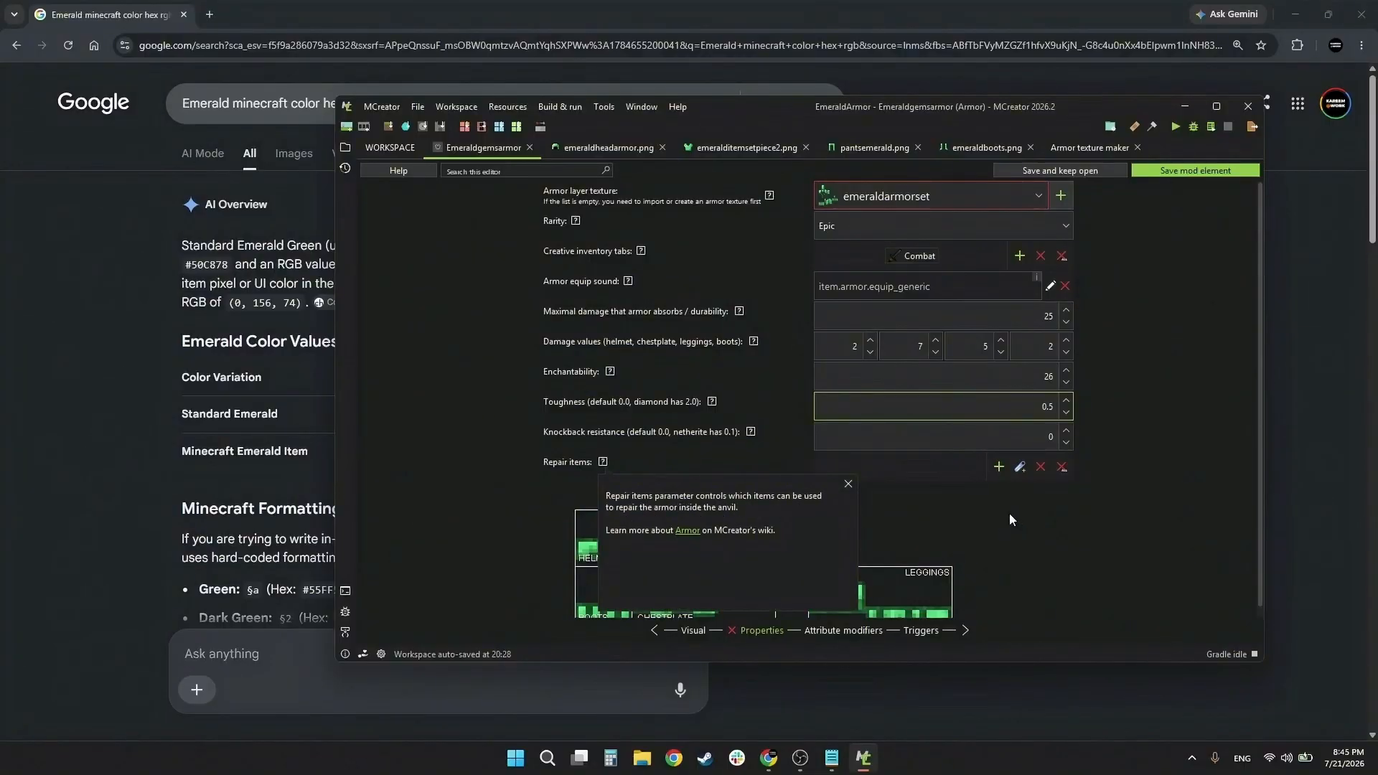
left_click(998, 467)
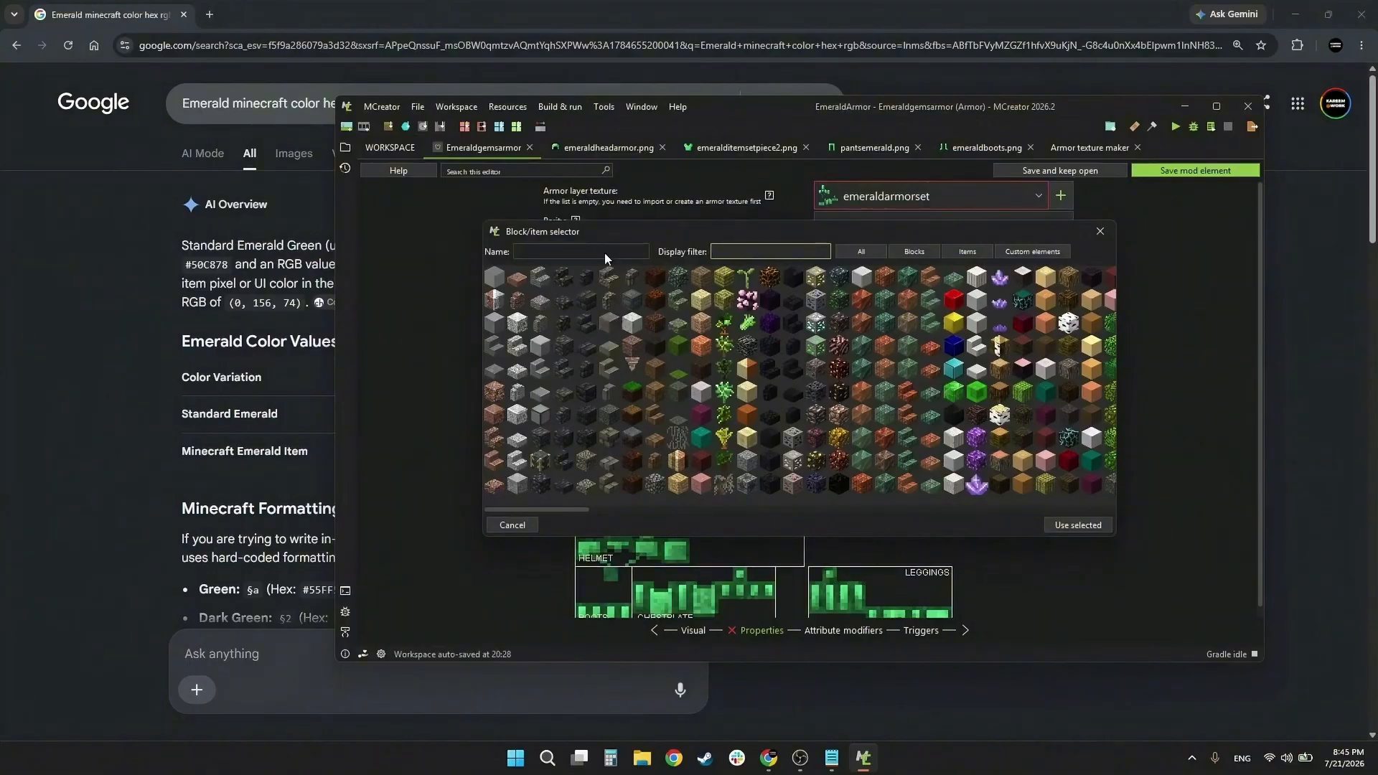
type("em")
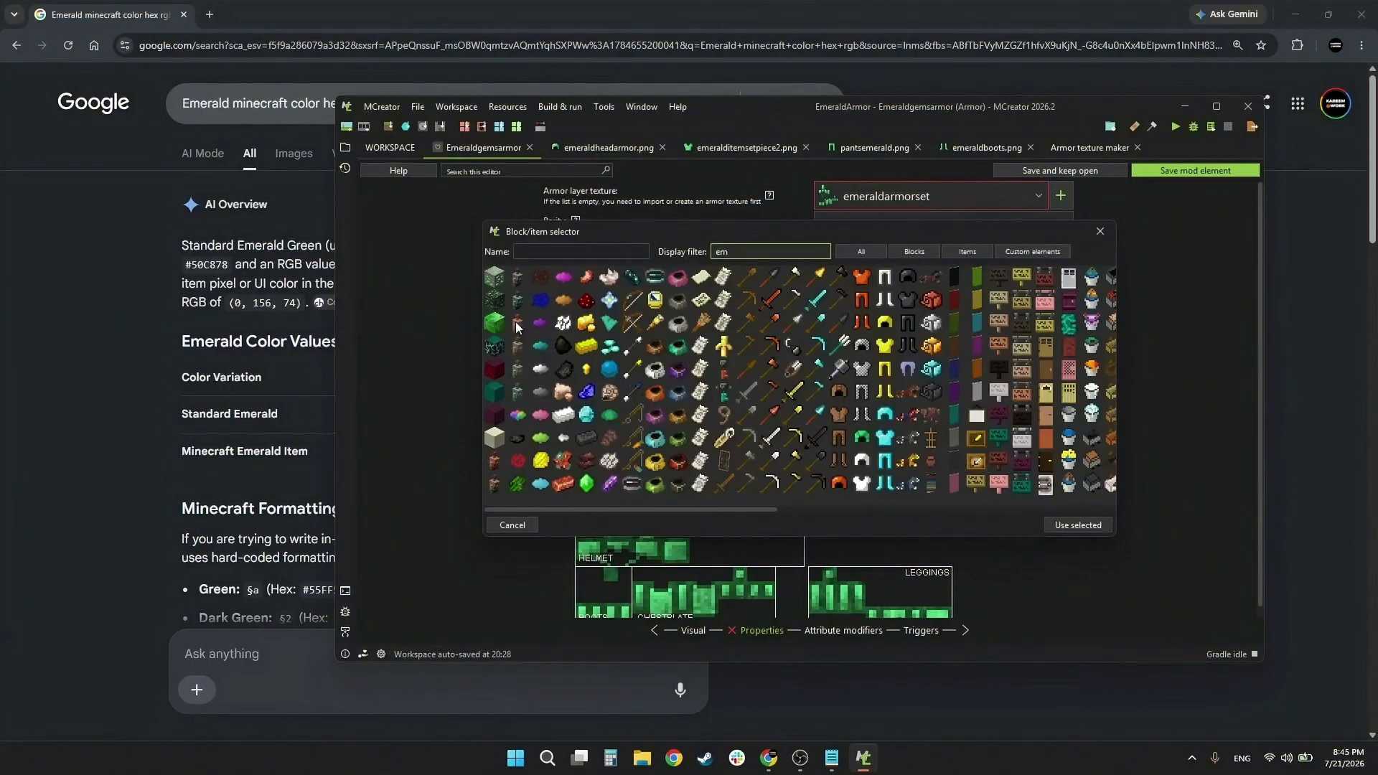
double_click(497, 327)
left_click(1002, 465)
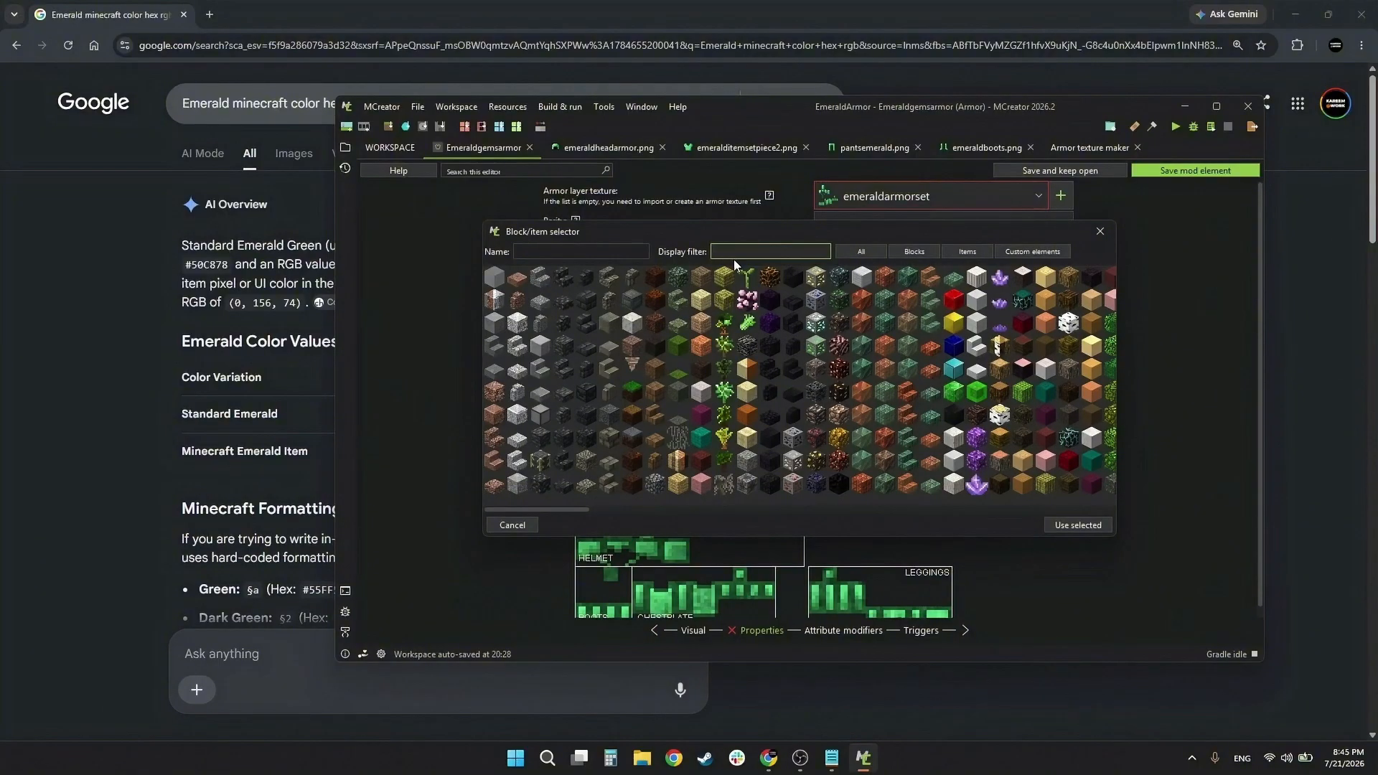
left_click(1100, 231)
scroll(898, 463, "down", 1)
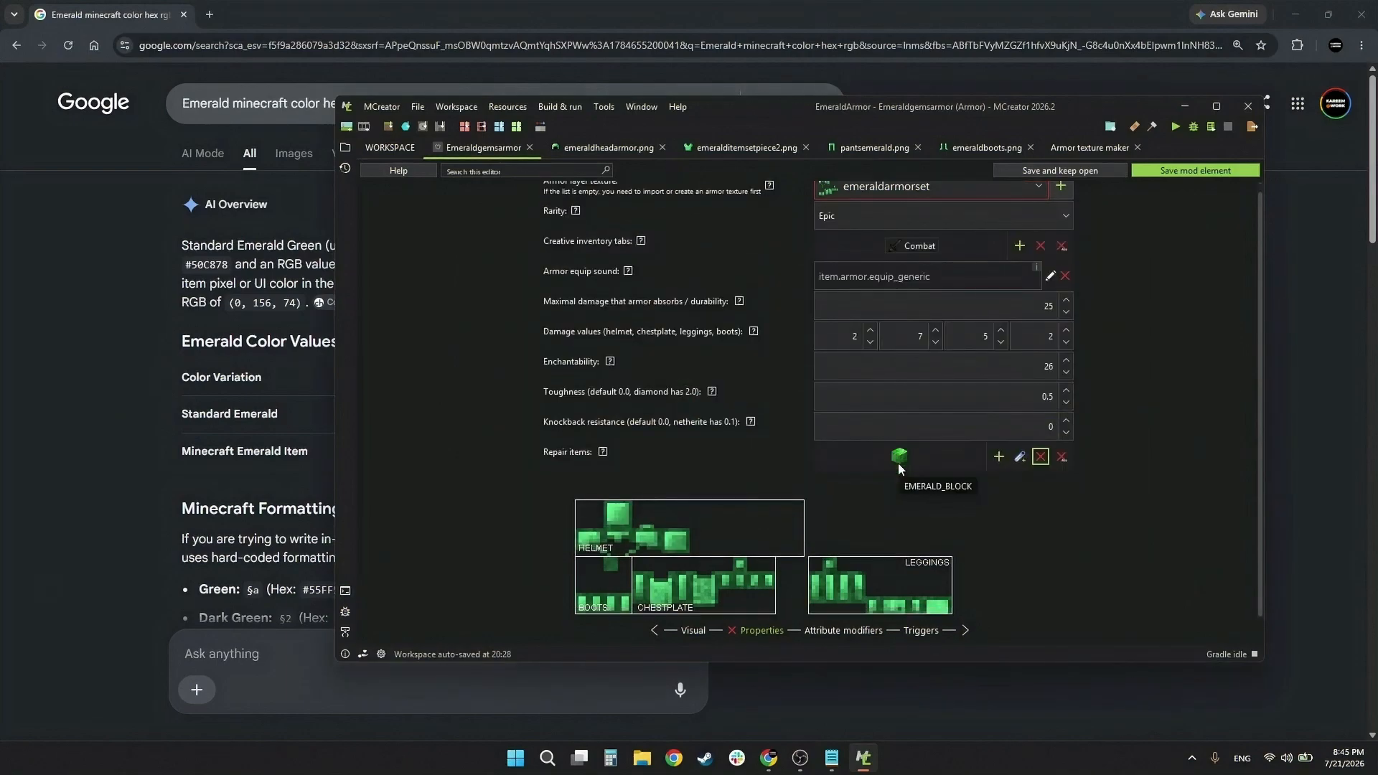
scroll(898, 463, "up", 1)
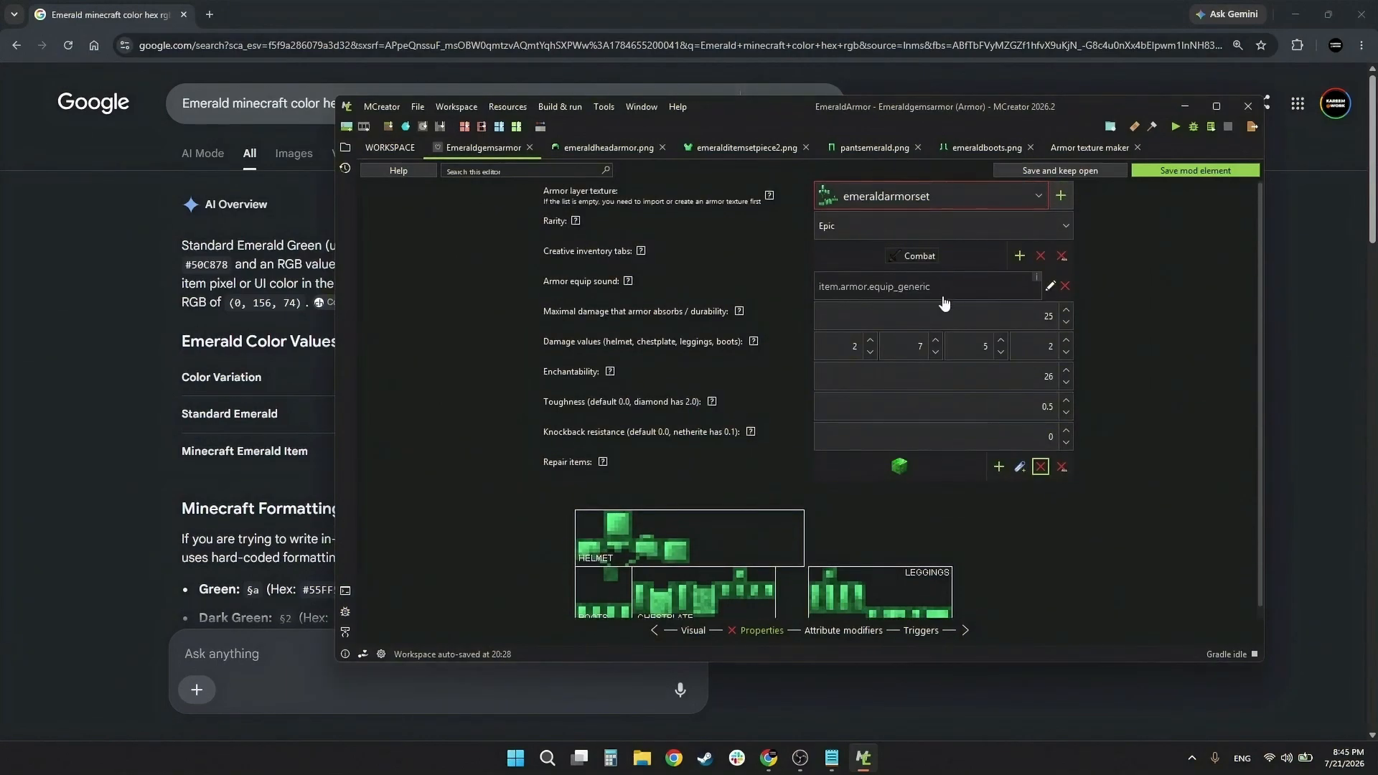
Step: Read the creative inventory tabs help and save the Emeraldgemsarmor mod element and its helmet texture
left_click(640, 252)
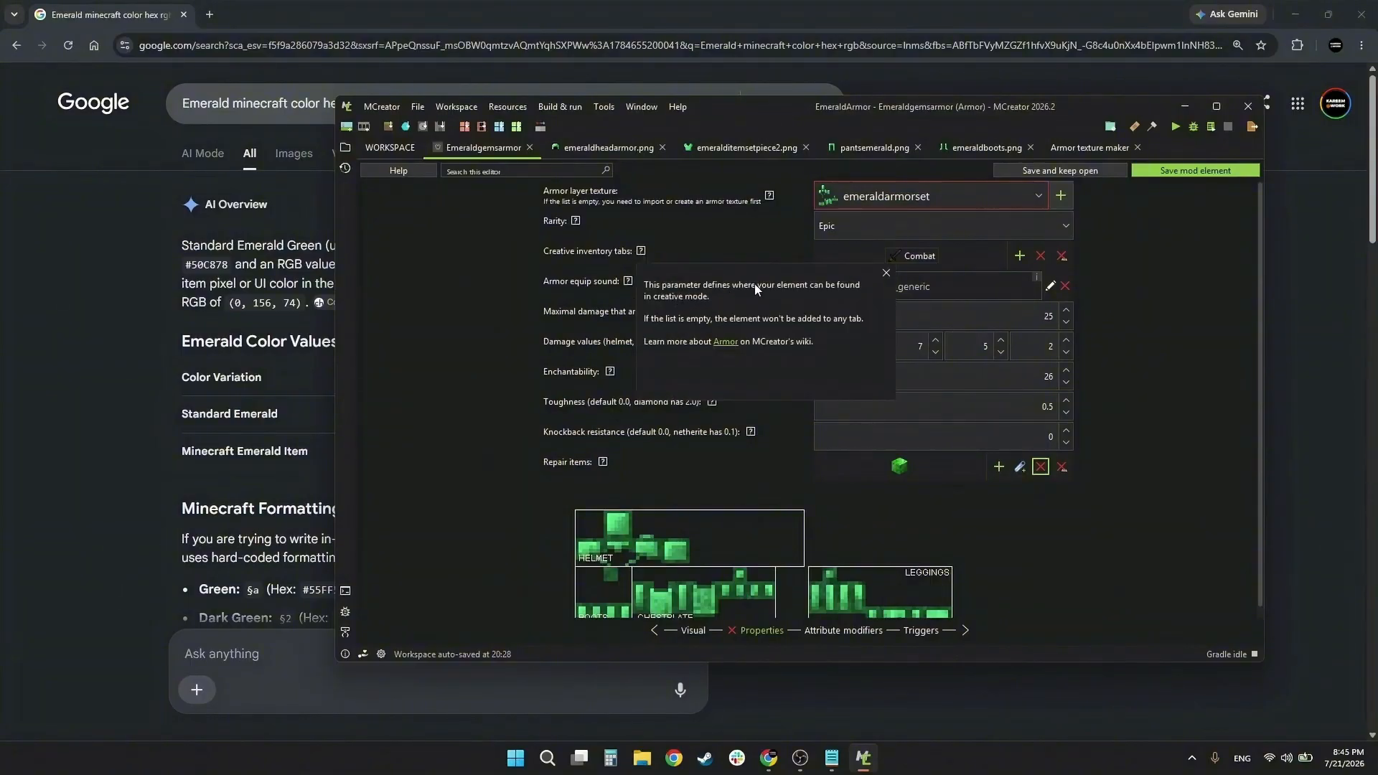
left_click(886, 273)
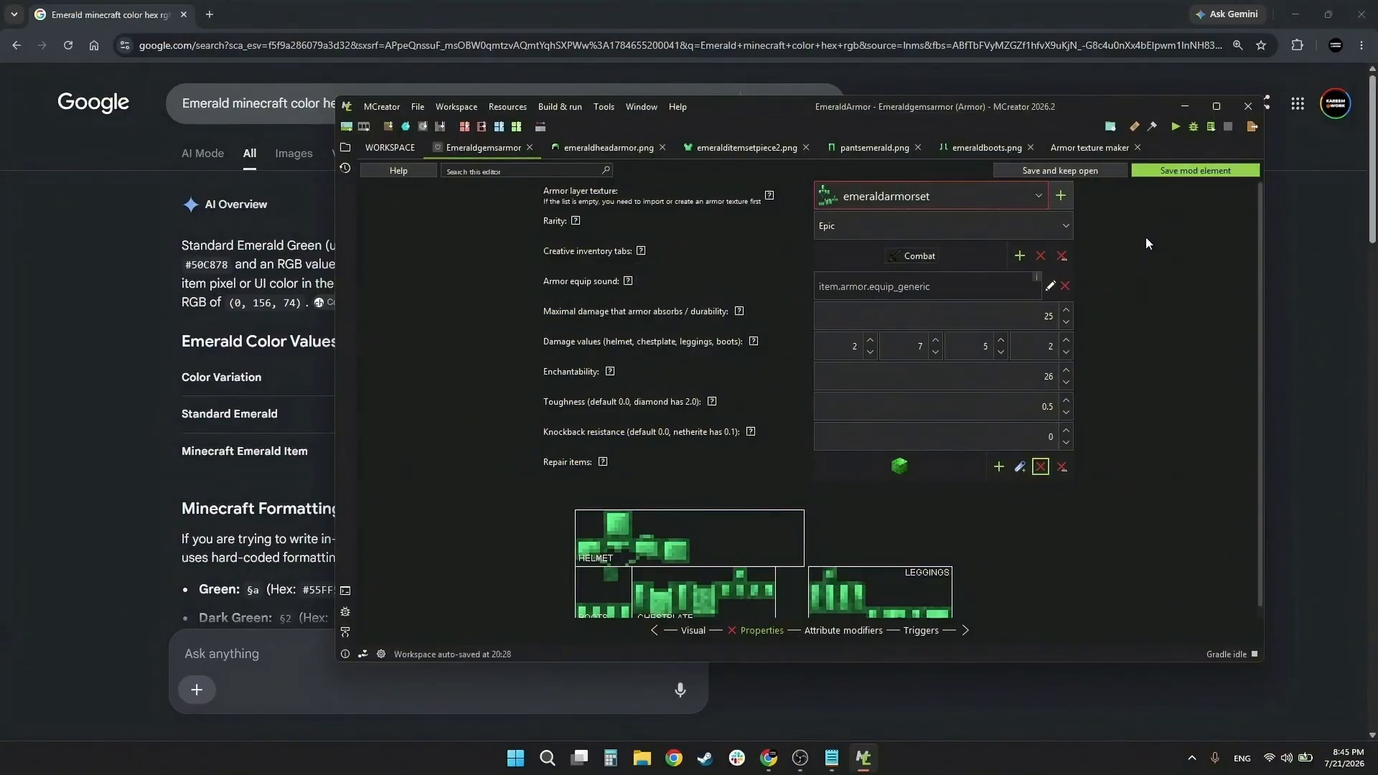
left_click(1163, 173)
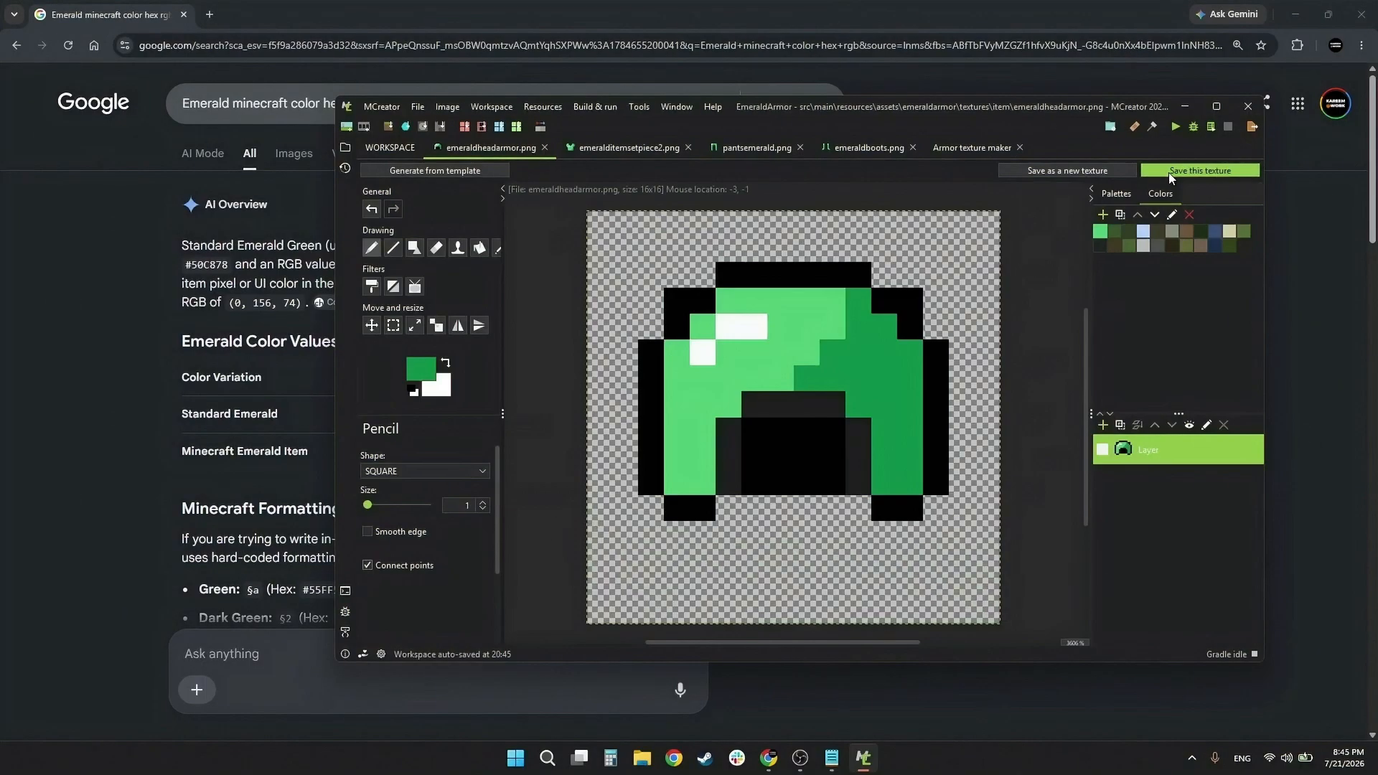
left_click(1169, 172)
Step: Reopen the Emeraldgemsarmor element for editing and look through its triggers and attribute modifiers
right_click(493, 235)
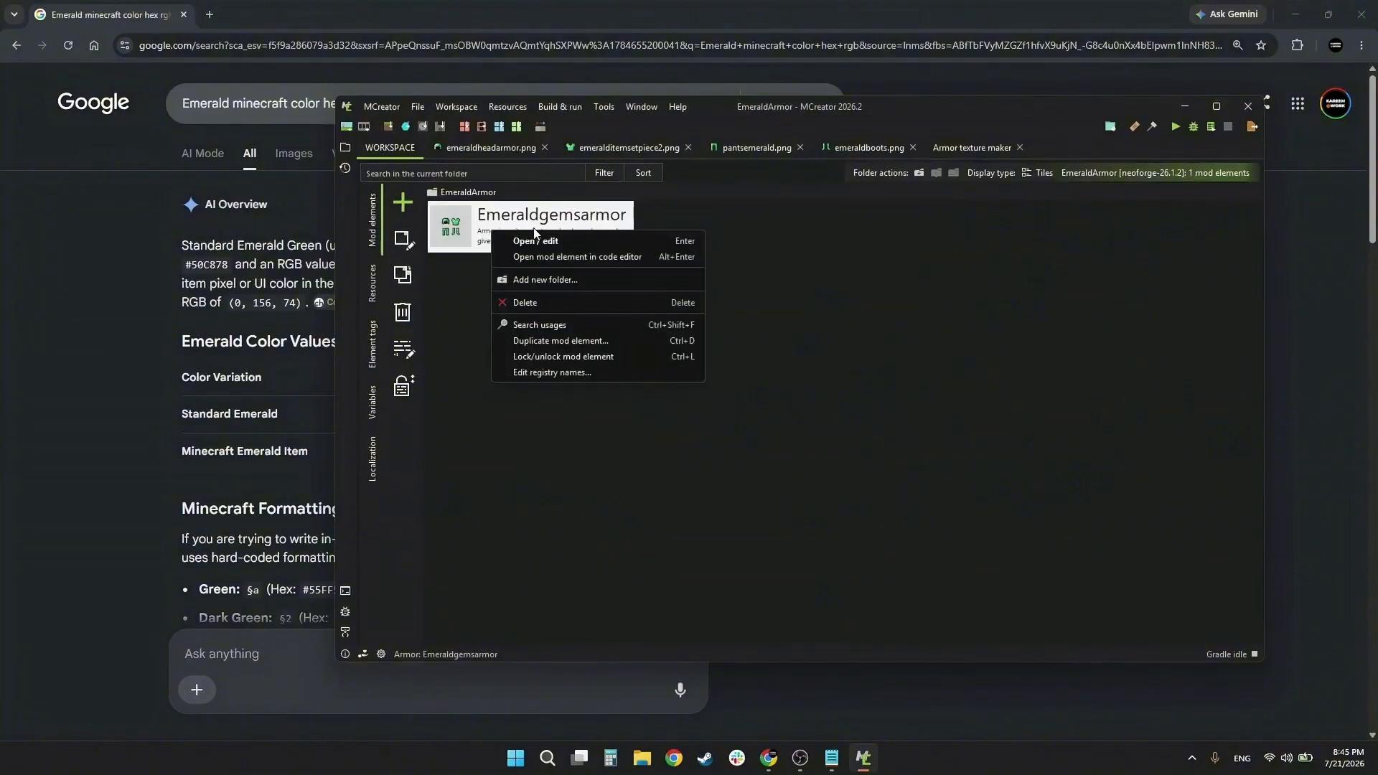
left_click(517, 240)
left_click(835, 630)
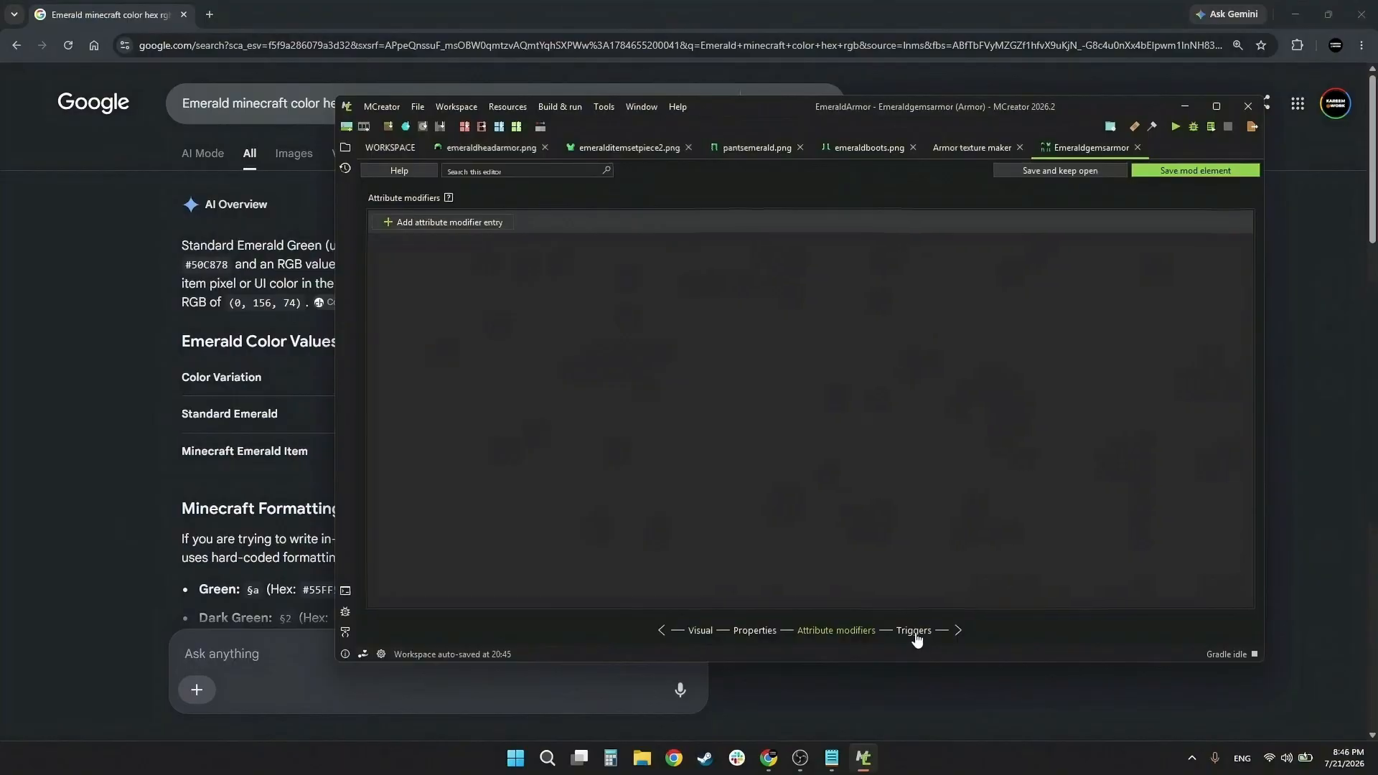
left_click(914, 632)
left_click(840, 631)
Step: Add an attribute modifier entry that keeps the default equipment slot and applies only to the helmet
left_click(442, 222)
left_click(529, 247)
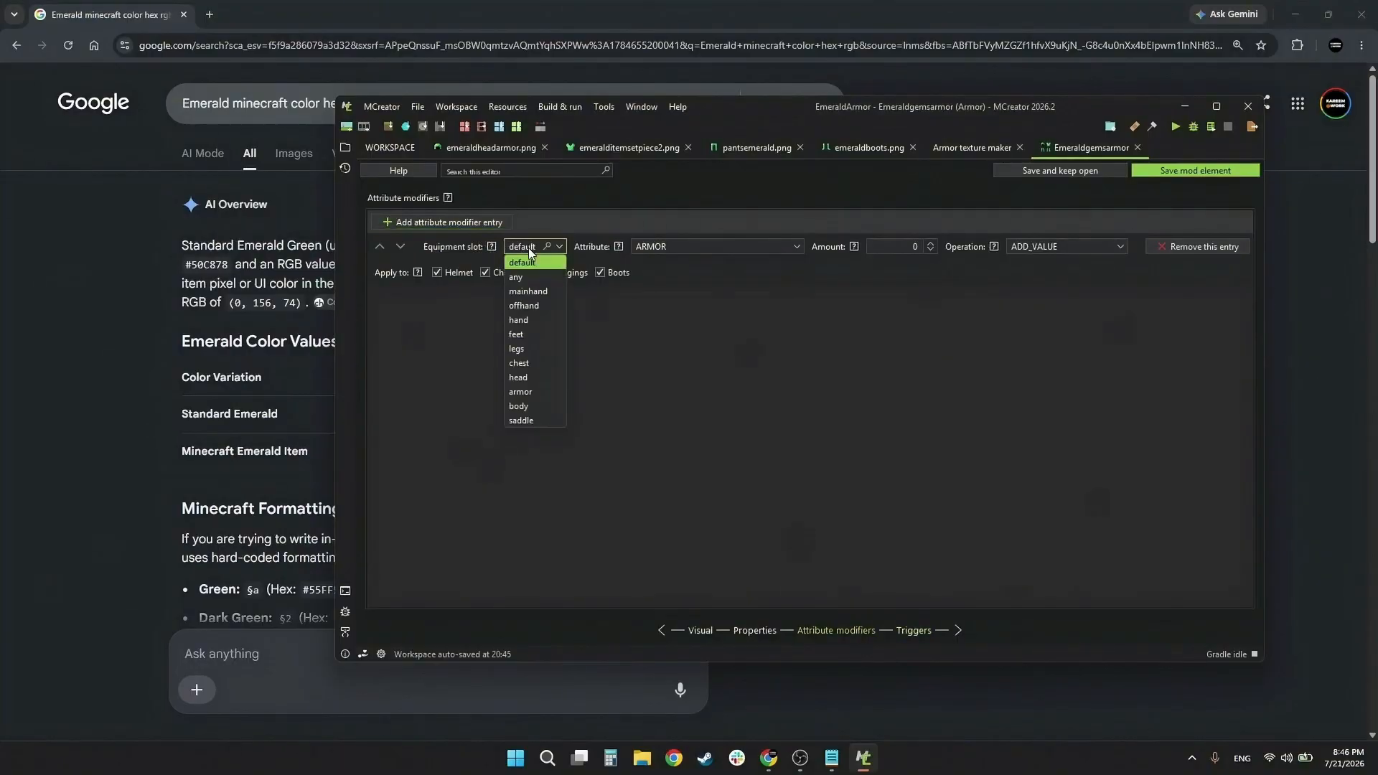
left_click(531, 256)
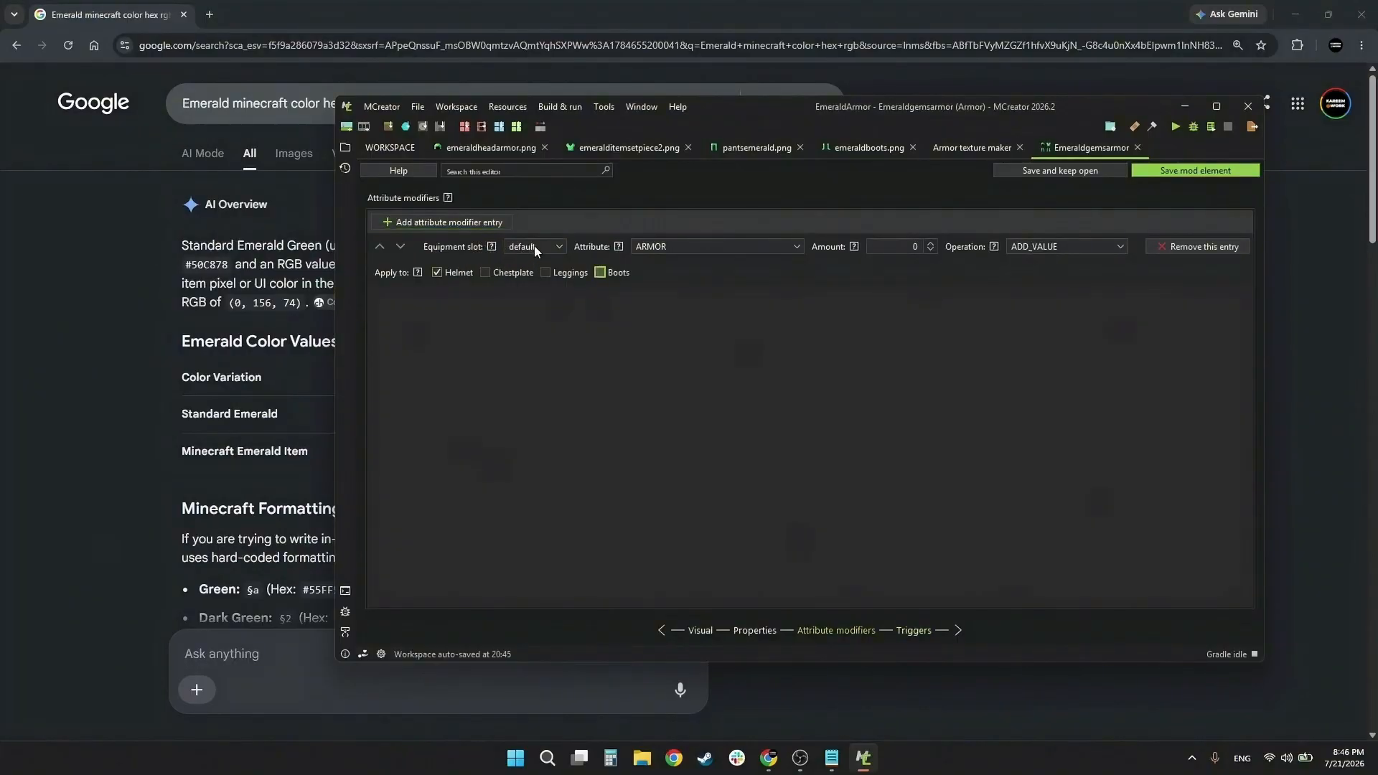
Step: Switch to the Emerald Set notes, place the mod window beside them, and review the planned enchanting, crafting and helmet effects
key("alt+Tab")
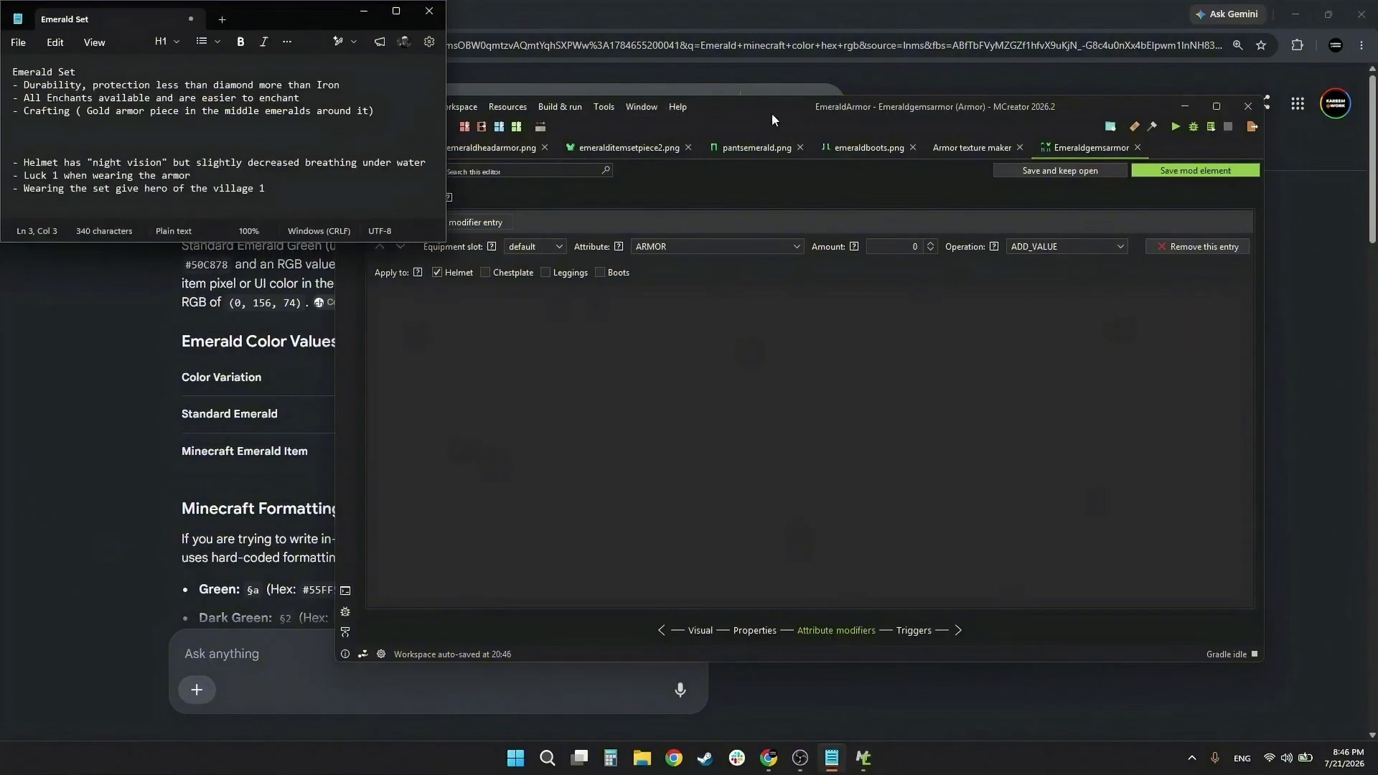
left_click_drag(769, 112, 855, 105)
left_click_drag(127, 86, 231, 87)
left_click(77, 96)
left_click(150, 99)
left_click_drag(47, 116, 190, 106)
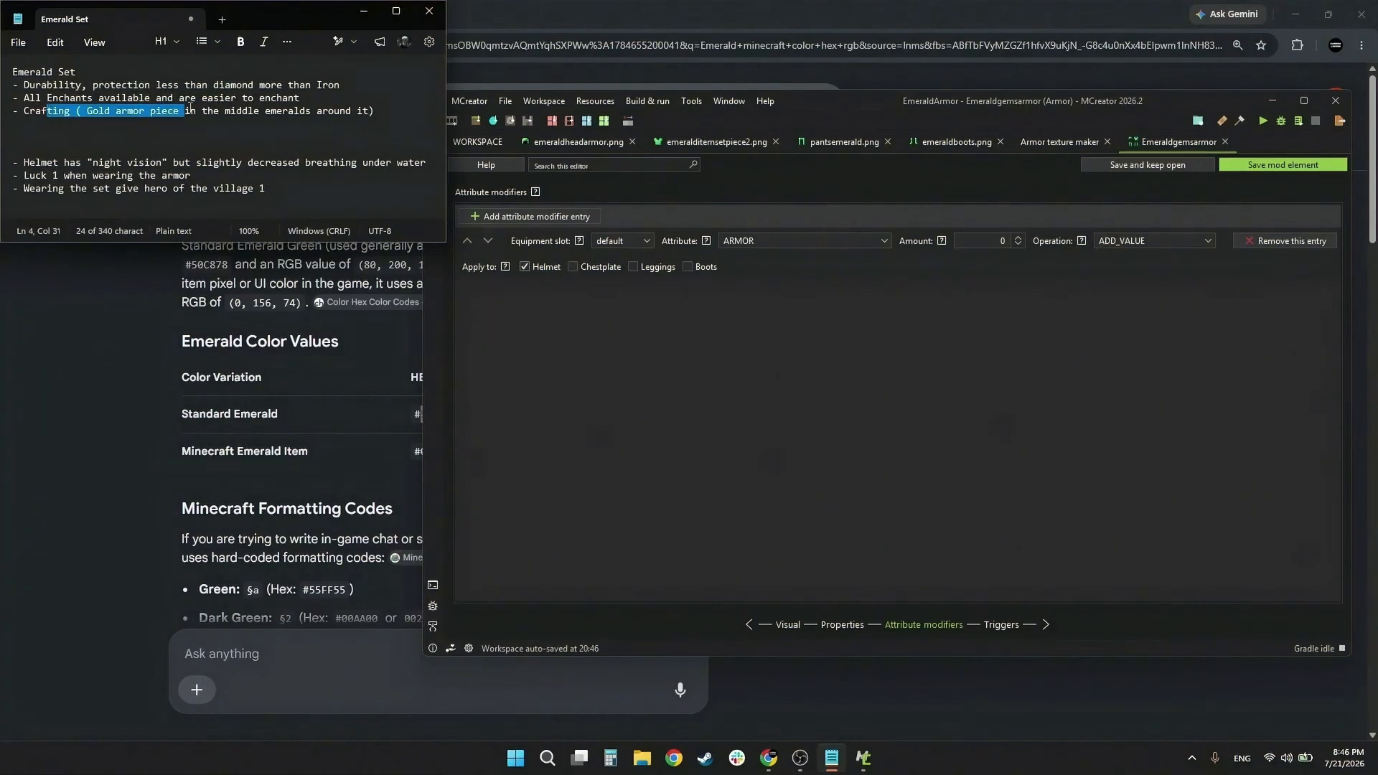
left_click(87, 162)
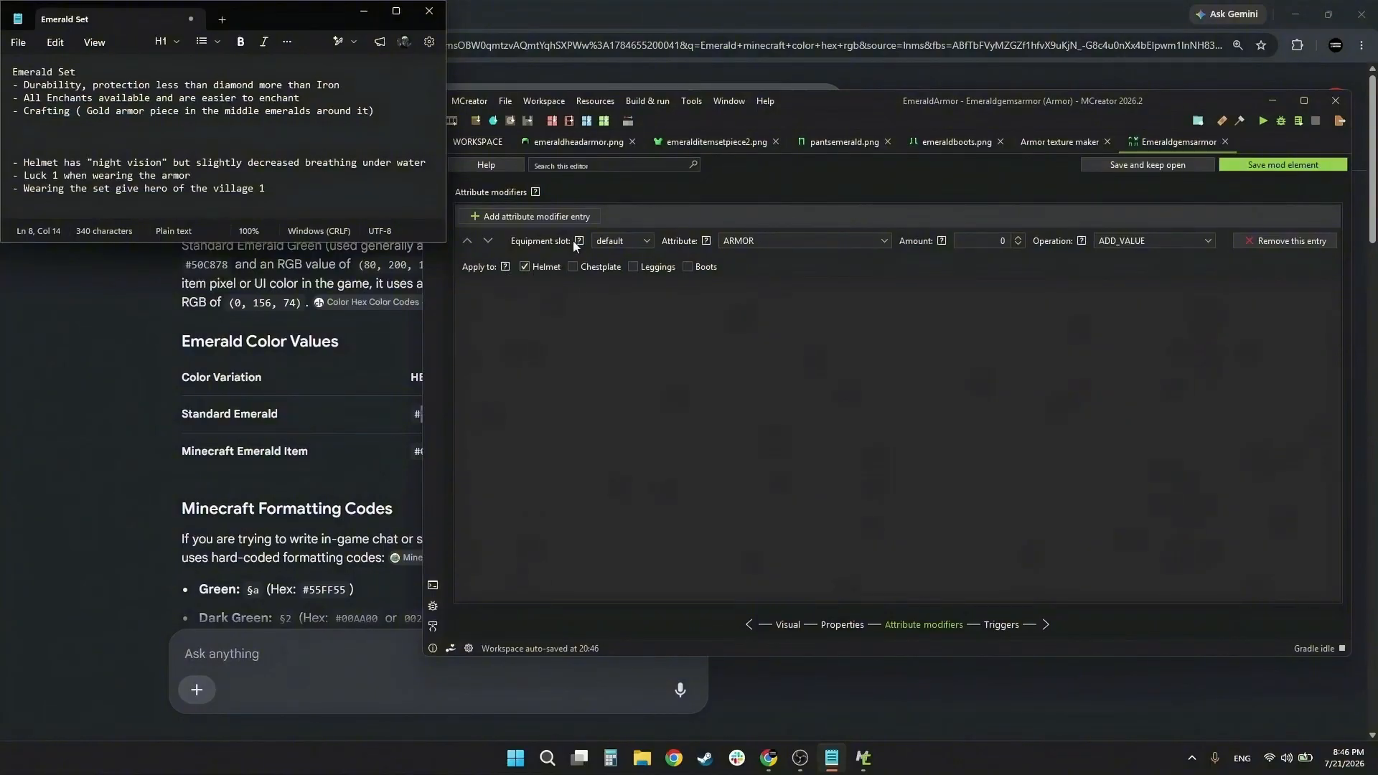
Step: Try the head equipment slot with the ARMOR attribute for the modifier entry, and remove the entry
left_click(618, 241)
left_click(618, 371)
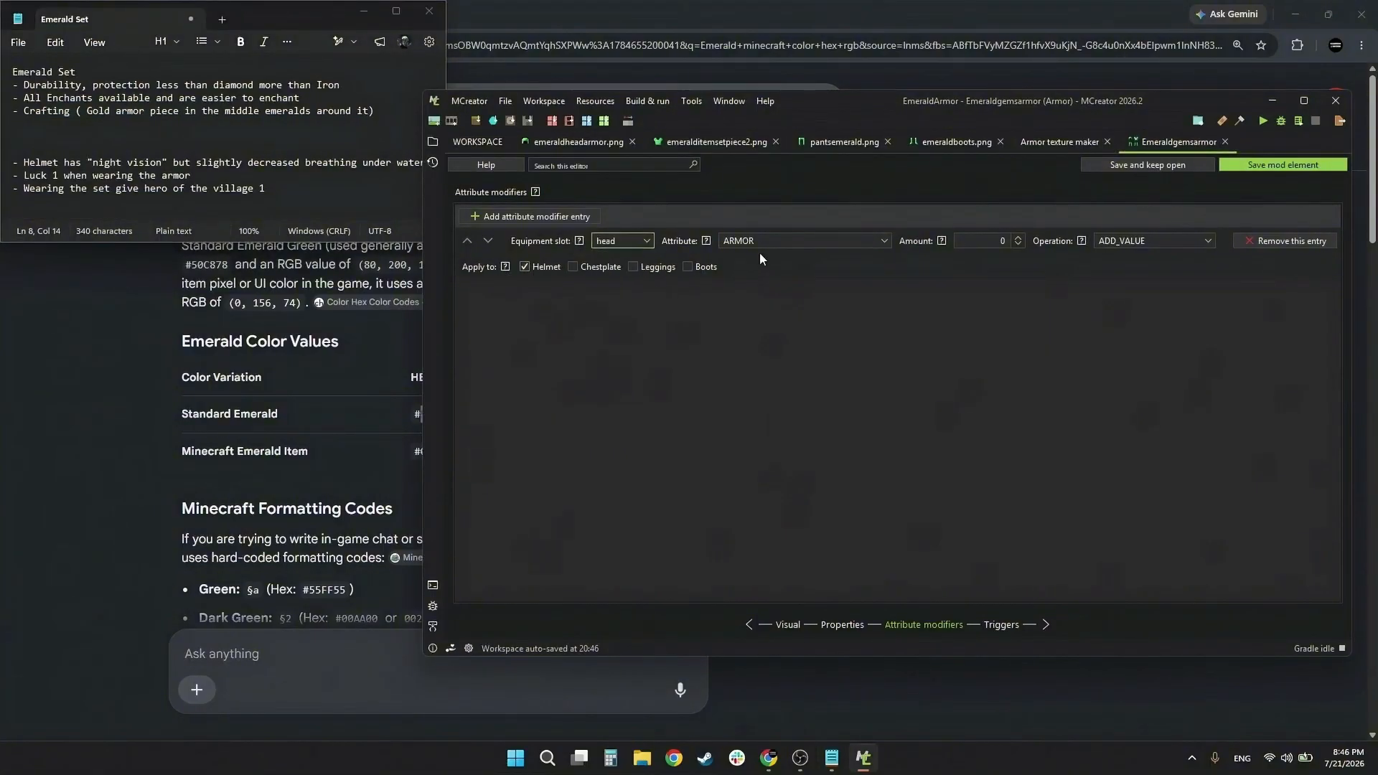
left_click(762, 244)
left_click(762, 256)
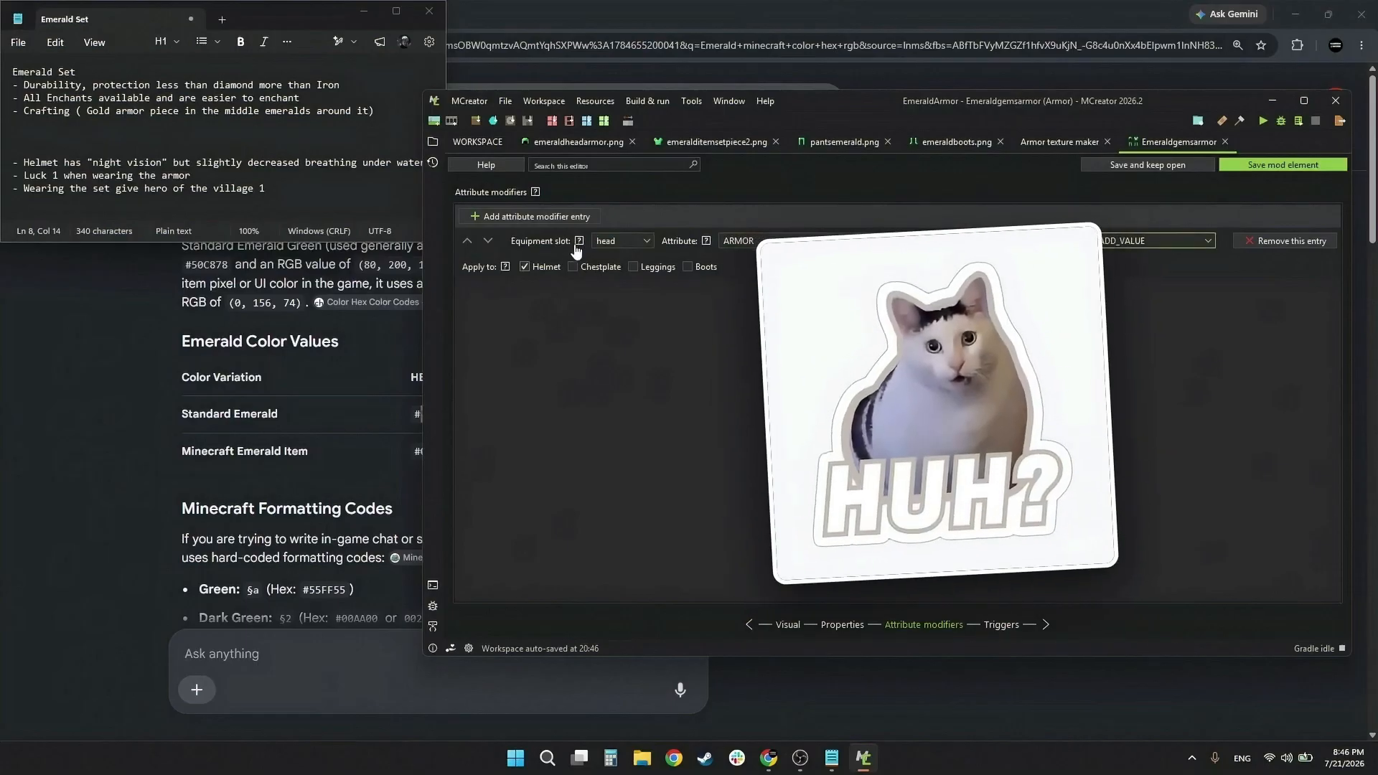
left_click(1301, 246)
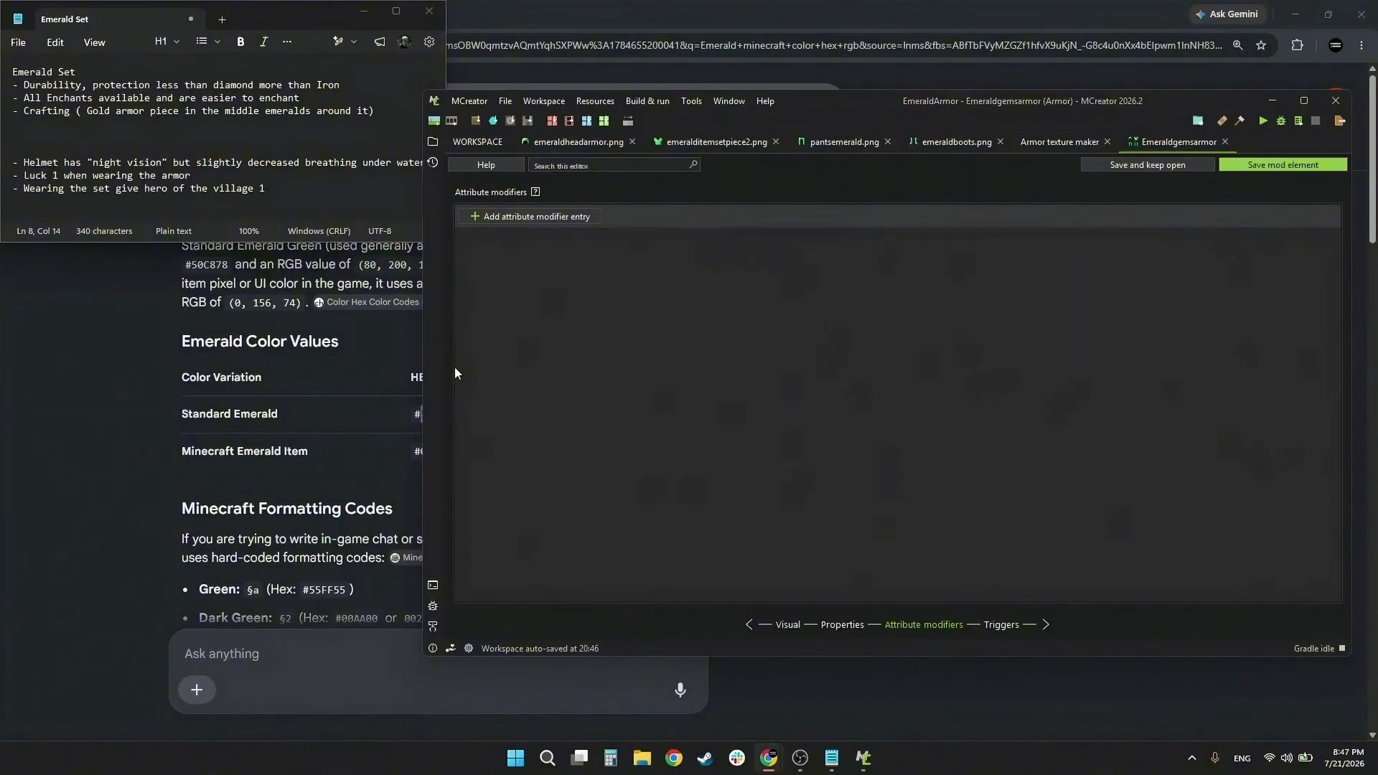
Step: Create a new procedure for the armor's helmet tick event, following the night vision note
left_click(837, 624)
left_click(994, 626)
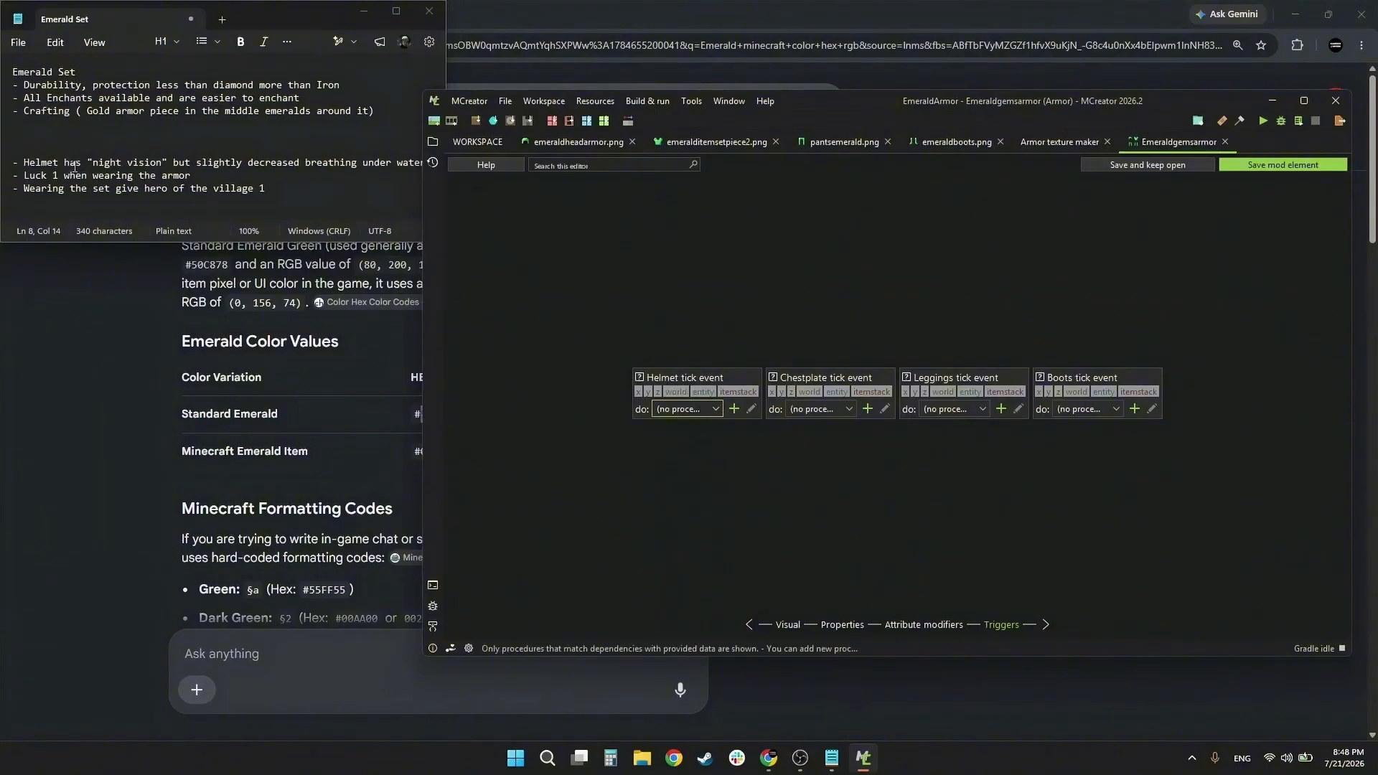
left_click_drag(71, 163, 138, 163)
left_click(733, 410)
left_click(881, 414)
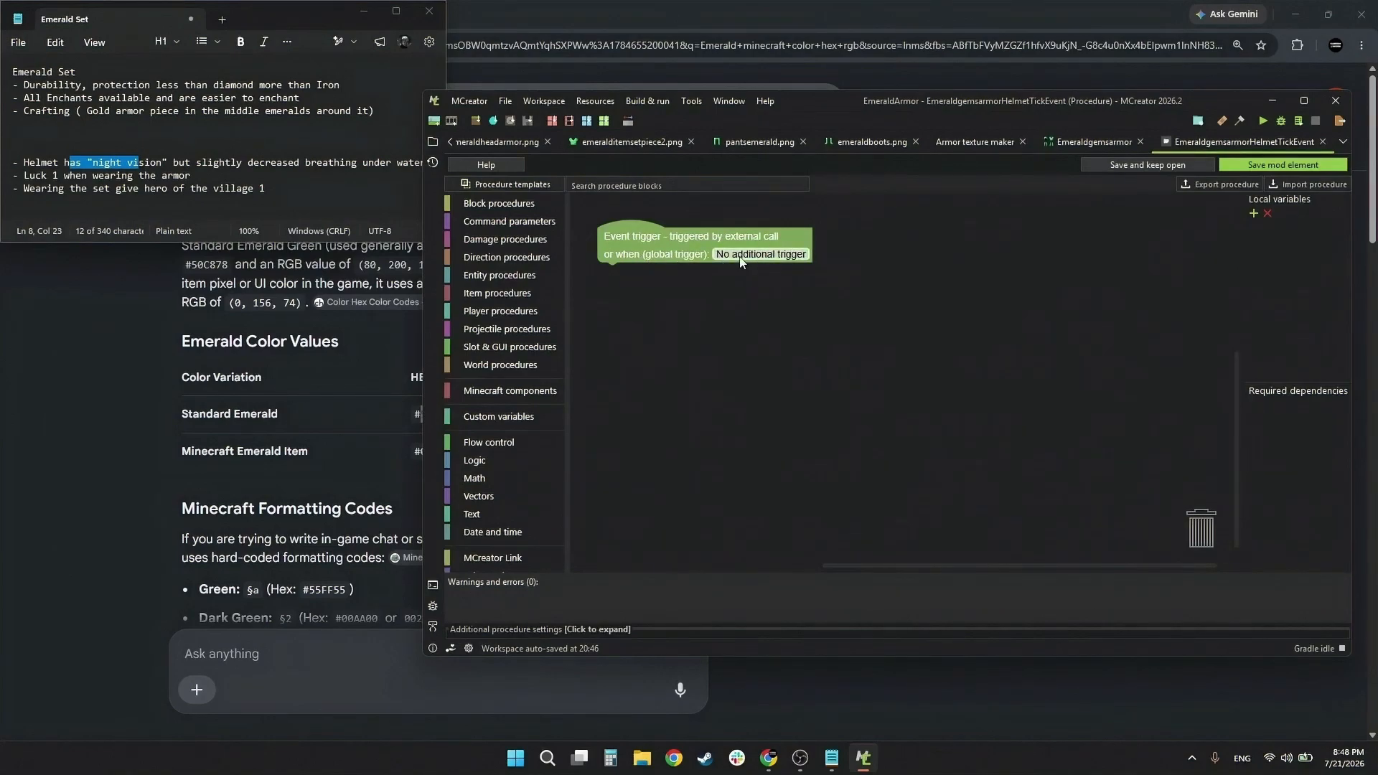
Step: Examine the available global triggers for the helmet tick procedure without choosing one
left_click(761, 254)
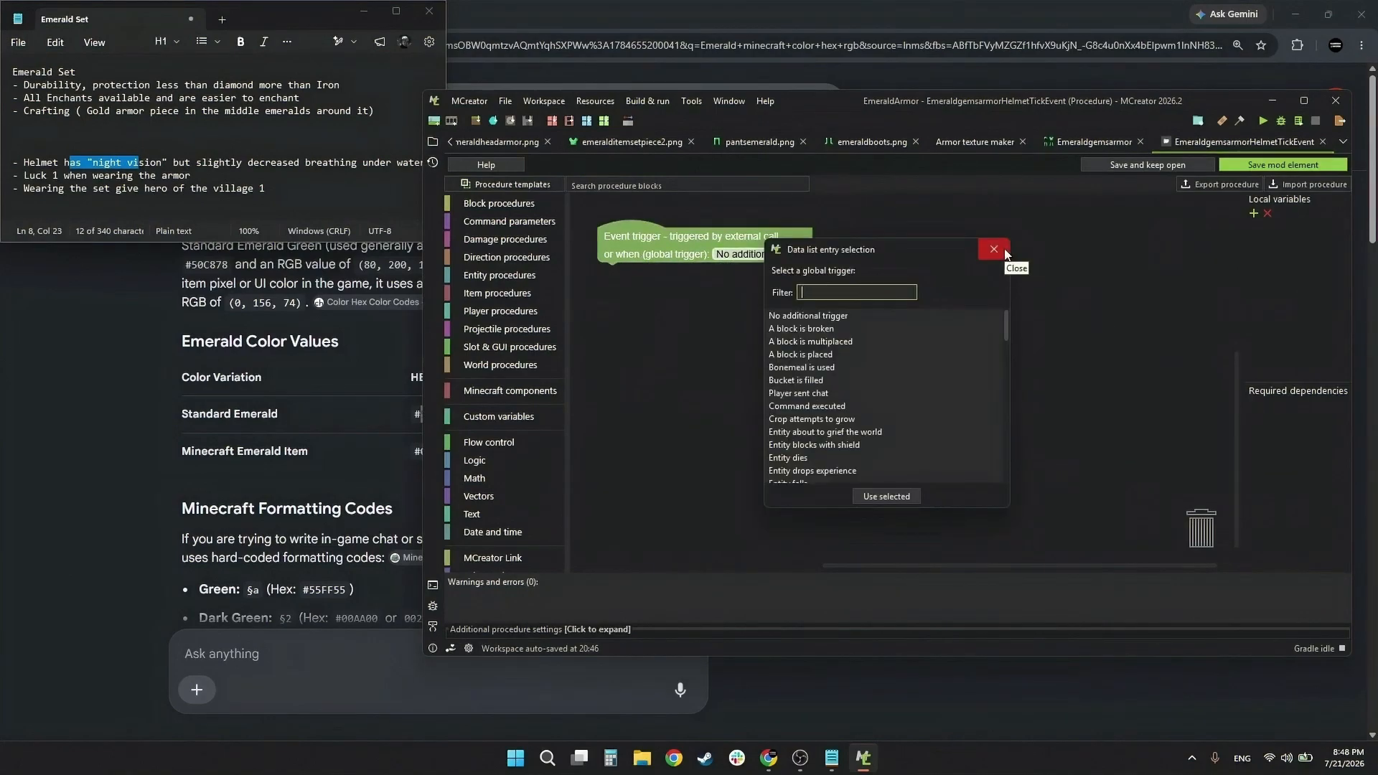
scroll(842, 416, "down", 10)
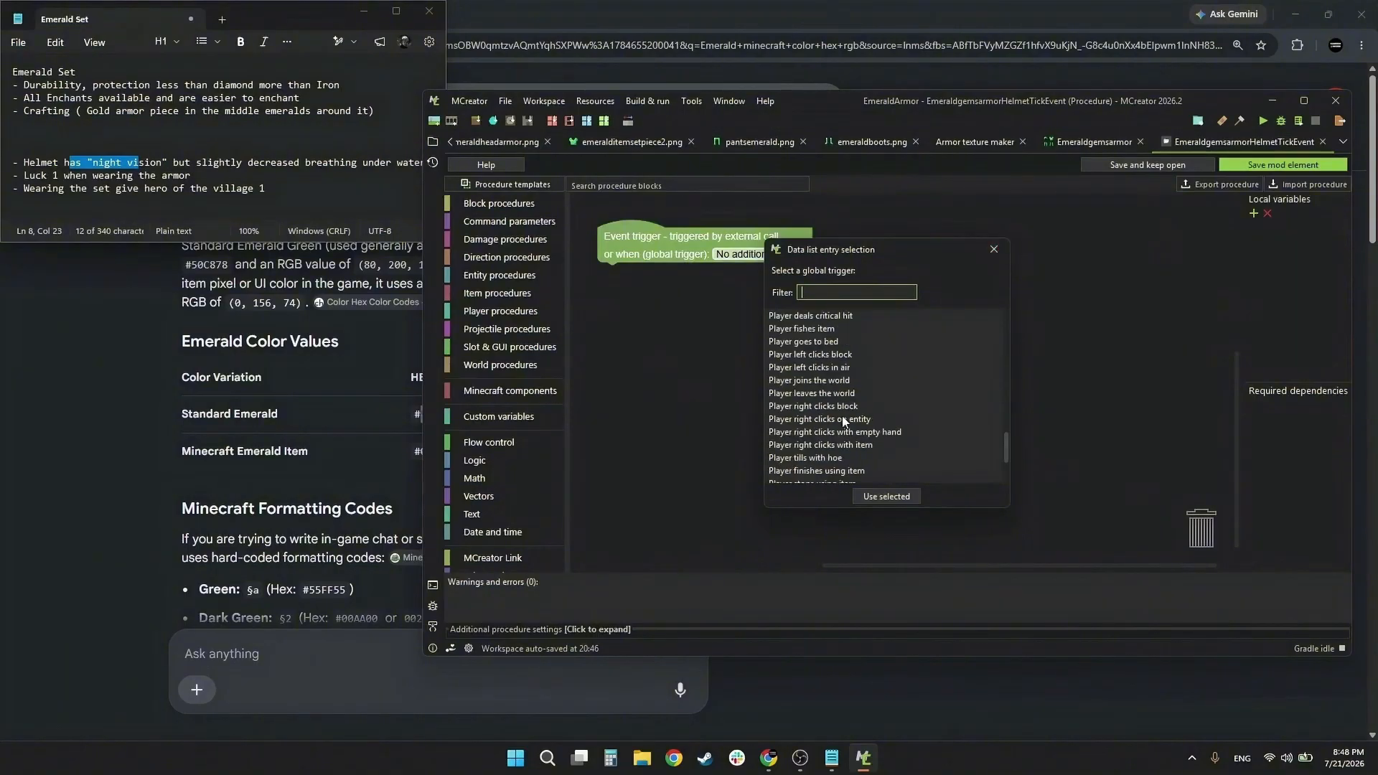
key("Escape")
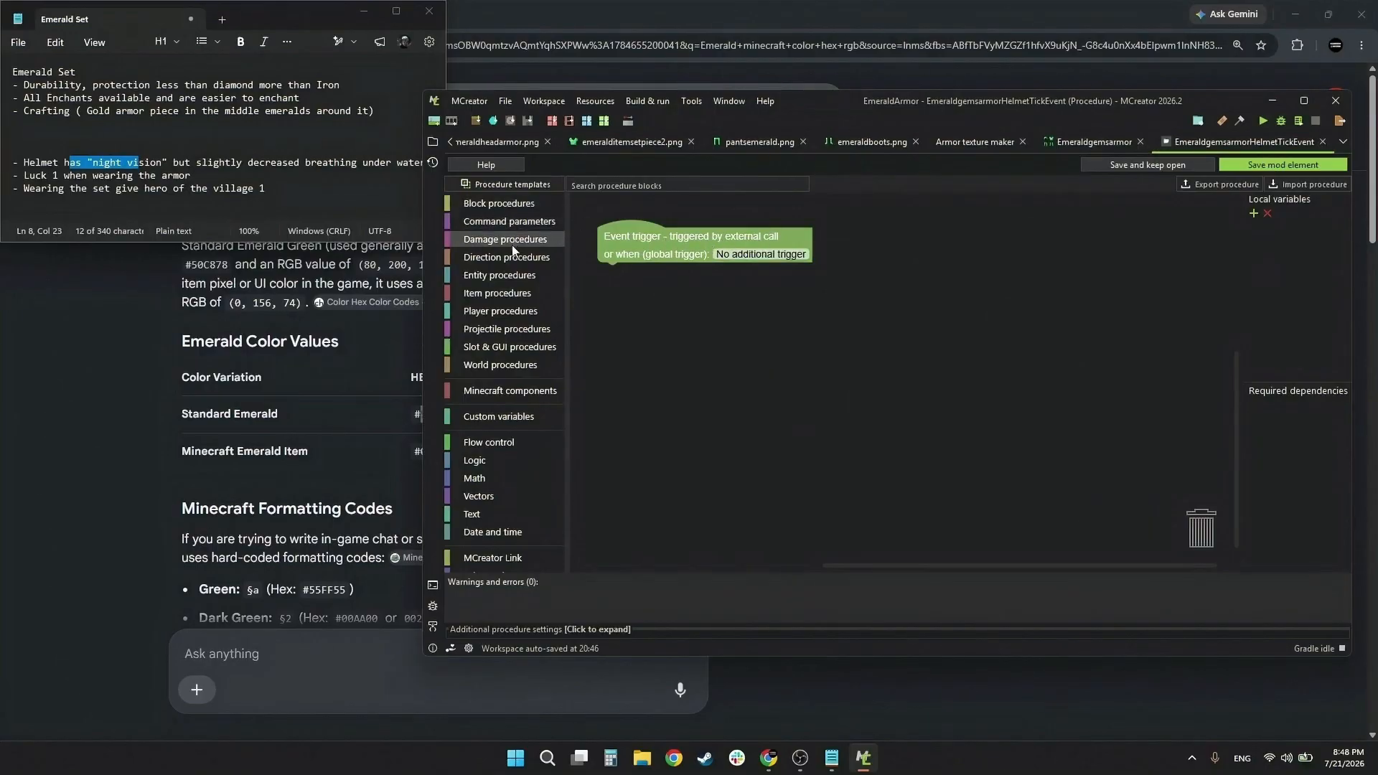
Step: Attach the player action block that allows the event/target entity to build if true beneath the event trigger
left_click(507, 311)
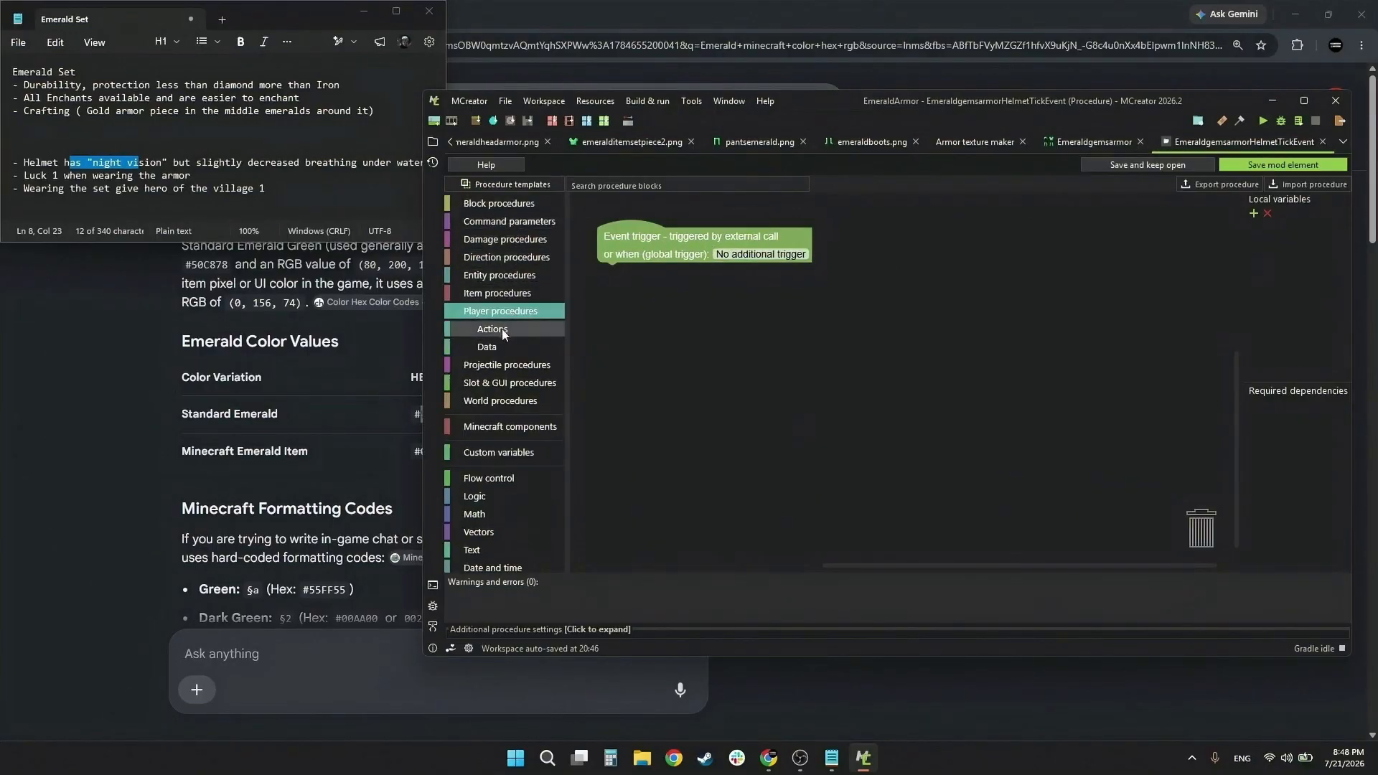
left_click(502, 329)
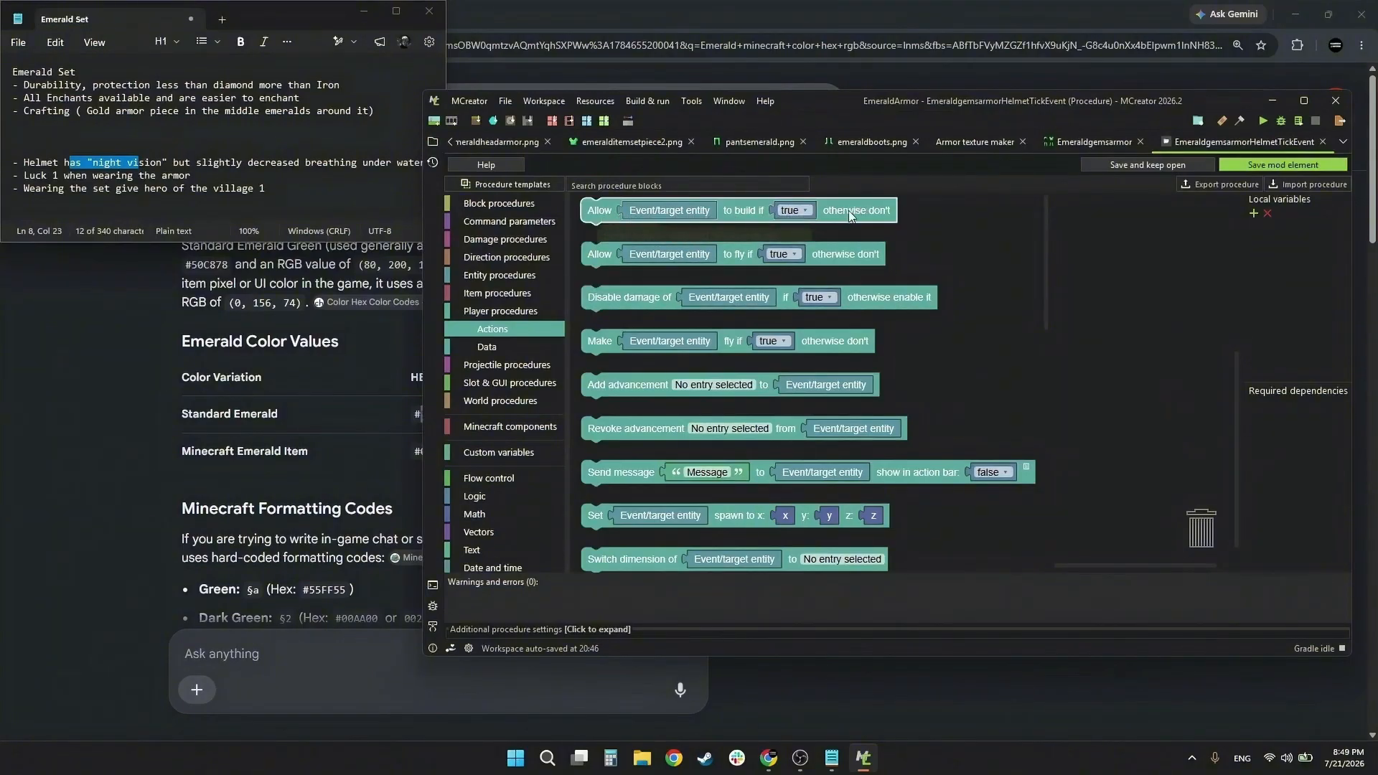
left_click_drag(848, 209, 699, 275)
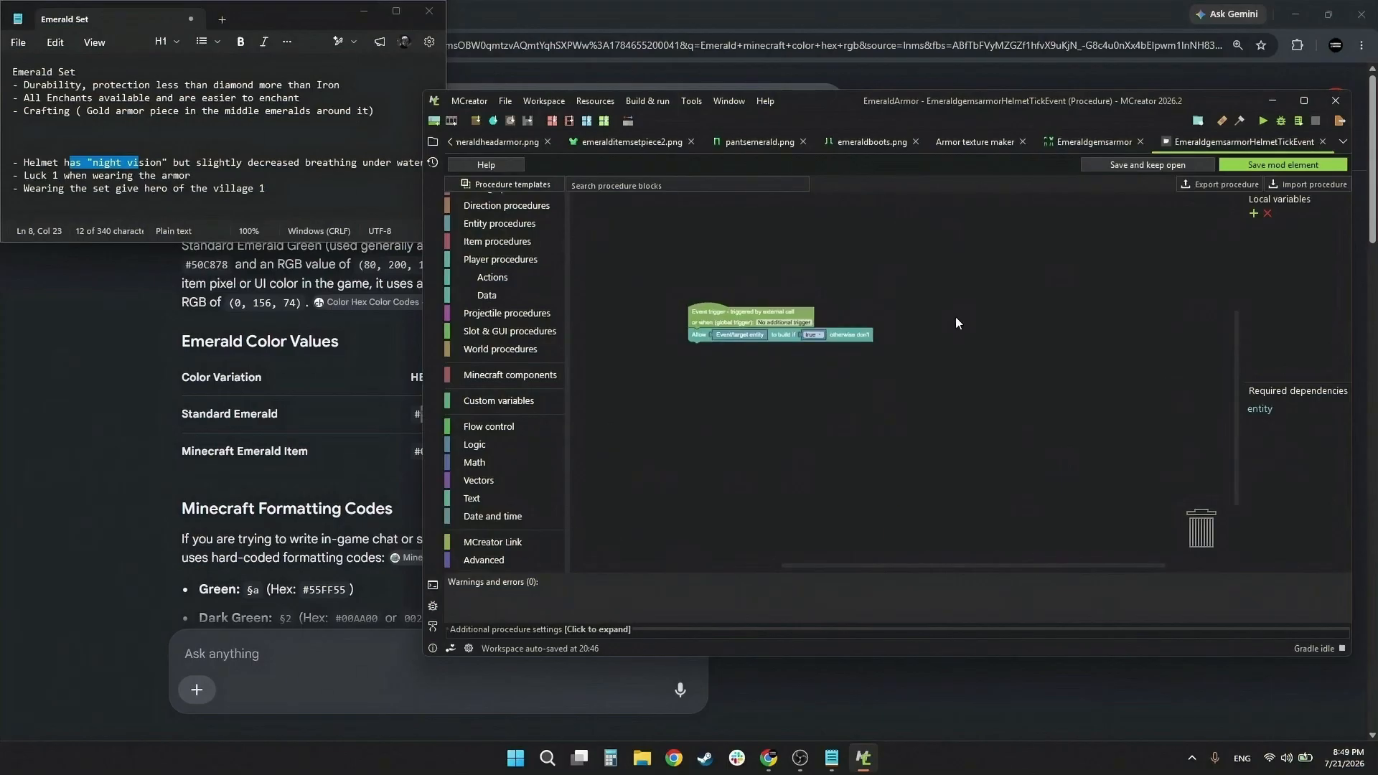
Step: Examine the available damage and entity procedure blocks for one that fits the helmet effect
scroll(511, 244, "up", 1)
left_click(511, 239)
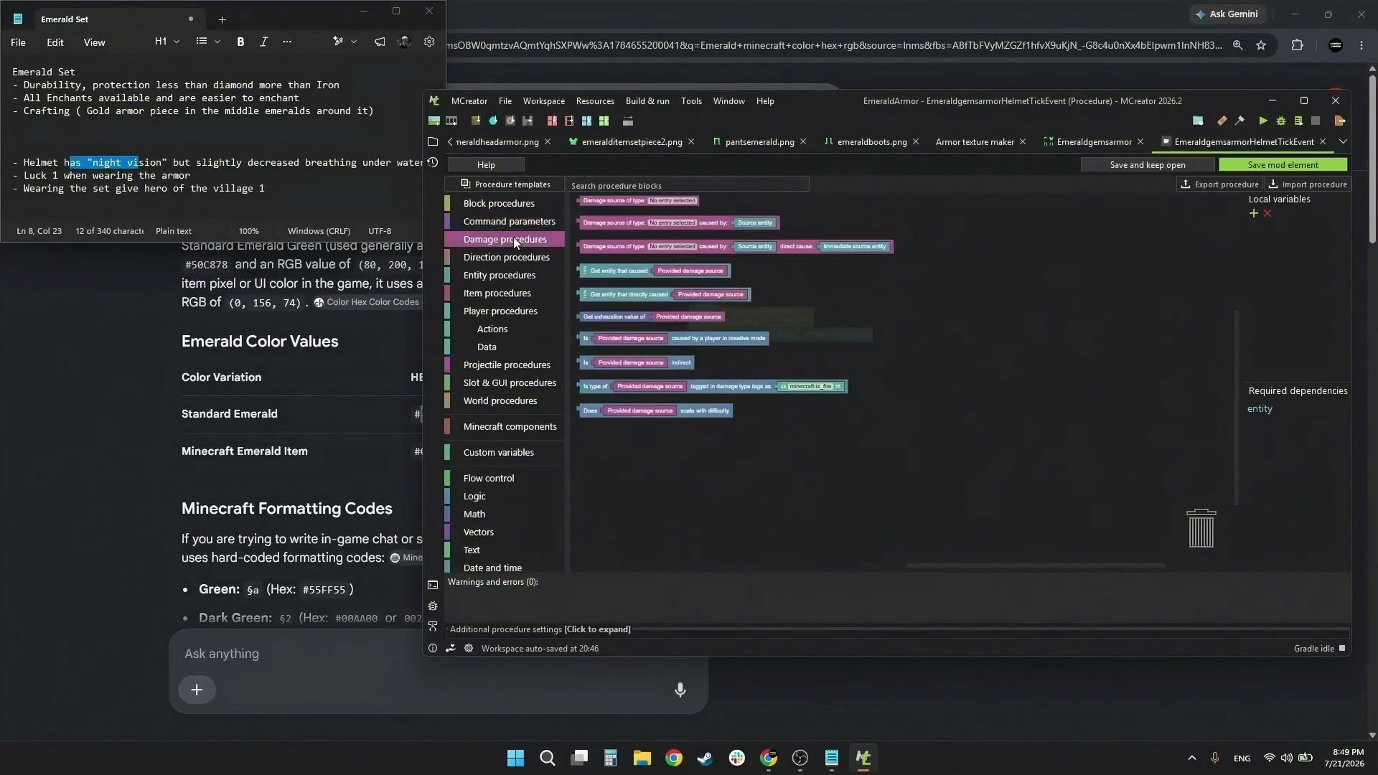
left_click(509, 273)
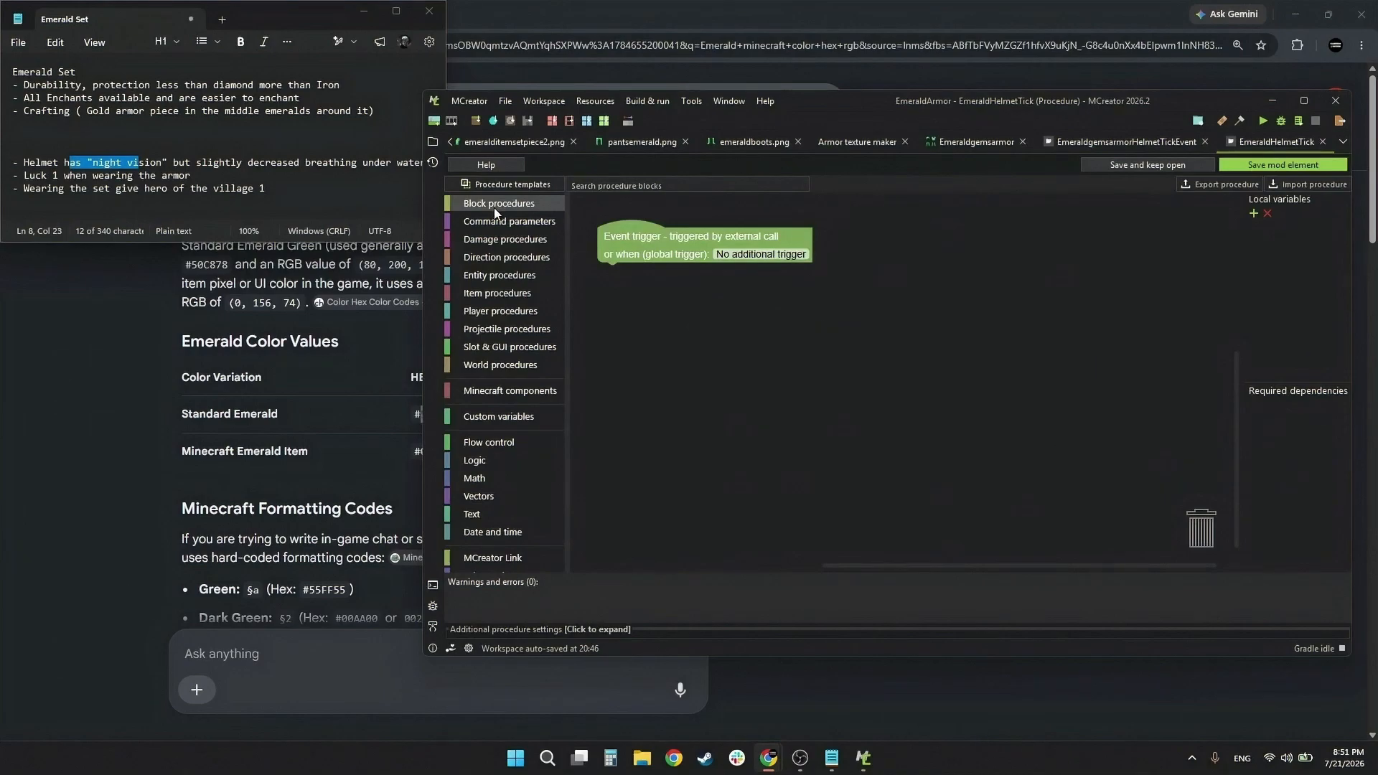
Step: Add an if/do flow control block to the EmeraldHelmetTick procedure's event trigger
left_click(498, 445)
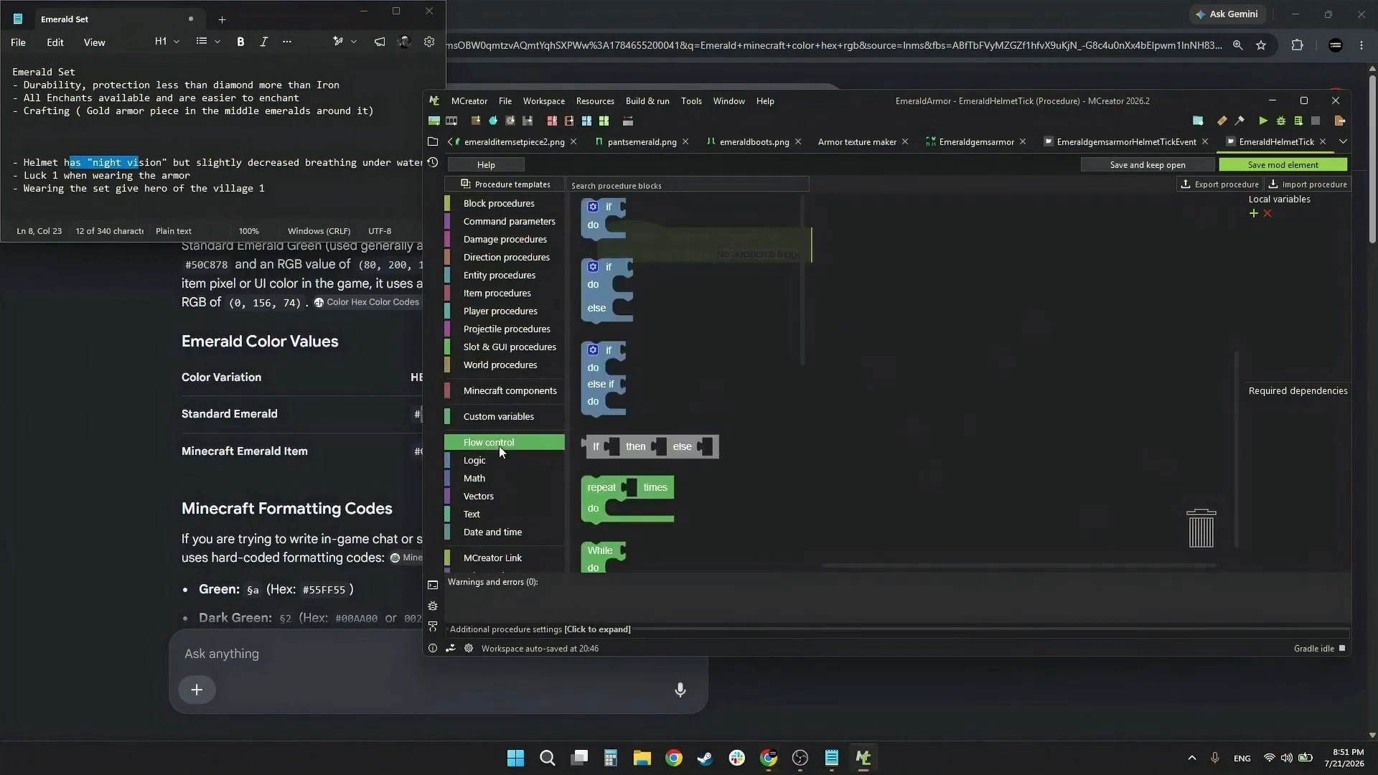
left_click_drag(596, 225, 596, 227)
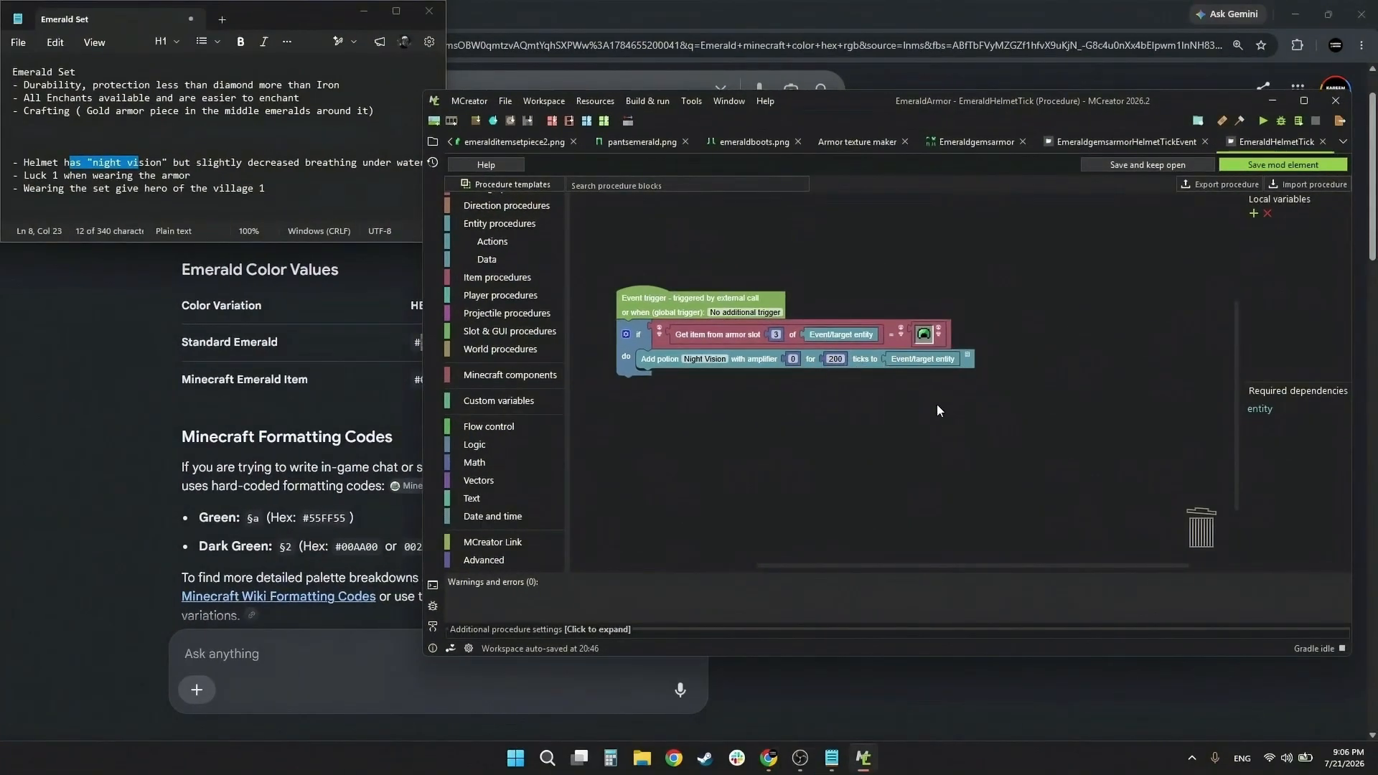
Step: Highlight the helmet note on night vision and underwater breathing, and capture a screen snip of the helmet procedure's blocks
left_click_drag(24, 162, 434, 164)
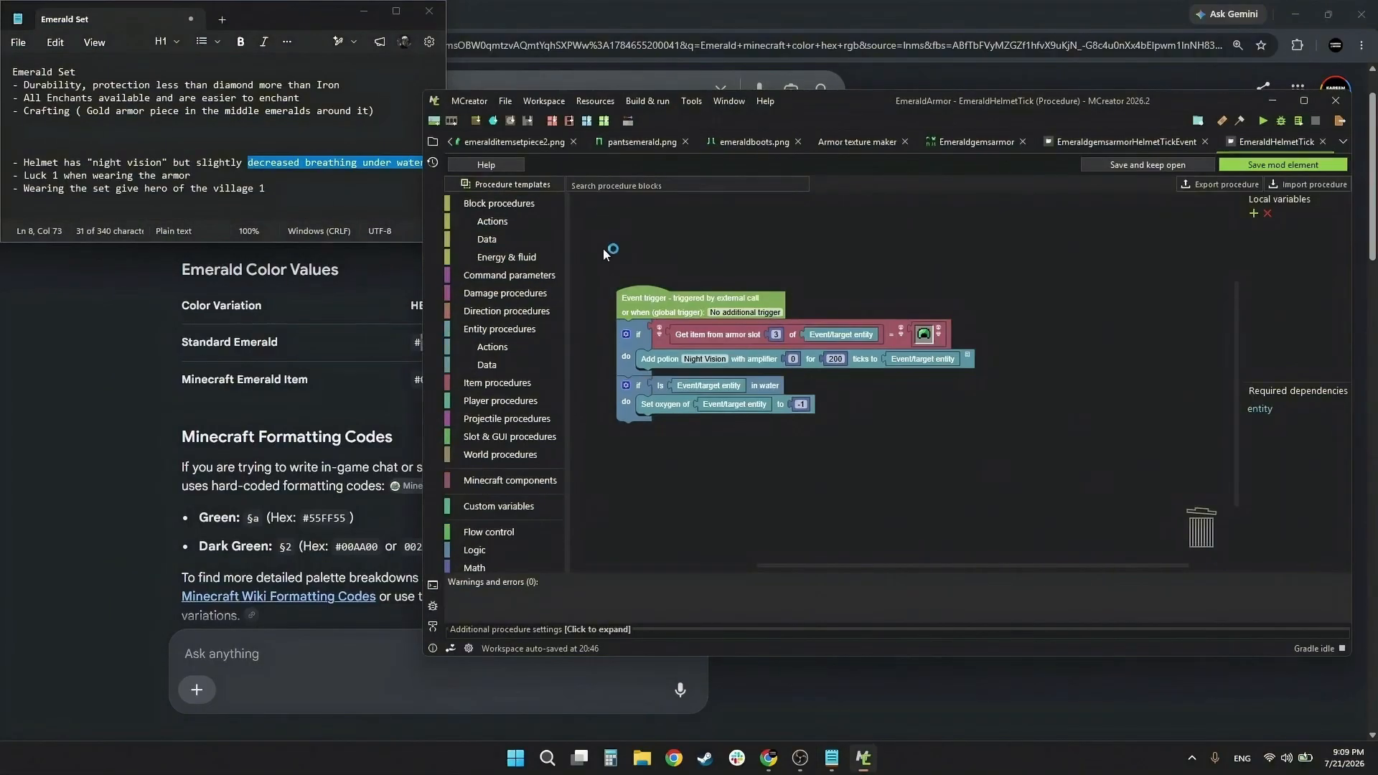
key("super+shift+s")
left_click_drag(592, 258, 1039, 433)
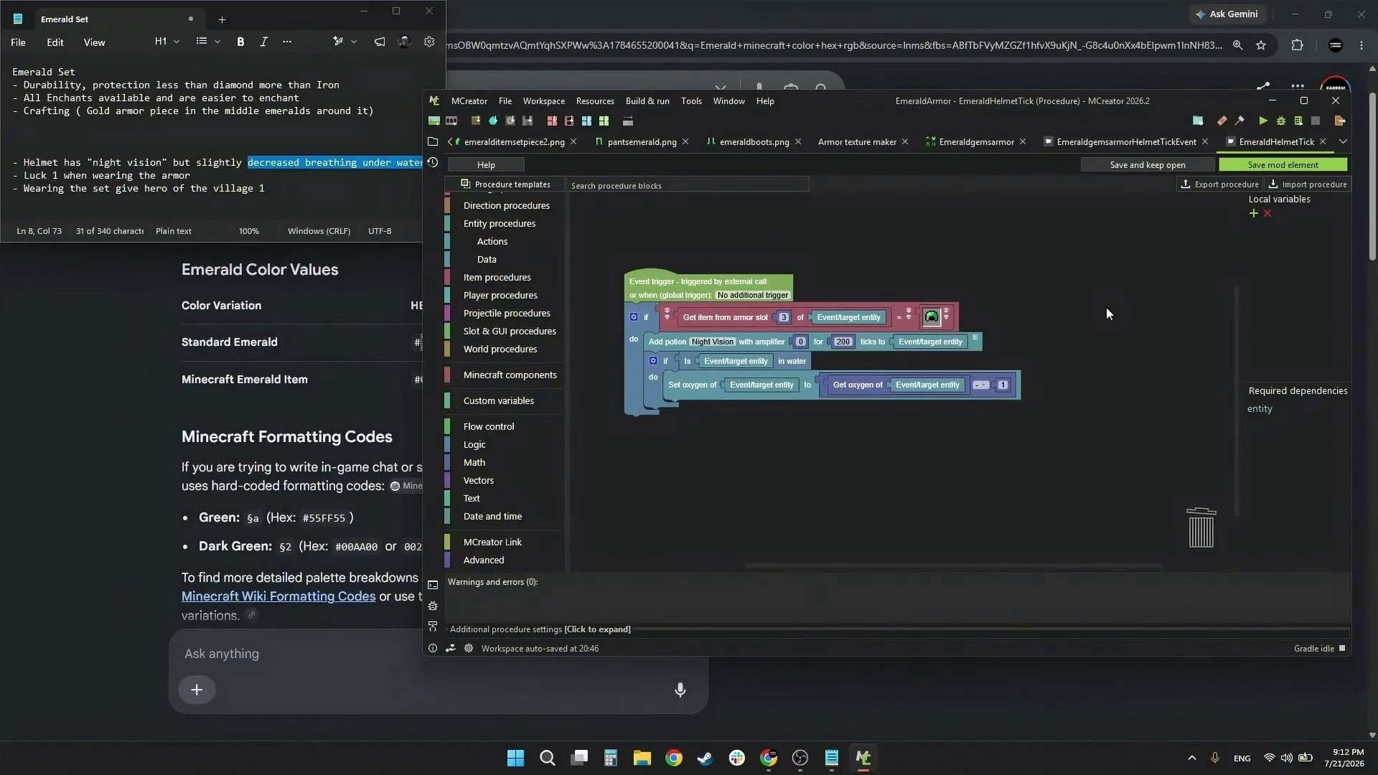
Step: Save the EmeraldHelmetTick procedure and reopen it from the workspace
left_click(1251, 165)
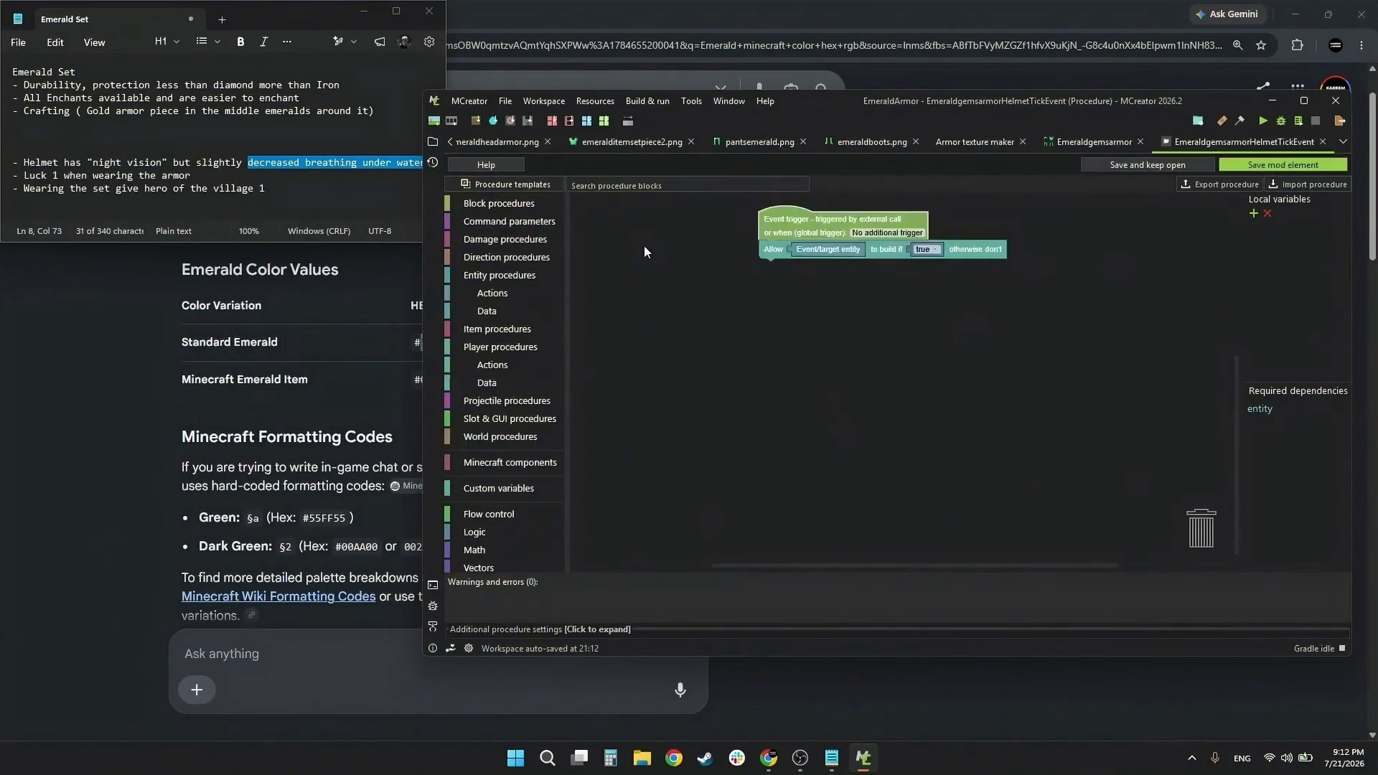
left_click(480, 144)
left_click(449, 142)
left_click(471, 143)
double_click(531, 206)
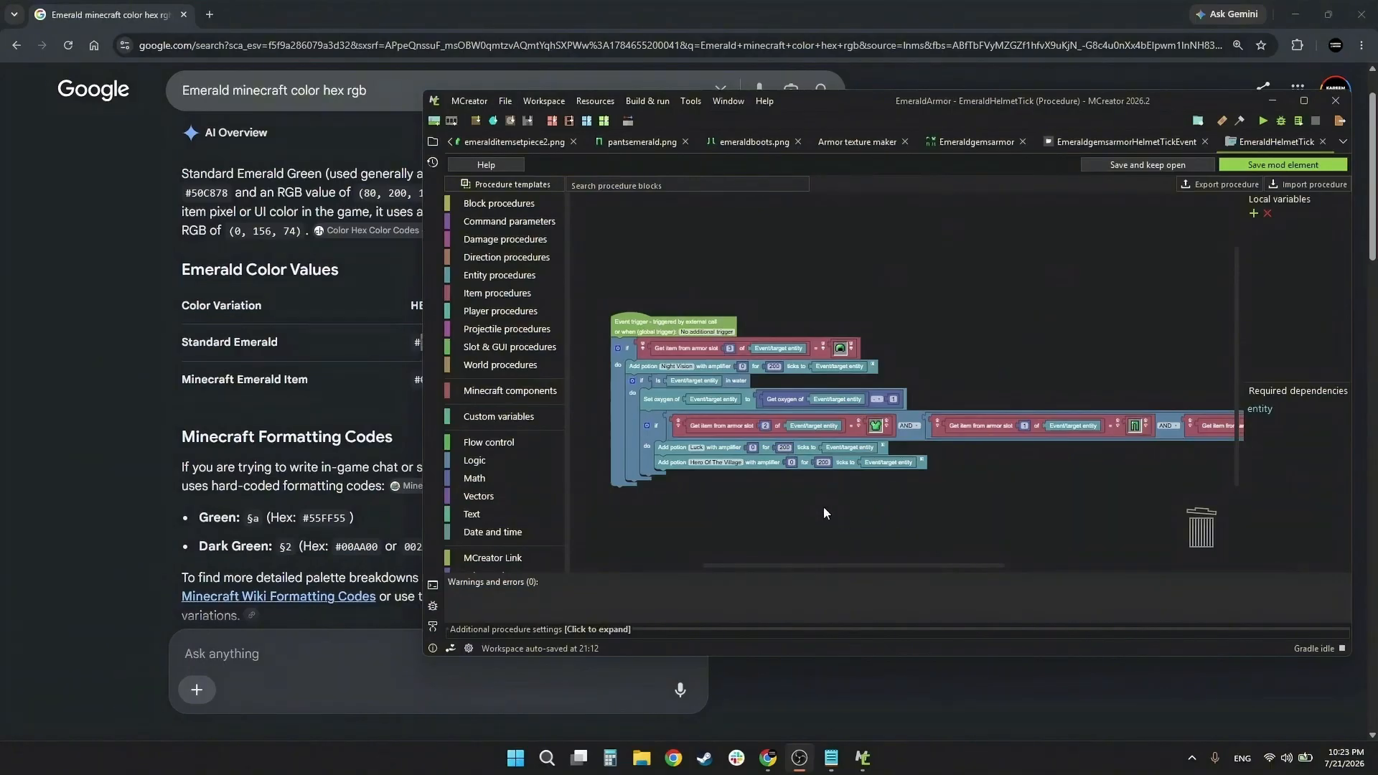
Step: Review the nested Night Vision, oxygen, Luck and Hero Of The Village blocks, and save the EmeraldHelmetTick procedure
scroll(825, 506, "up", 3)
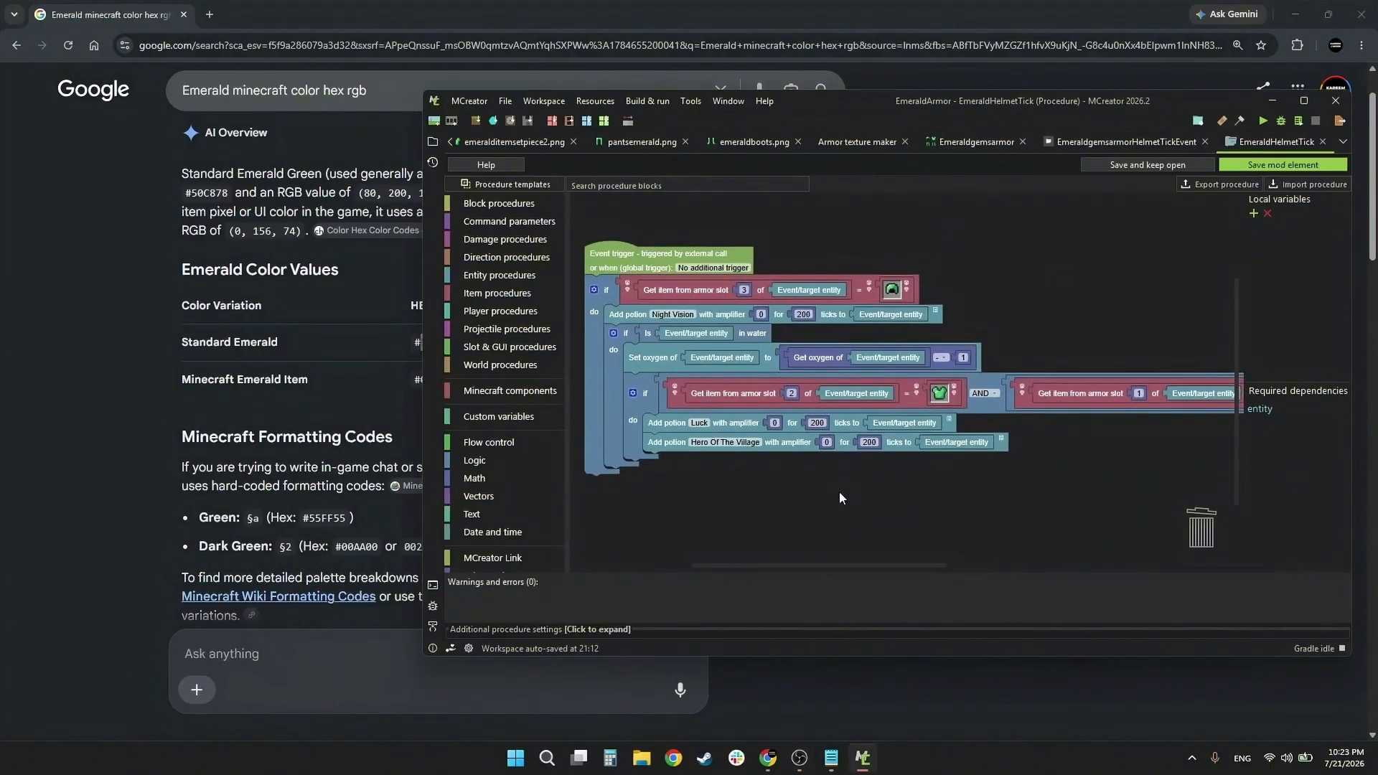
scroll(839, 492, "down", 4)
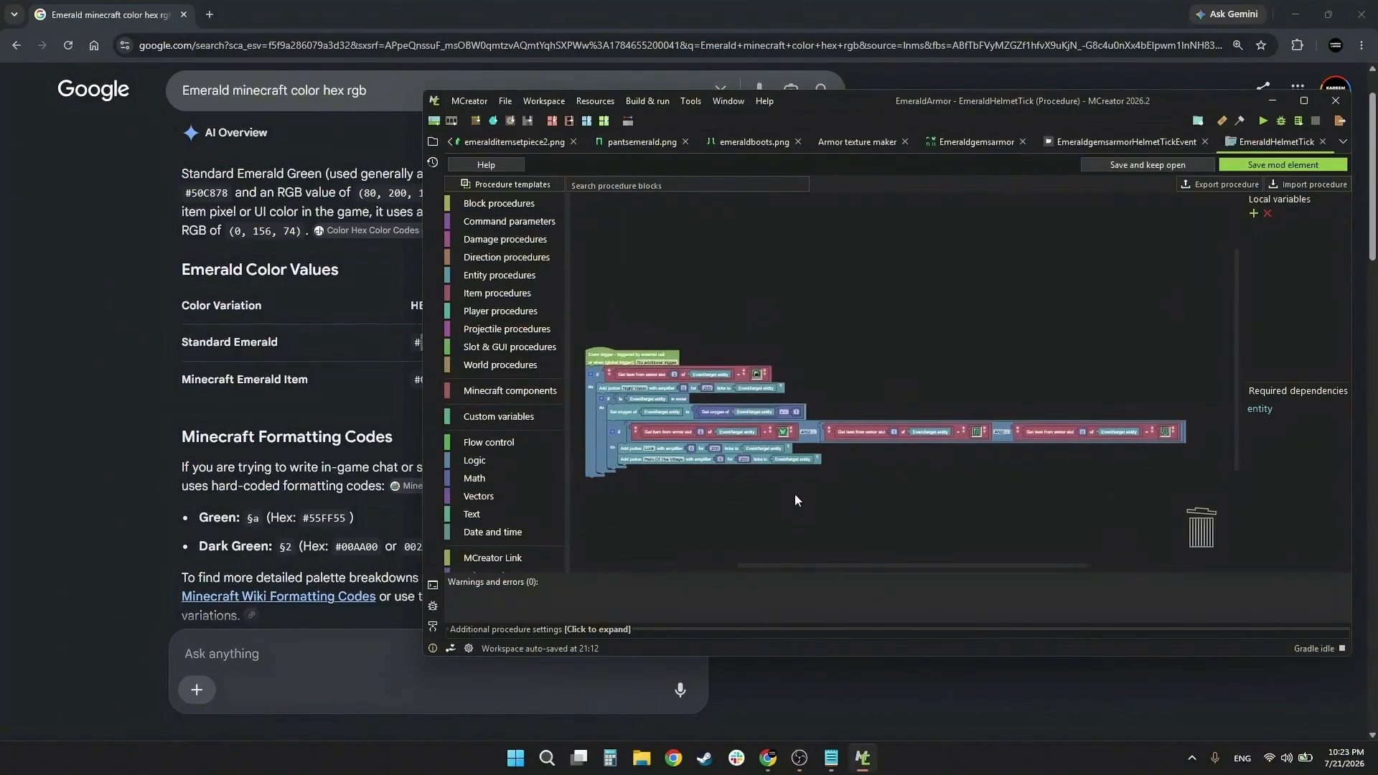
left_click(1282, 165)
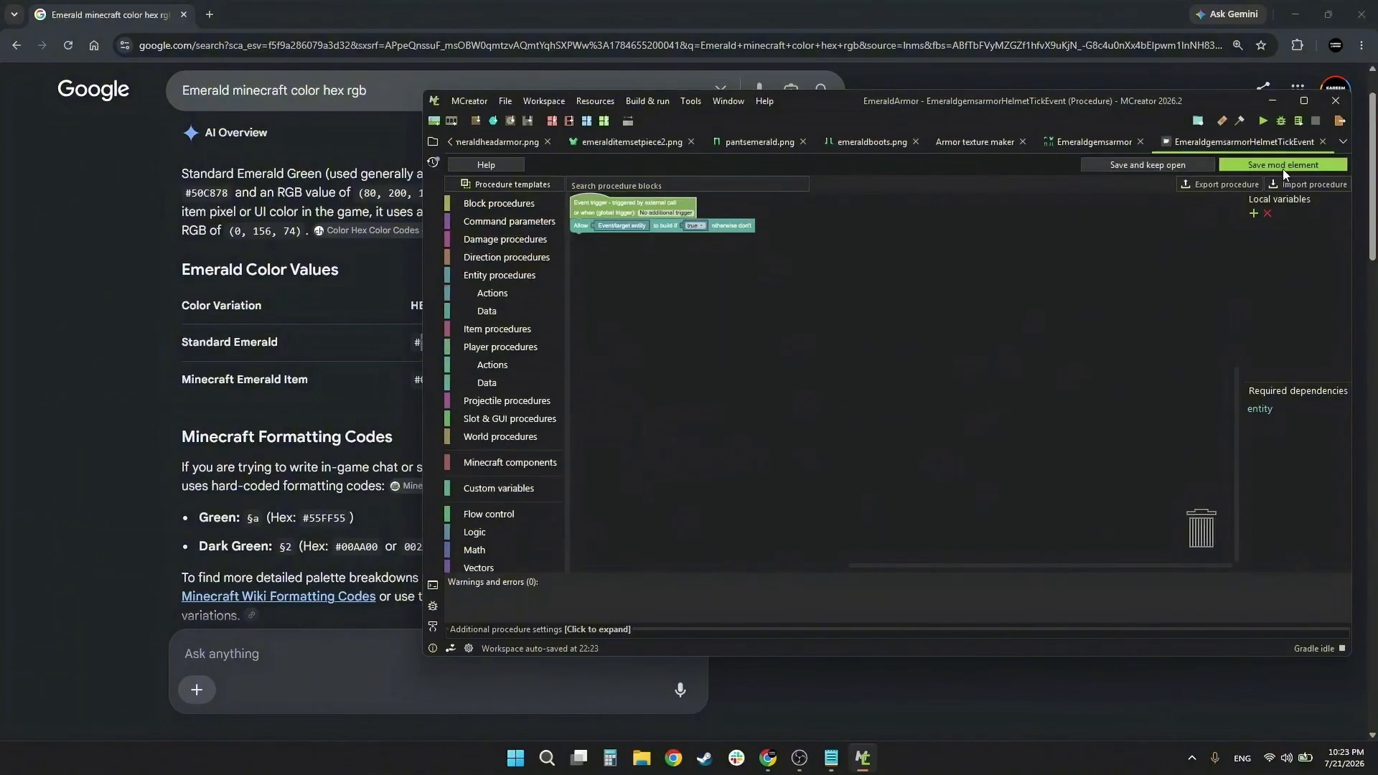
left_click(446, 144)
left_click(448, 144)
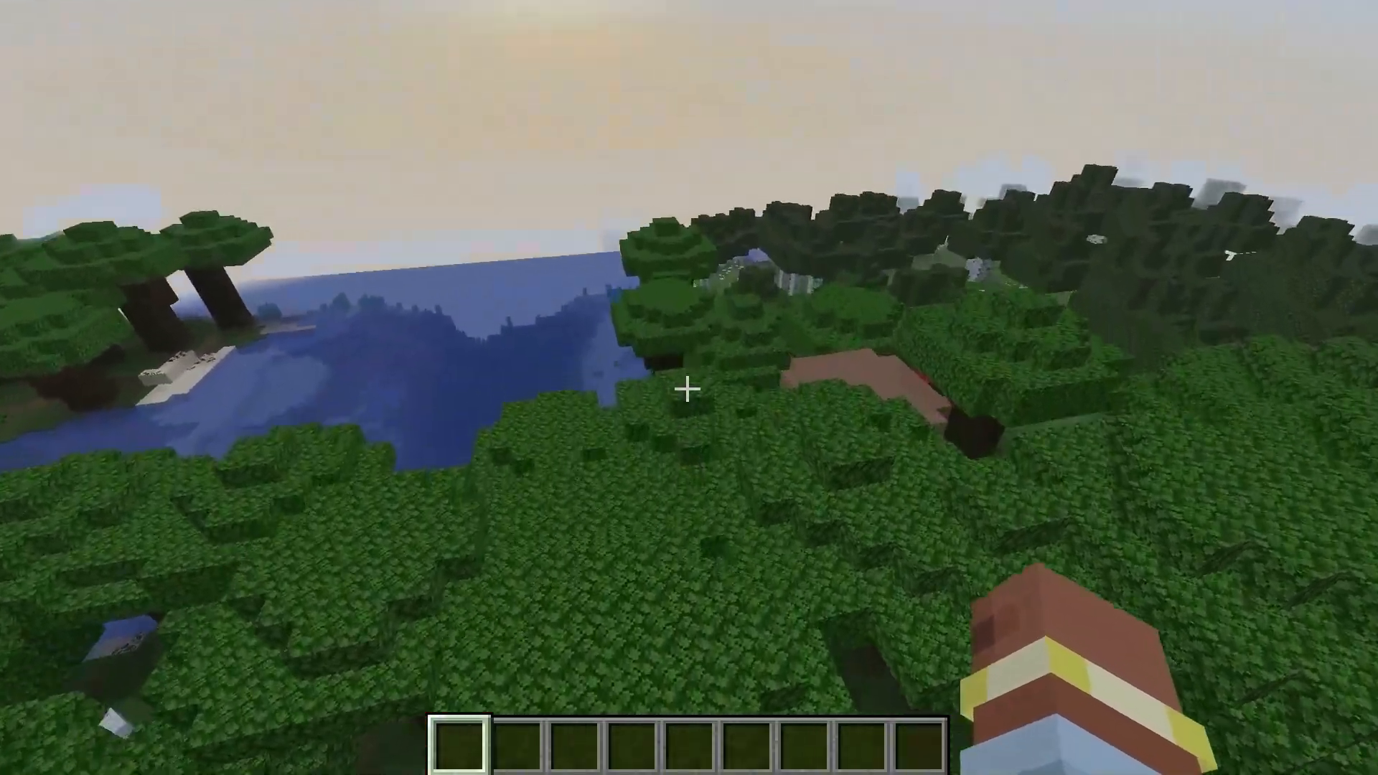
Step: In Minecraft, open the creative inventory's Combat category and find the emerald armor pieces at its end
key("e")
left_click(528, 609)
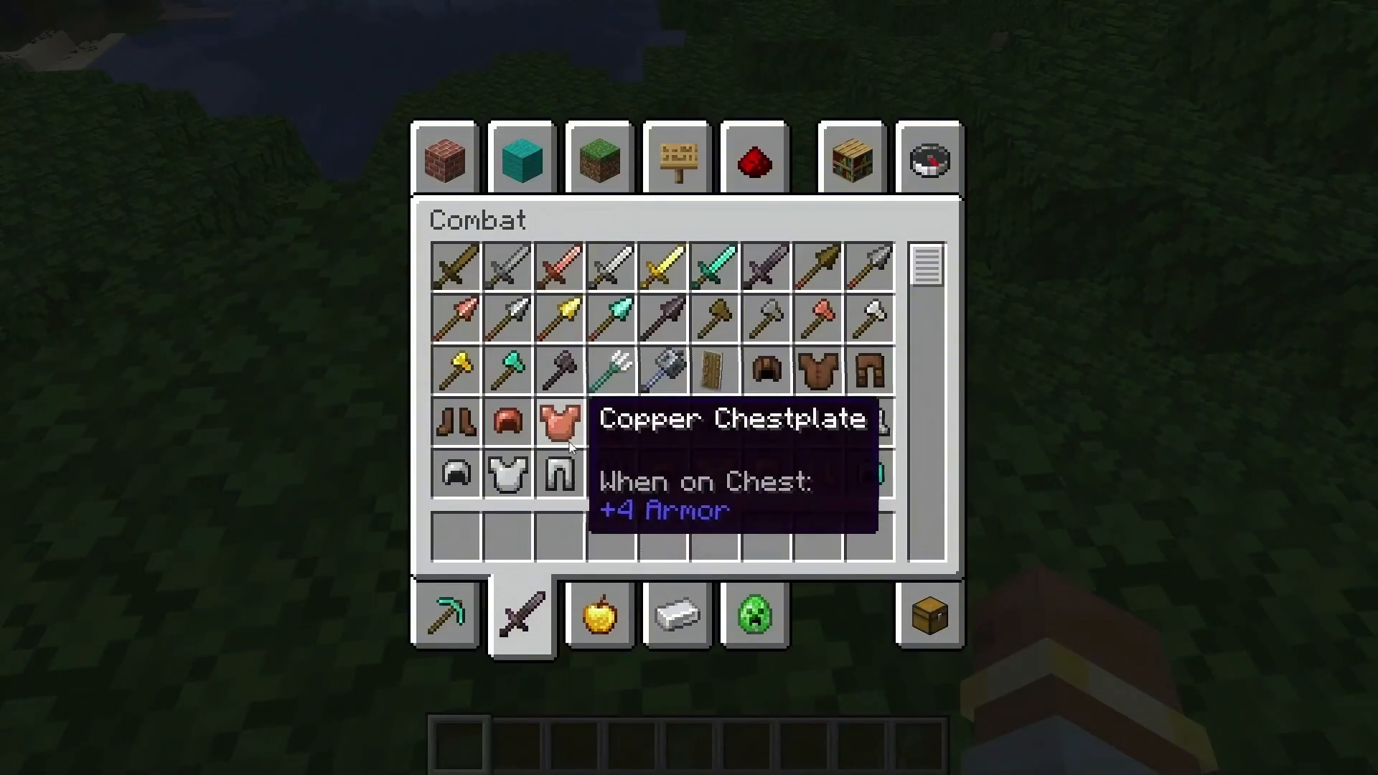
scroll(872, 374, "down", 5)
scroll(871, 373, "down", 1)
scroll(871, 373, "down", 5)
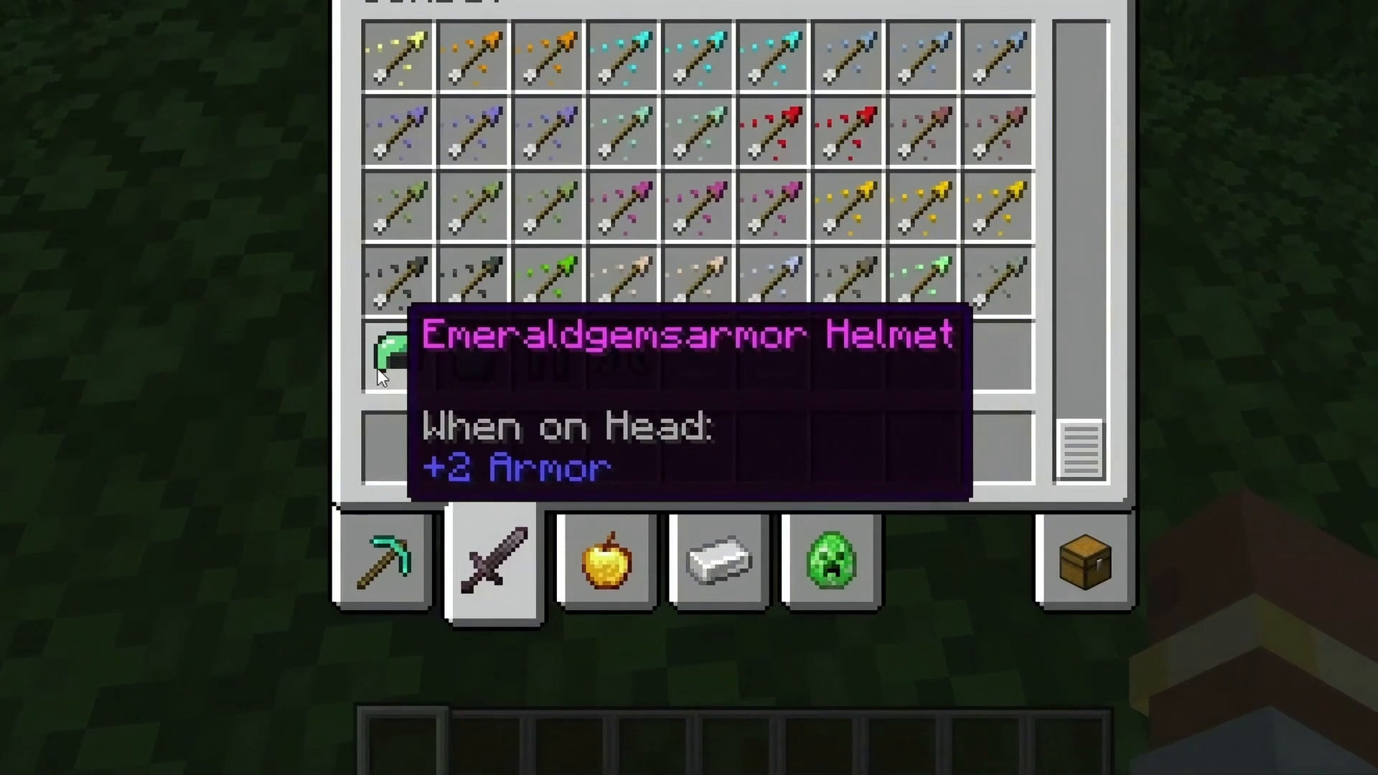
Step: Place the emerald helmet, chestplate, leggings and boots in the hotbar and equip the full set
left_click(378, 368)
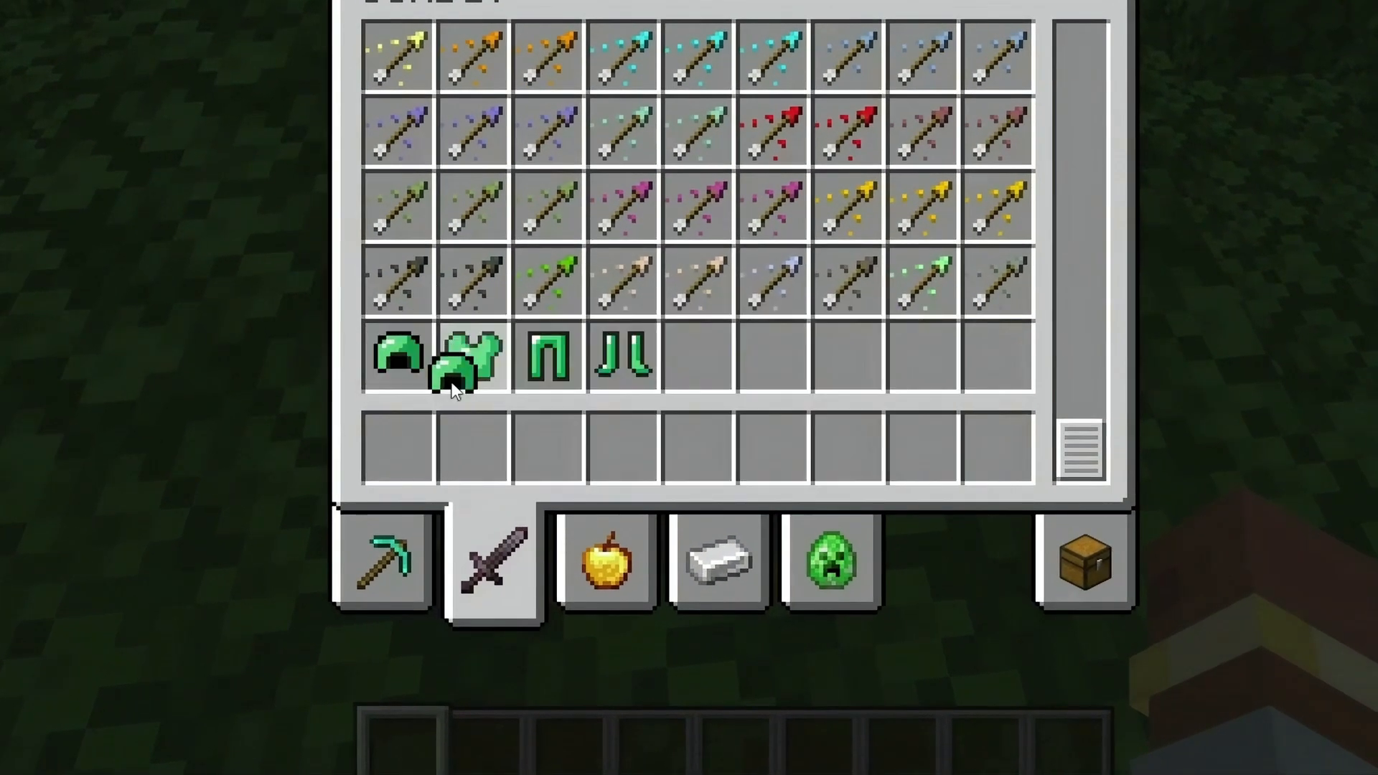
left_click(398, 446)
left_click(465, 369)
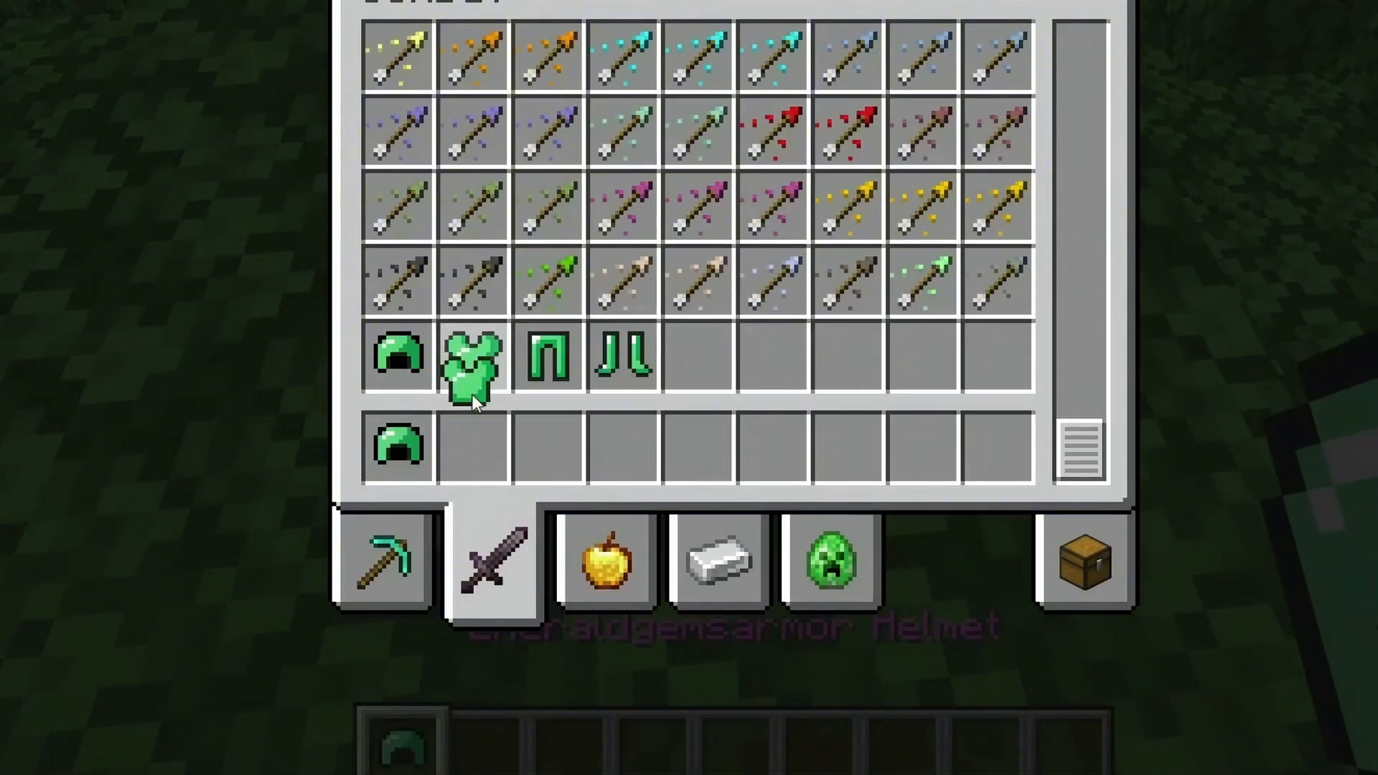
left_click(472, 442)
left_click(534, 359)
left_click(542, 442)
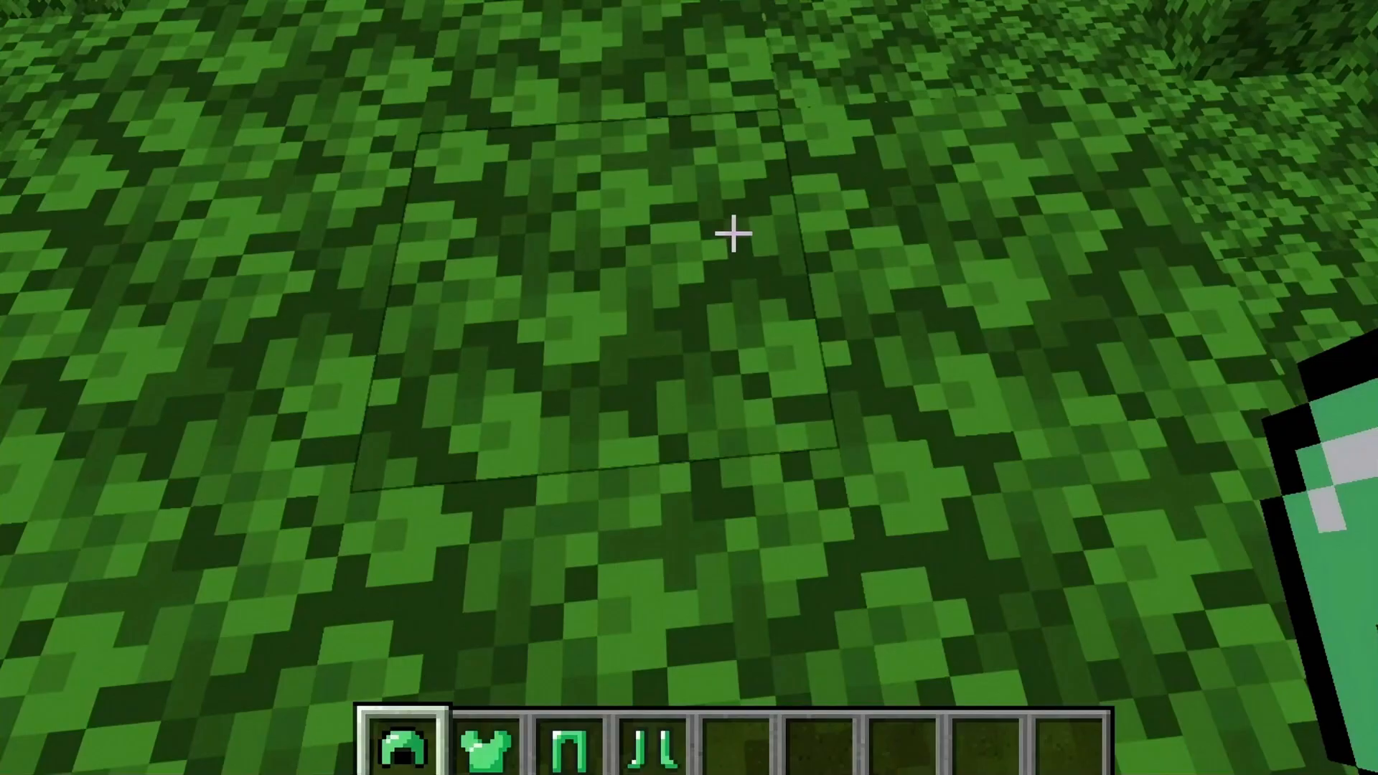
scroll(733, 233, "down", 1)
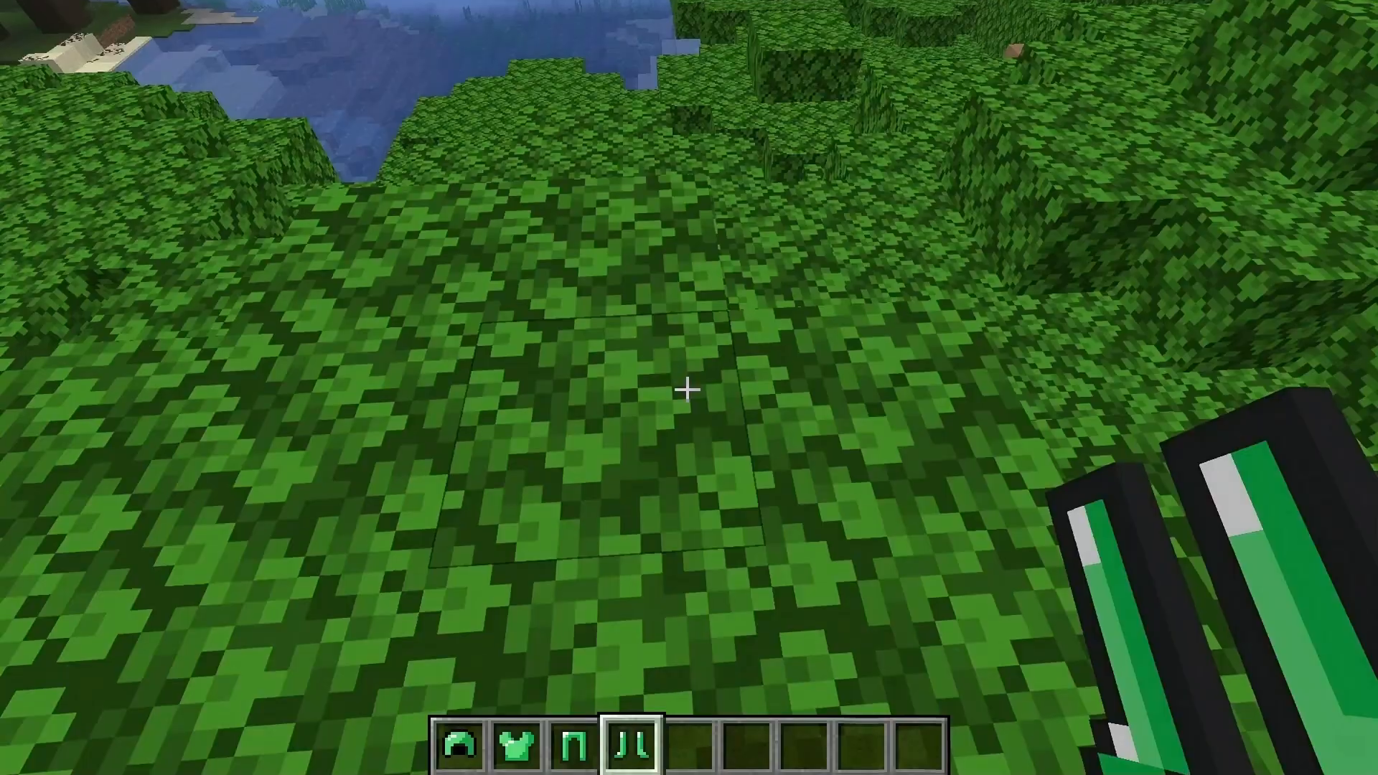
key("e")
key("e")
Step: Set the world time to night with the /time chat command
key("t")
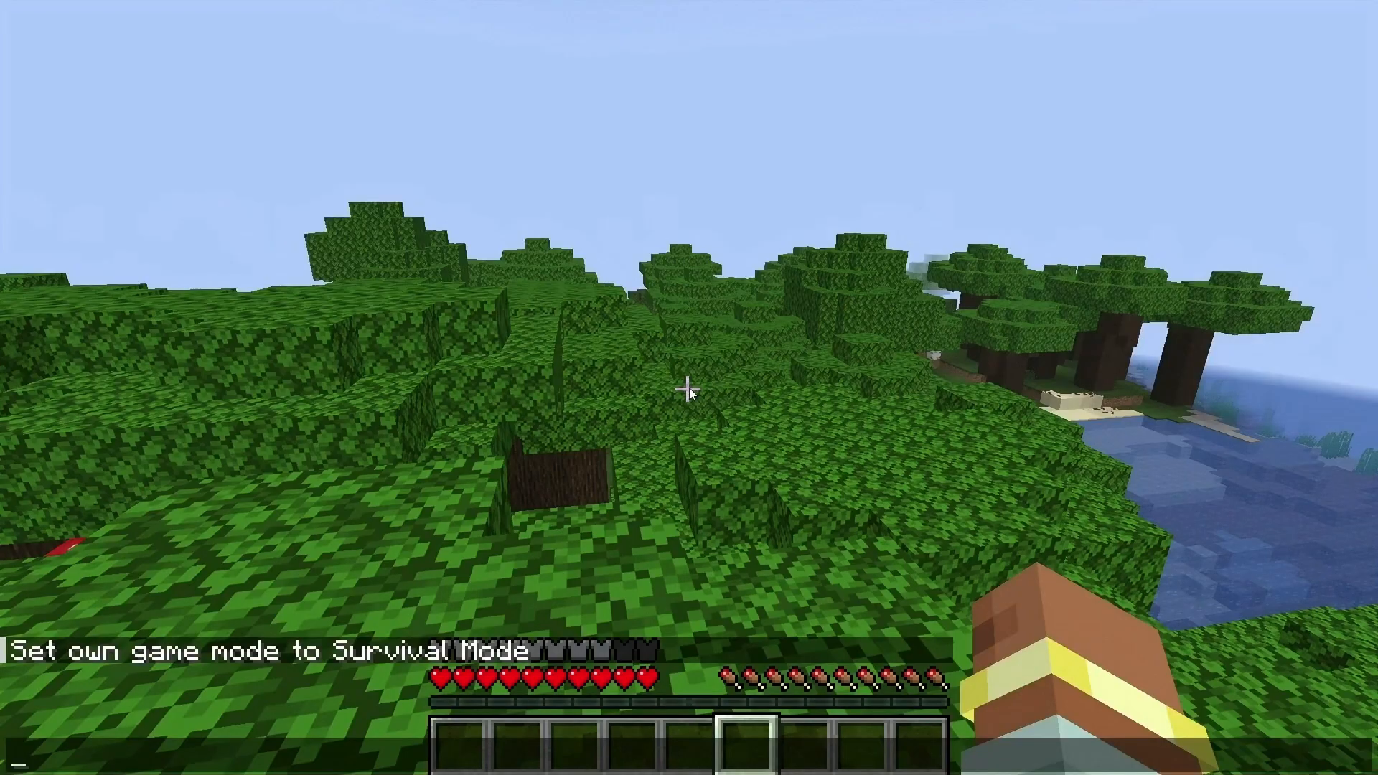
type("/set")
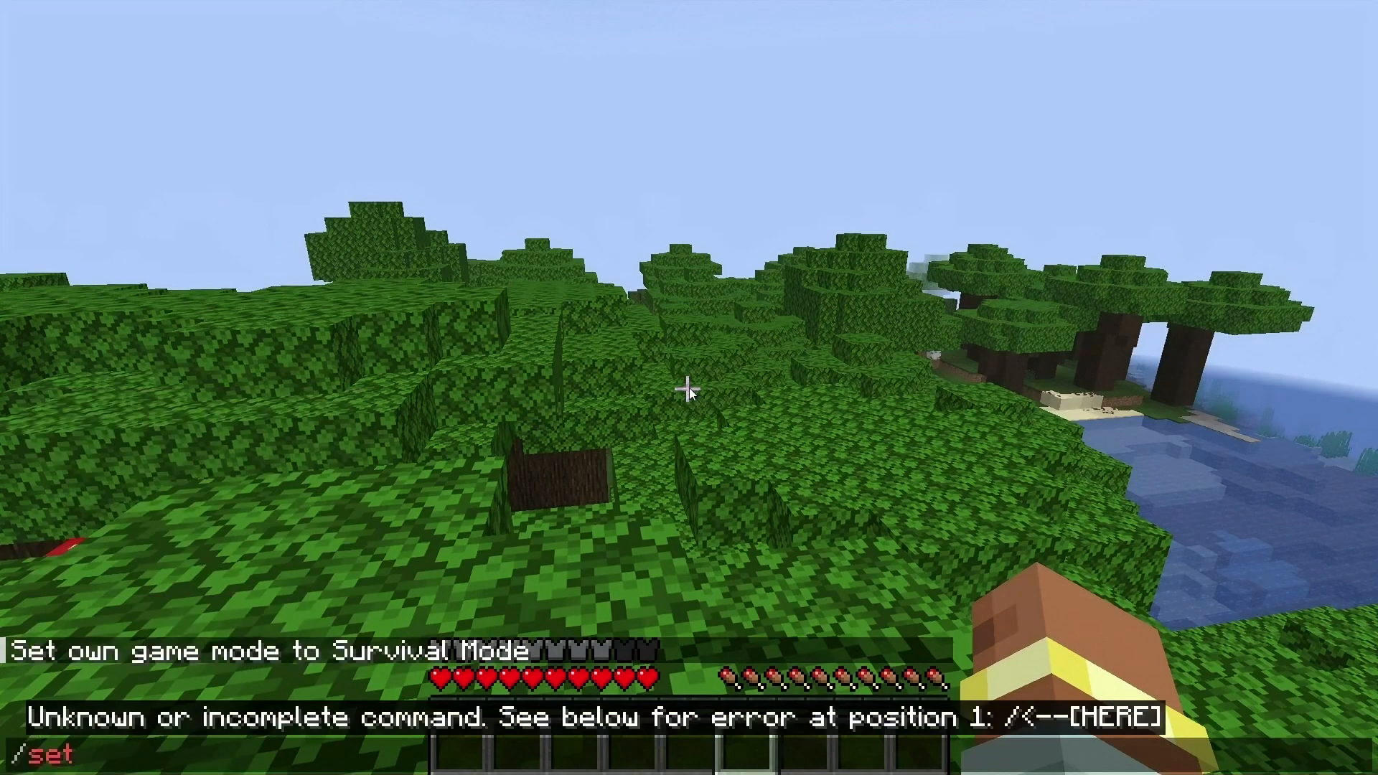
key("BackSpace")
key("BackSpace")
key("BackSpace")
key("BackSpace")
key("BackSpace")
key("BackSpace")
key("BackSpace")
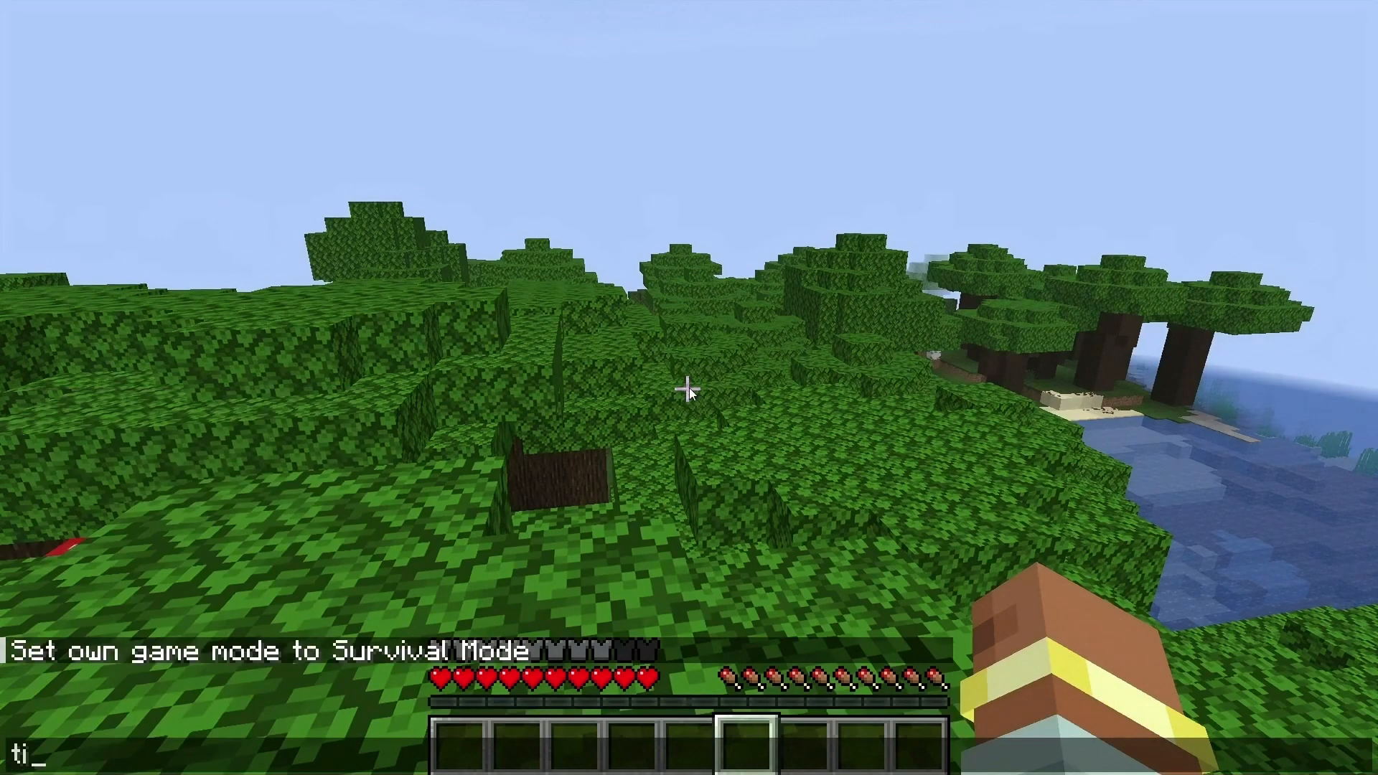
type("/time")
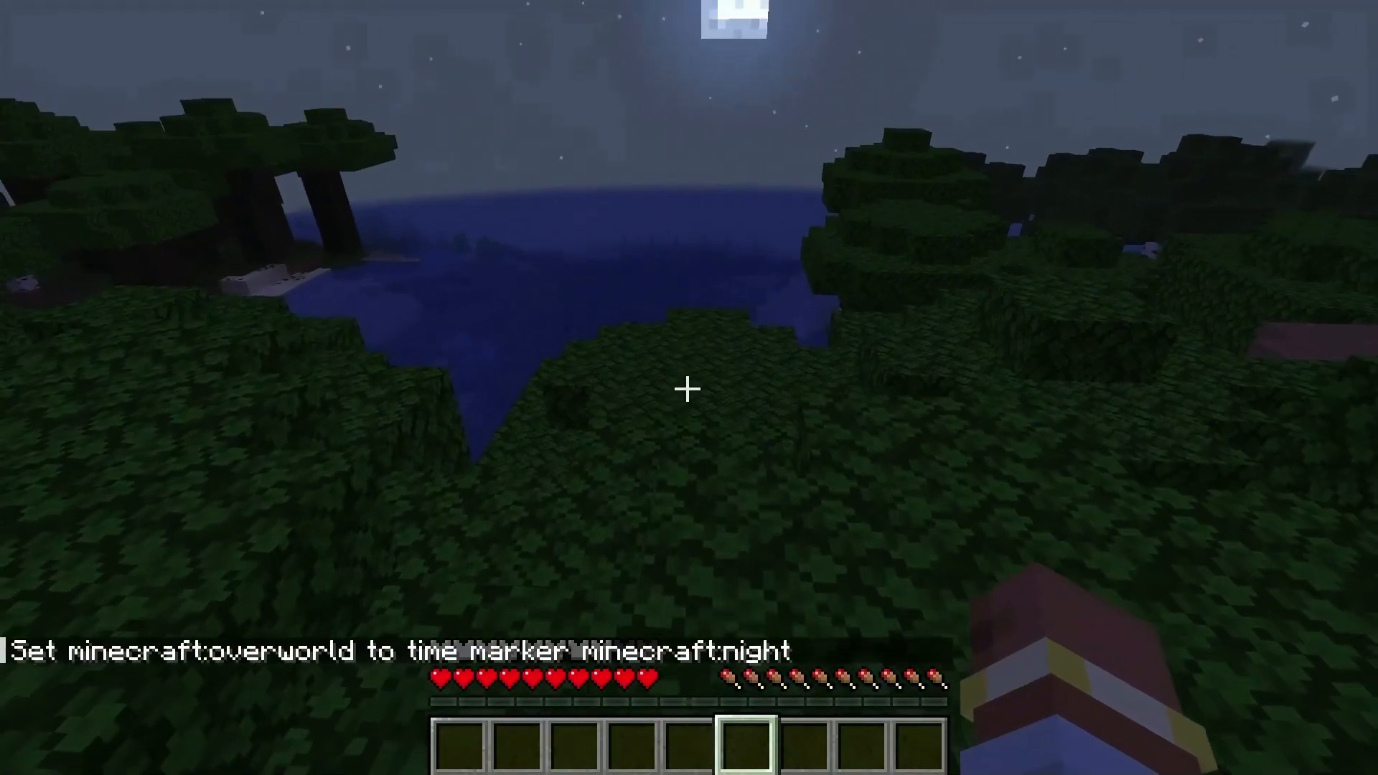
Step: Walk over the treetops to the water and dive in wearing the armor to test its underwater effects at night
key("w")
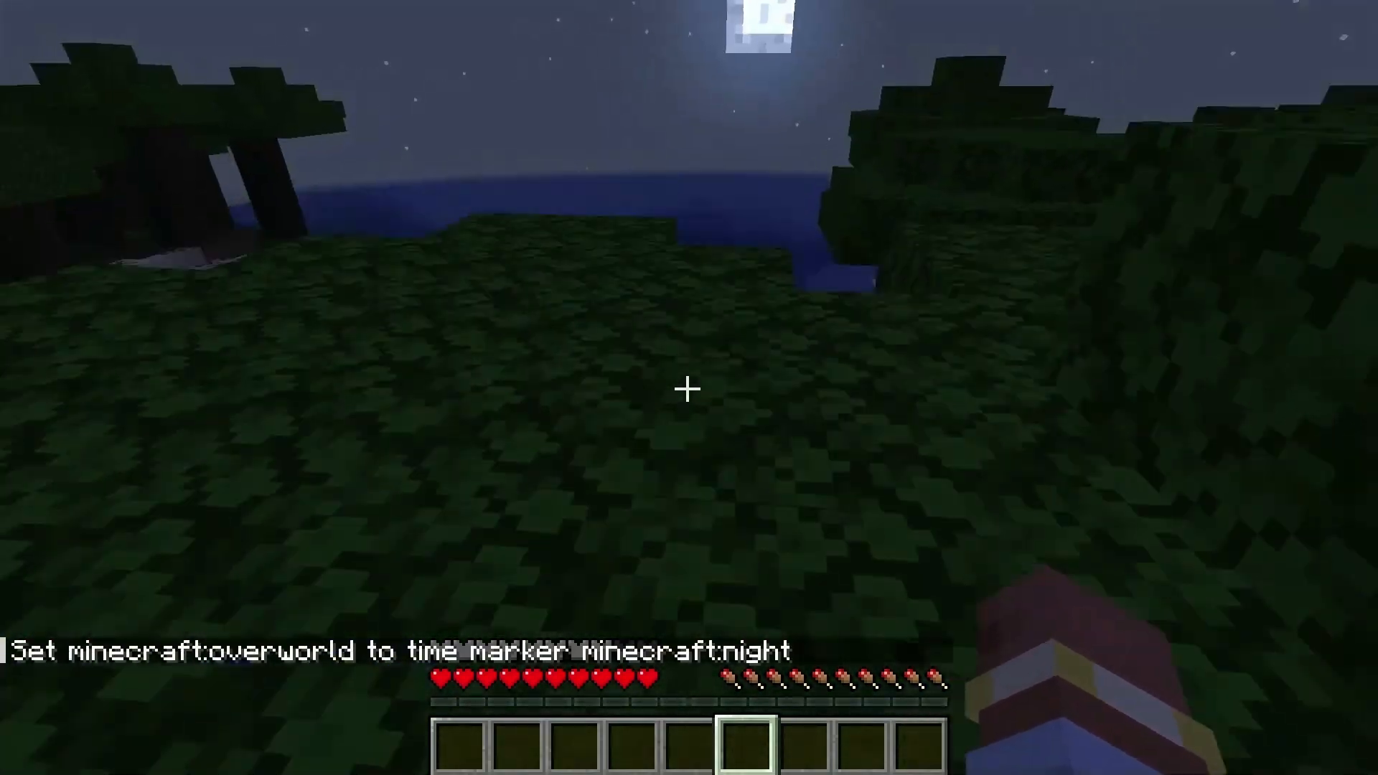
key("w")
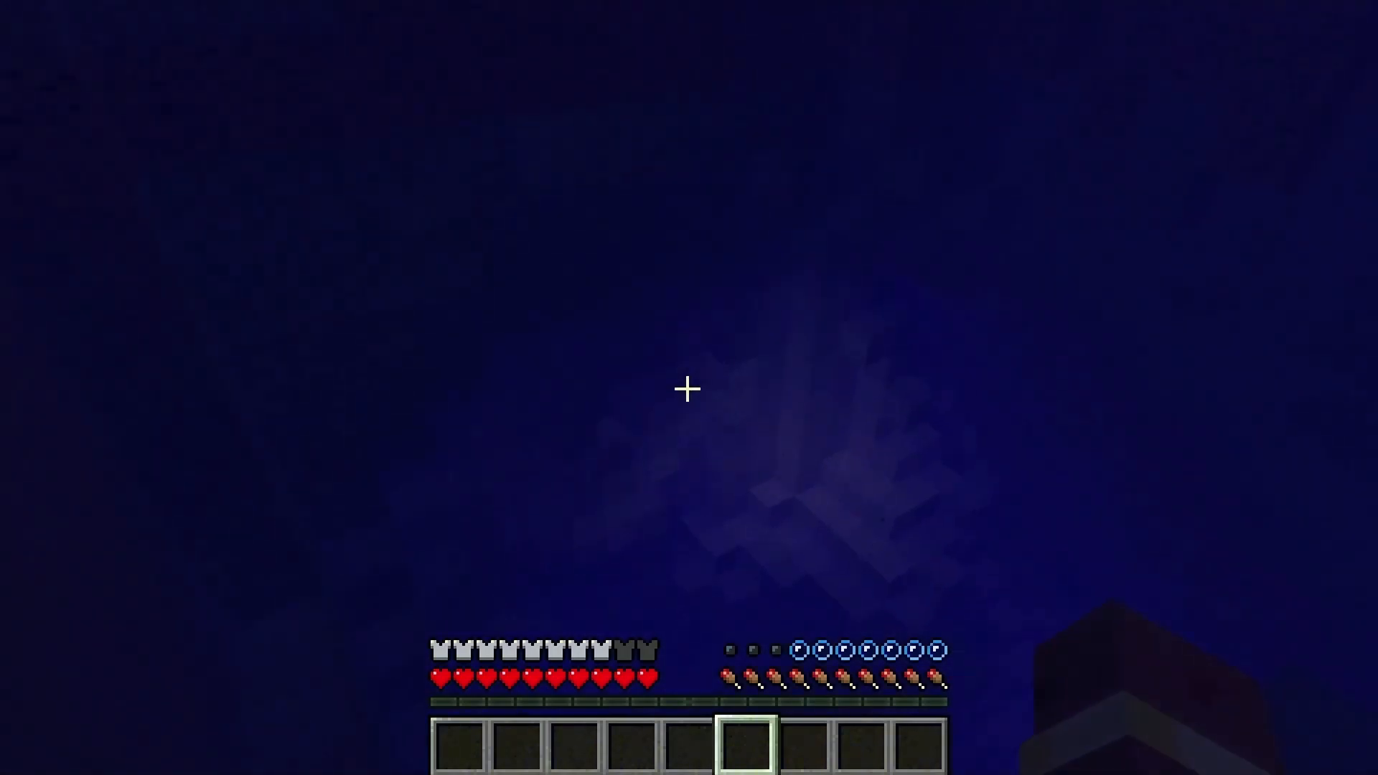
Step: Remove the emerald armor, including the helmet, and walk through the dark birch forest without it
key("e")
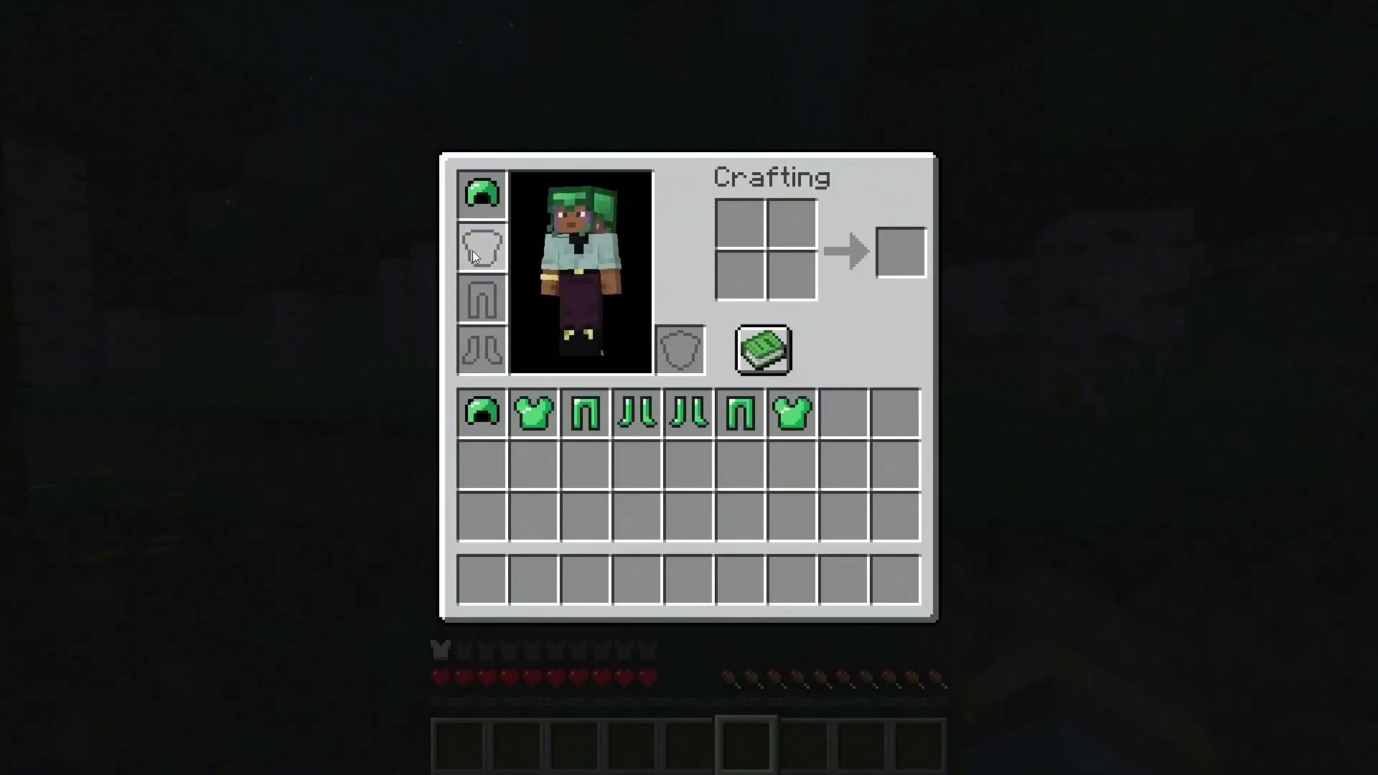
left_click(477, 203, "shift")
key("e")
key("w")
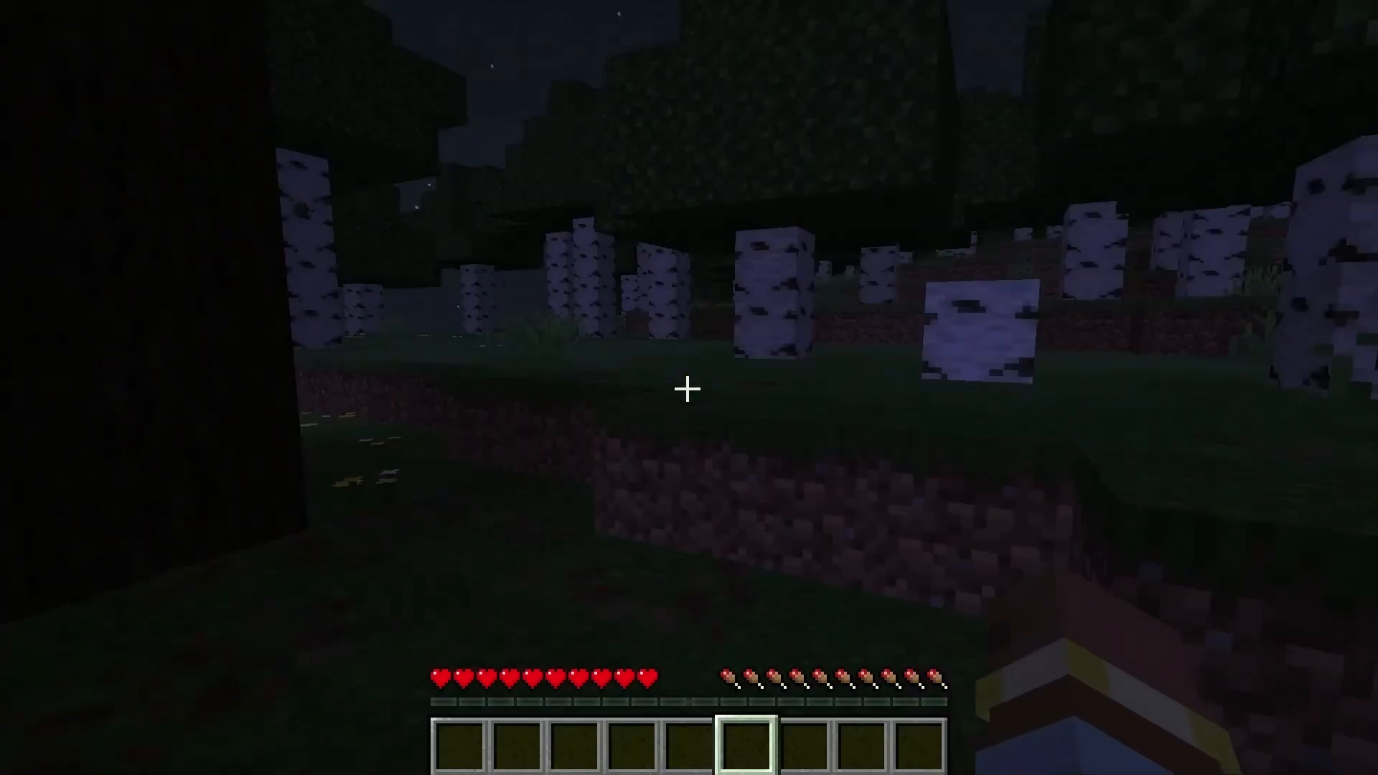
key("space")
key("w")
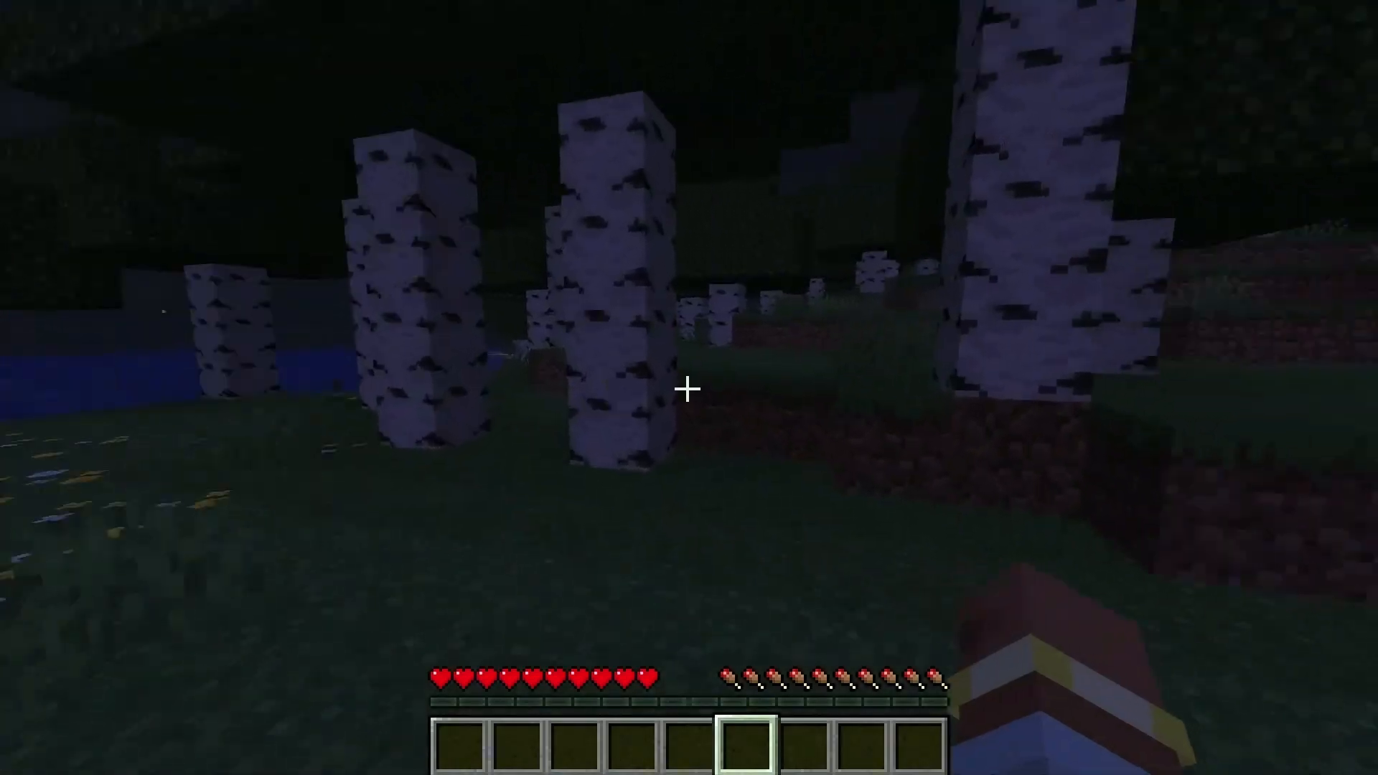
key("w")
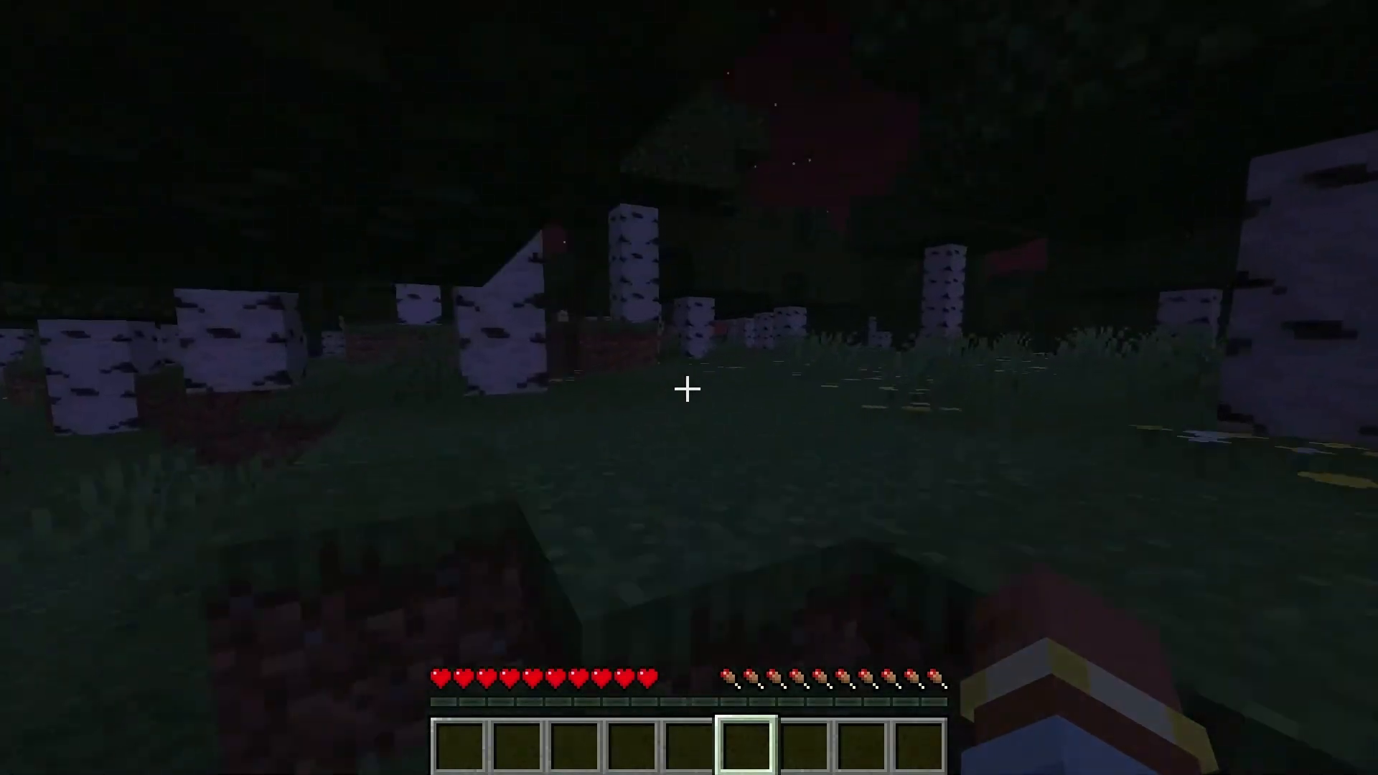
Step: Equip the emerald helmet, chestplate, leggings and boots again, and check the inventory for active effects
key("e")
left_click(477, 413, "shift")
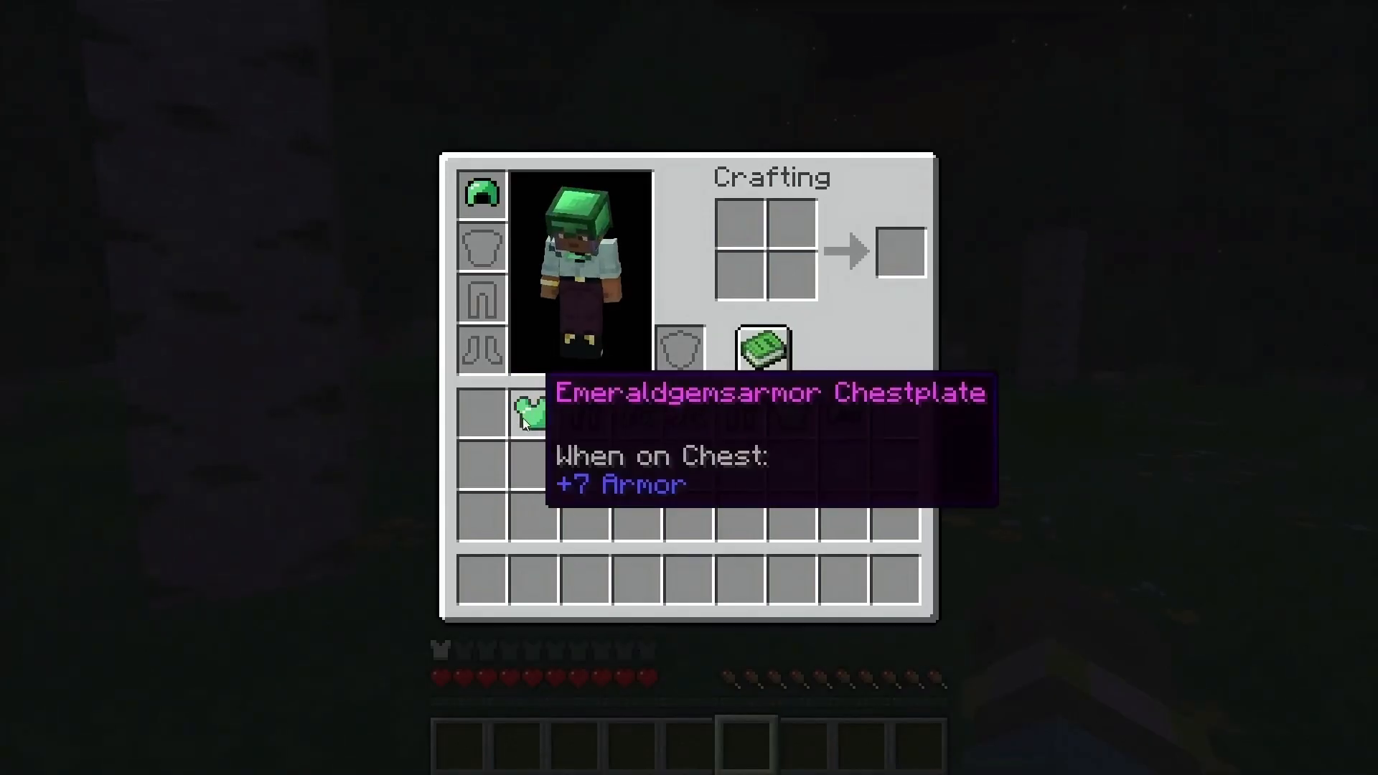
left_click(532, 413, "shift")
left_click(584, 413, "shift")
left_click(637, 413, "shift")
key("e")
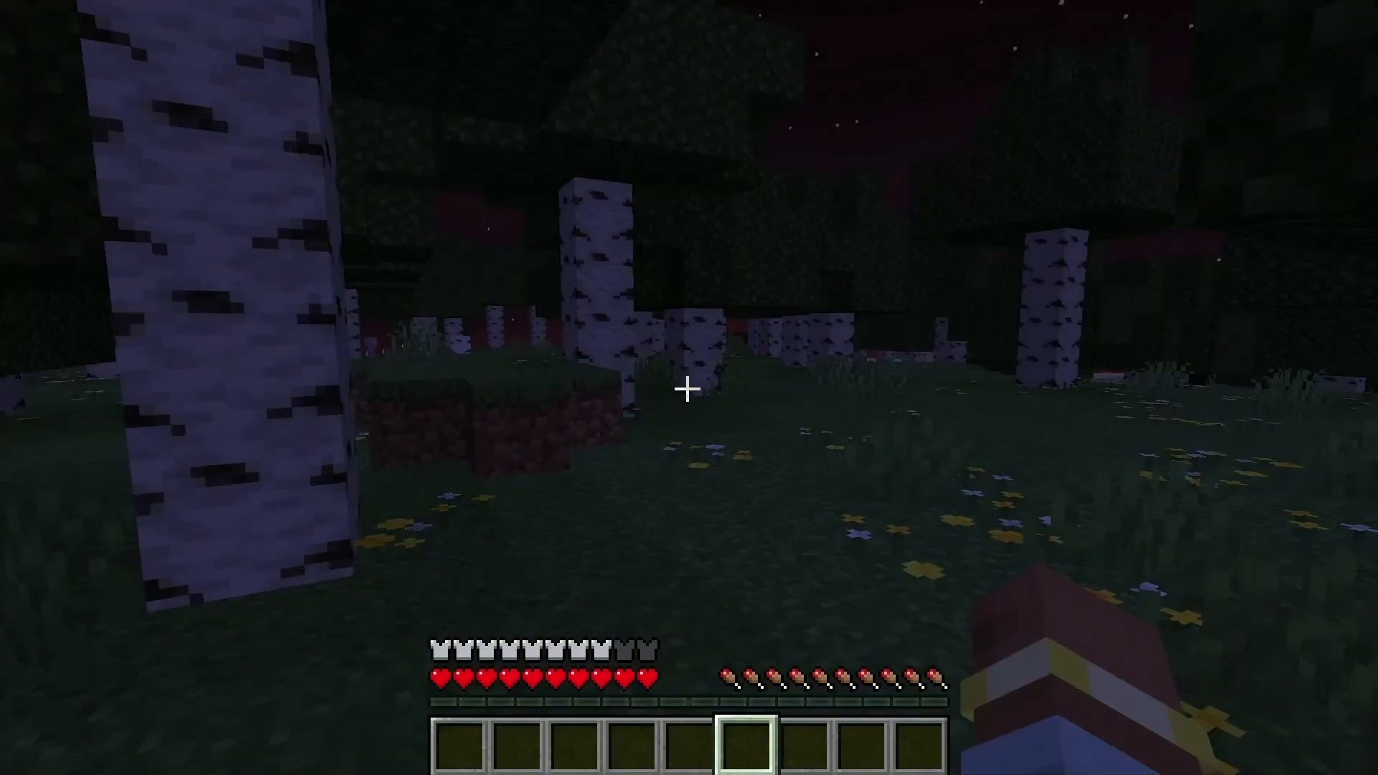
key("w")
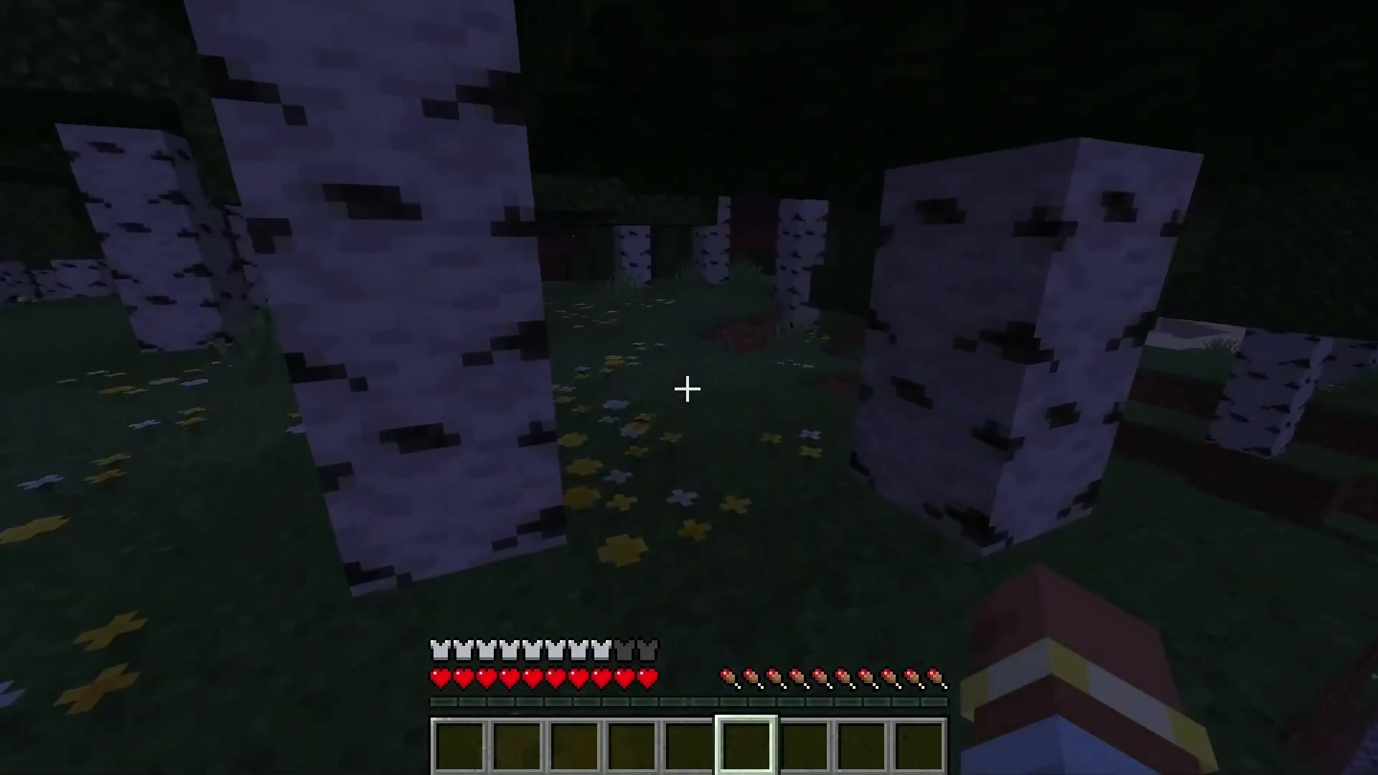
key("e")
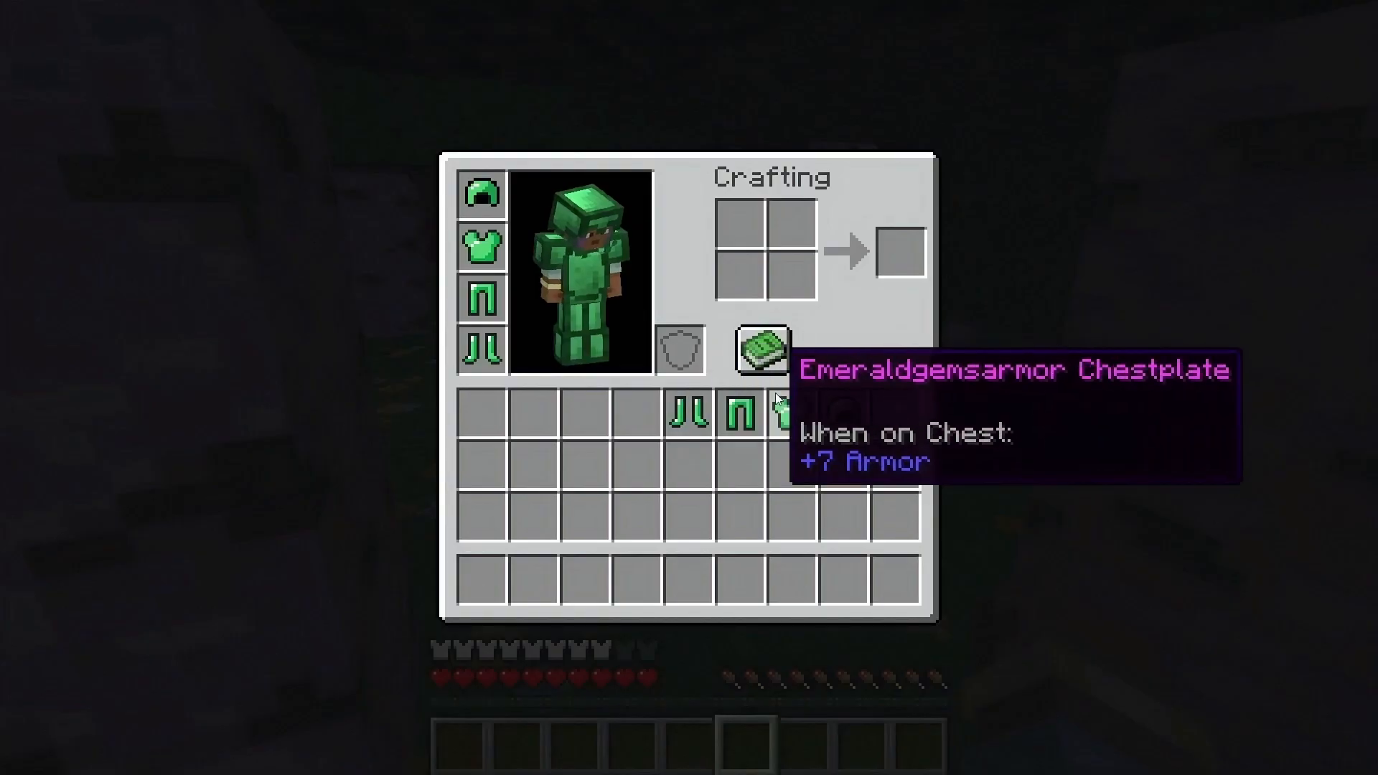
key("e")
Step: Save and quit the world, close Minecraft, and run the client again from MCreator
key("Escape")
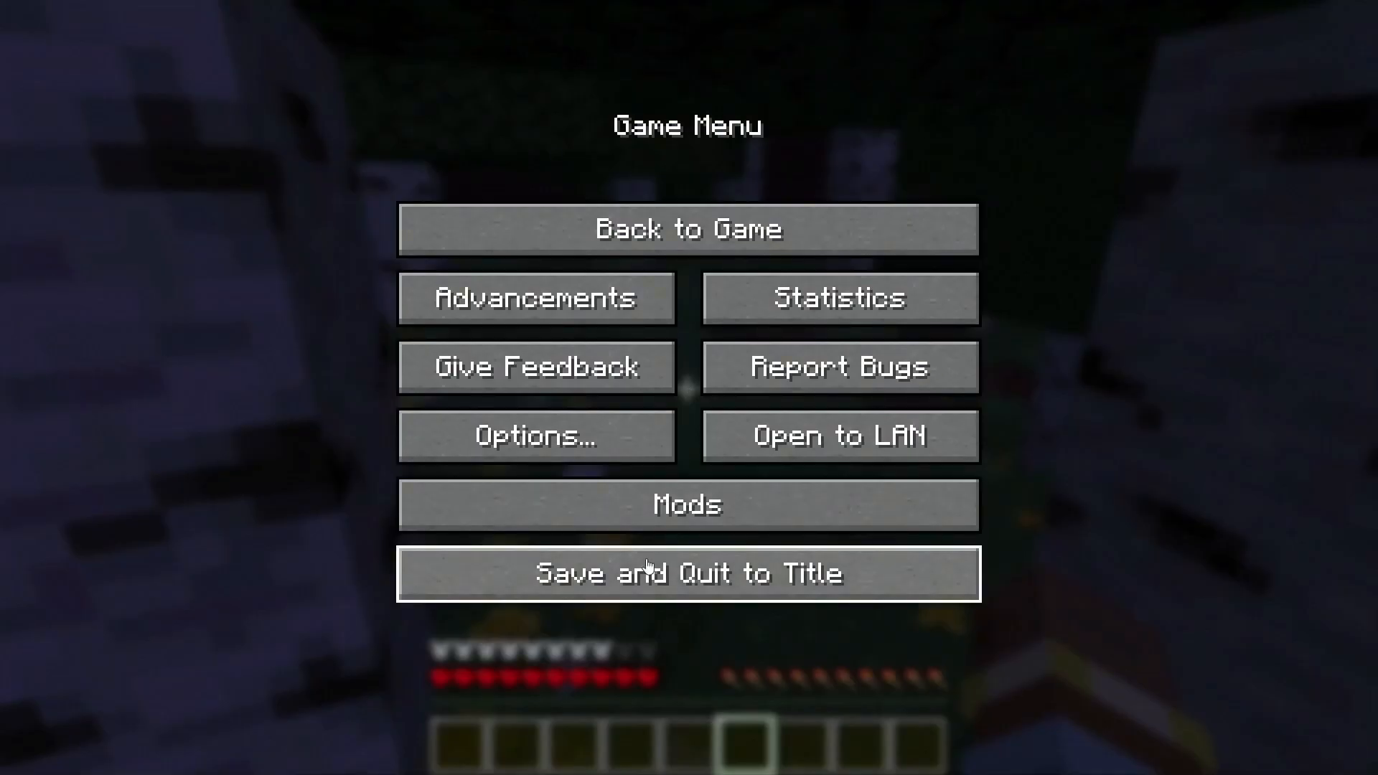
left_click(649, 567)
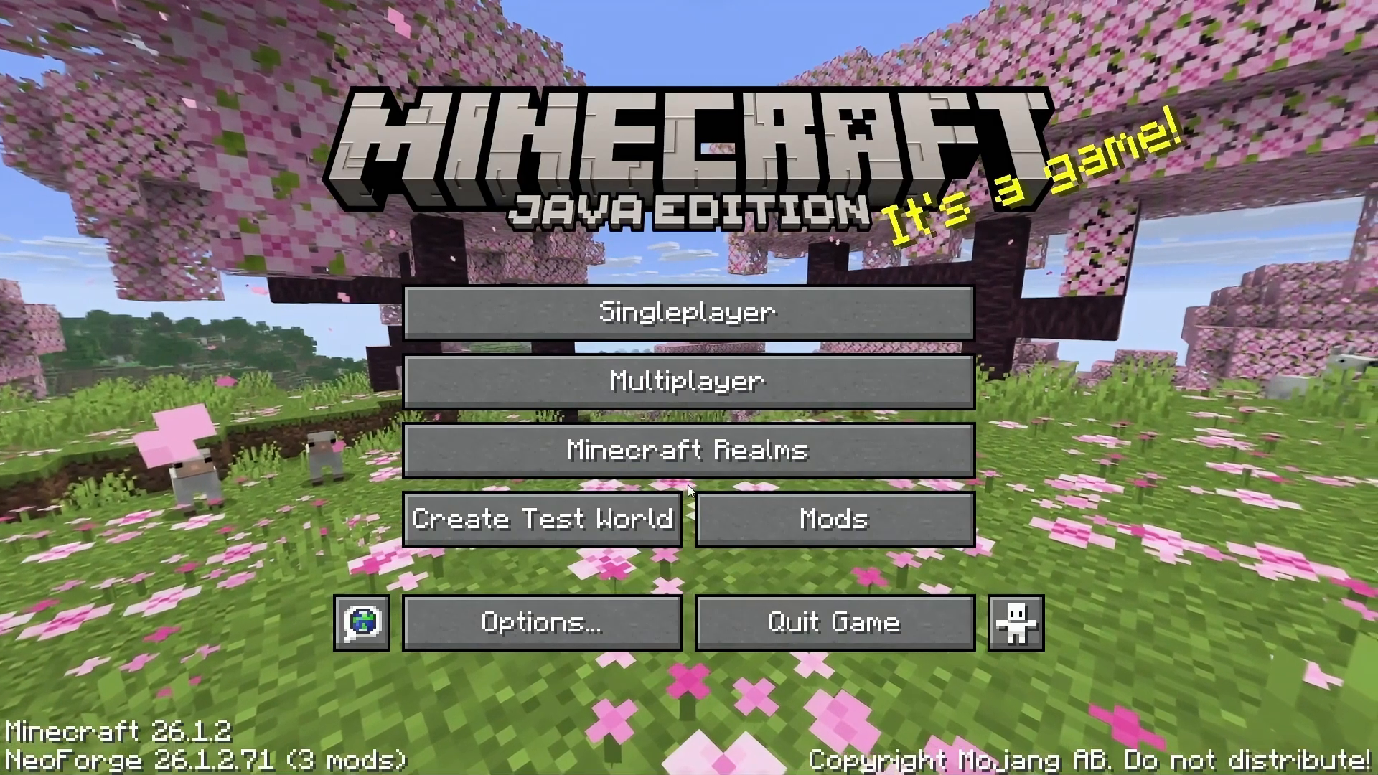
left_click(718, 622)
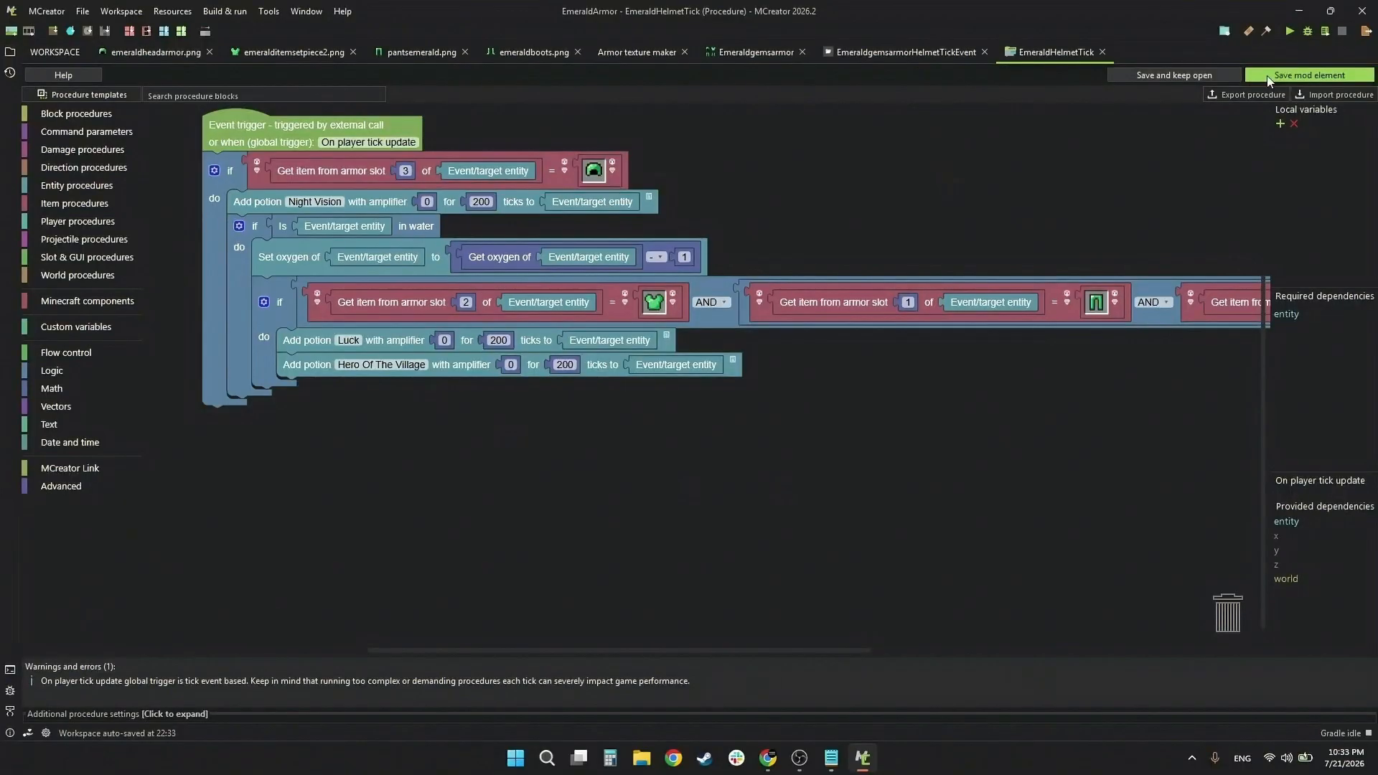
left_click(1289, 31)
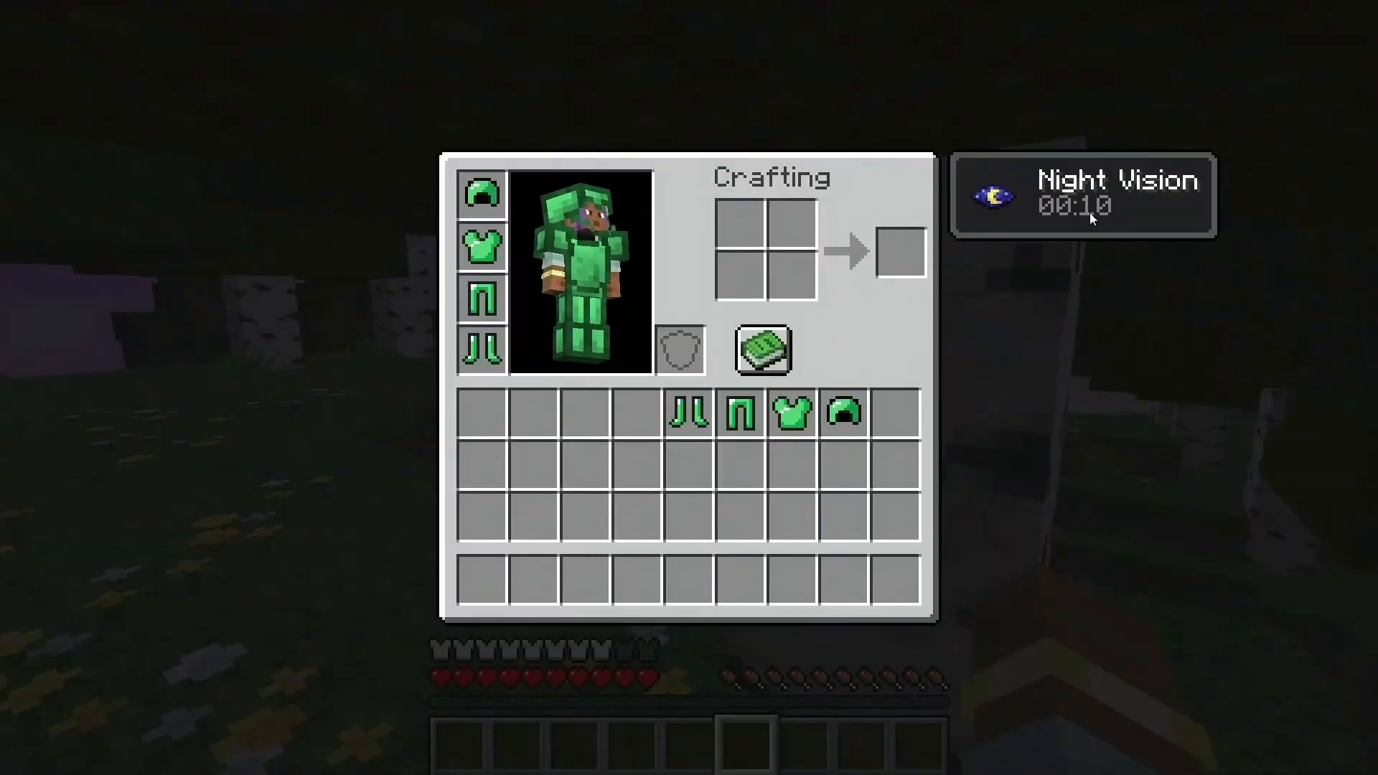
Step: Explore the birch forest and the beach up to the turtle to examine the Night Vision effect of the armor at night
key("e")
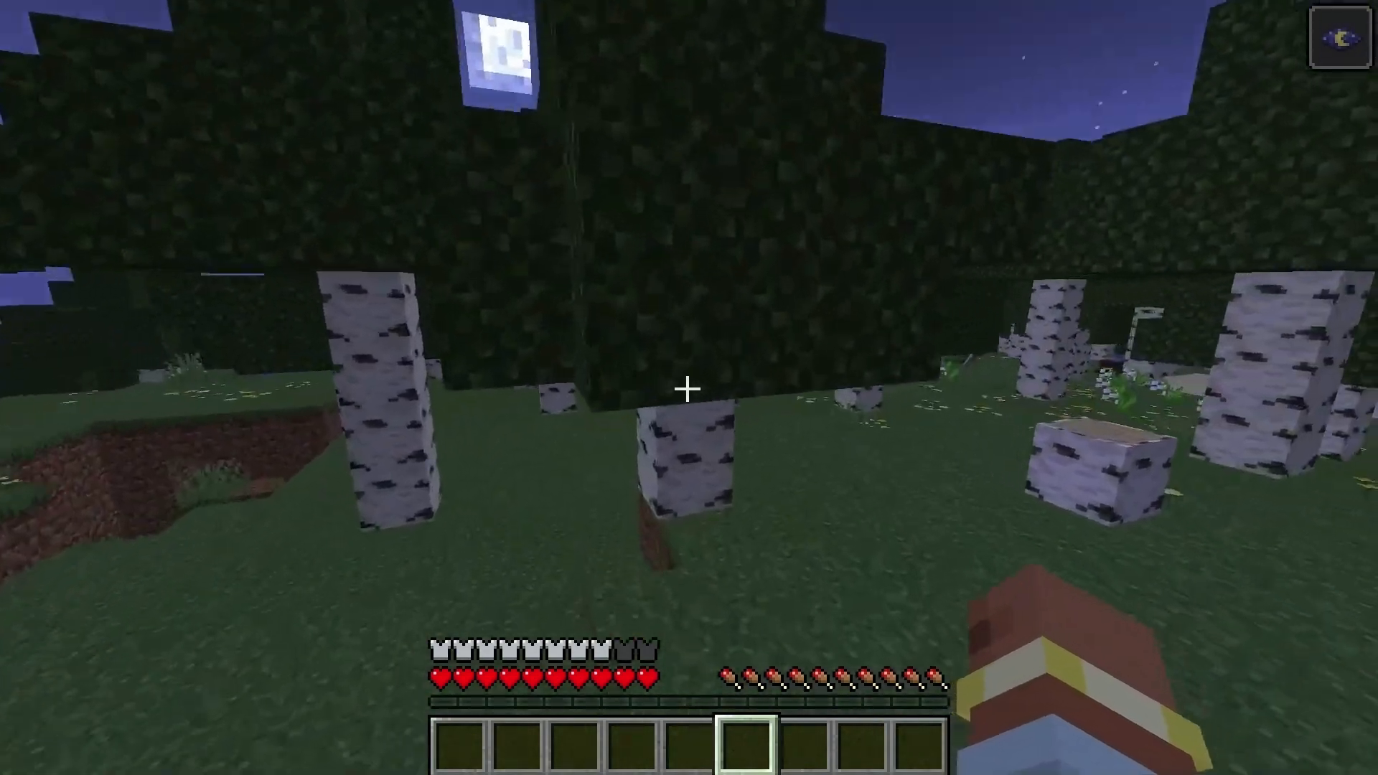
key("w")
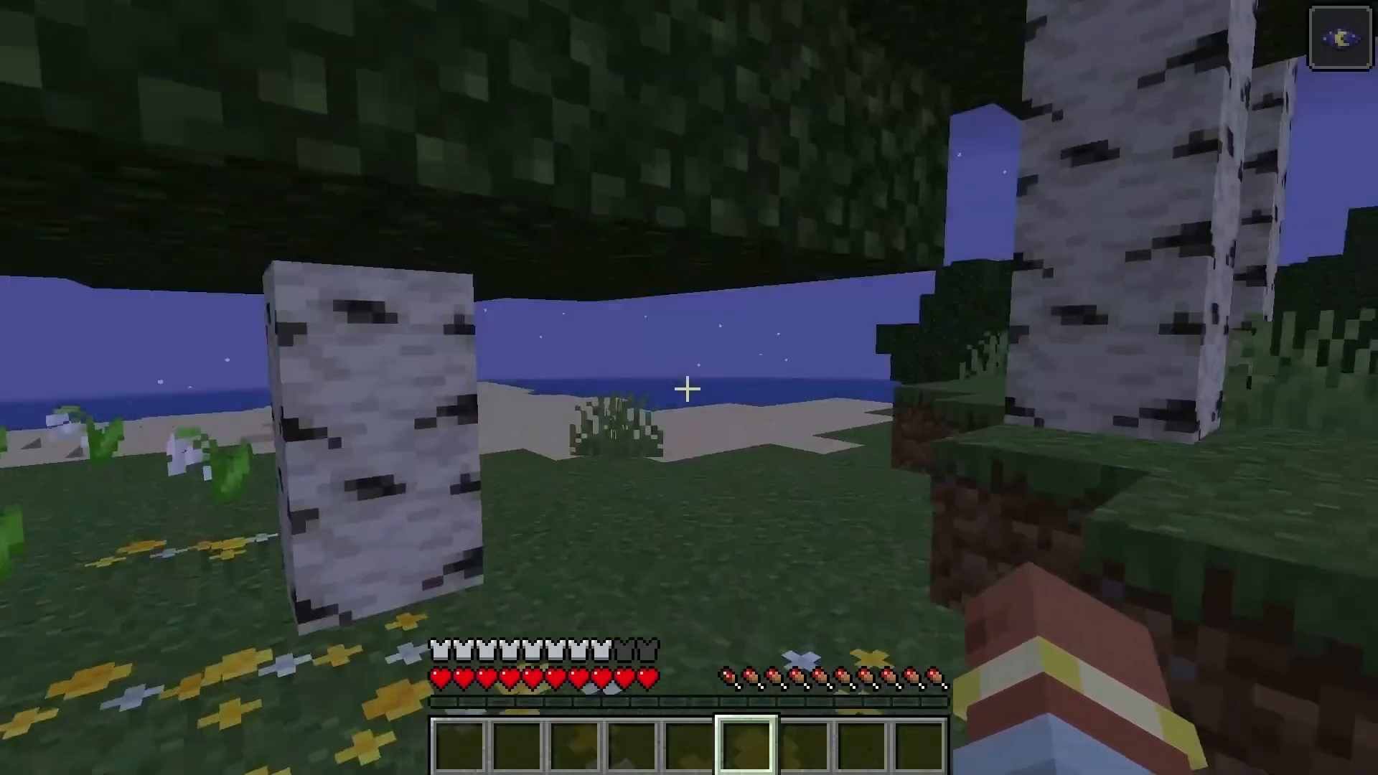
key("e")
key("e")
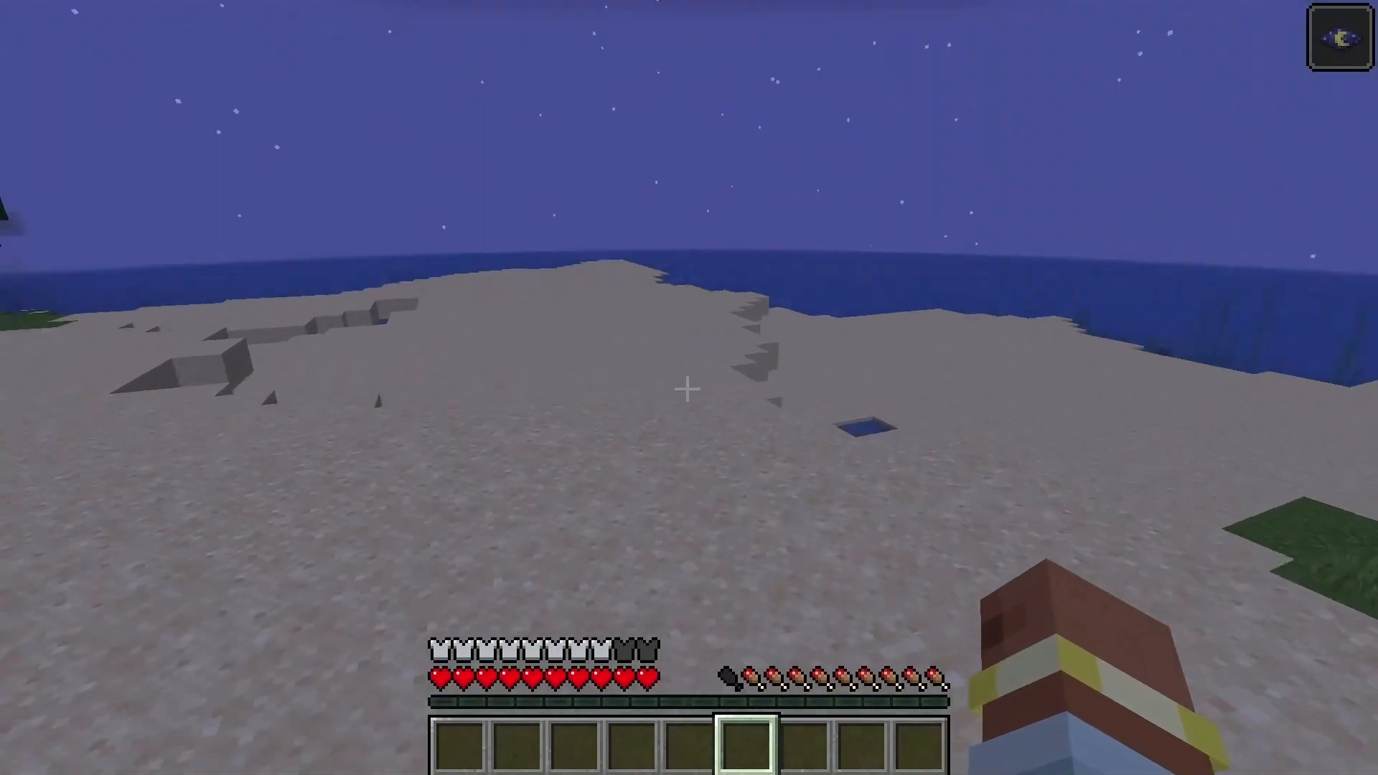
key("w")
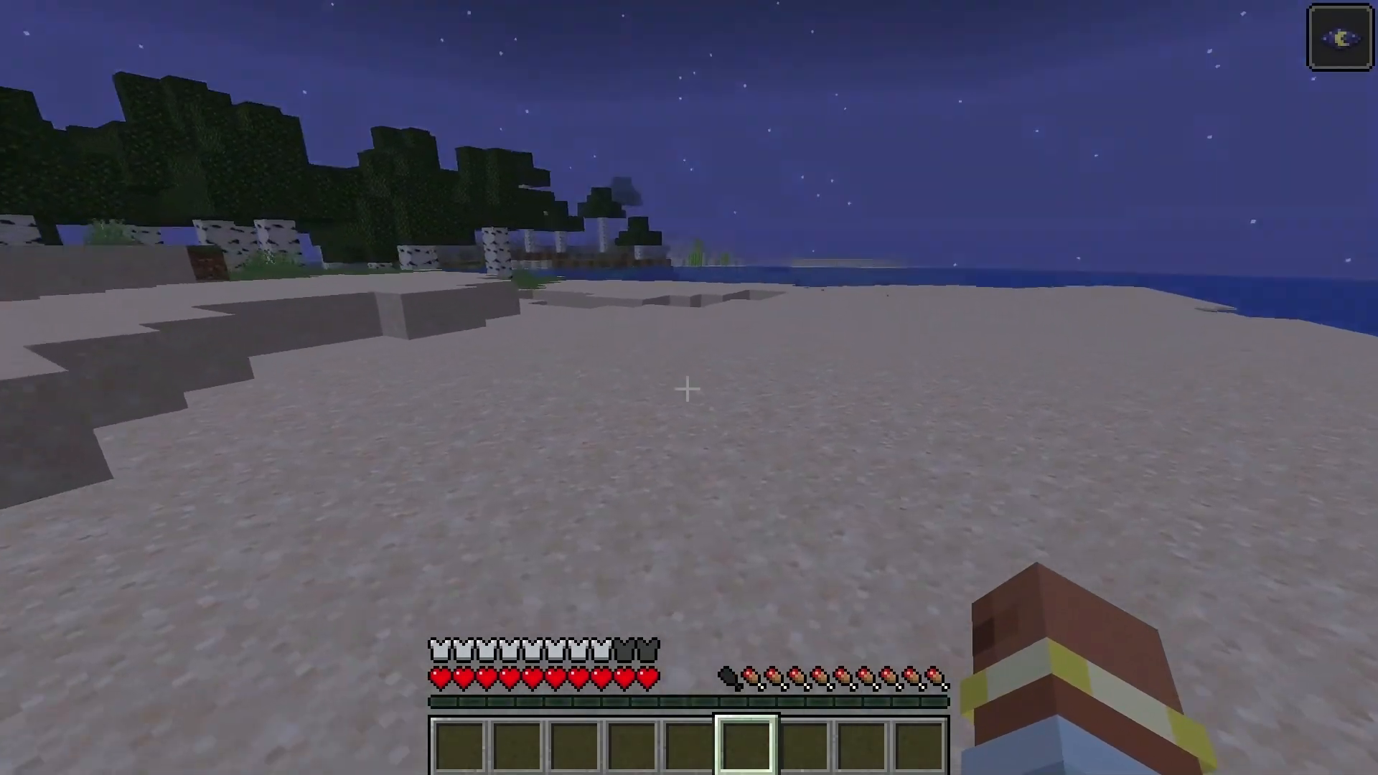
key("w")
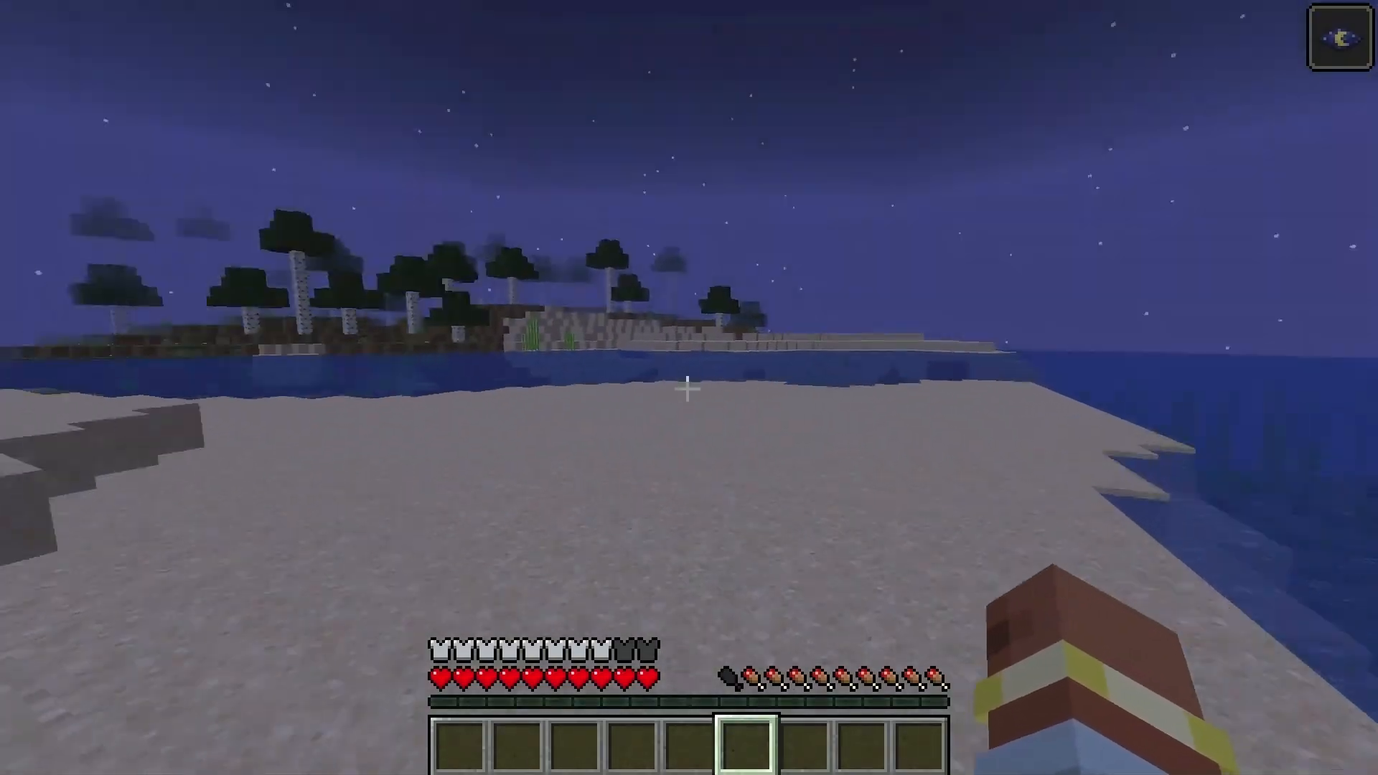
key("w")
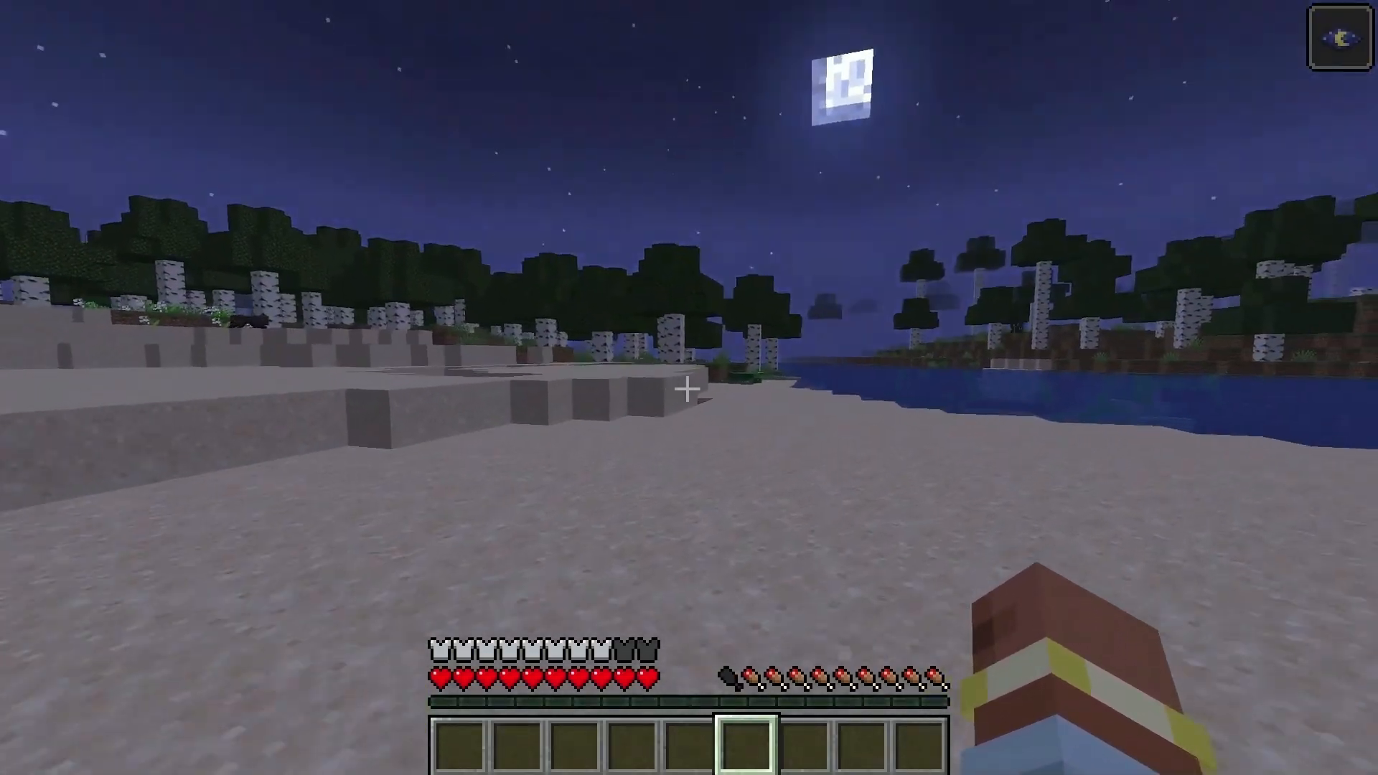
key("w")
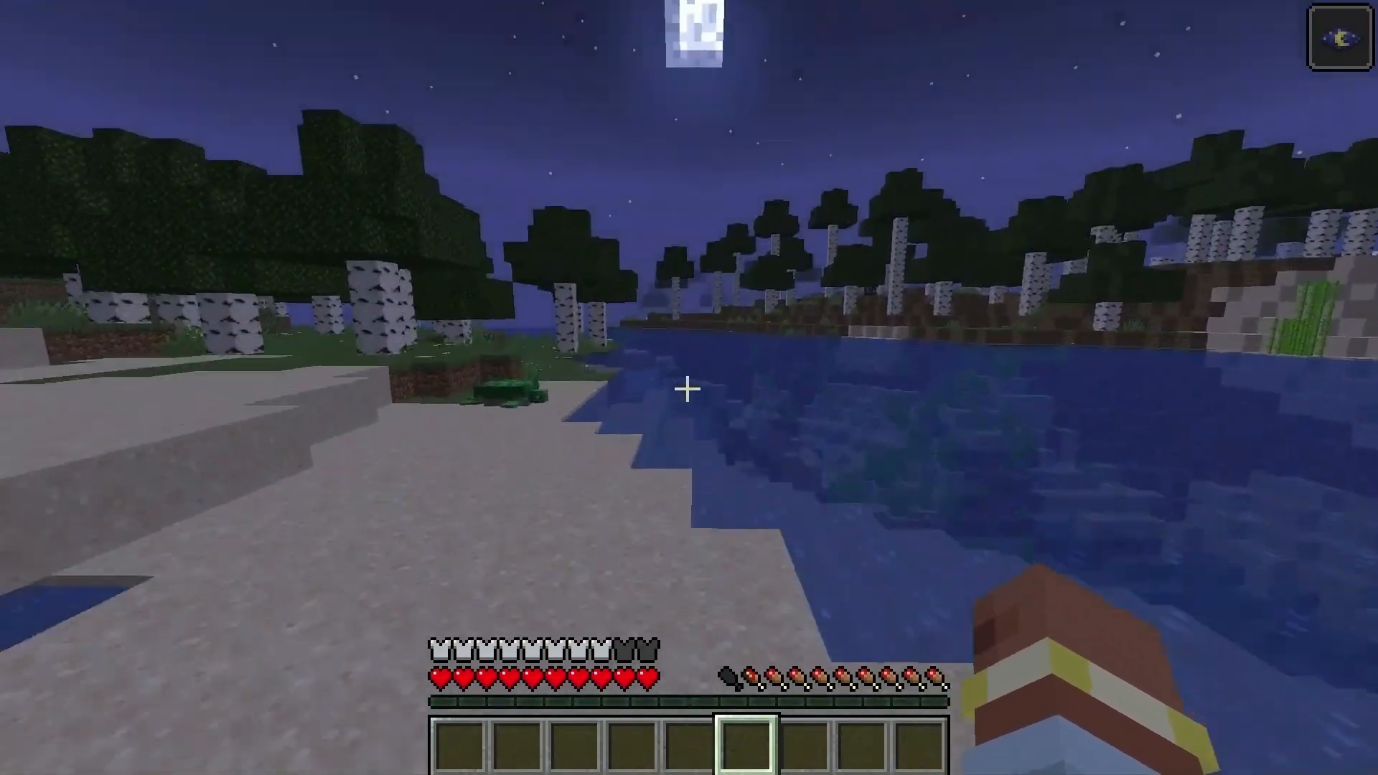
key("w")
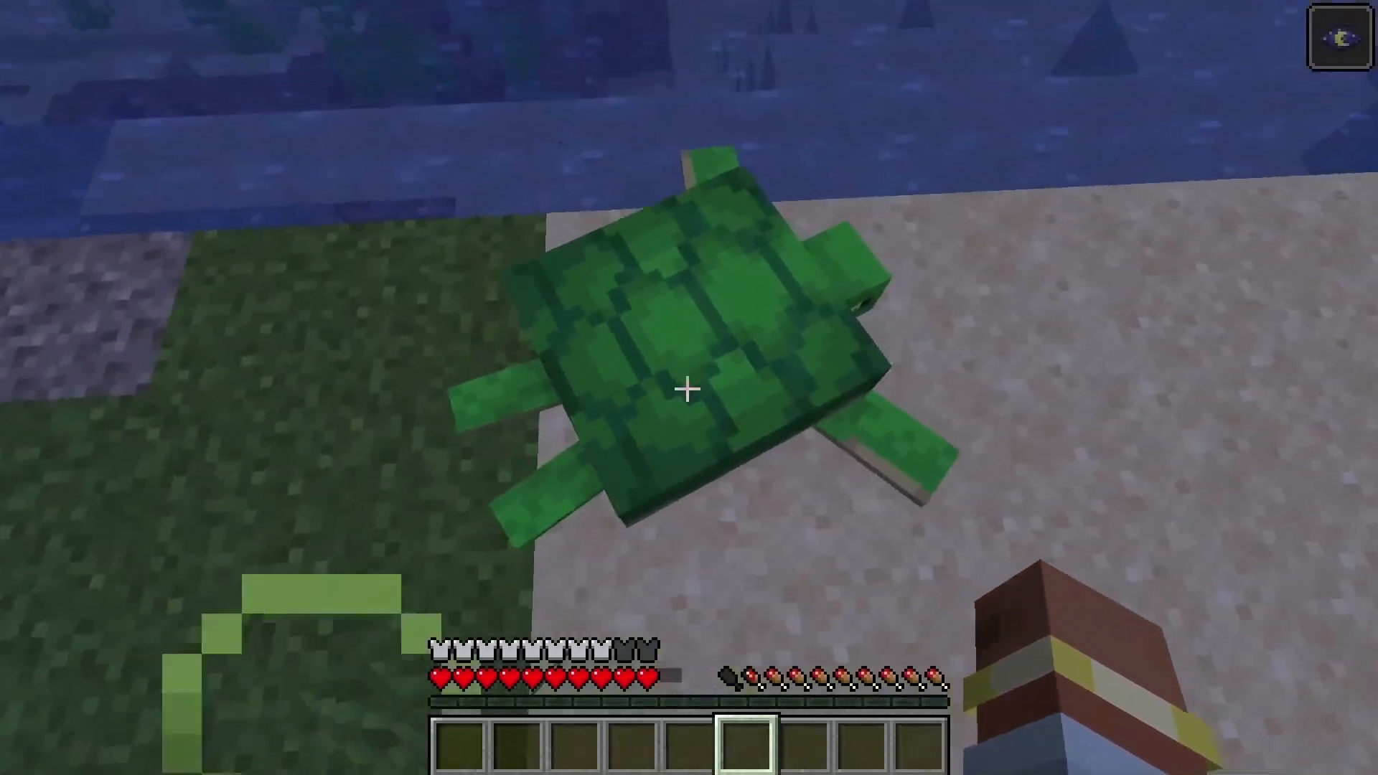
Step: Check the active effects in the inventory once more, and save and quit the world to the title screen
key("e")
key("e")
key("Escape")
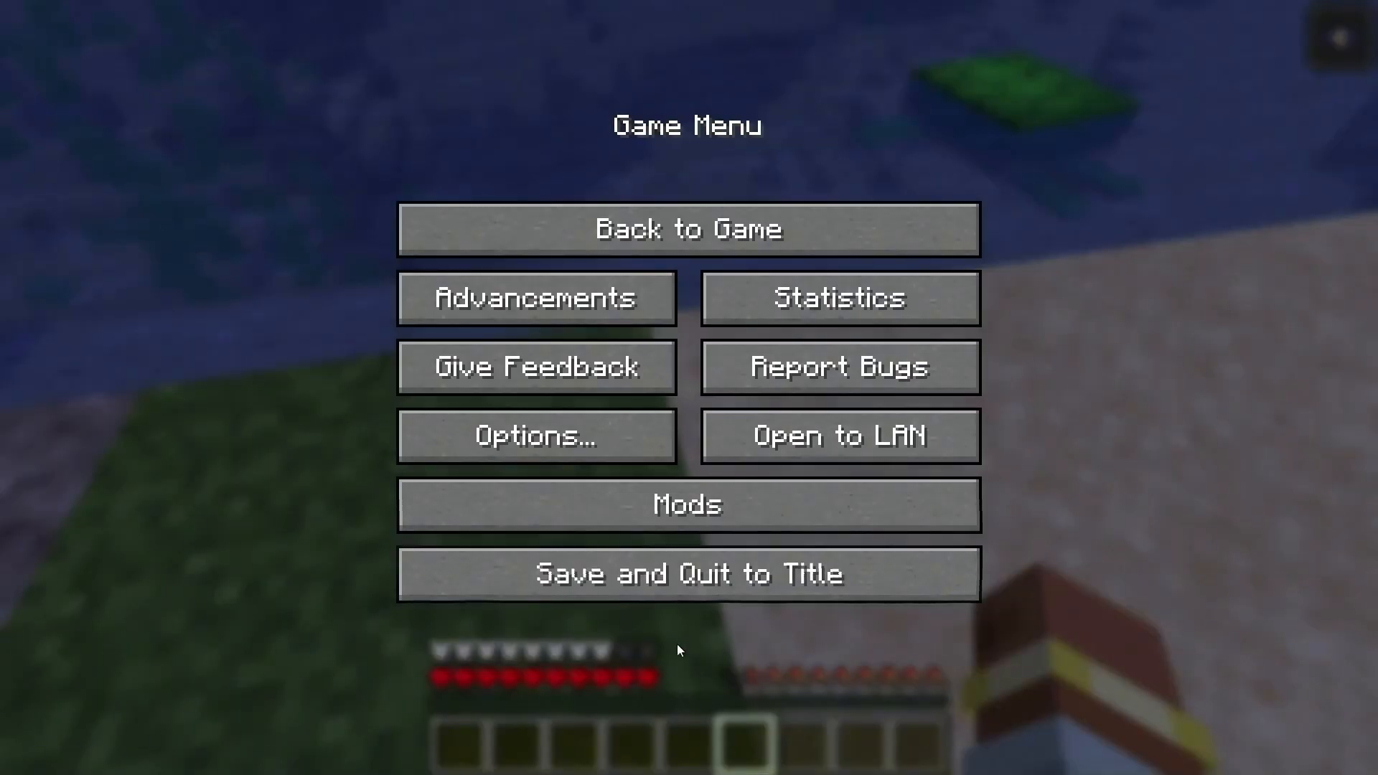
left_click(635, 567)
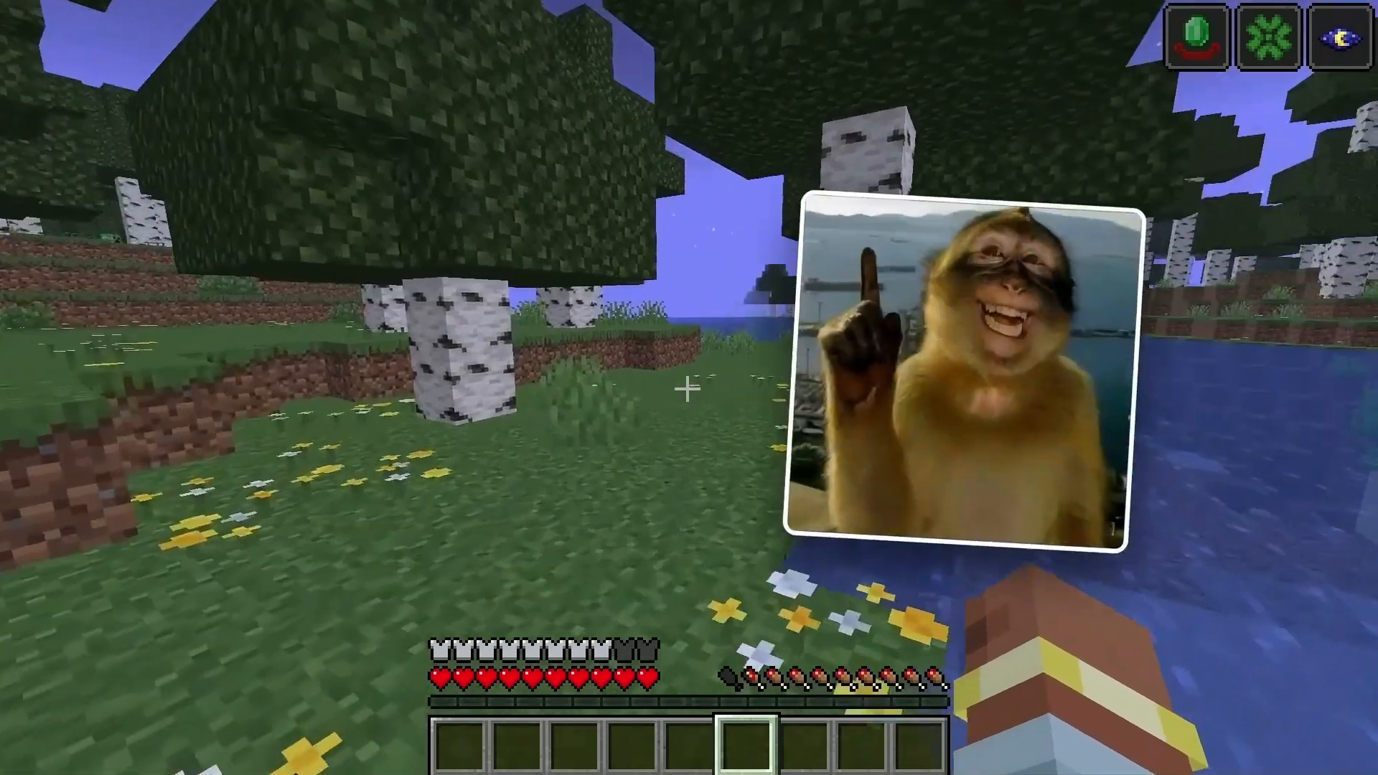
Step: Examine the full emerald set's active effects in the inventory and walk along the lakeshore at night
key("e")
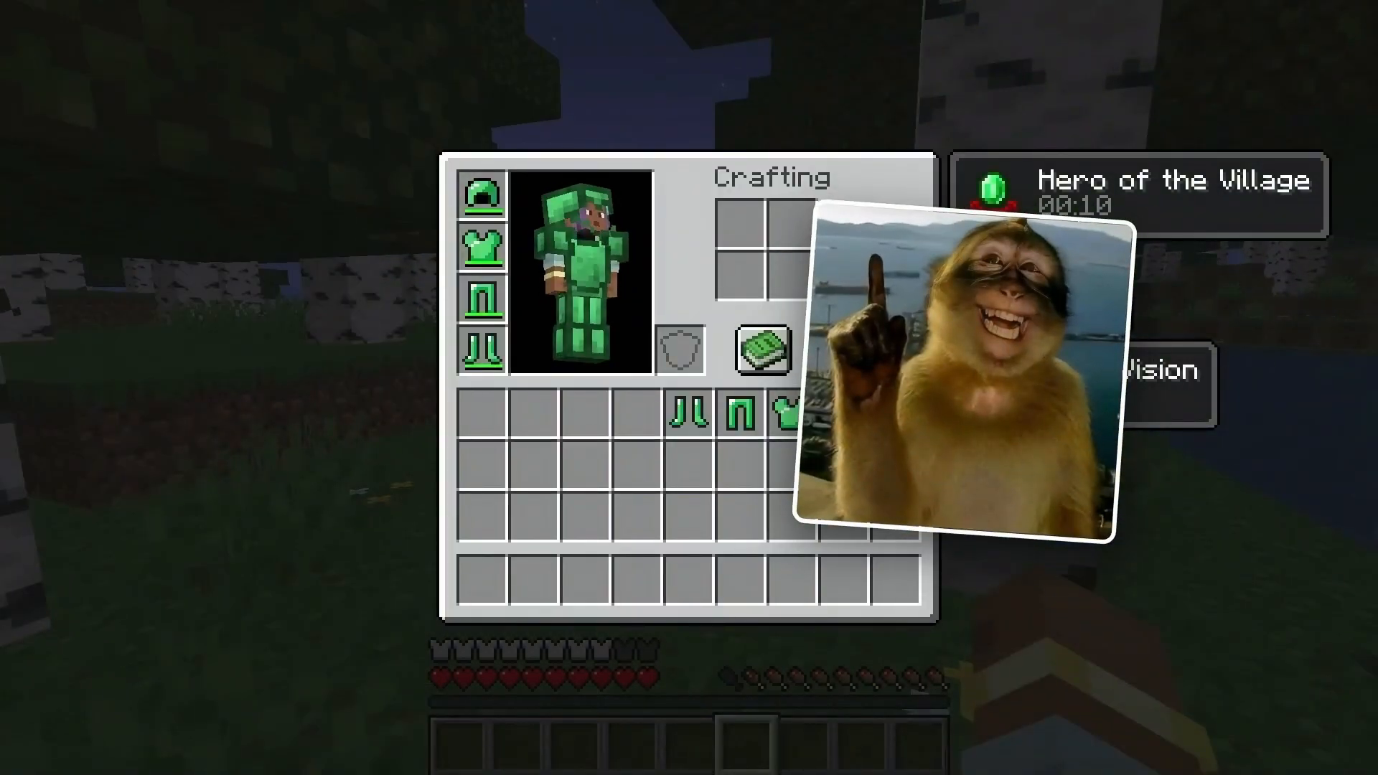
key("e")
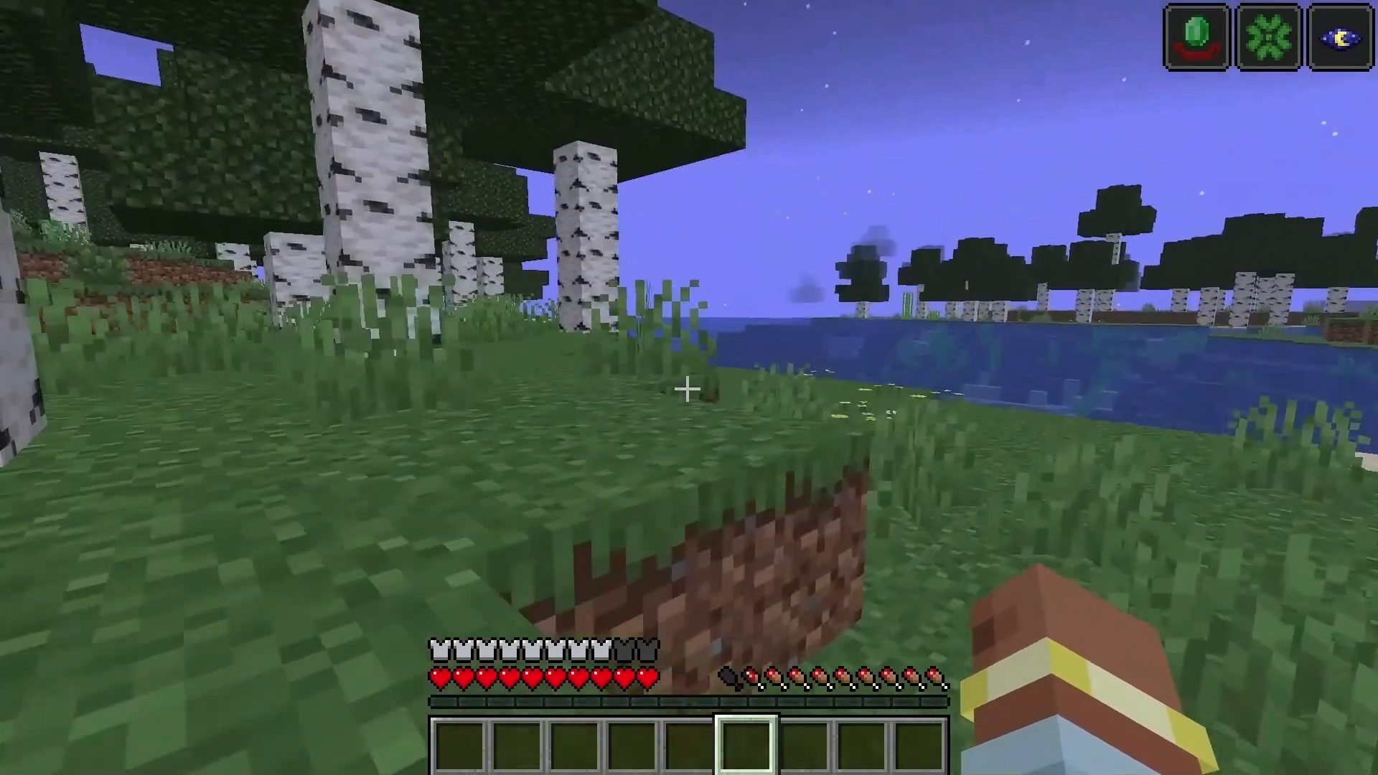
key("w")
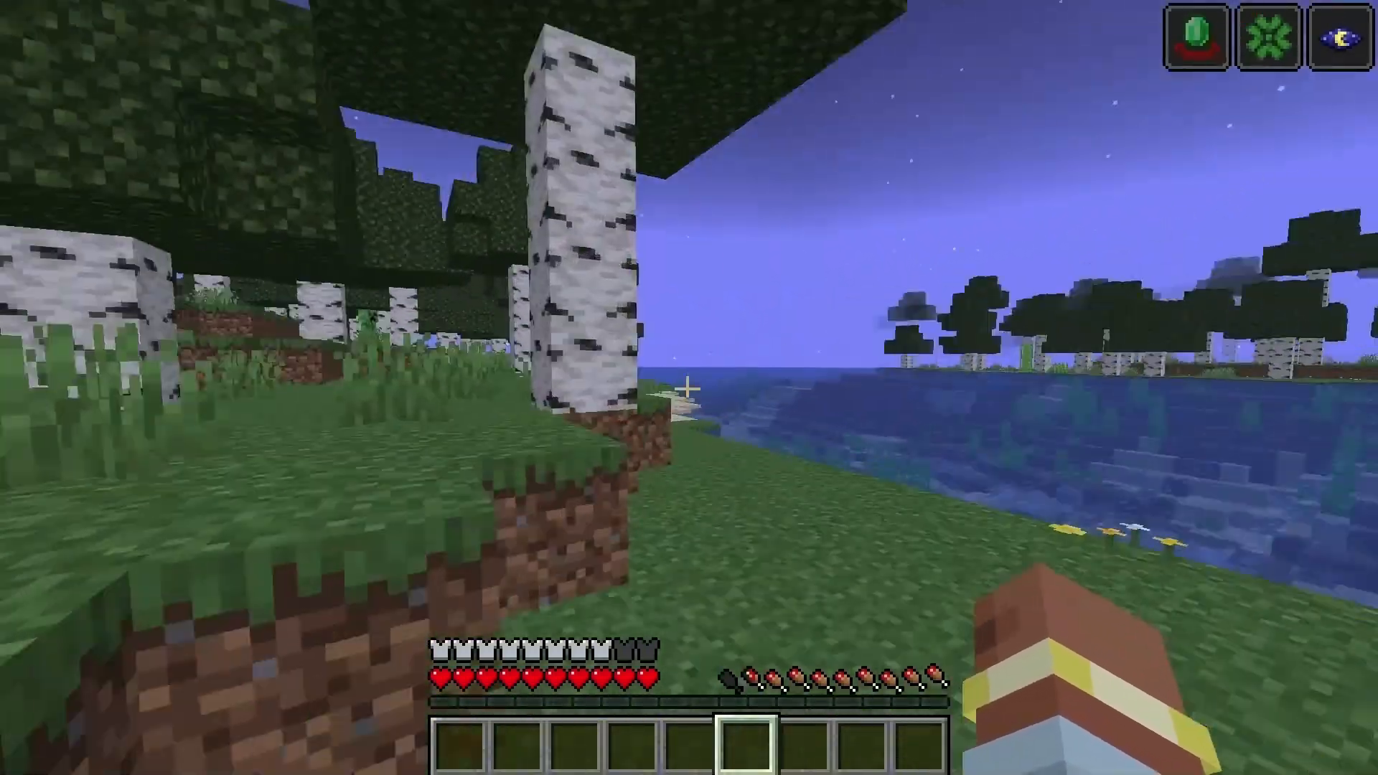
Step: Take off the emerald helmet and watch the remaining effect timers run down while fighting off a zombie in the birch forest
key("e")
left_click(481, 194, "shift")
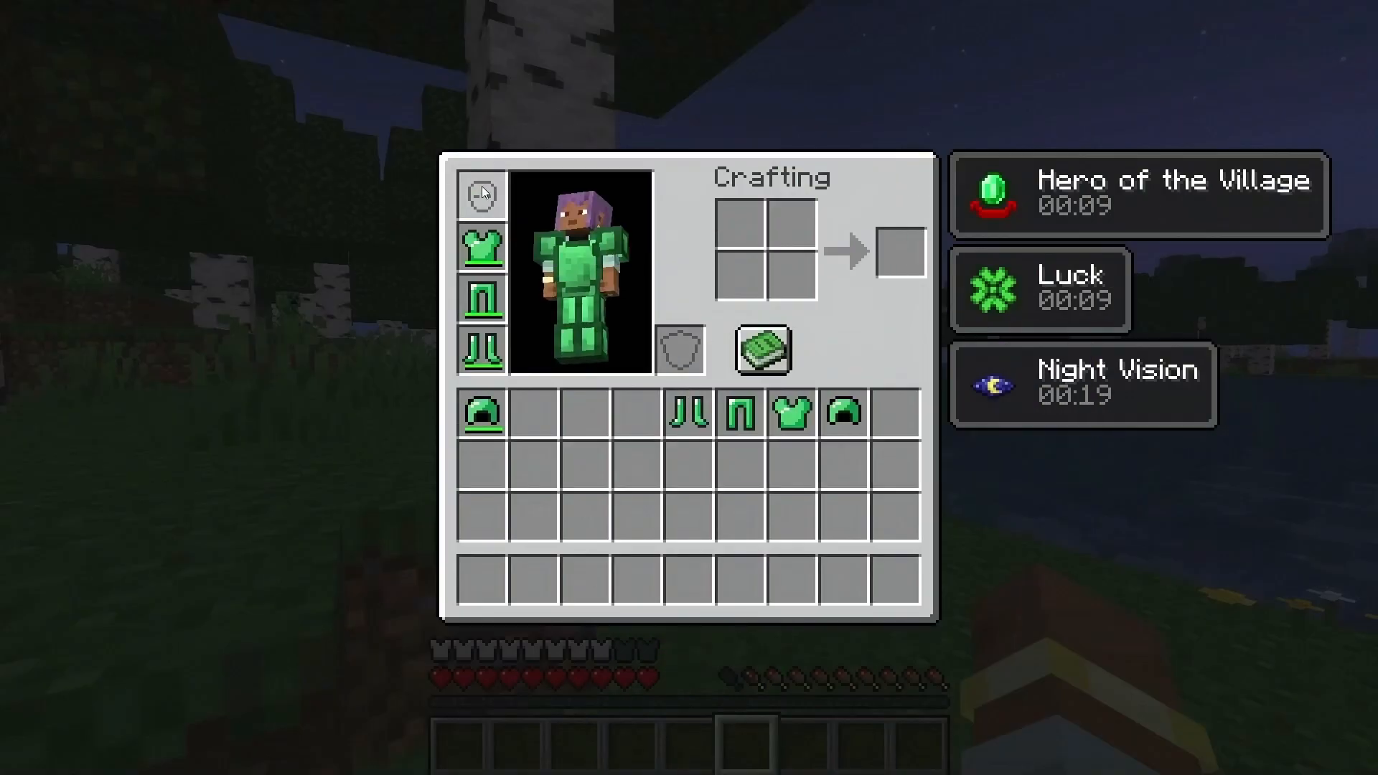
key("e")
key("e")
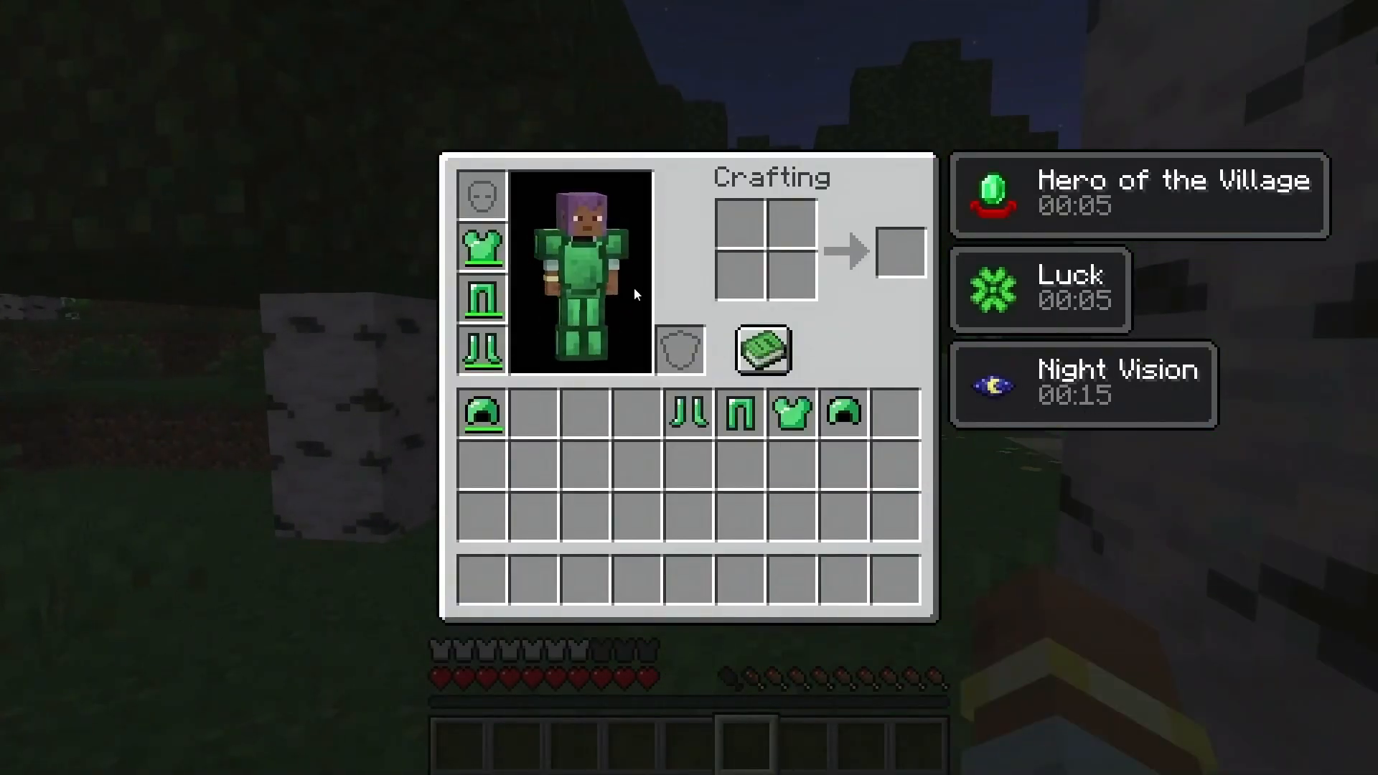
key("e")
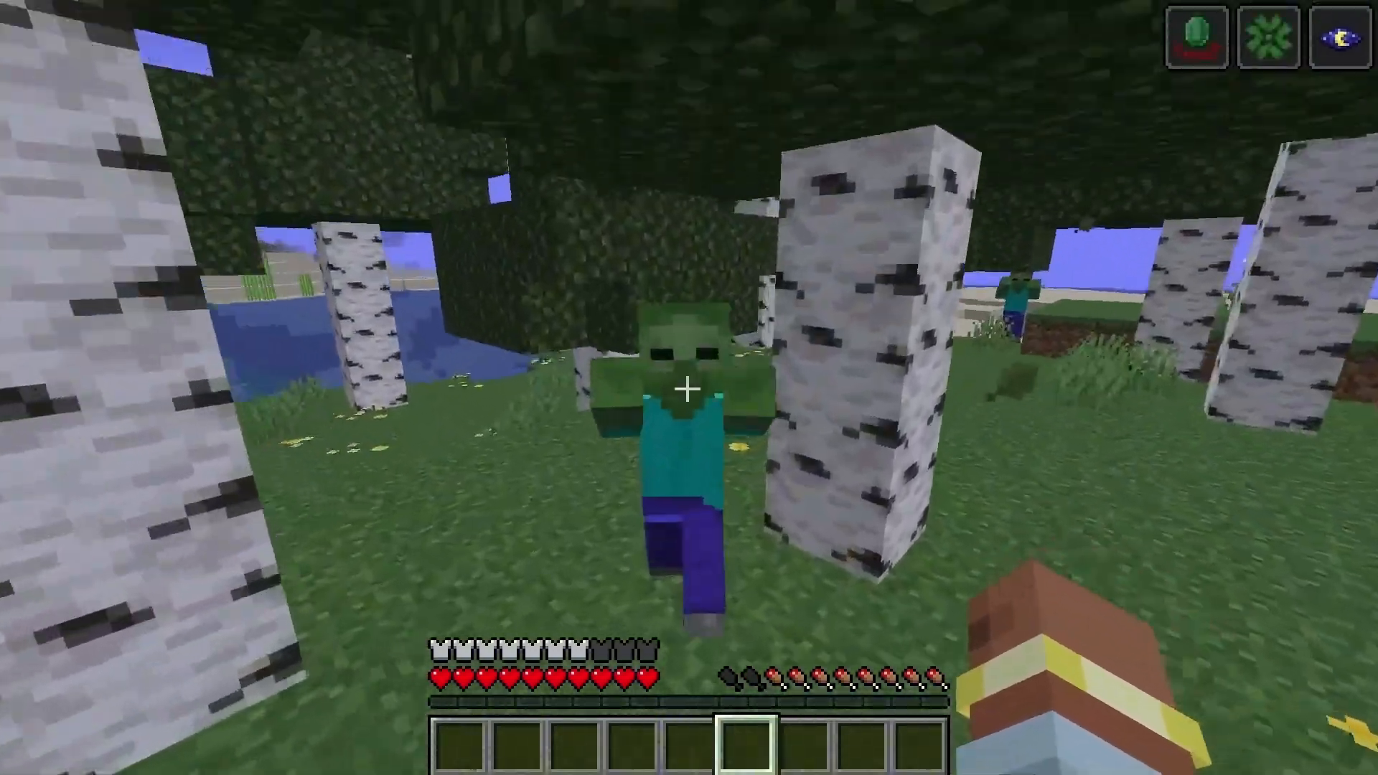
left_click(688, 389)
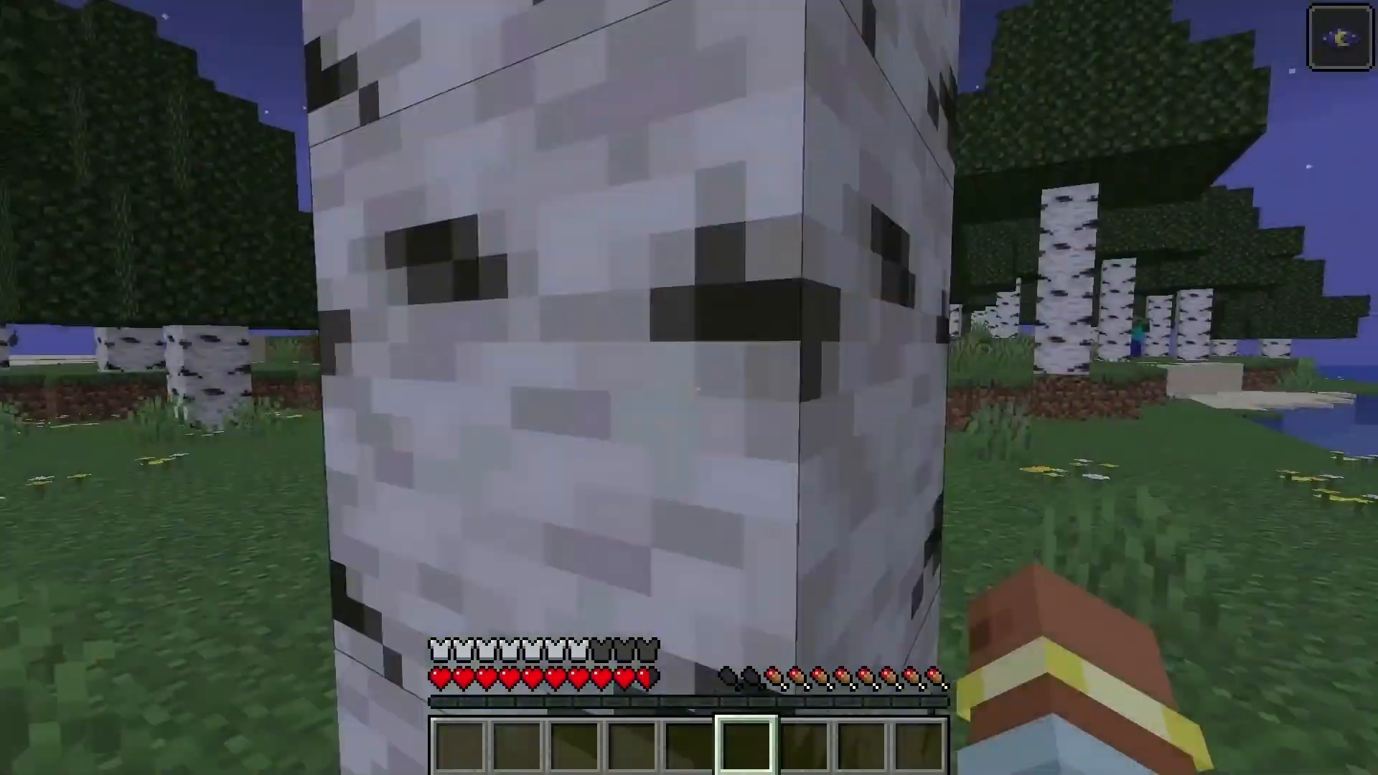
Step: Put the emerald helmet back on and roam the beach to examine the full set's effects
key("e")
key("e")
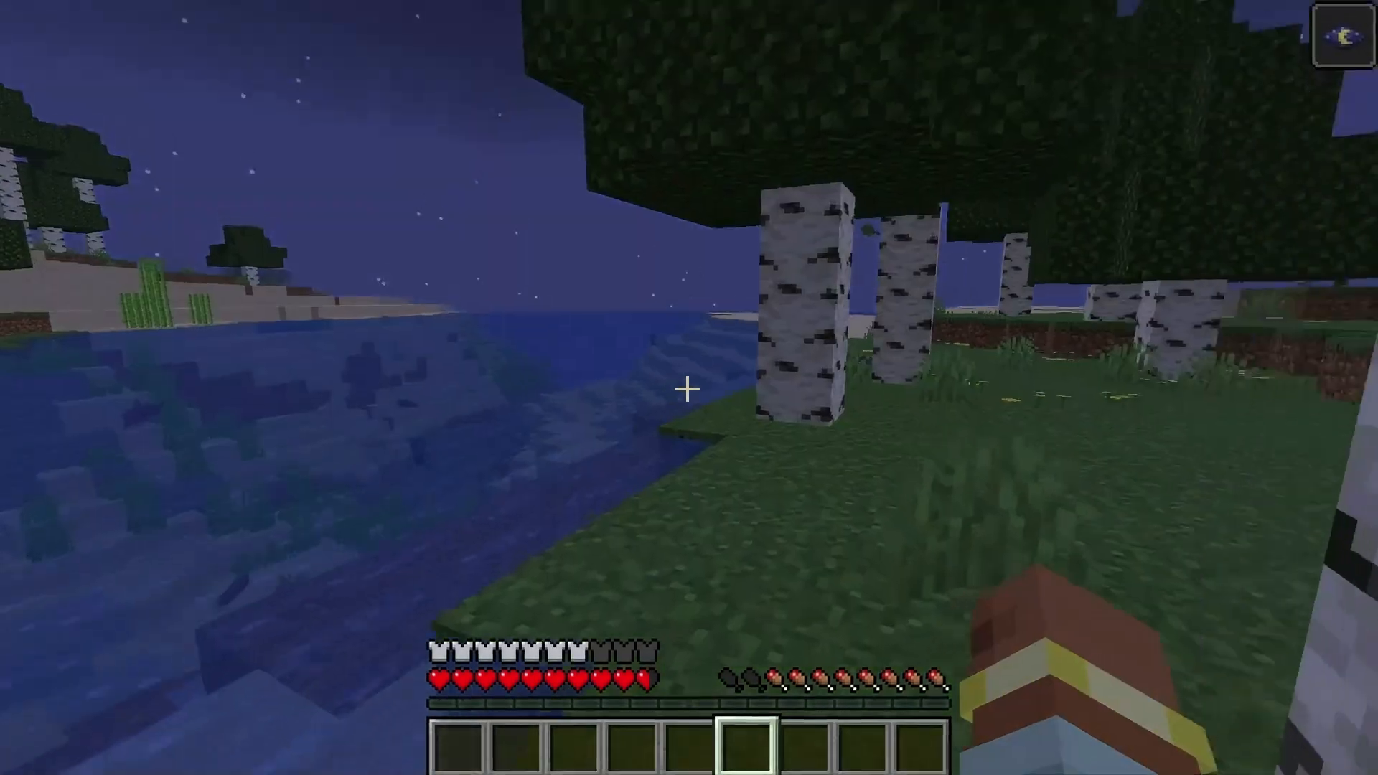
key("w")
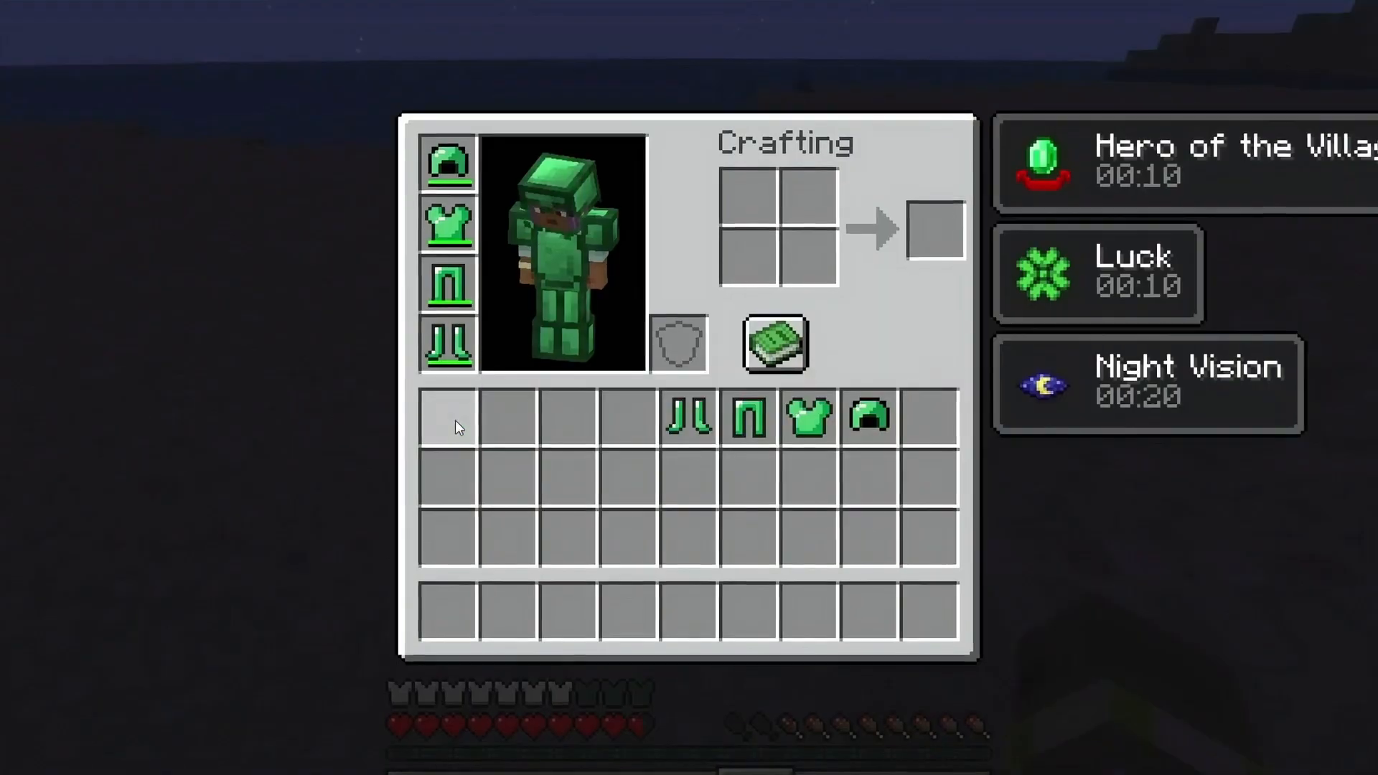
key("e")
key("w")
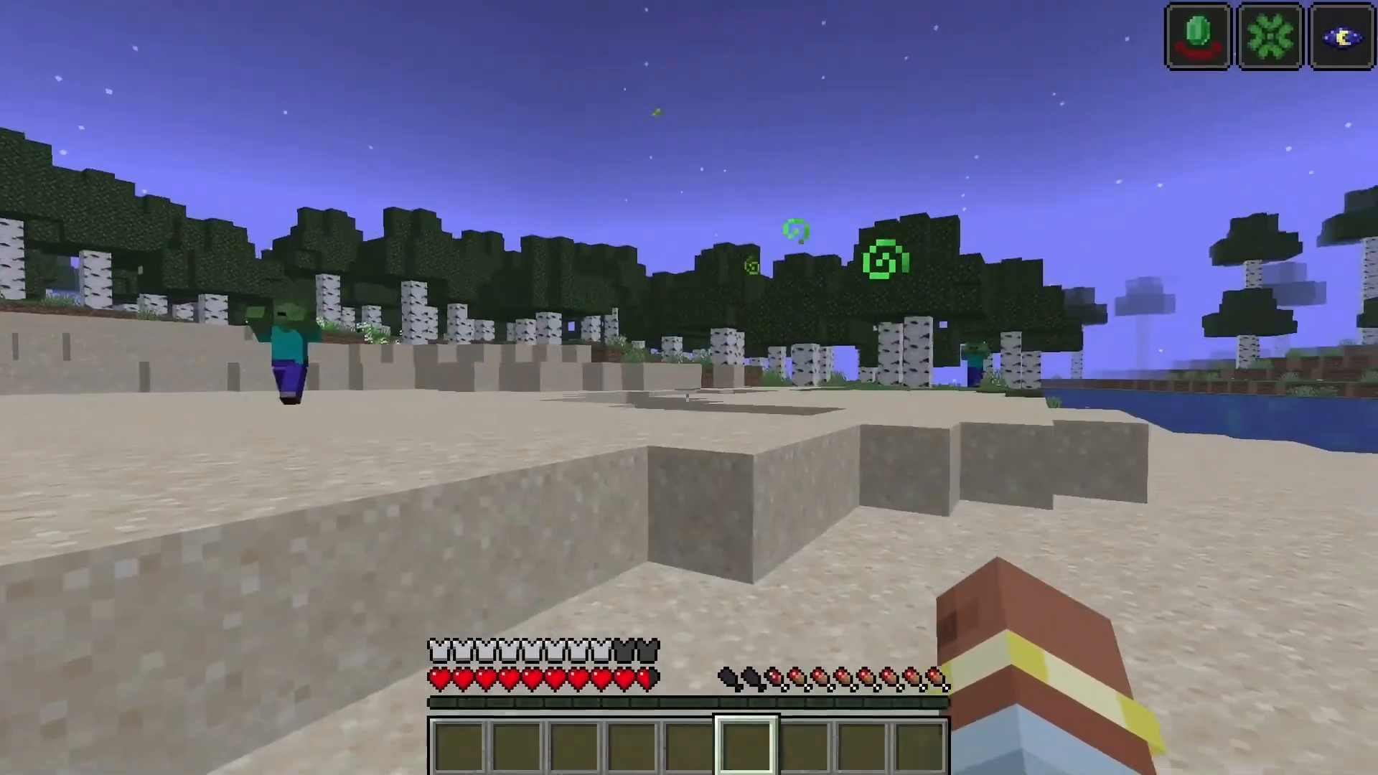
key("w")
key("space")
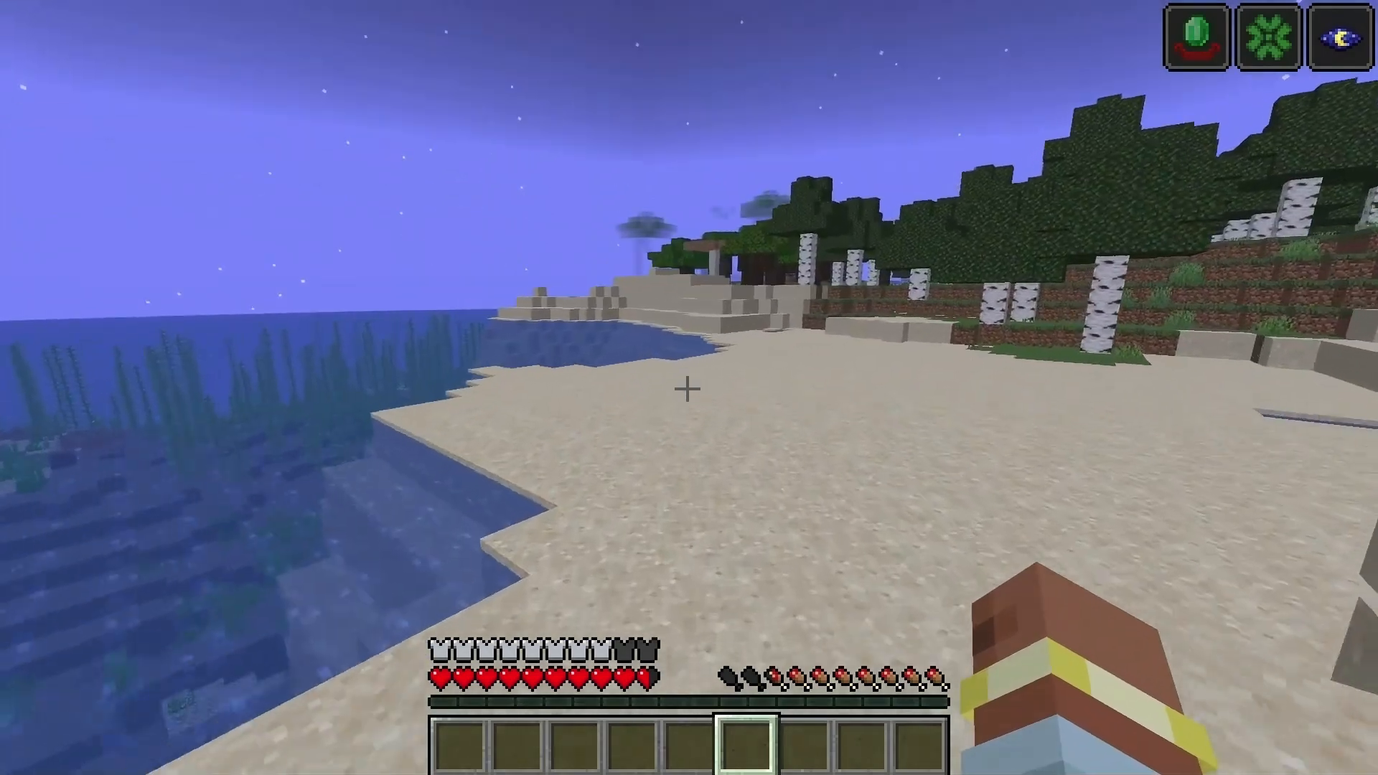
key("w")
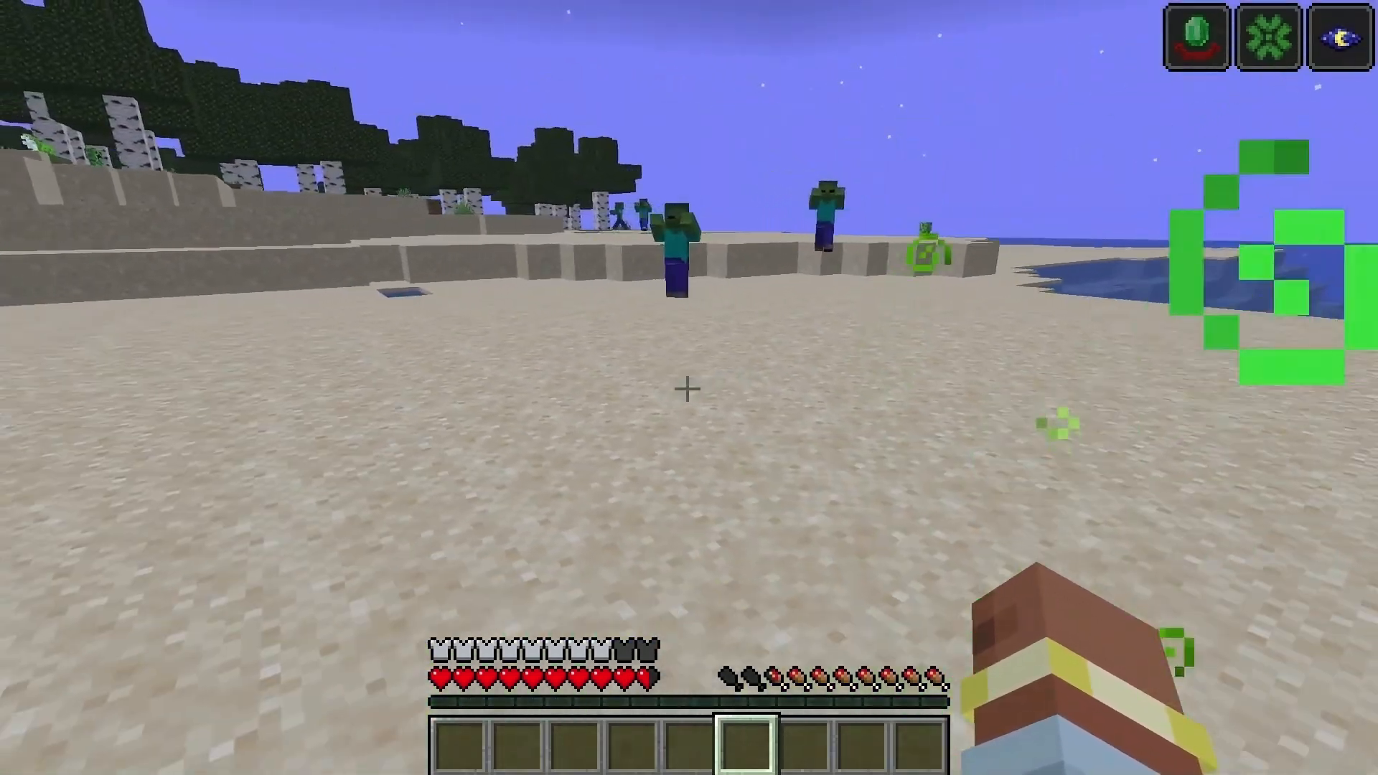
Step: Switch the game mode to creative with the chat command /gamemode creative
key("t")
key("Up")
key("Up")
key("BackSpace")
key("BackSpace")
key("BackSpace")
key("BackSpace")
key("BackSpace")
key("BackSpace")
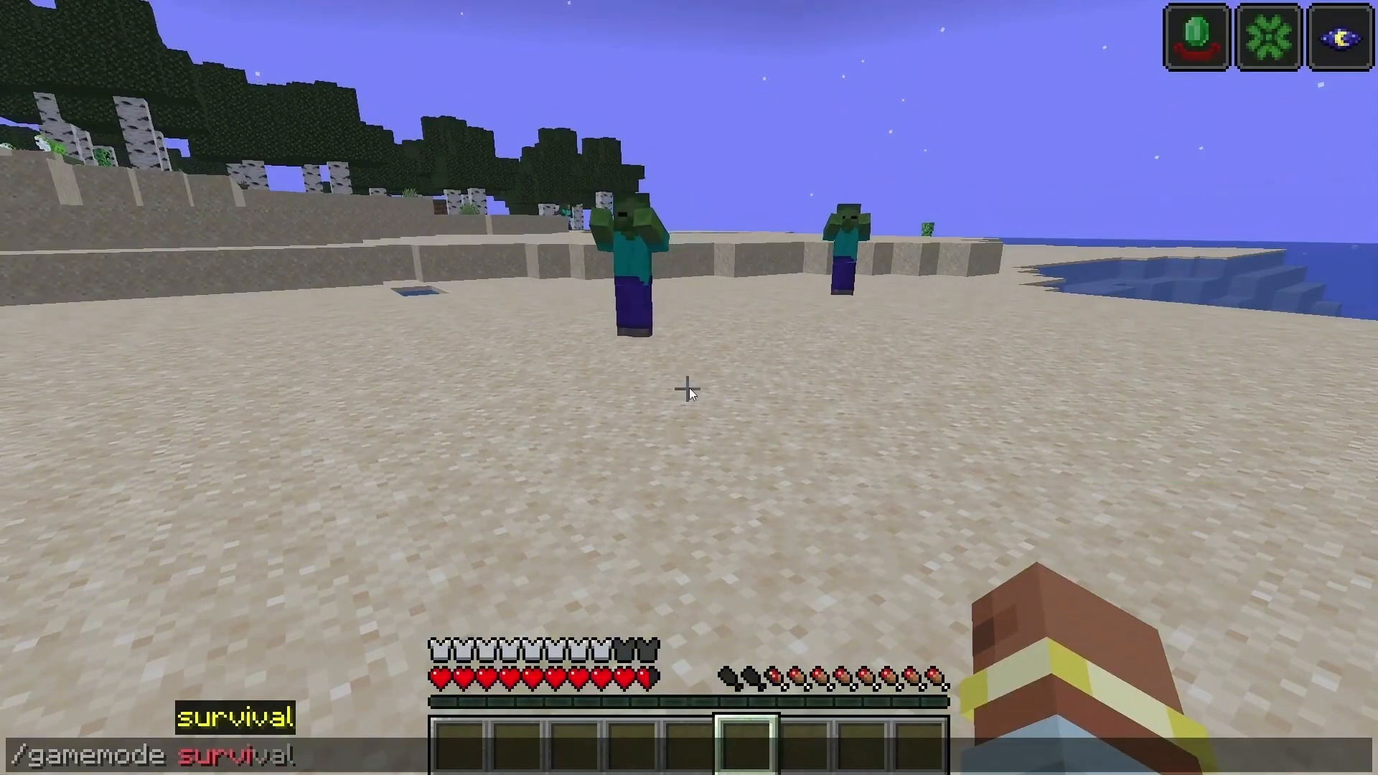
key("BackSpace")
key("BackSpace")
type("creative")
key("Return")
Step: Get a crafting table by searching the creative items for "craf", place it, and open its recipe book
key("e")
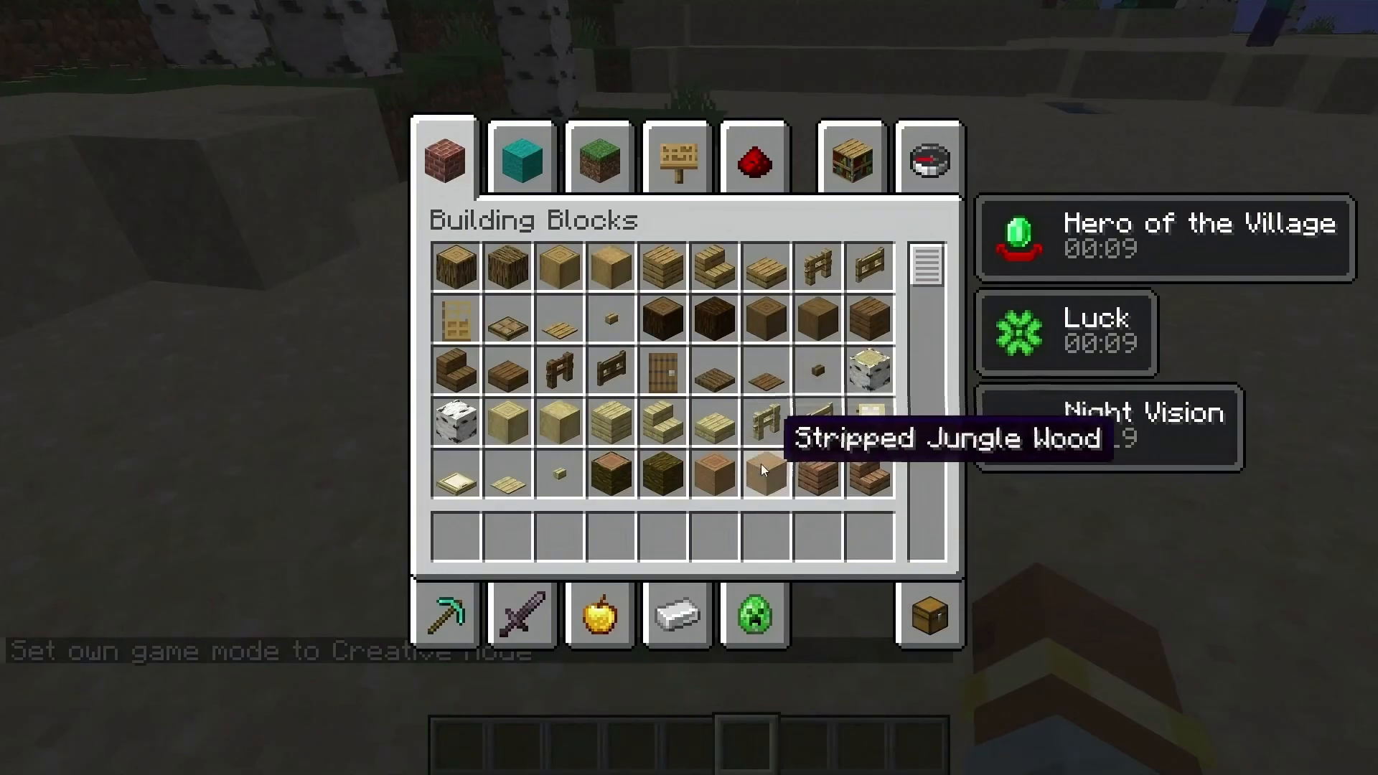
left_click(917, 174)
type("craf")
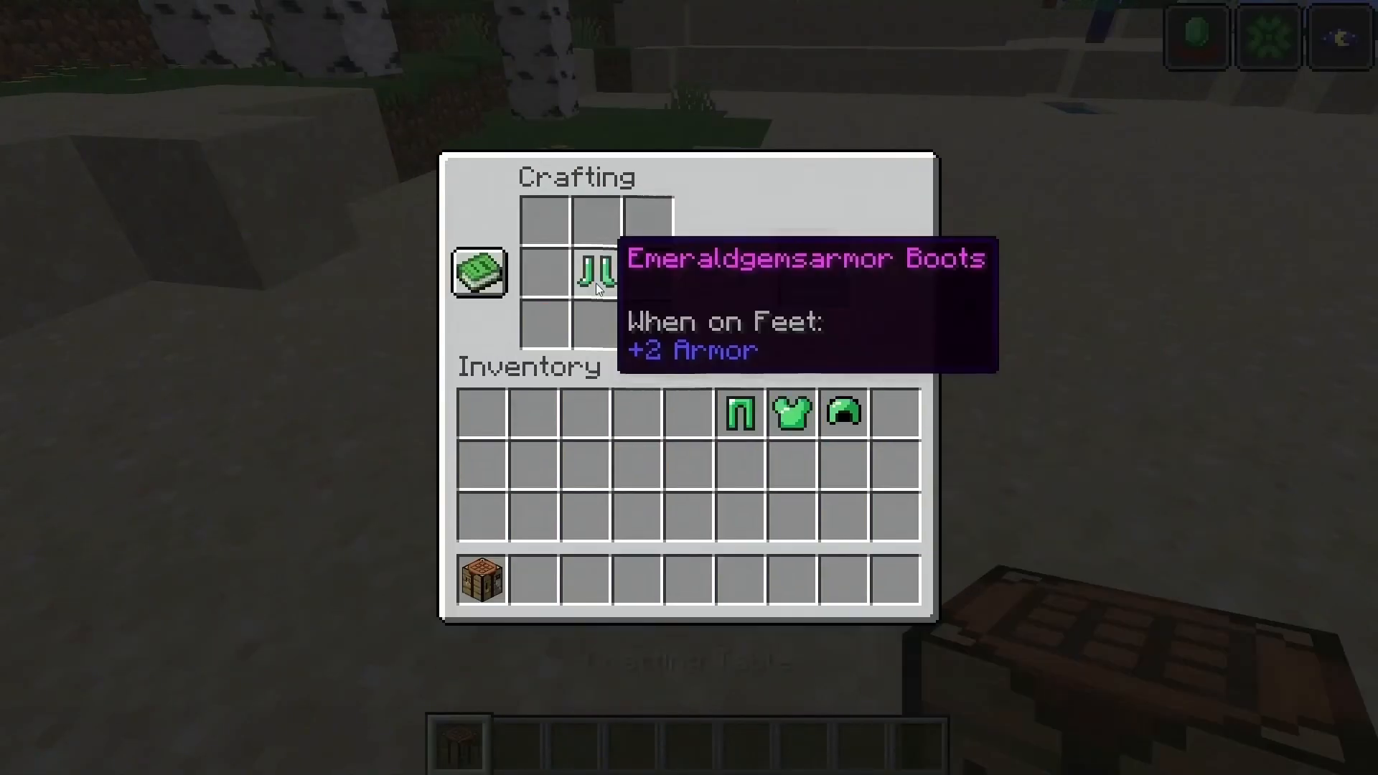
left_click(596, 273)
left_click(553, 518)
left_click(480, 272)
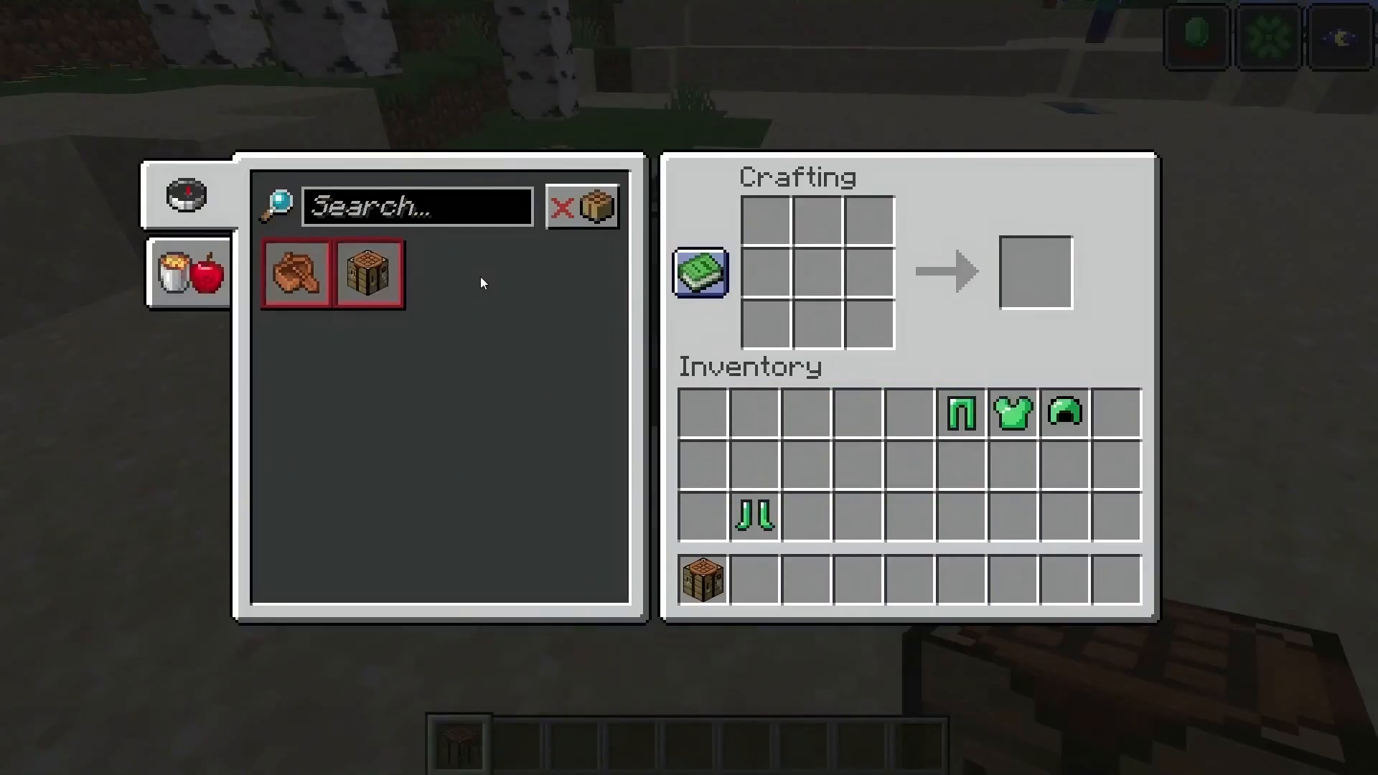
Step: Collect golden armor pieces and emeralds, and try to craft emerald leggings from golden leggings surrounded by eight emeralds
key("e")
key("e")
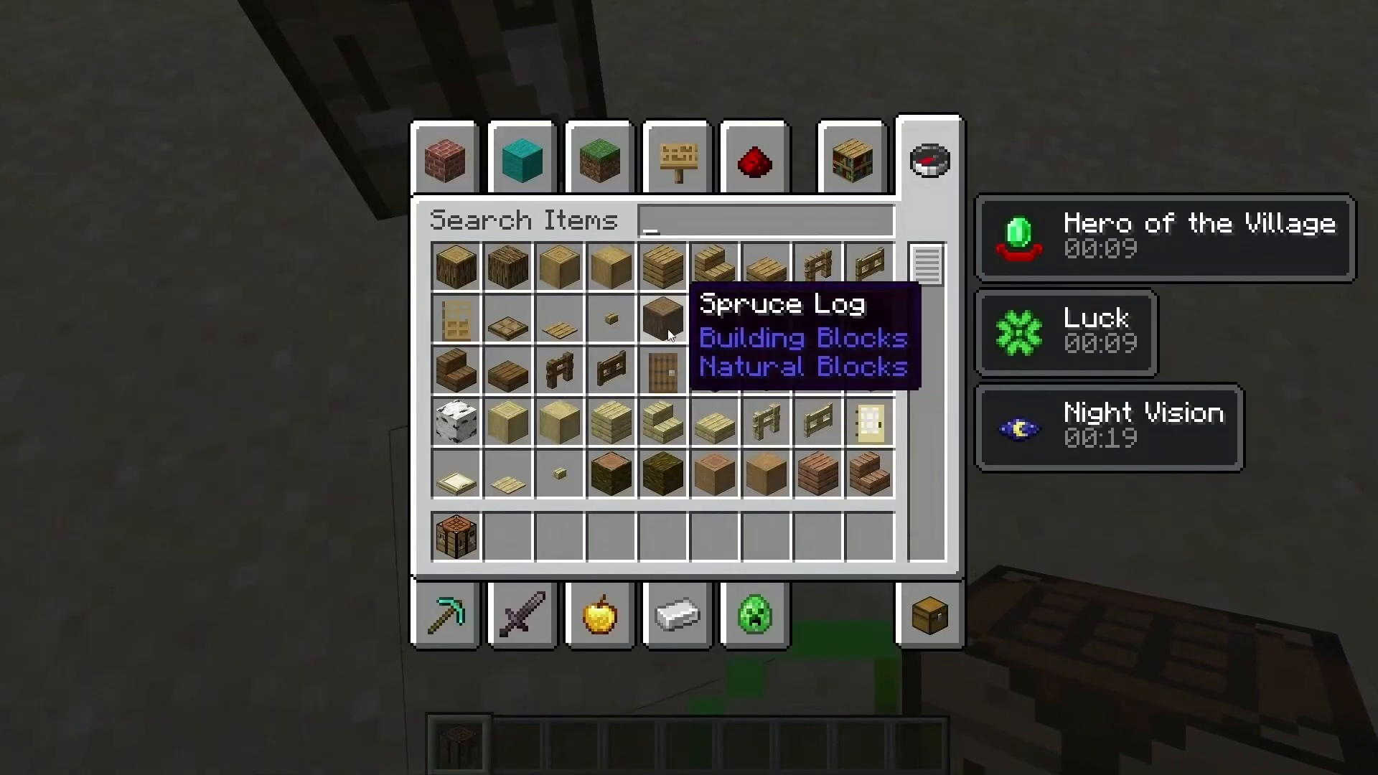
left_click(600, 616)
left_click(557, 616)
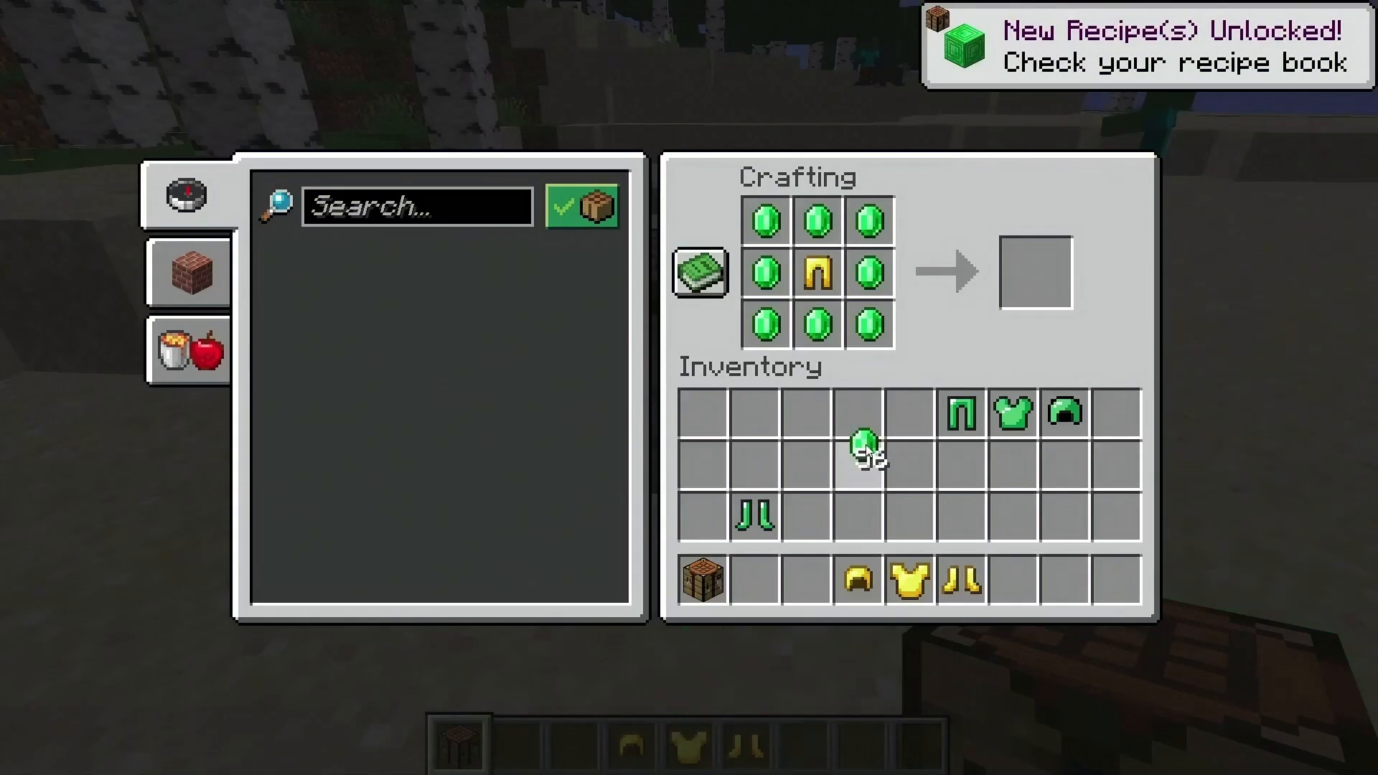
key("e")
key("e")
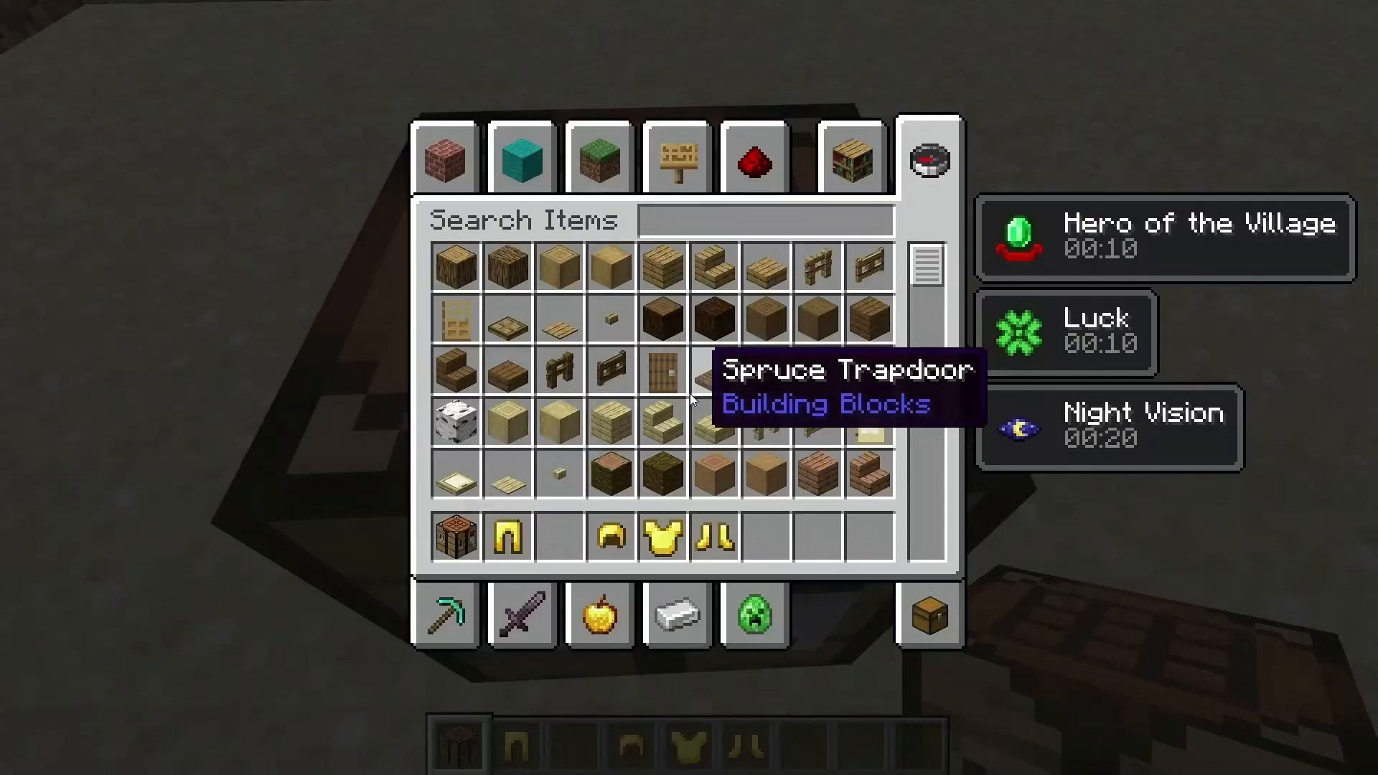
key("e")
Step: Leave the world and Minecraft, and run the client again from the MCreator workspace containing the armor recipes
key("Escape")
left_click(710, 583)
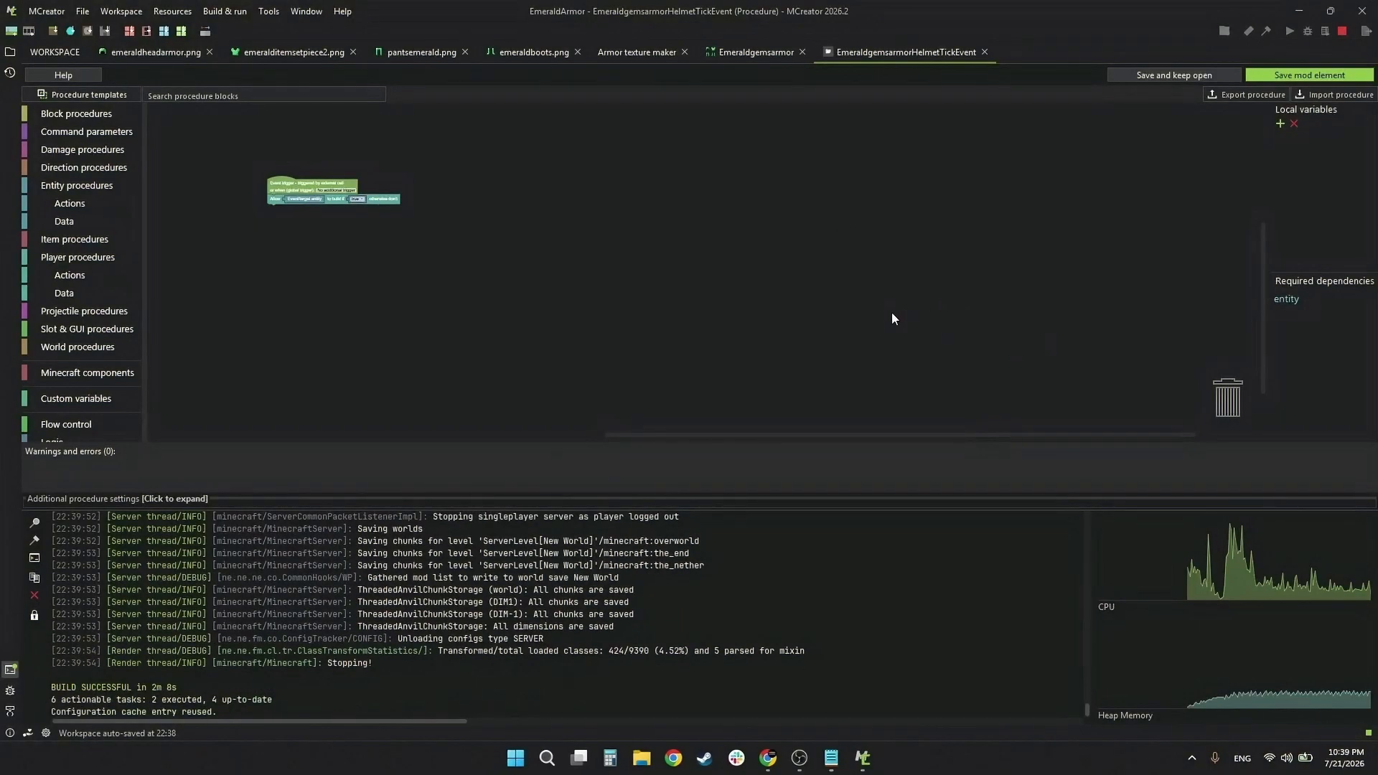
mouse_move(760, 751)
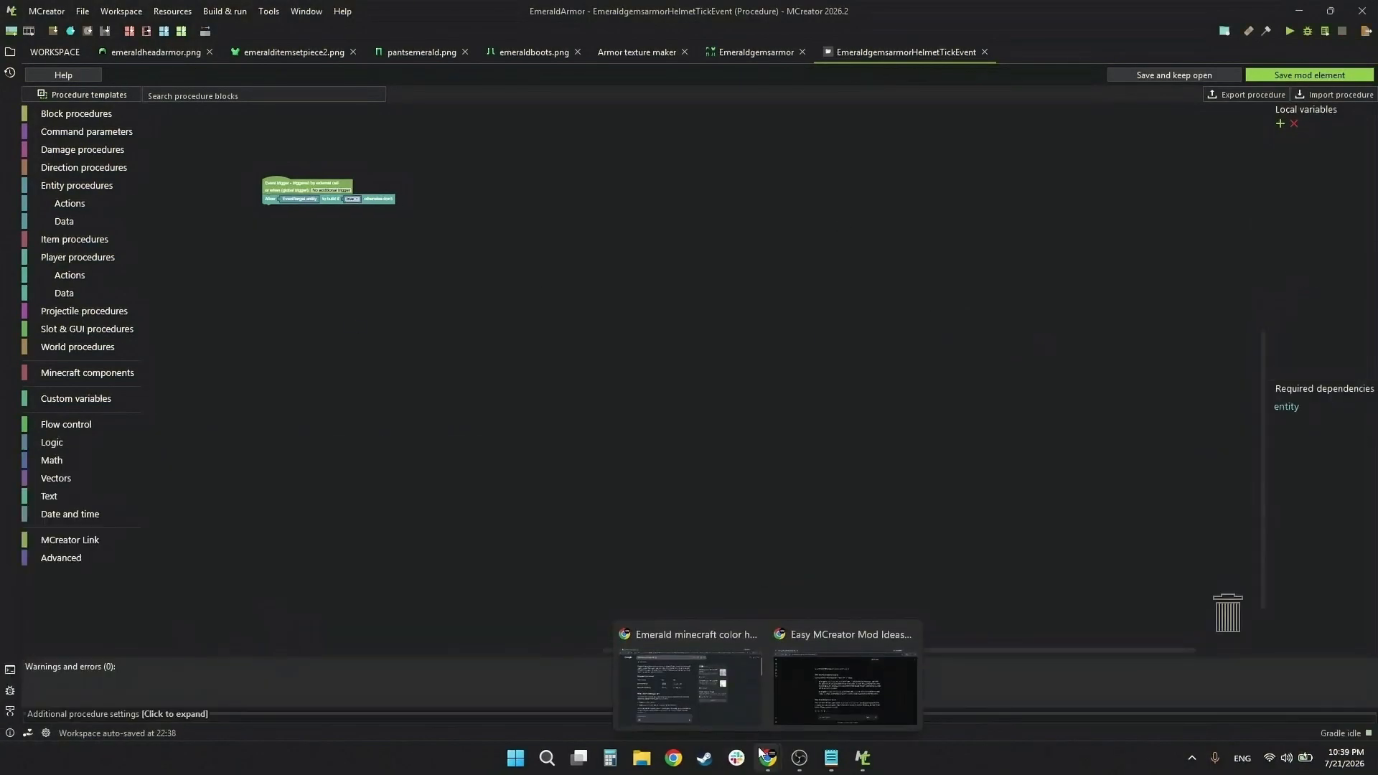
mouse_move(718, 700)
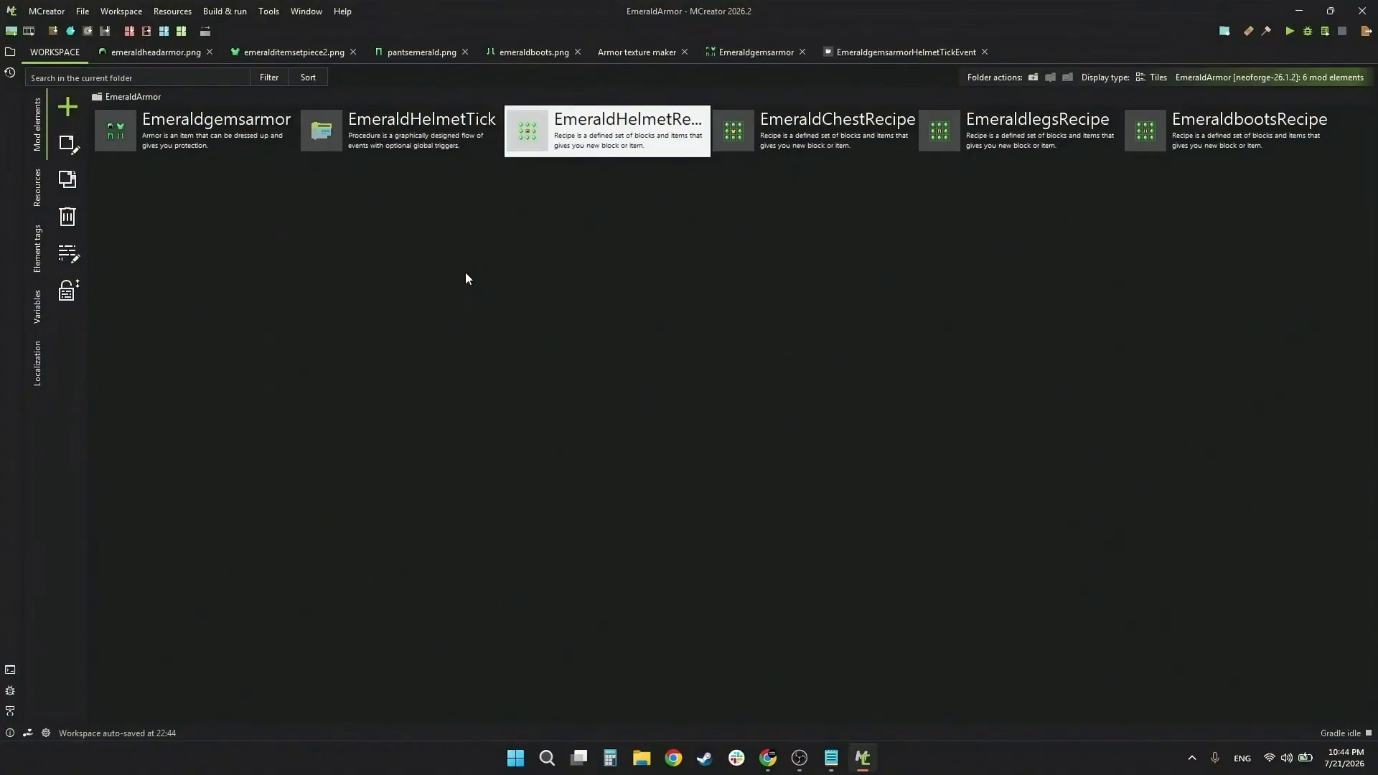
left_click(1288, 31)
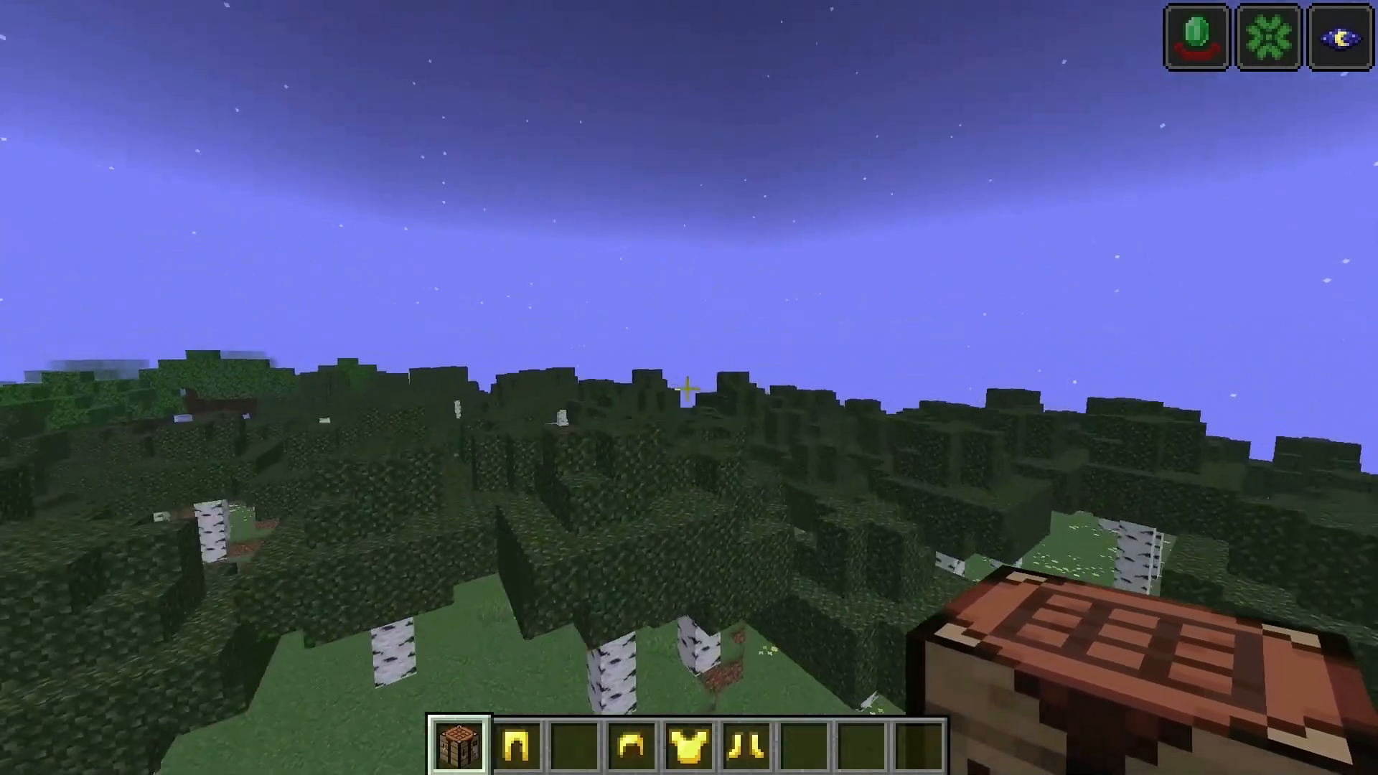
Step: Travel over the forest to the beach and add two stacks of 64 emeralds to the hotbar by searching for "emer"
key("w")
key("space")
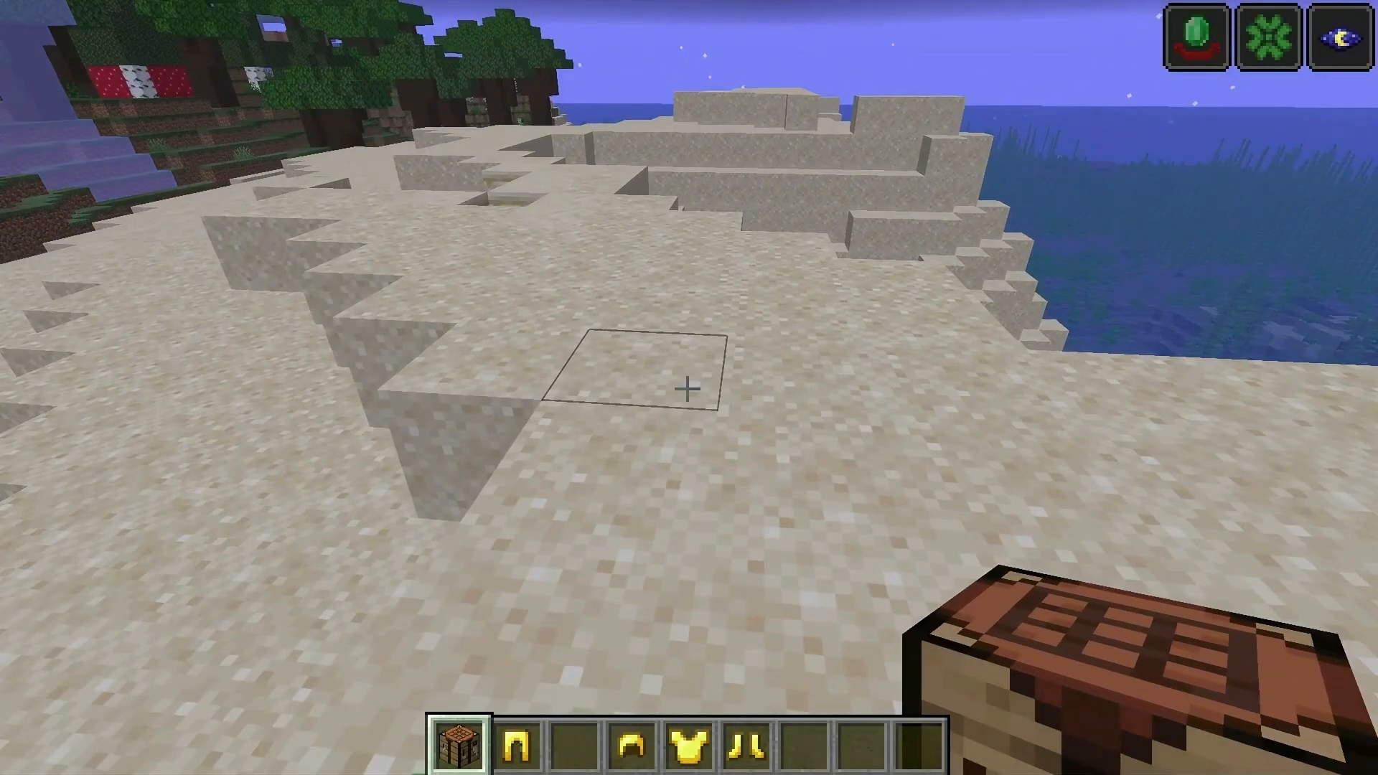
key("e")
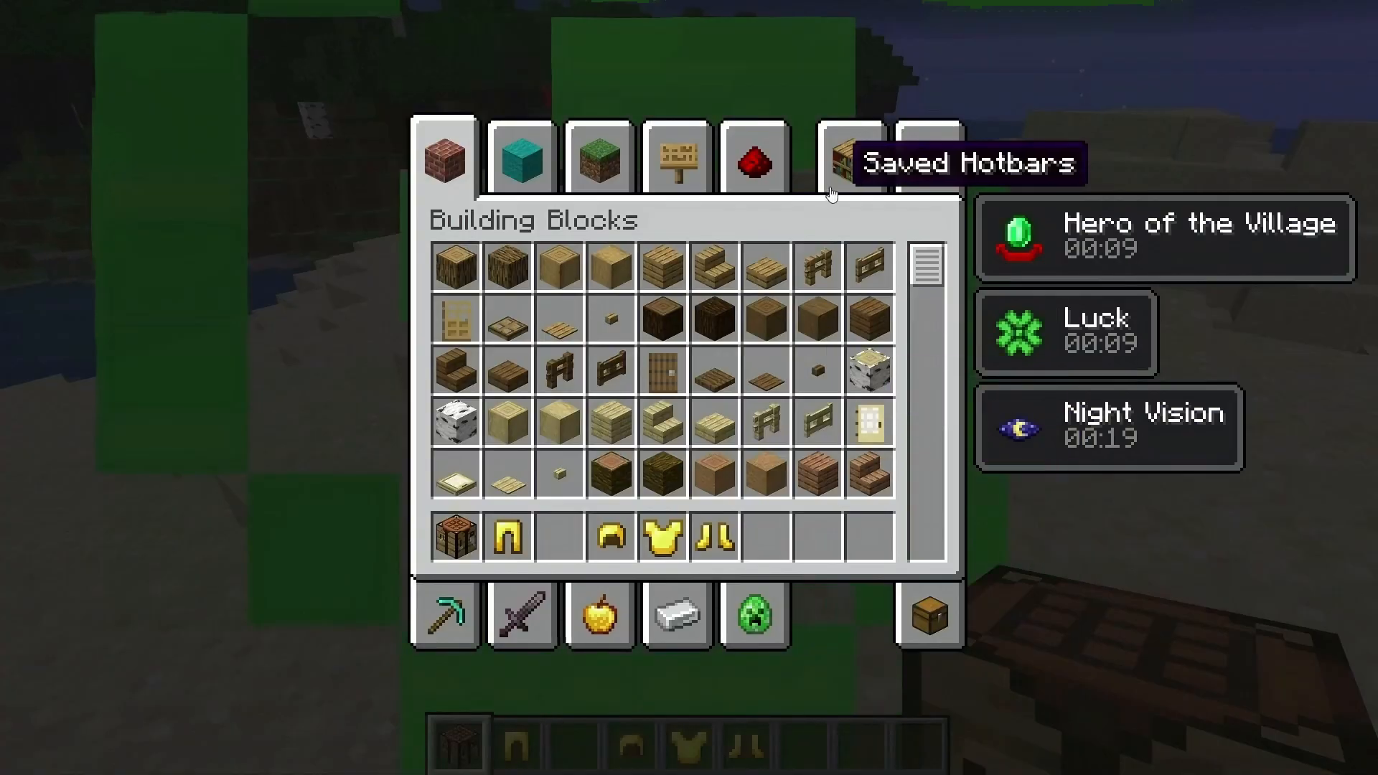
left_click(832, 193)
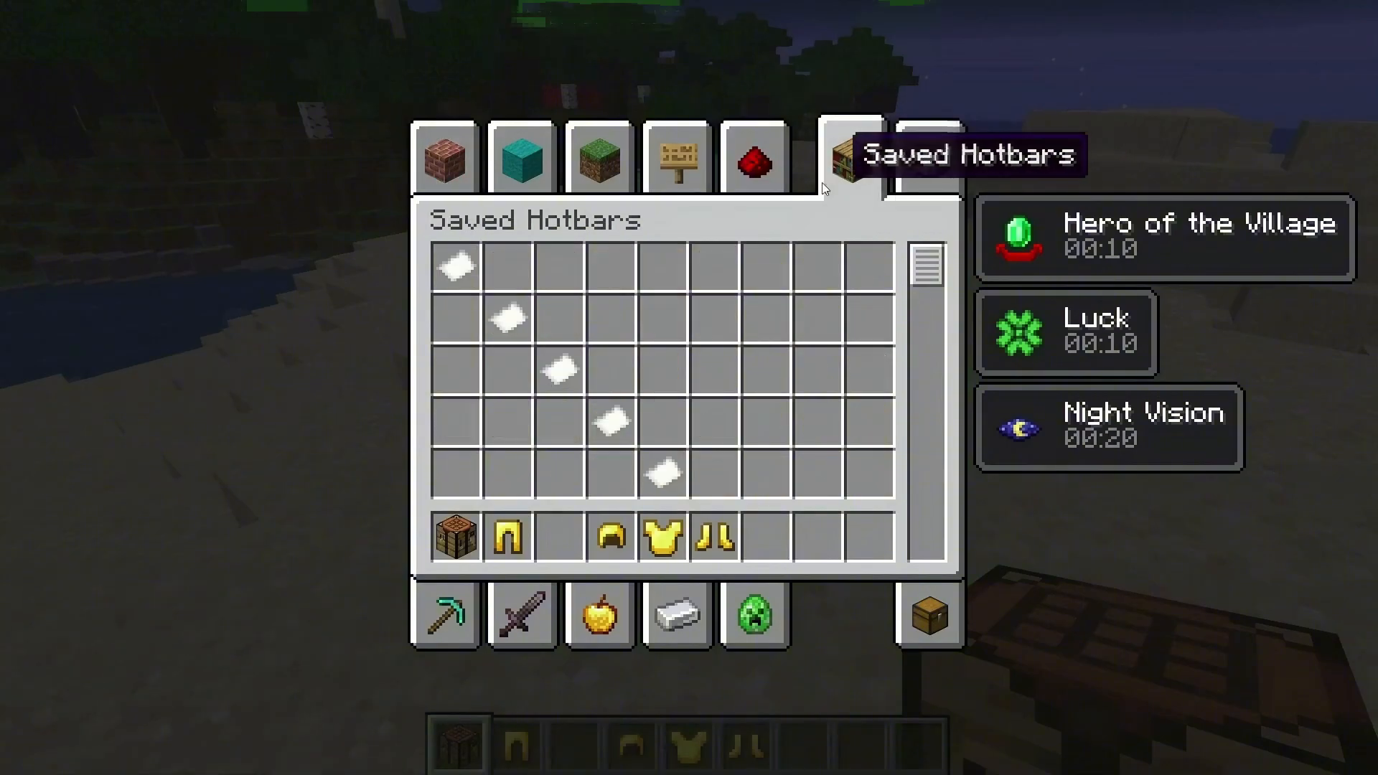
left_click(625, 599)
left_click(930, 154)
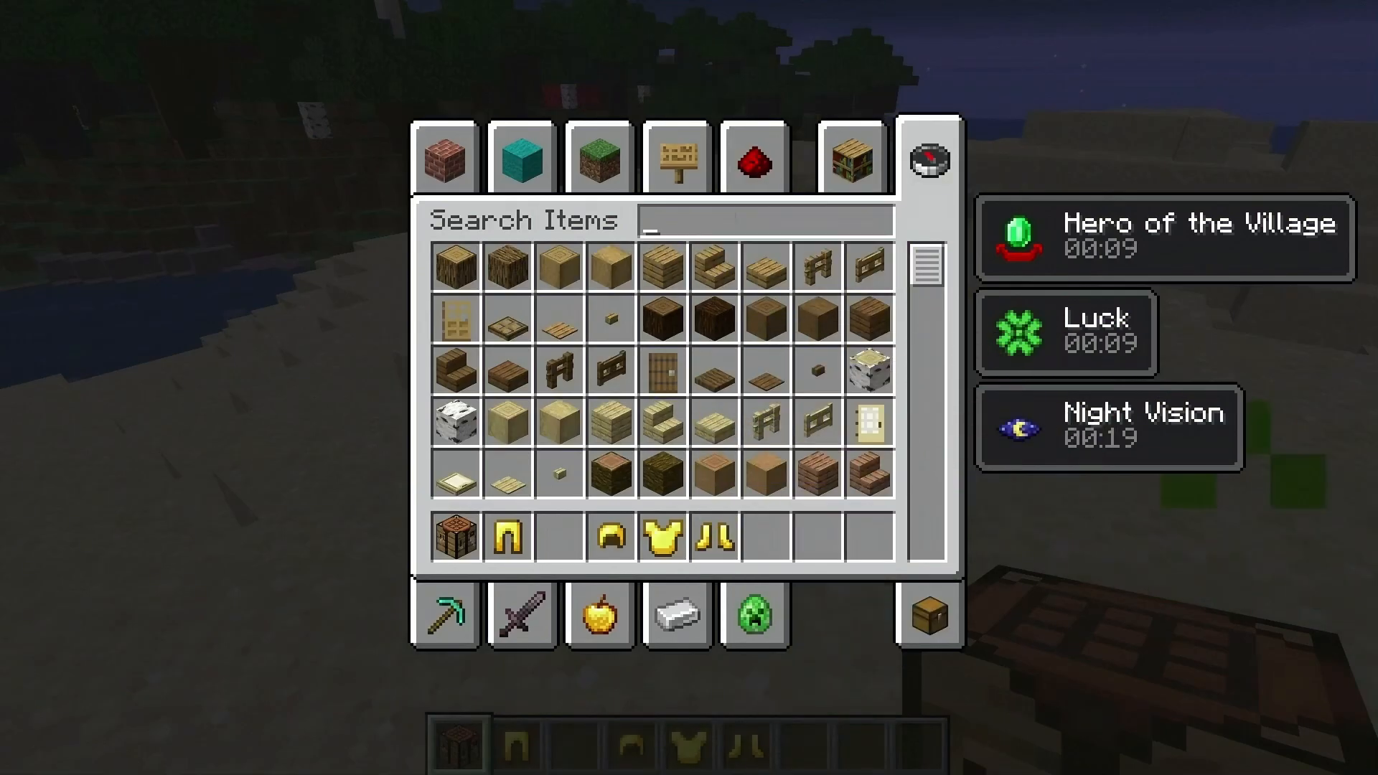
type("emer")
key("ctrl+a")
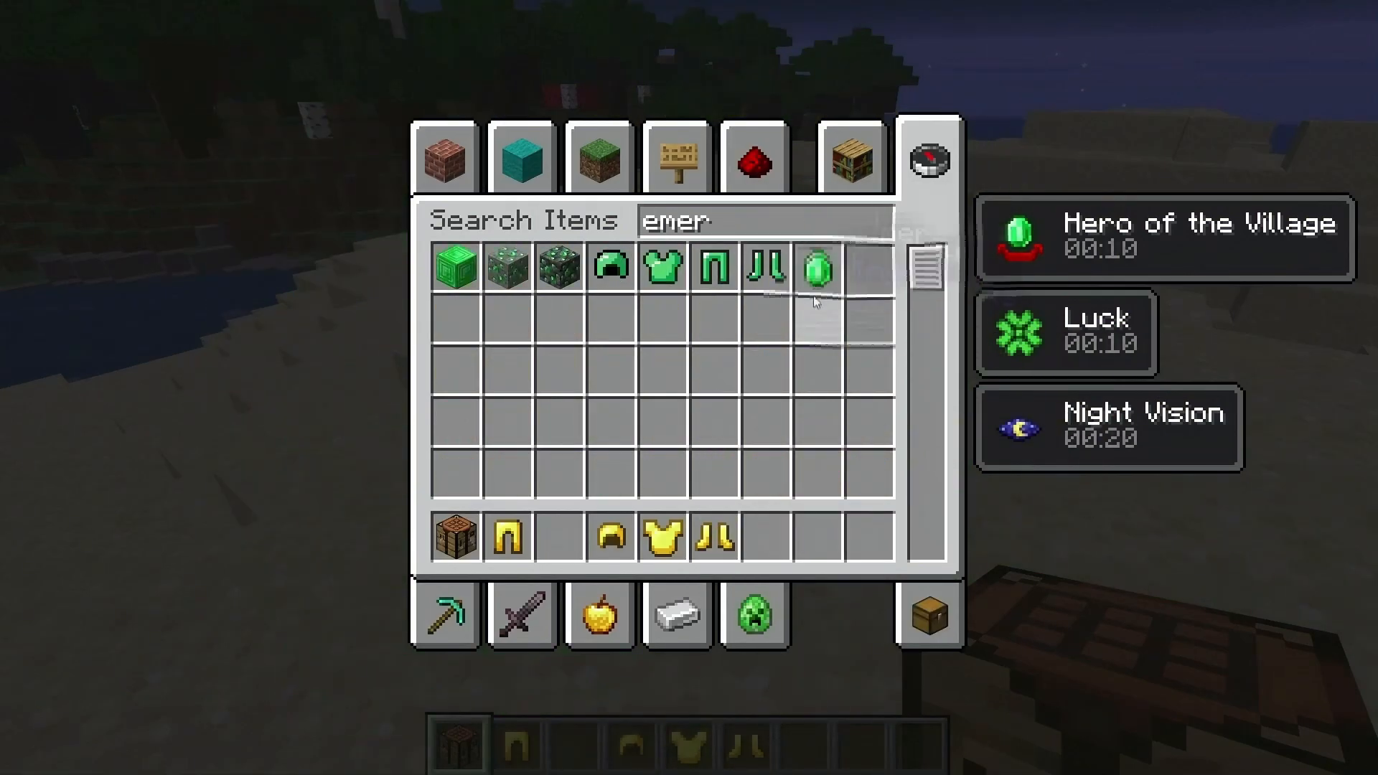
left_click(767, 537)
middle_click(766, 537)
left_click(819, 537)
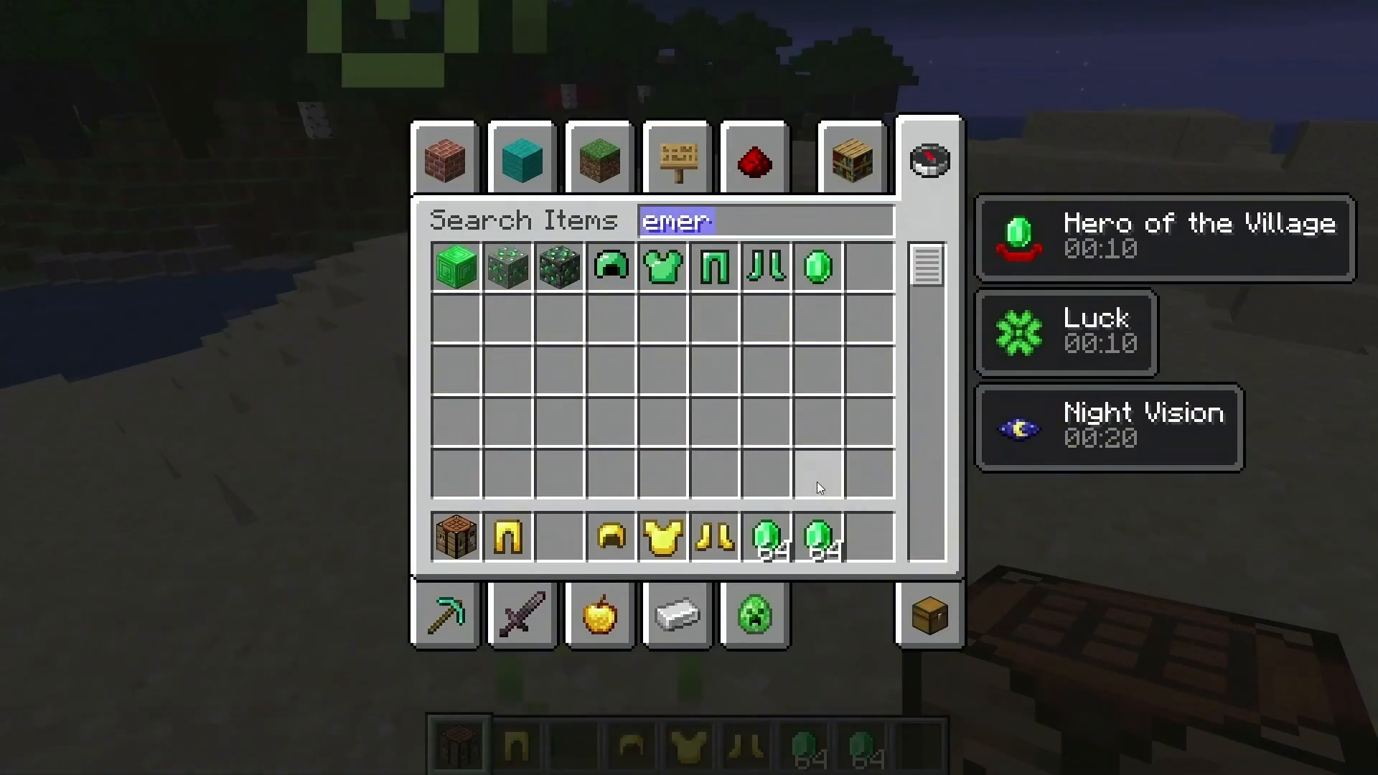
Step: Search the creative items for "egg" and add a stack of 64 eggs and a stack of 64 lecterns to the hotbar
key("Escape")
key("t")
key("Escape")
key("e")
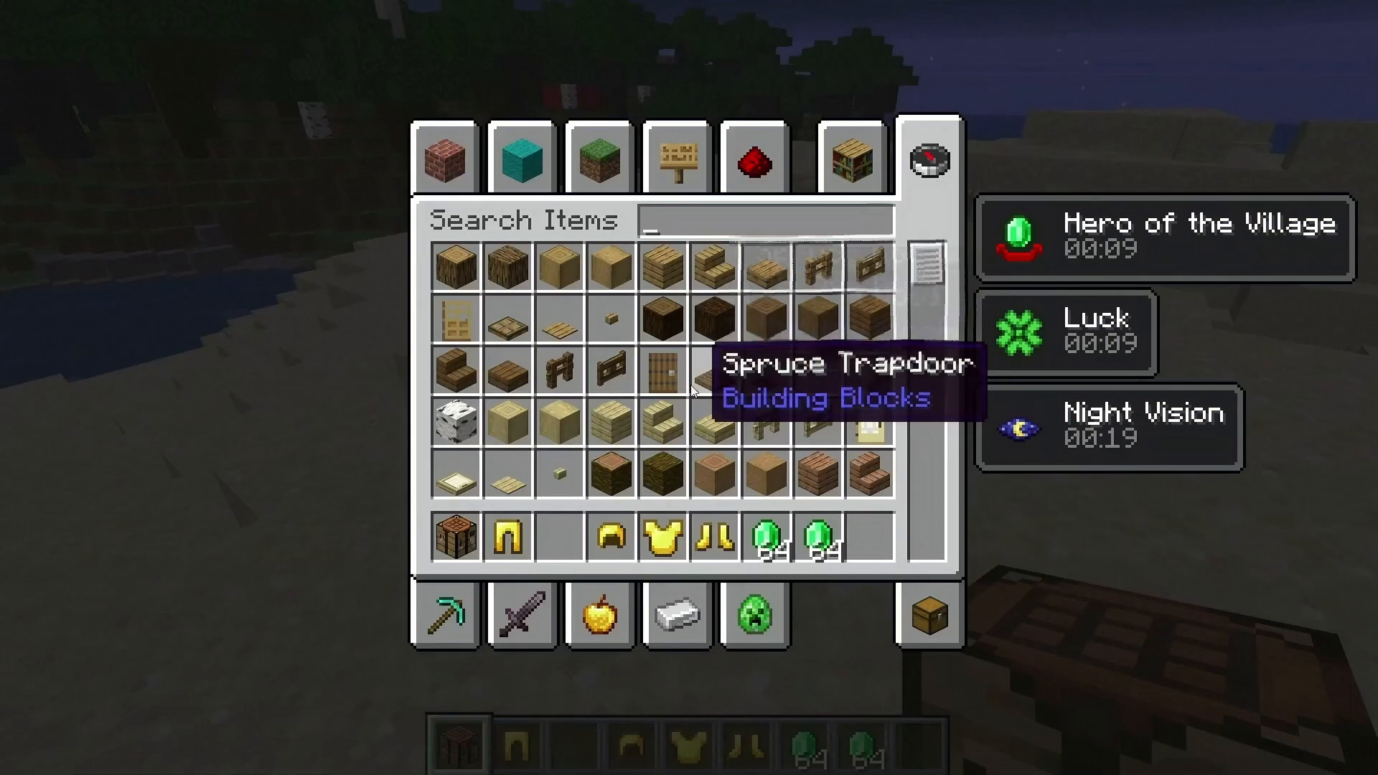
left_click(863, 169)
type("tegg")
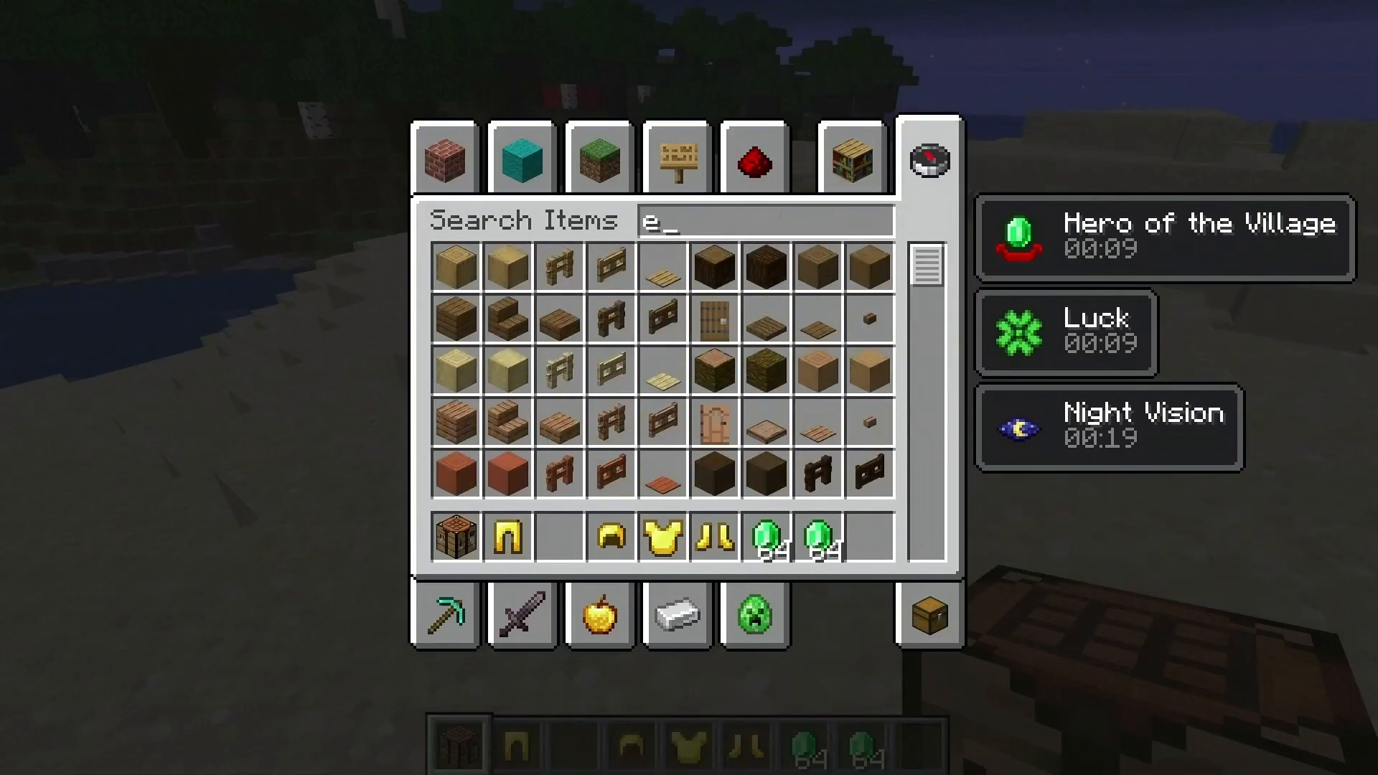
scroll(842, 350, "down", 3)
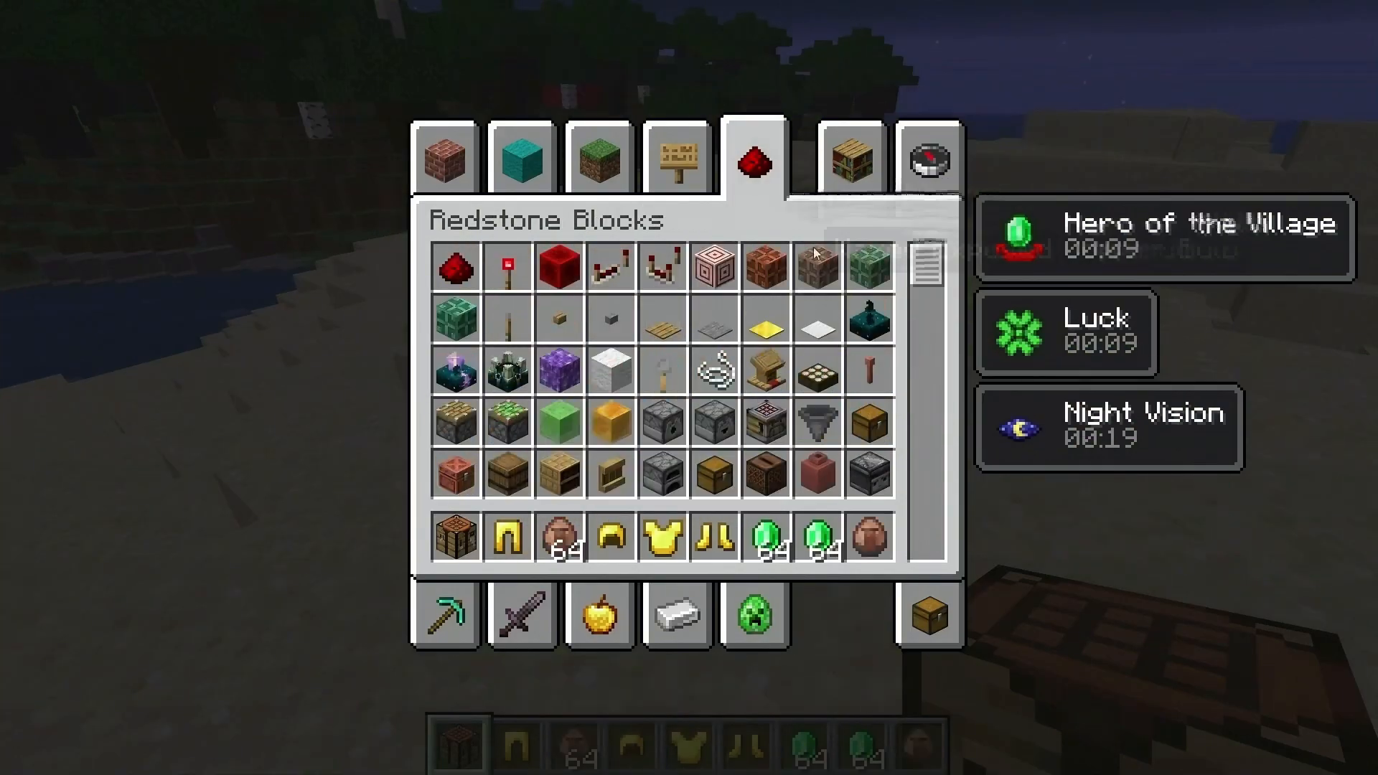
key("9")
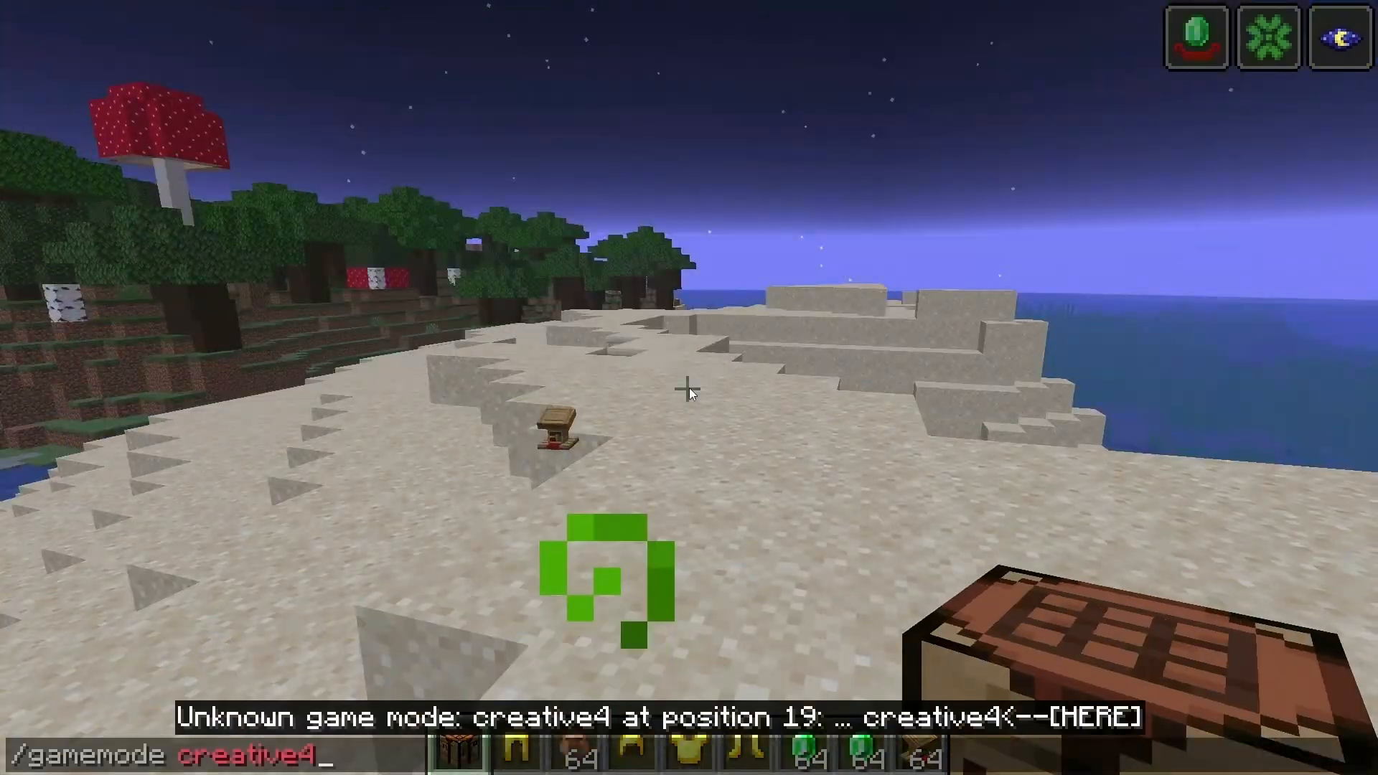
Step: Switch the game mode to survival, and place and open the crafting table on the beach
key("Up")
key("Up")
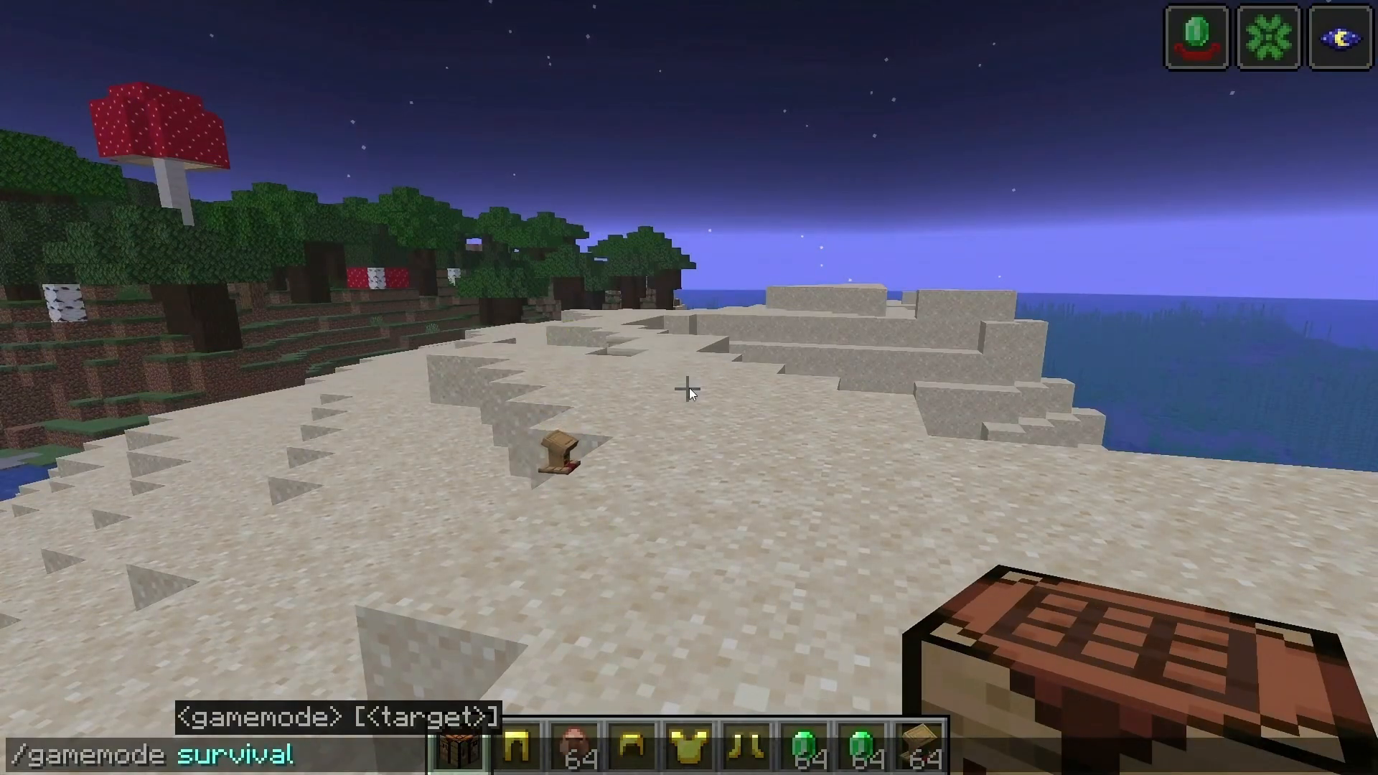
key("Return")
right_click(688, 388)
right_click(688, 388)
Step: Put the golden helmet in the center of the crafting grid and surround it with eight single emeralds
key("4")
left_click(768, 230)
left_click(817, 272)
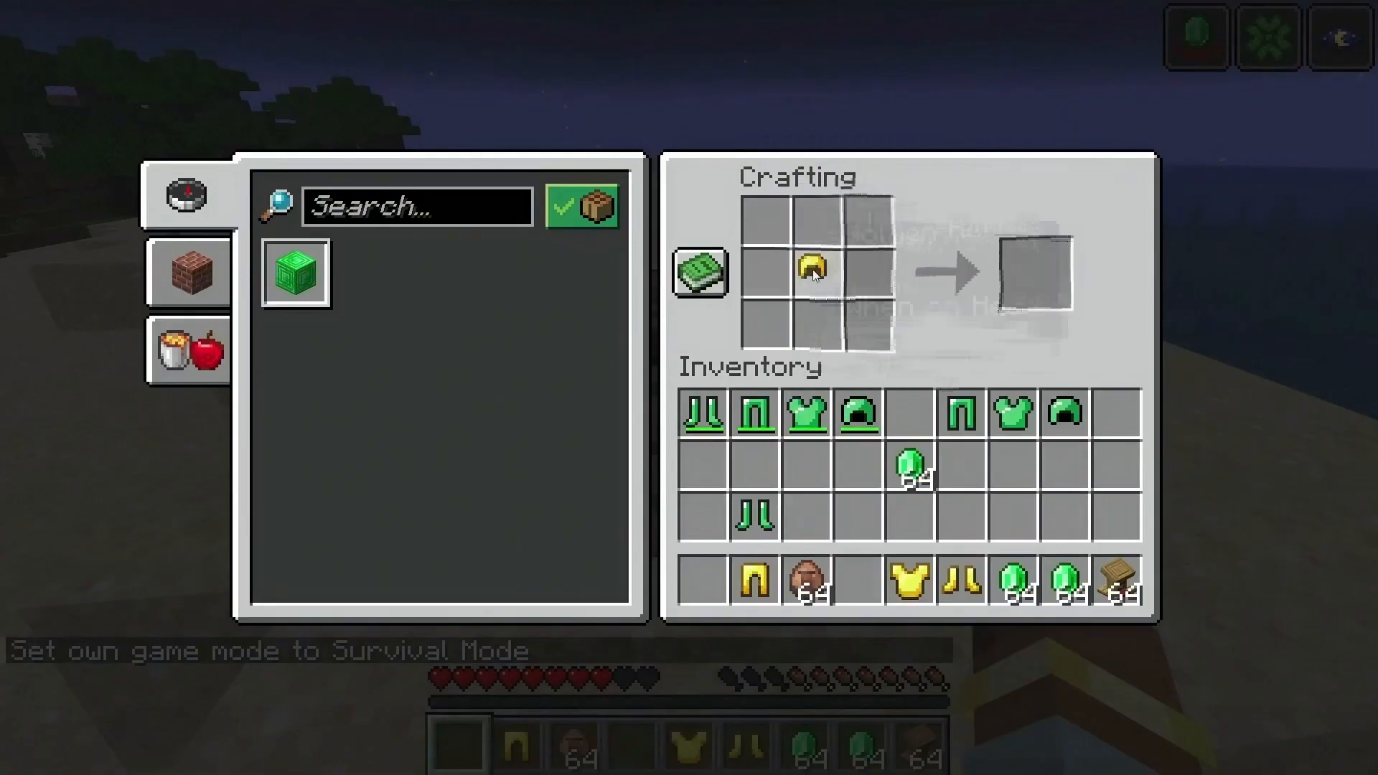
left_click(911, 464)
right_click(869, 323)
right_click(869, 272)
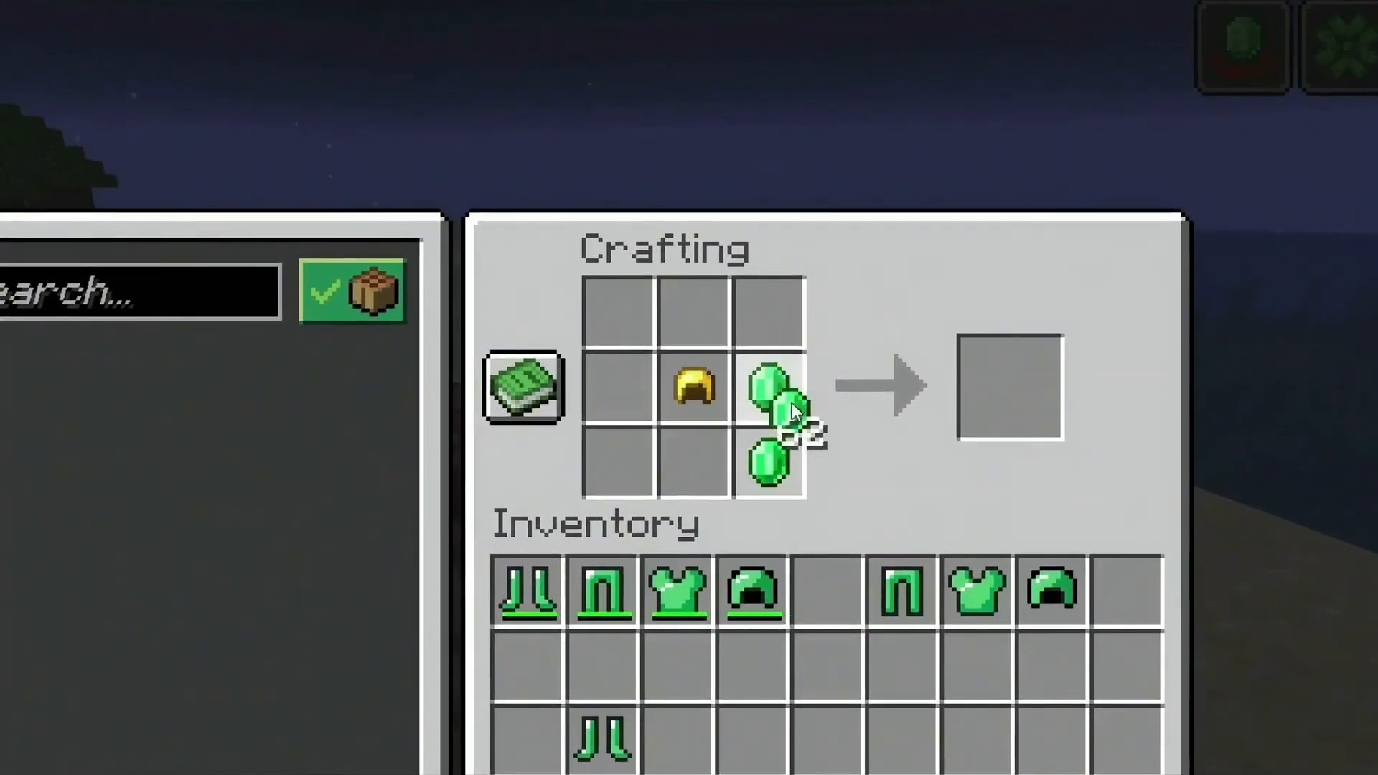
right_click(869, 221)
right_click(818, 221)
right_click(766, 221)
right_click(767, 273)
right_click(688, 470)
right_click(628, 472)
Step: Store the leftover emeralds in the emerald leggings' slot, move the leggings one row down, and collect the crafted emerald helmet
left_click(902, 596)
left_click(902, 664)
left_click(998, 384, "shift")
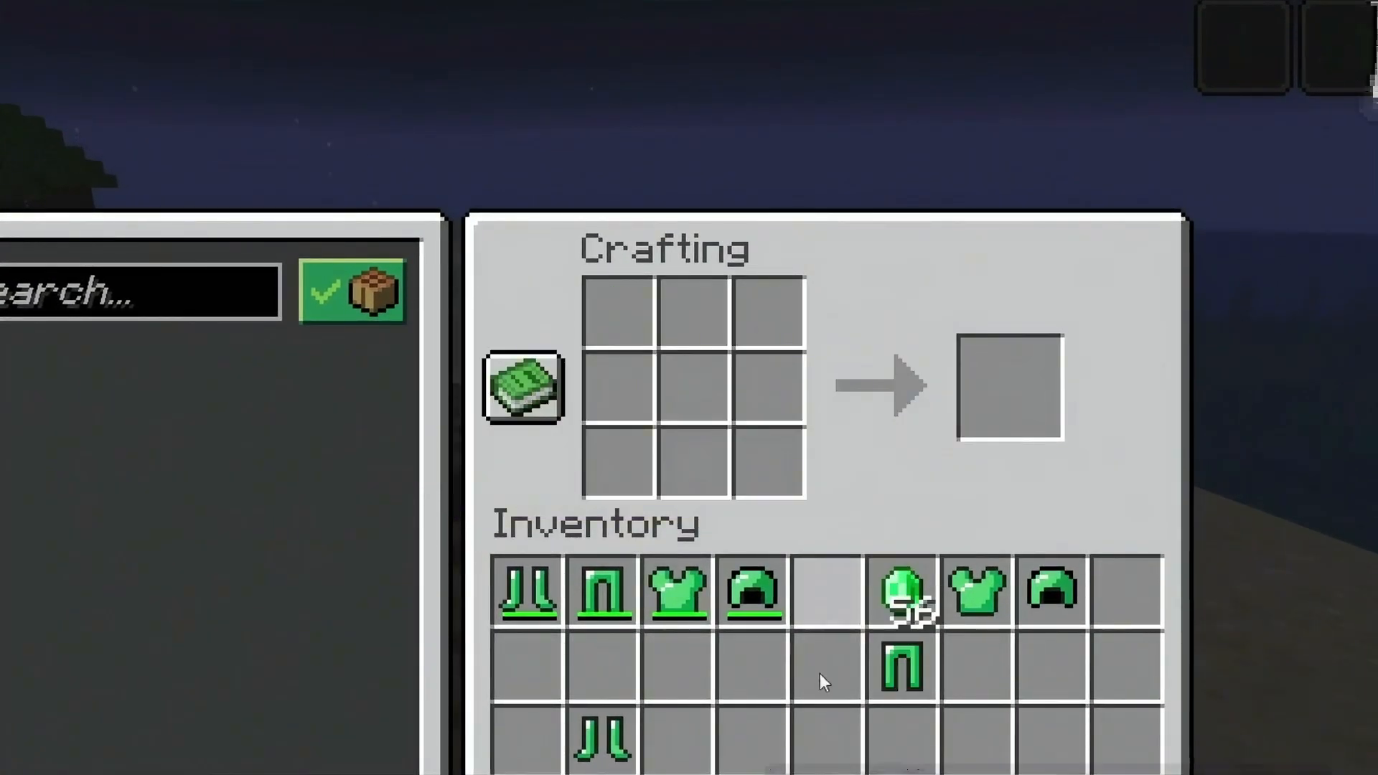
Step: Craft the emerald chestplate and leggings by surrounding the golden chestplate, and likewise the golden leggings, with eight emeralds each
left_click(827, 774)
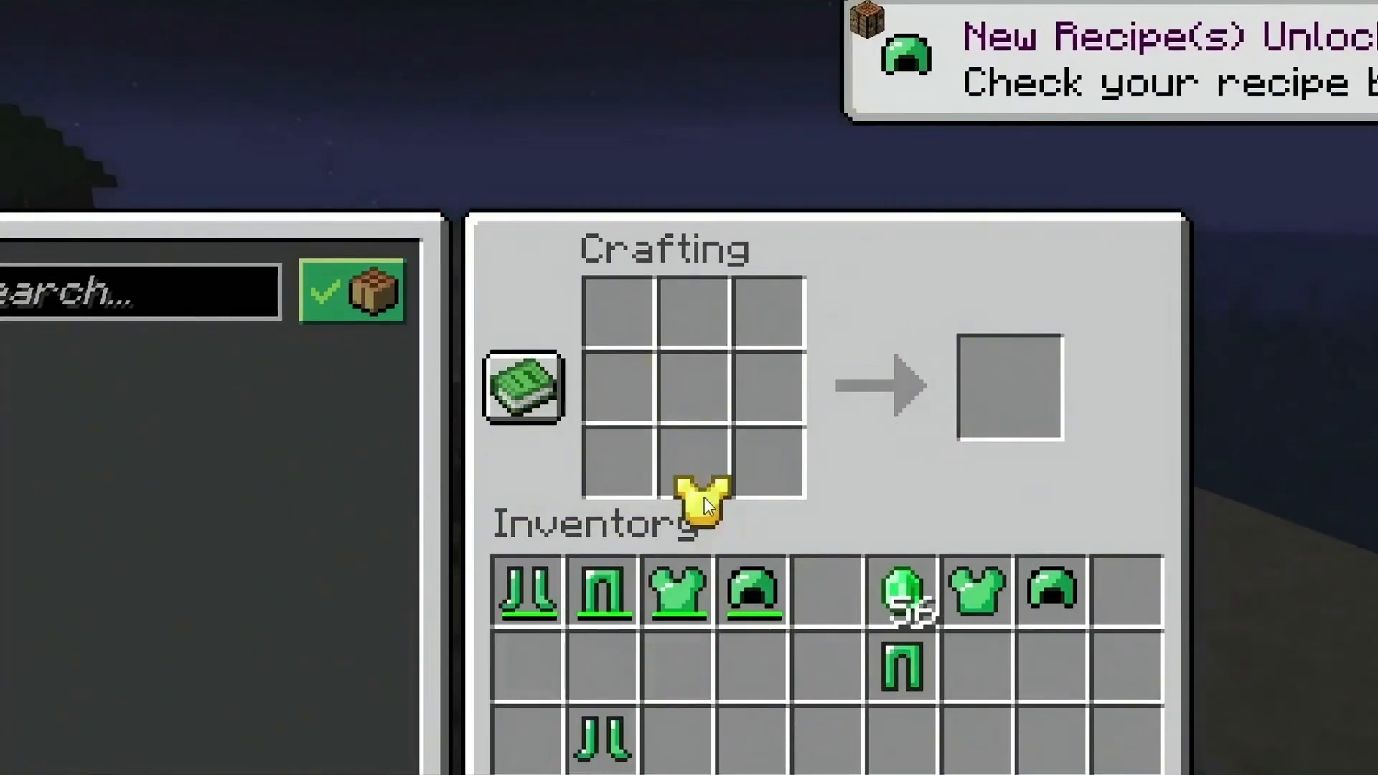
left_click(693, 388)
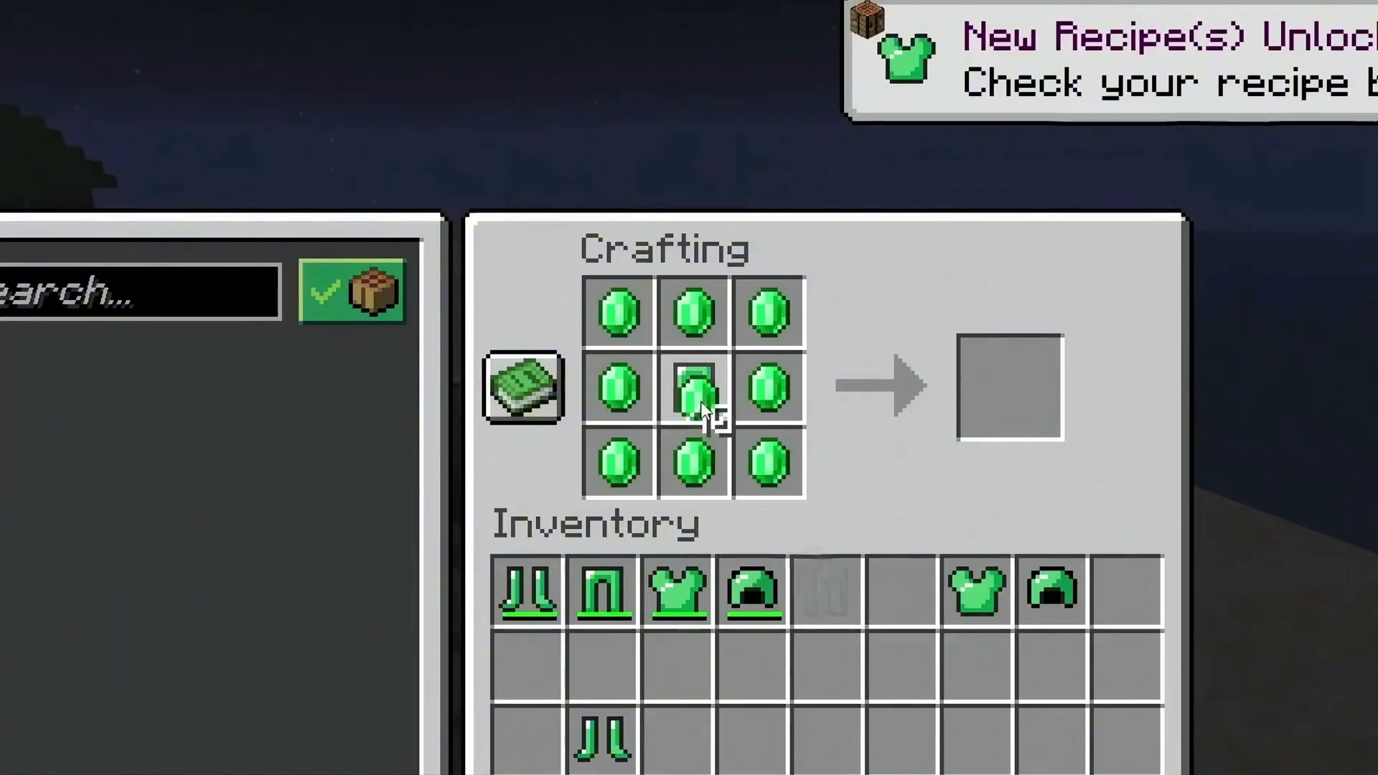
left_click(827, 590)
left_click(693, 388)
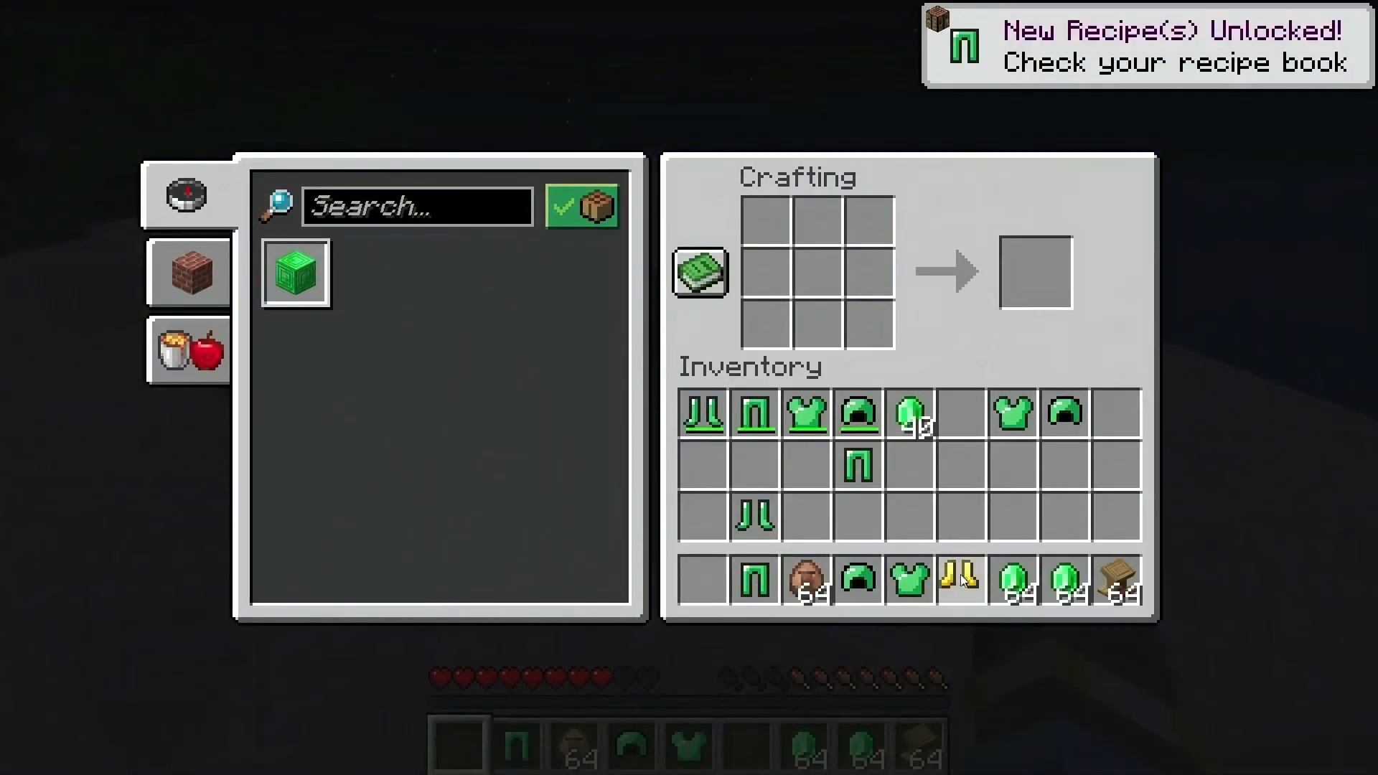
Step: Surround the golden boots with eight emeralds, store the leftover emeralds in the middle inventory row, and collect the crafted emerald boots
left_click(960, 580)
left_click(818, 273)
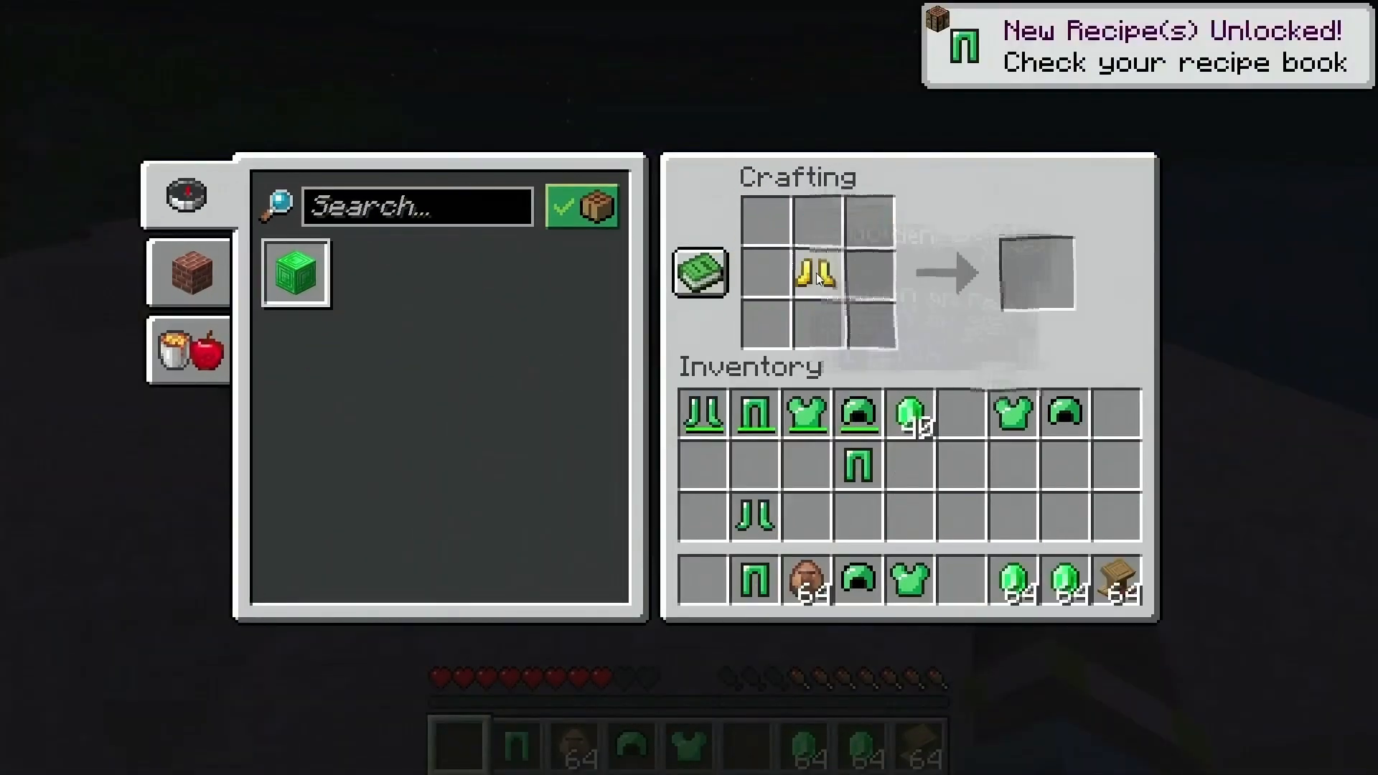
left_click(925, 420)
mouse_move(864, 307)
left_mouse_down()
mouse_move(775, 316)
mouse_move(818, 323)
left_mouse_up()
left_click(958, 468)
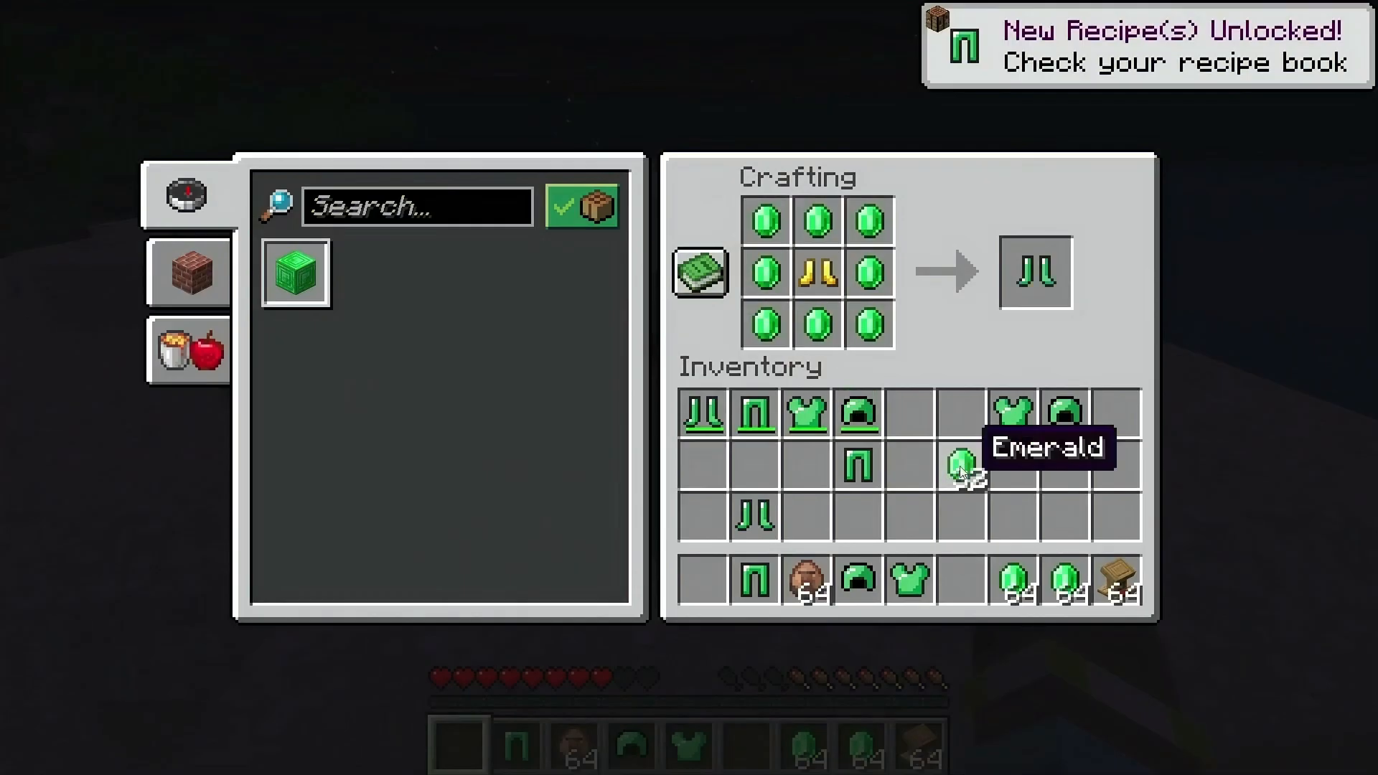
left_click(1036, 273, "shift")
Step: Leave the crafting table and equip the emerald leggings, helmet, chestplate and boots from the hotbar
key("e")
scroll(687, 388, "down", 1)
right_click(687, 388)
scroll(687, 389, "down", 2)
right_click(687, 389)
scroll(687, 388, "down", 1)
right_click(687, 388)
scroll(687, 389, "down", 1)
right_click(687, 388)
scroll(687, 388, "up", 4)
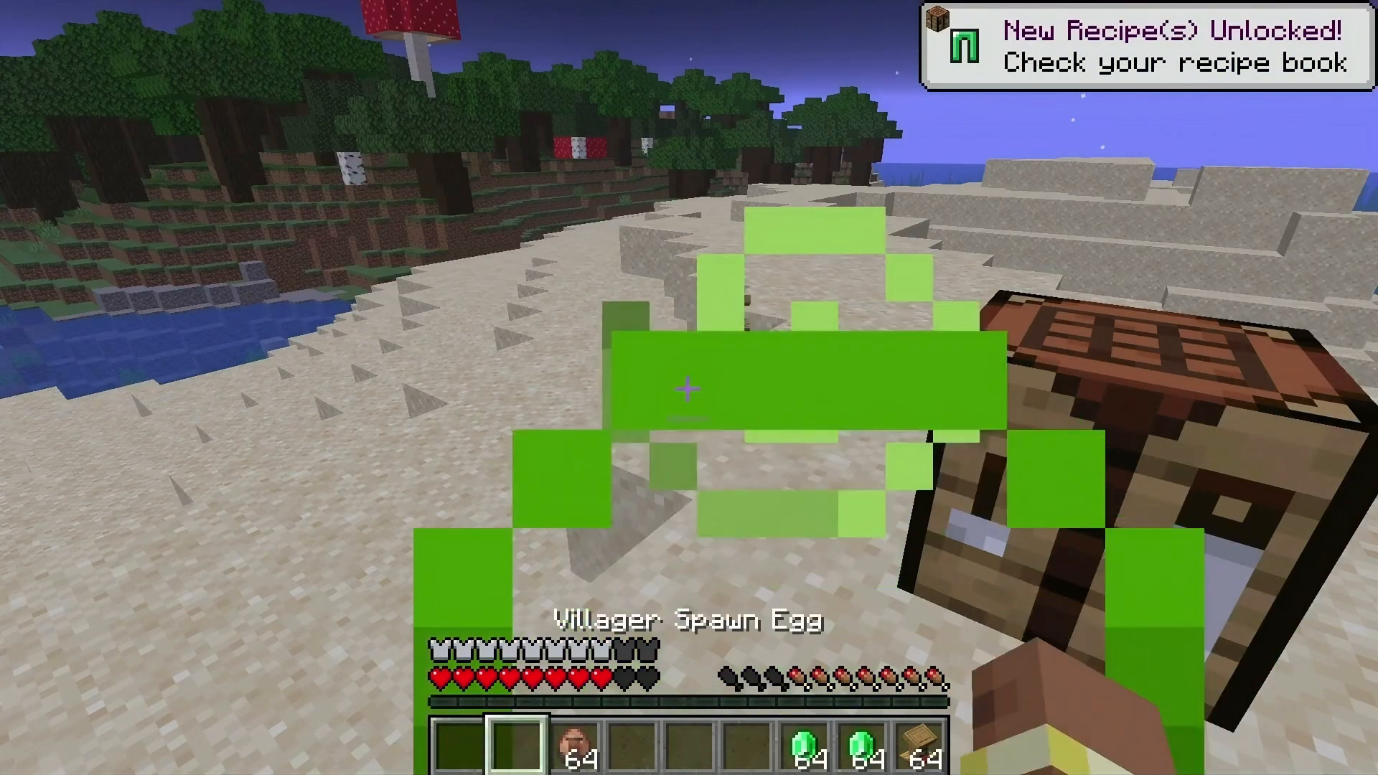
Step: Place a group of lecterns along the beach and spawn villagers next to the crafting table
scroll(687, 389, "down", 1)
scroll(687, 389, "down", 4)
key("w")
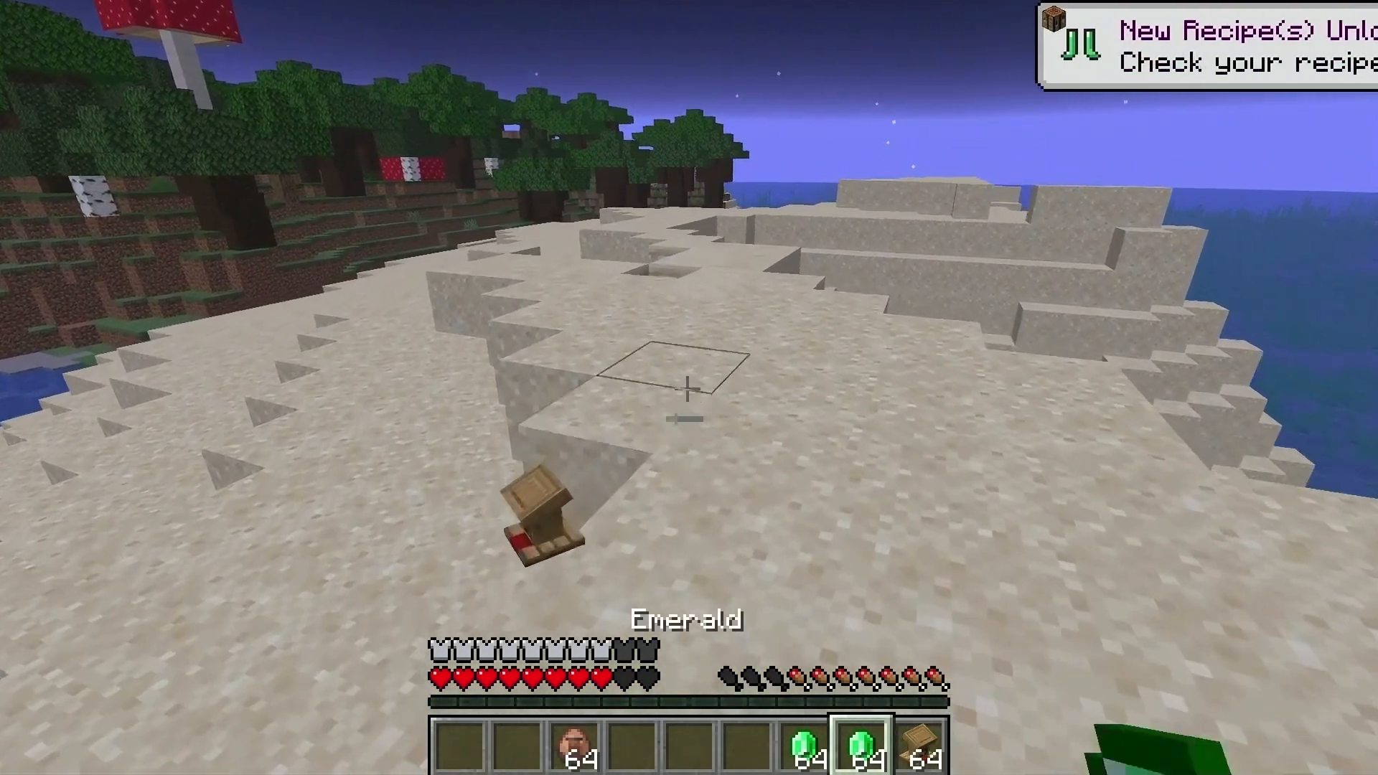
scroll(687, 388, "down", 2)
right_click(687, 389)
right_click(687, 389)
right_click(687, 388)
right_click(687, 389)
right_click(687, 388)
right_click(687, 388)
right_click(687, 389)
right_click(687, 388)
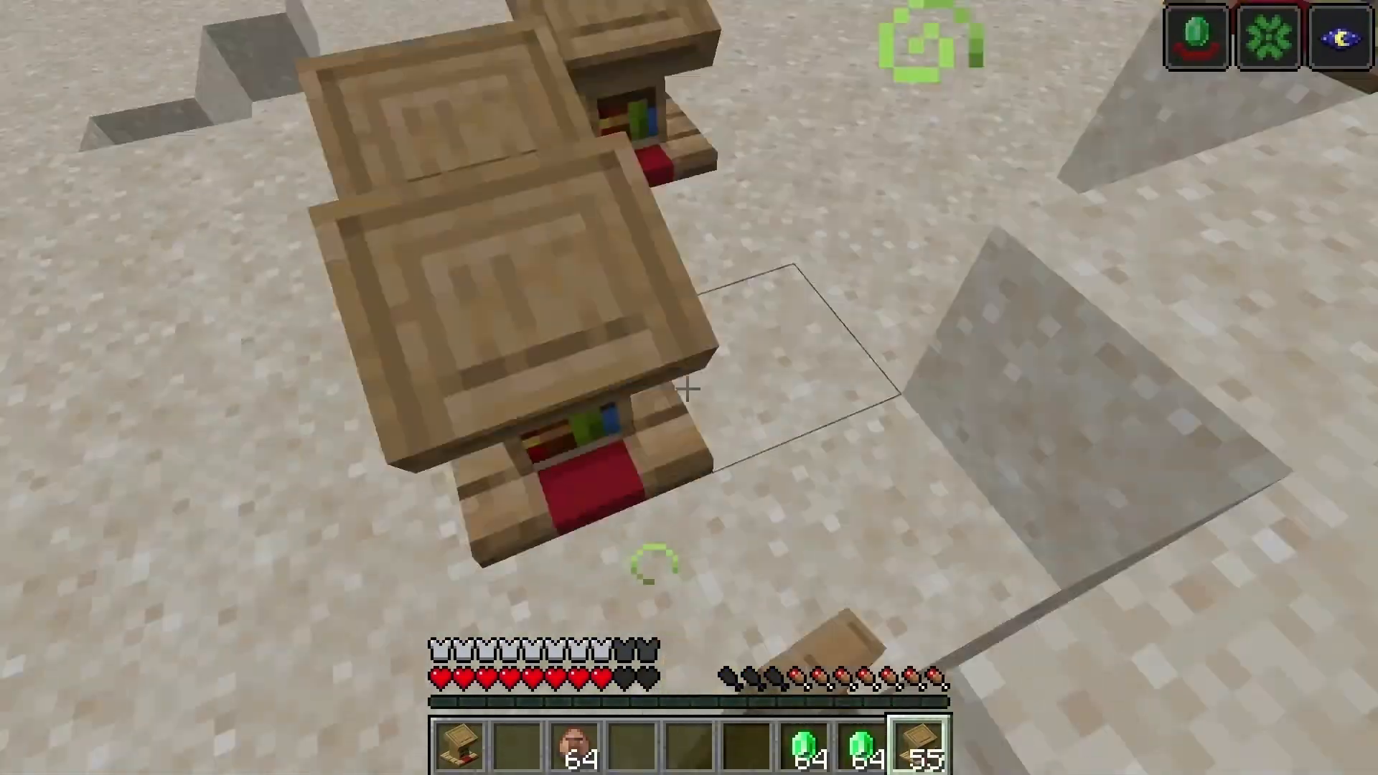
right_click(687, 389)
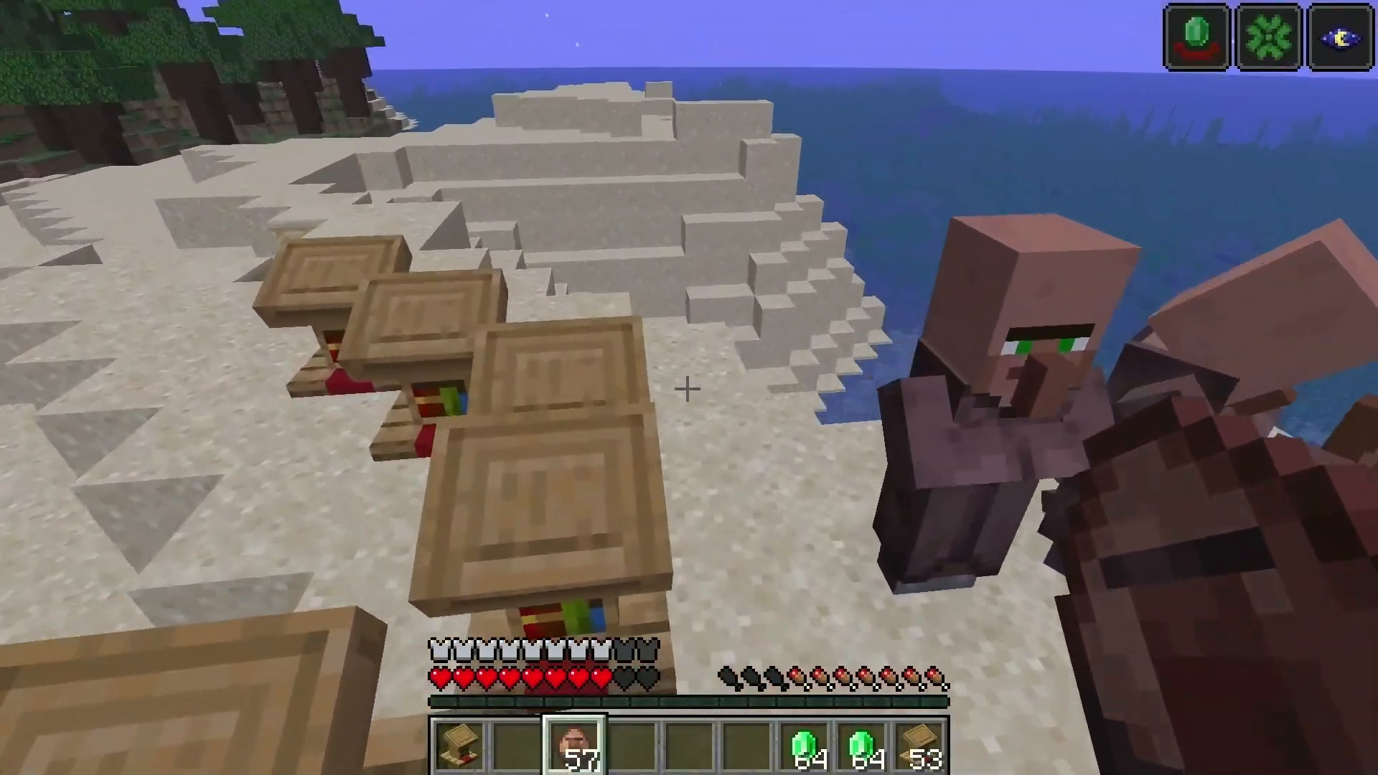
right_click(687, 388)
scroll(687, 388, "up", 1)
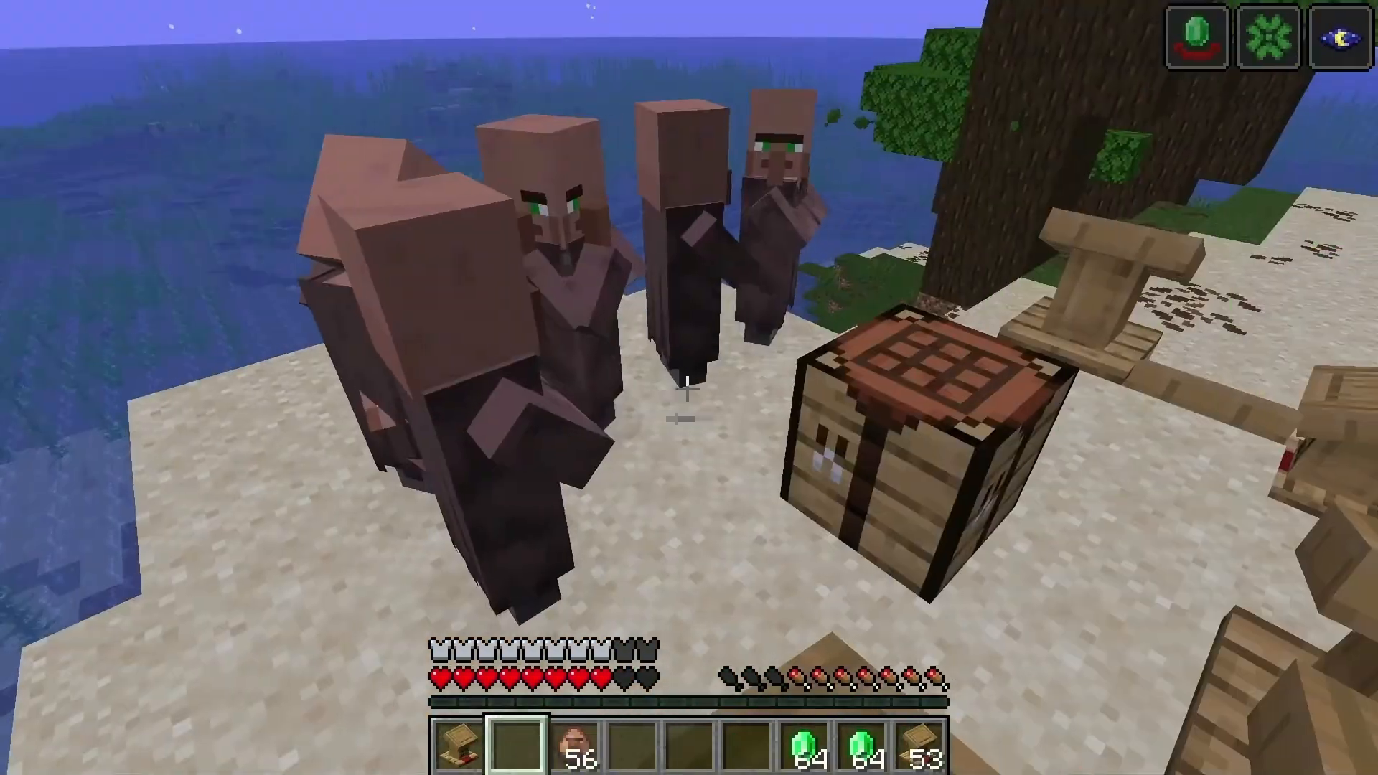
Step: Switch the game mode to creative, search the items for "bed", and add white beds to the hotbar
key("e")
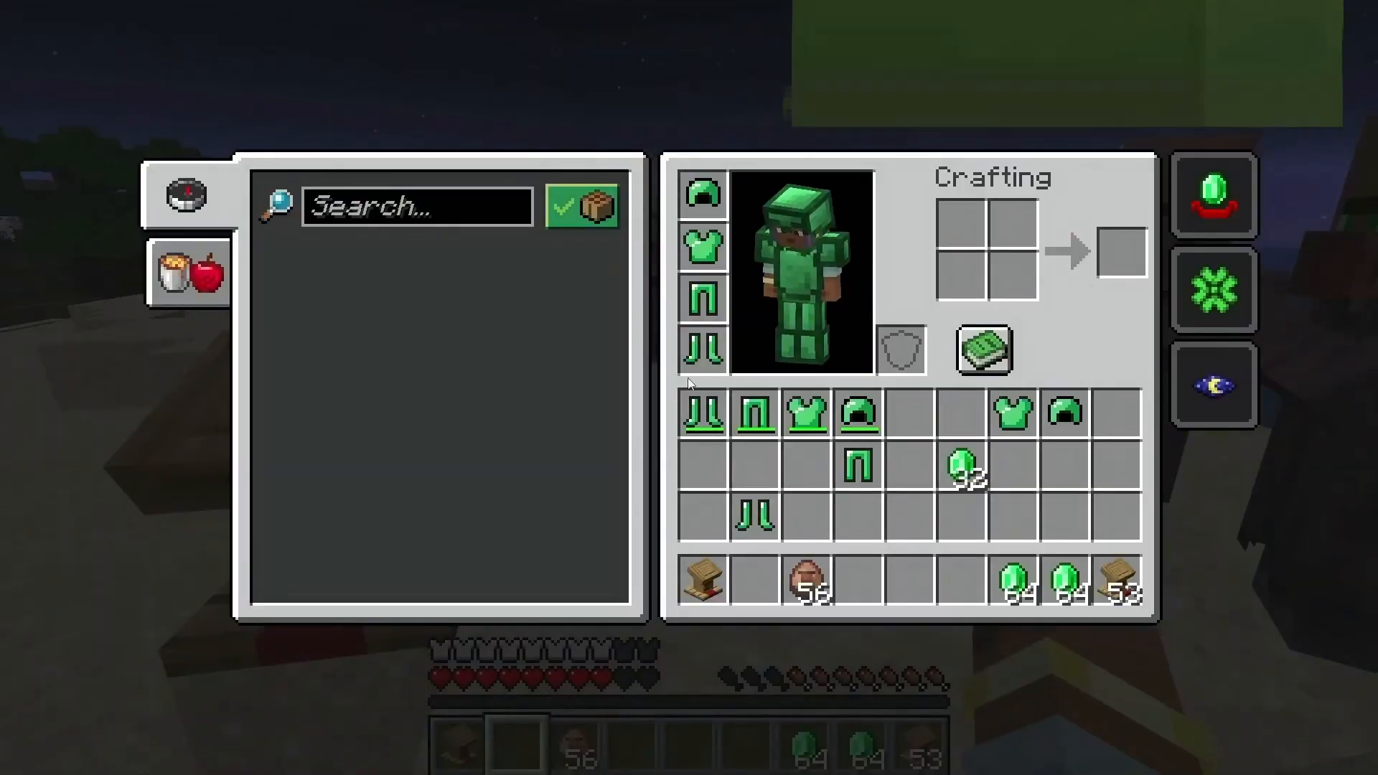
key("e")
key("t")
key("Up")
key("Up")
key("Return")
type("e")
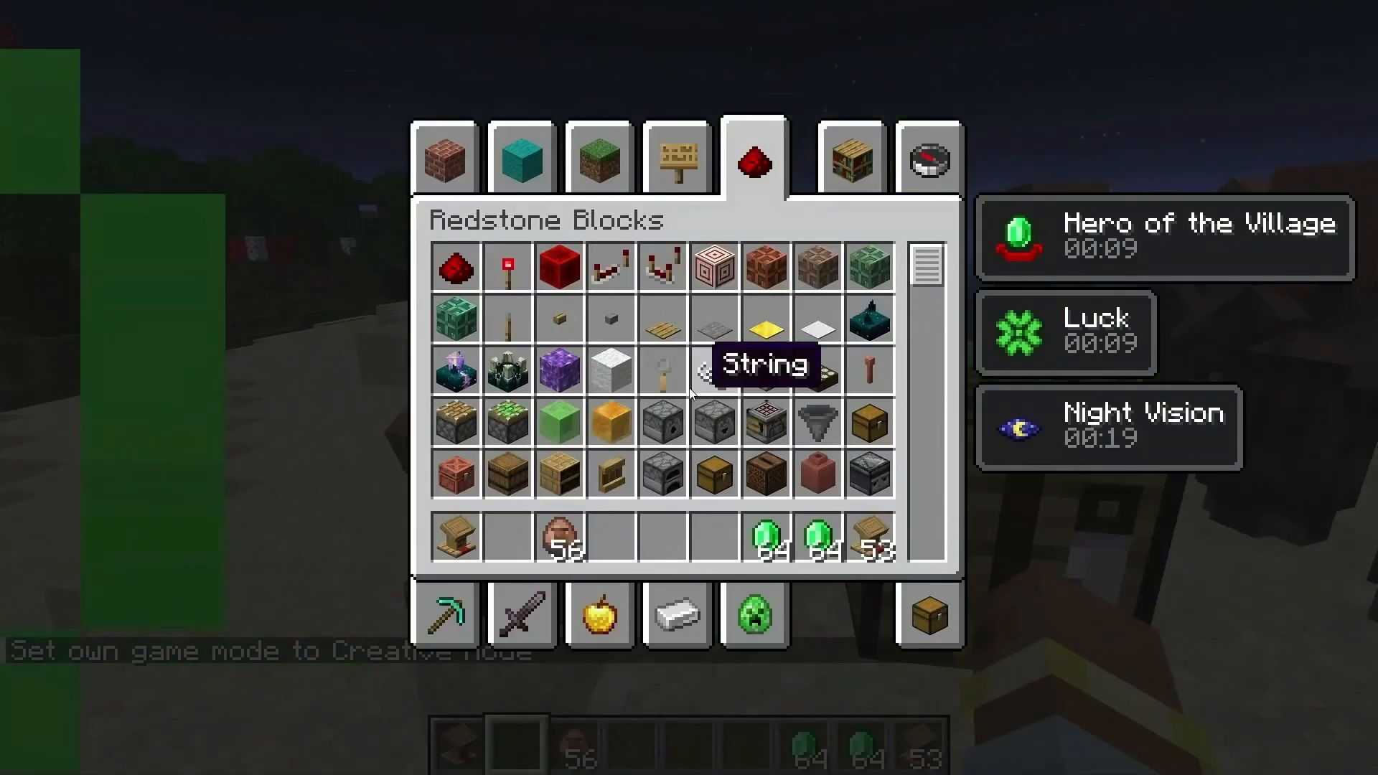
type("tbed4")
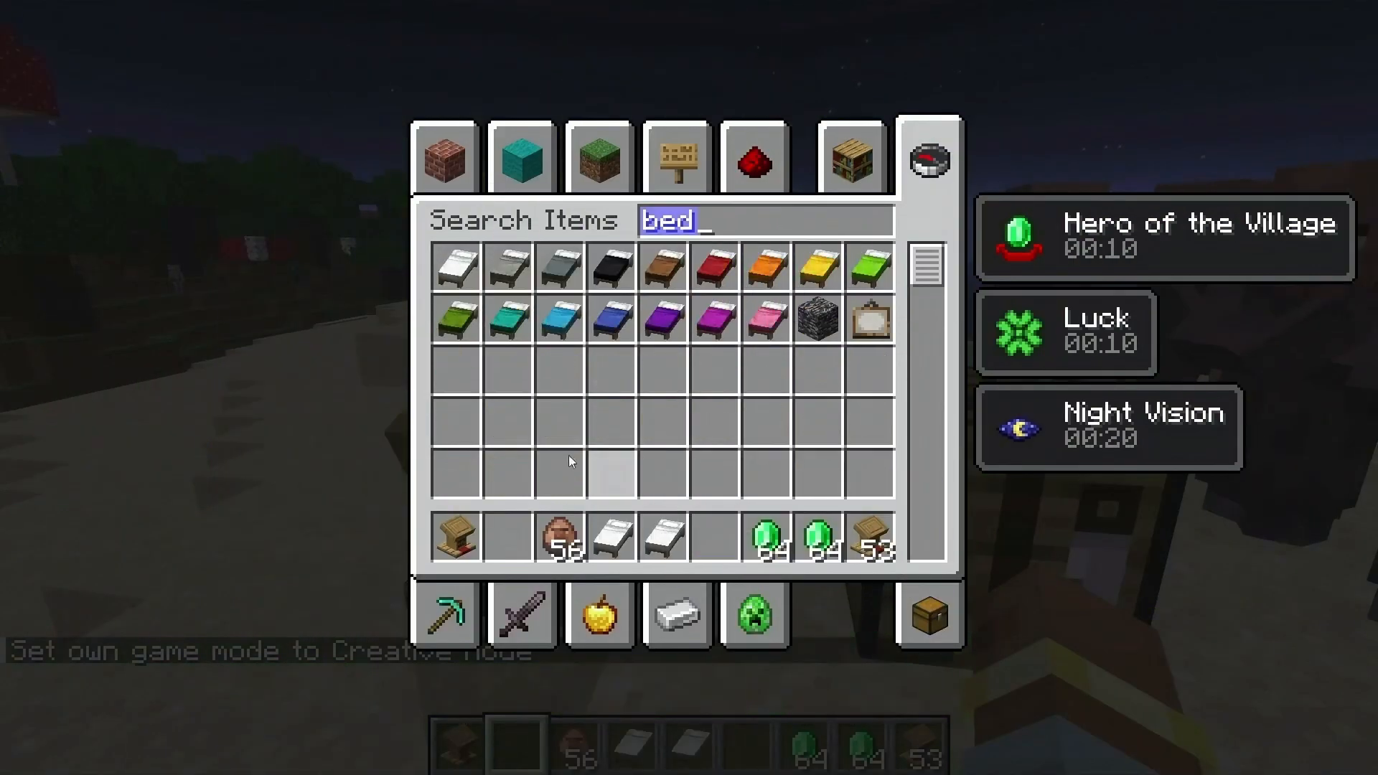
left_click(454, 270)
left_click(508, 536)
key("e")
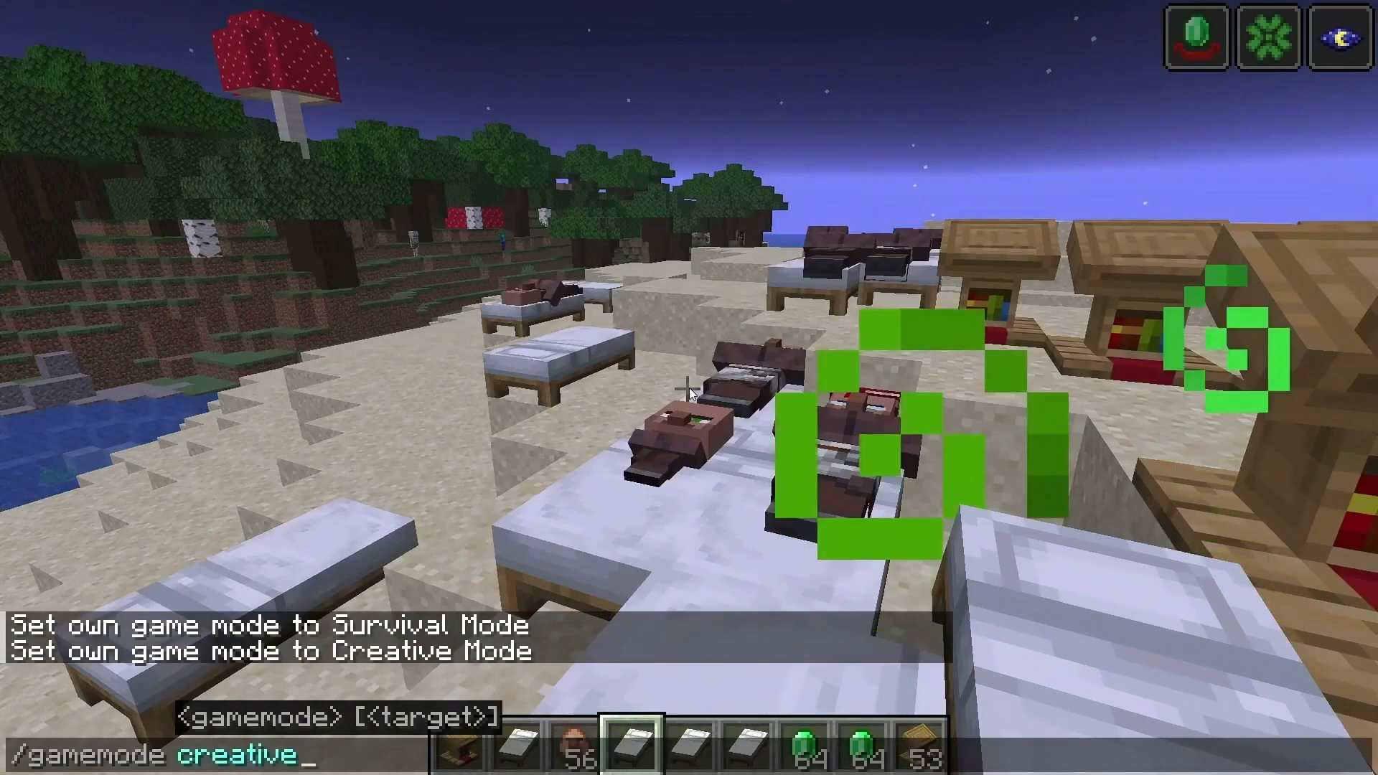
Step: Switch the game mode to survival and set the world time to day with /time set day
key("Up")
key("Return")
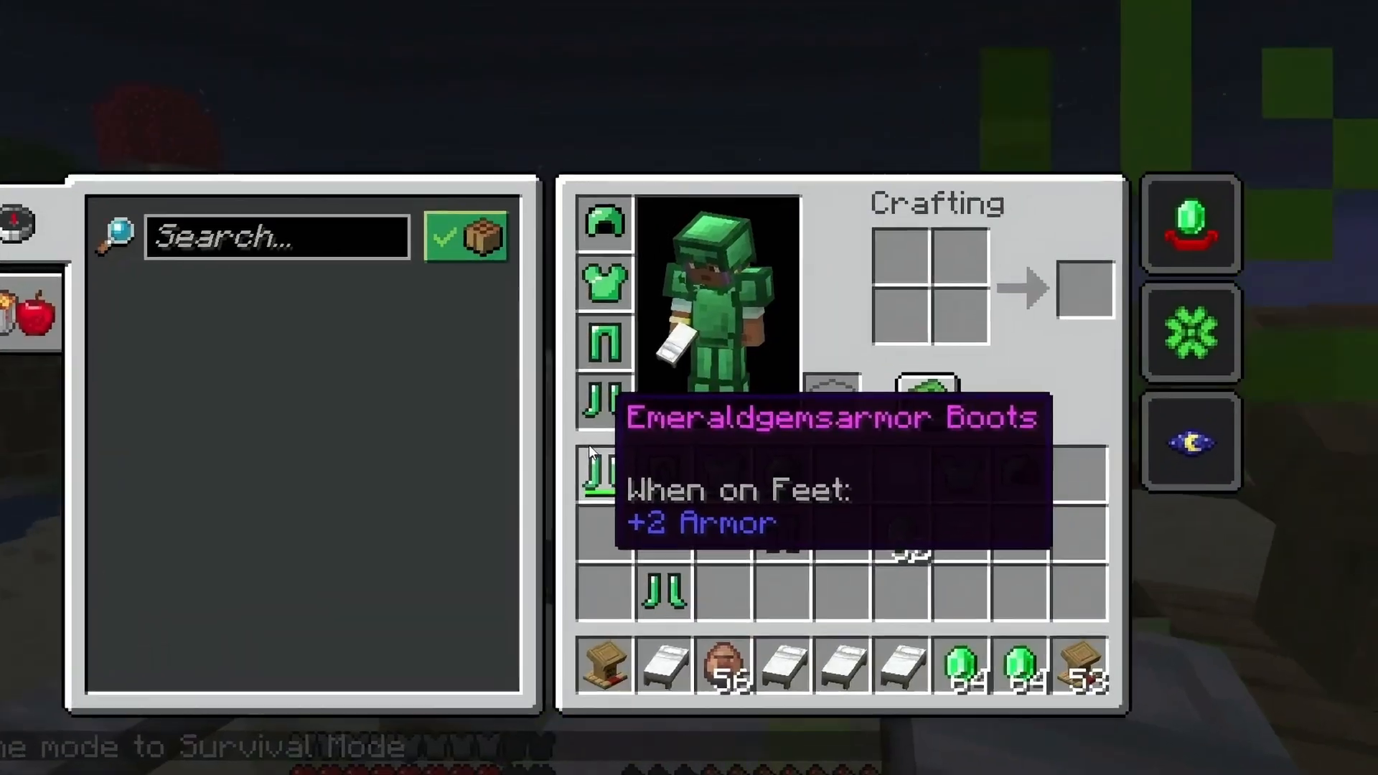
key("e")
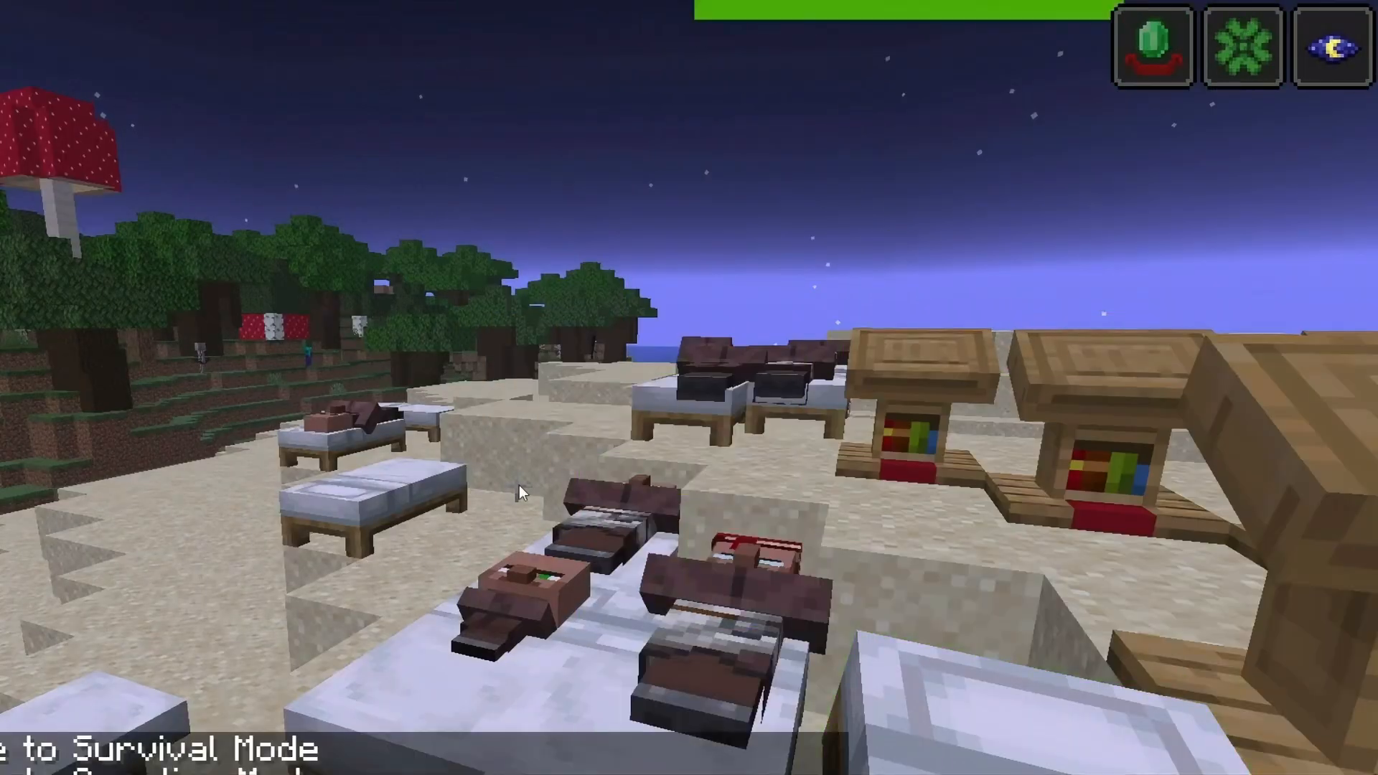
type("/time set day")
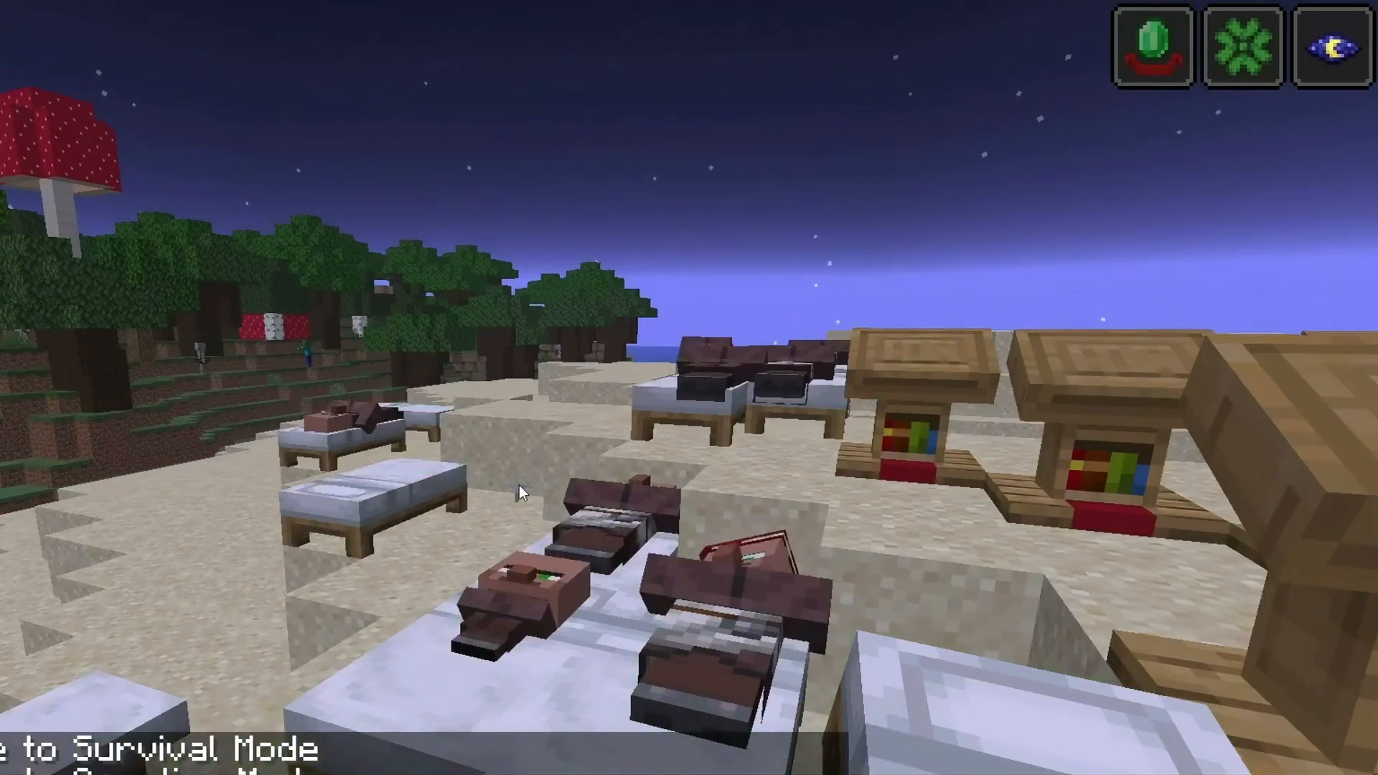
key("Return")
Step: Check the trade offers and emerald prices of two novice librarian villagers
right_click(518, 487)
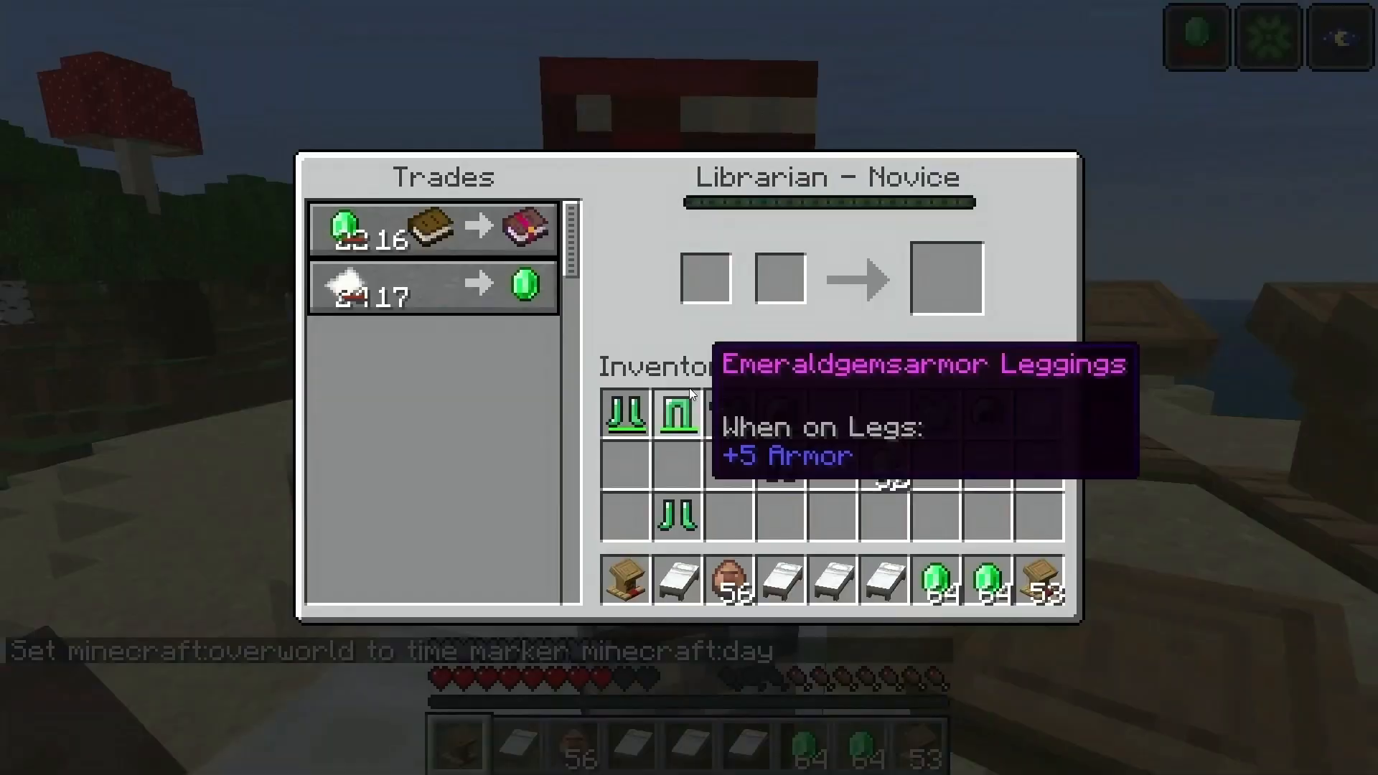
key("Escape")
right_click(689, 388)
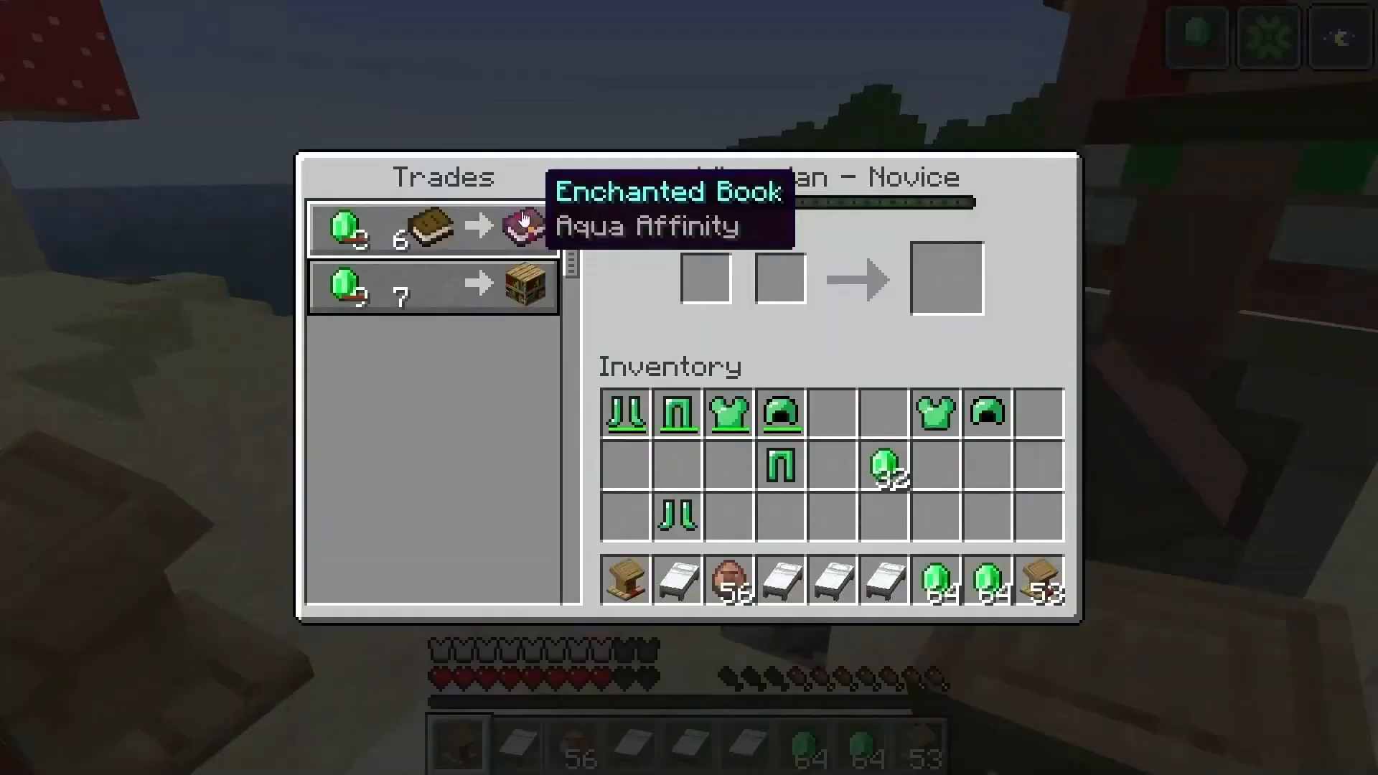
key("Escape")
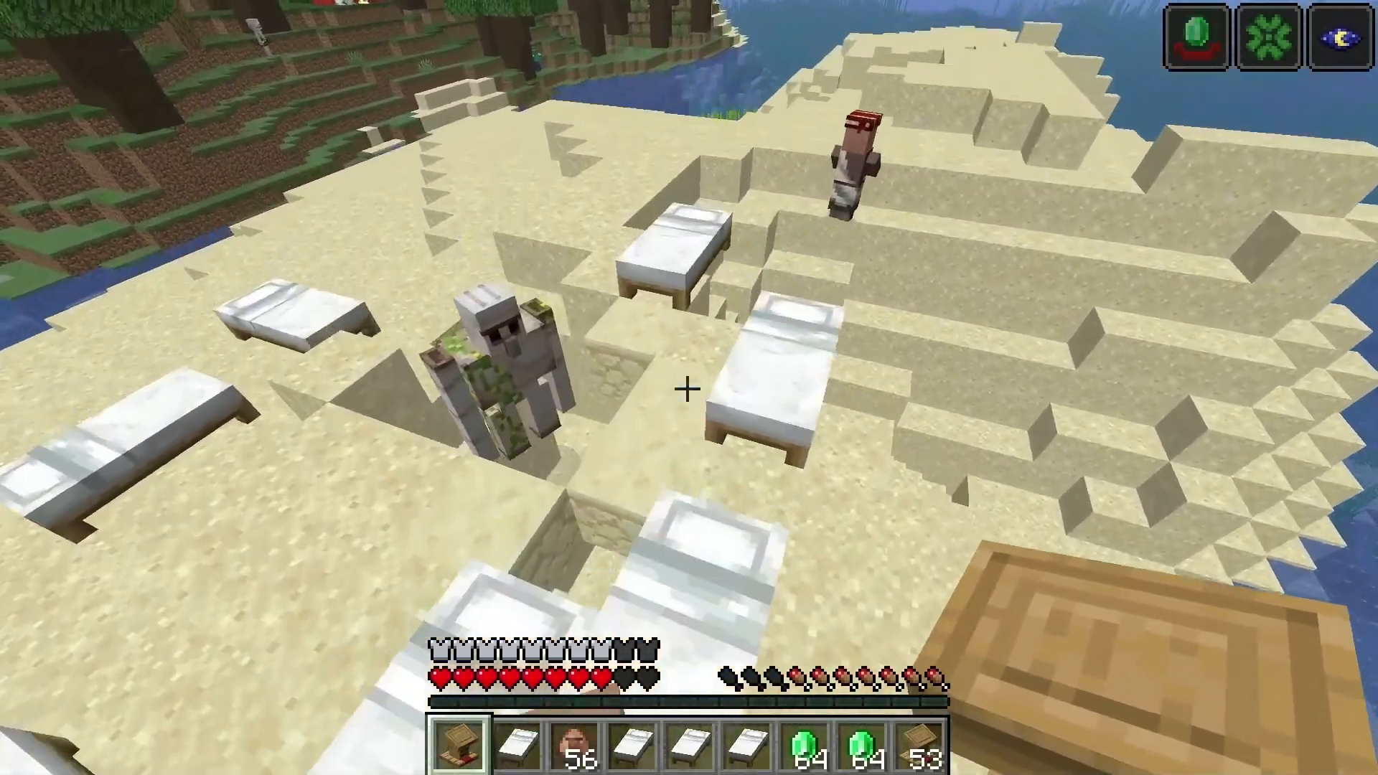
Step: Attack the iron golem near the beds and run away from it along the beach
key("w")
left_click(688, 389)
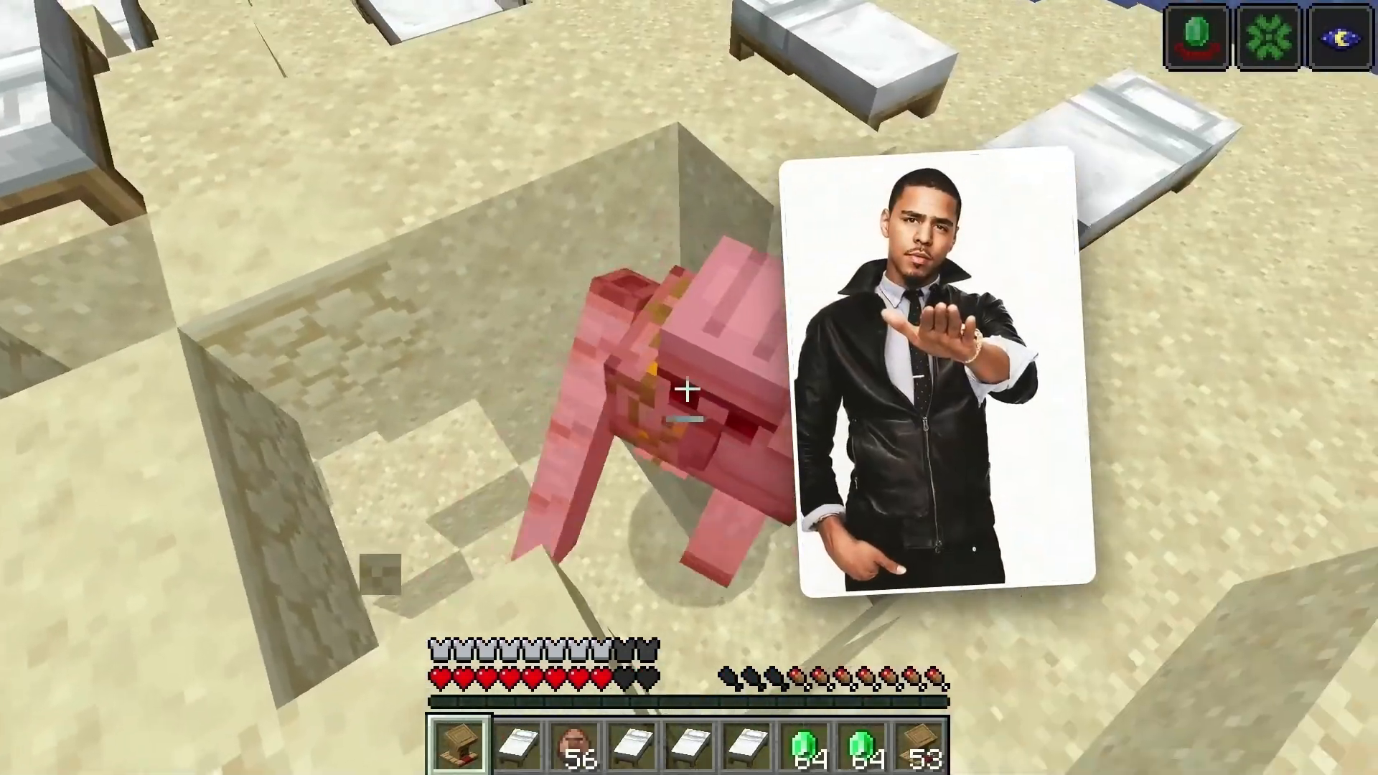
key("w")
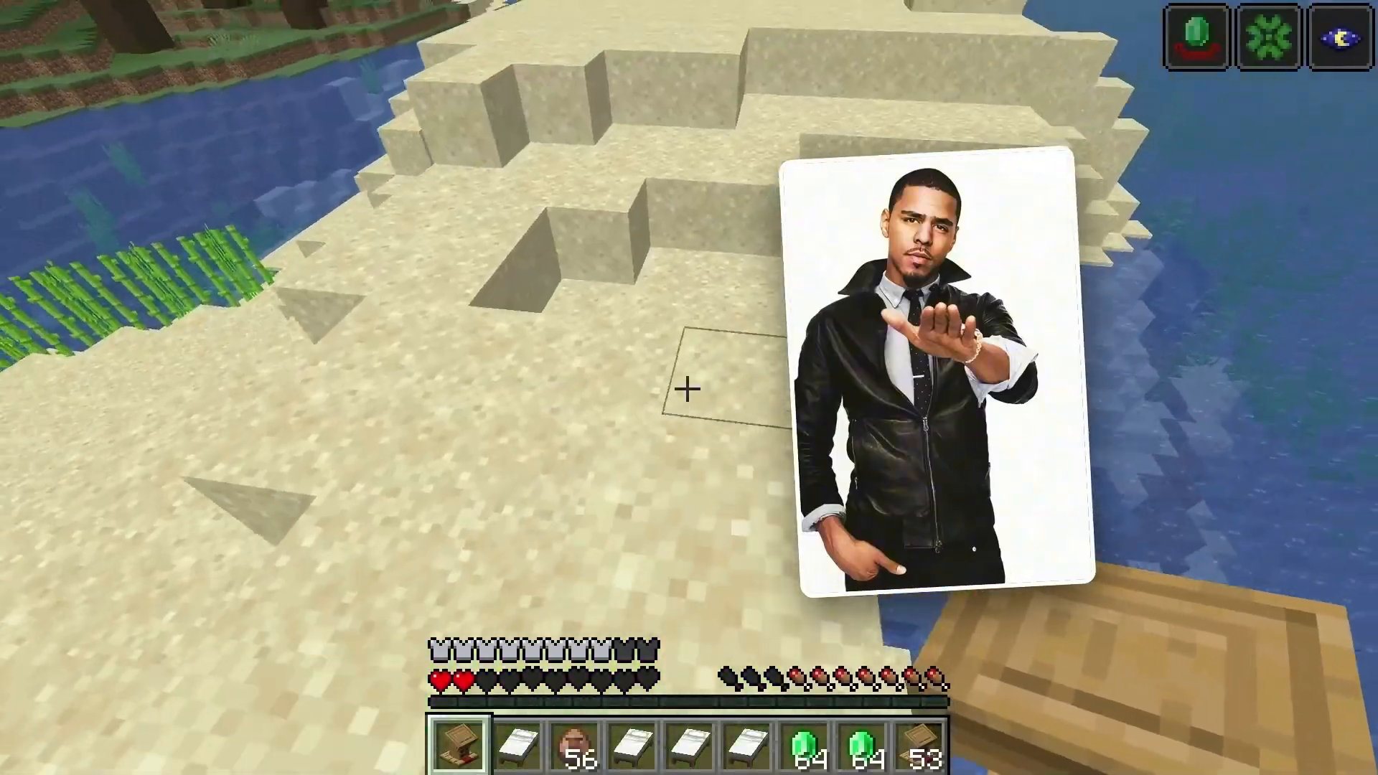
key("w")
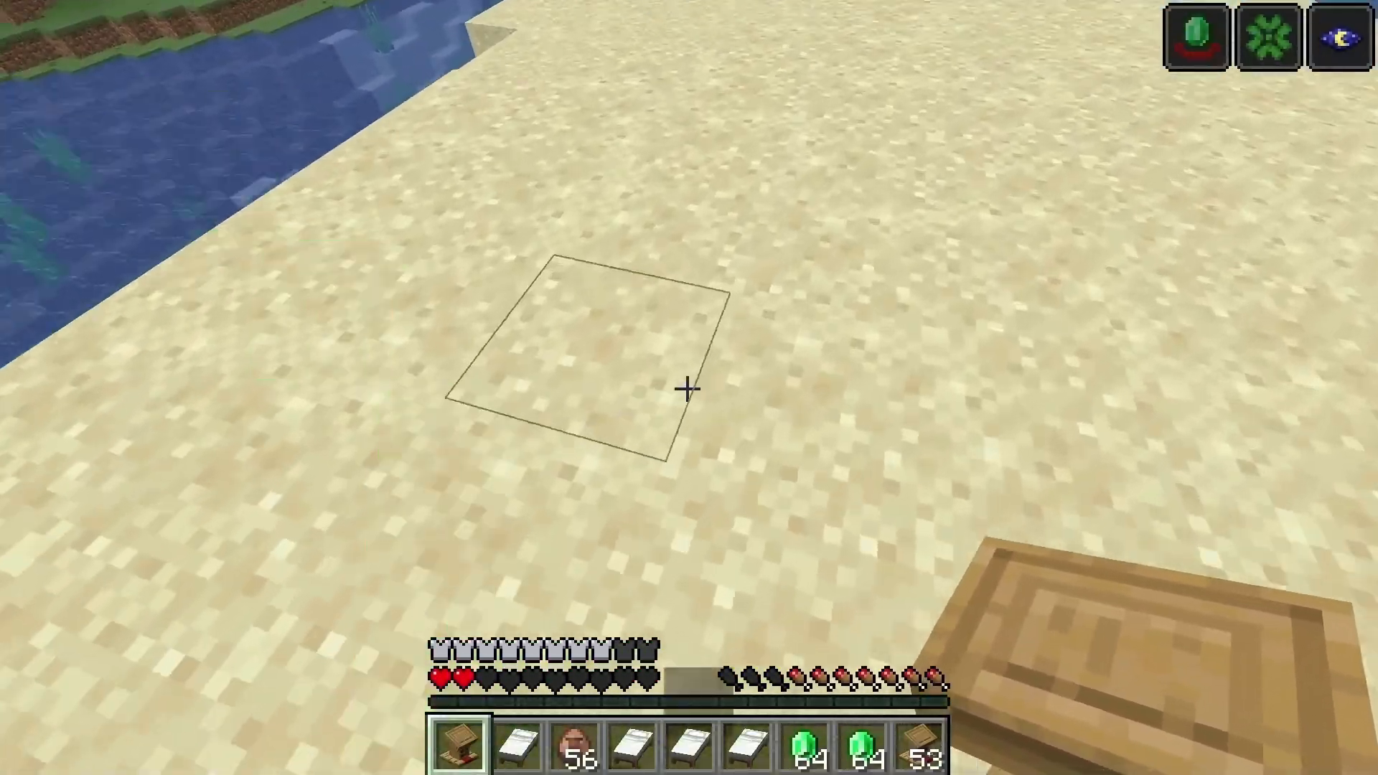
Step: Place two lecterns side by side on the sand at the far end of the beach
right_click(688, 389)
scroll(687, 388, "up", 1)
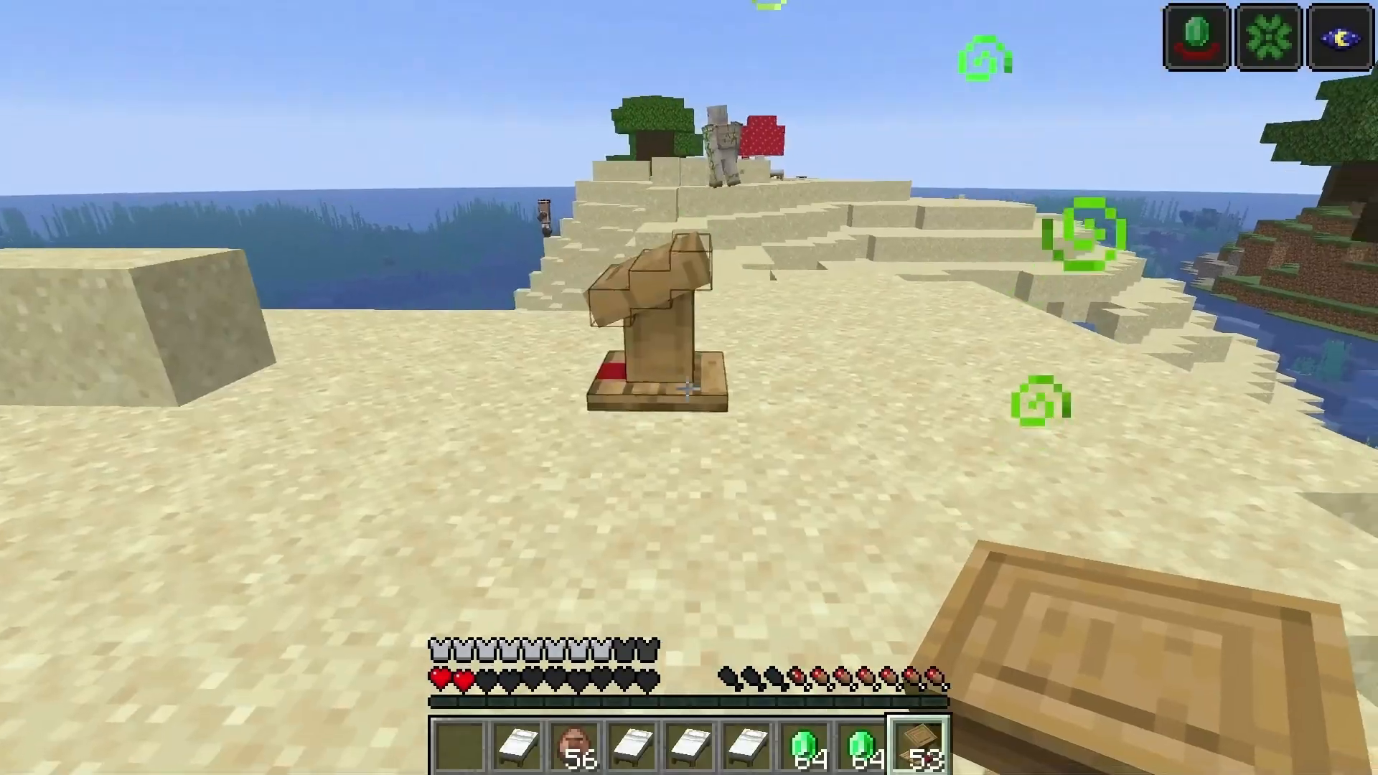
right_click(688, 388)
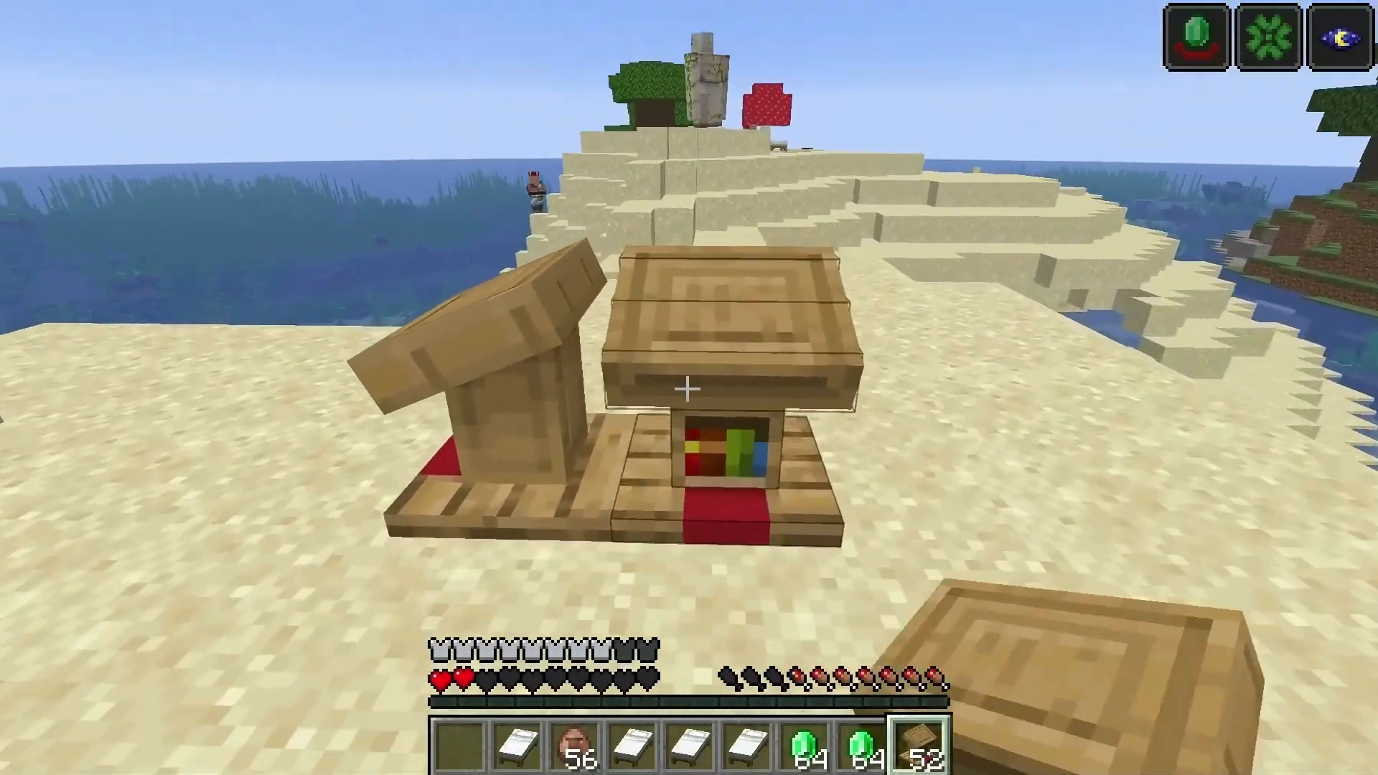
Step: Hold the emeralds and view the worn emerald armor from behind and from the front in third person
scroll(687, 388, "up", 2)
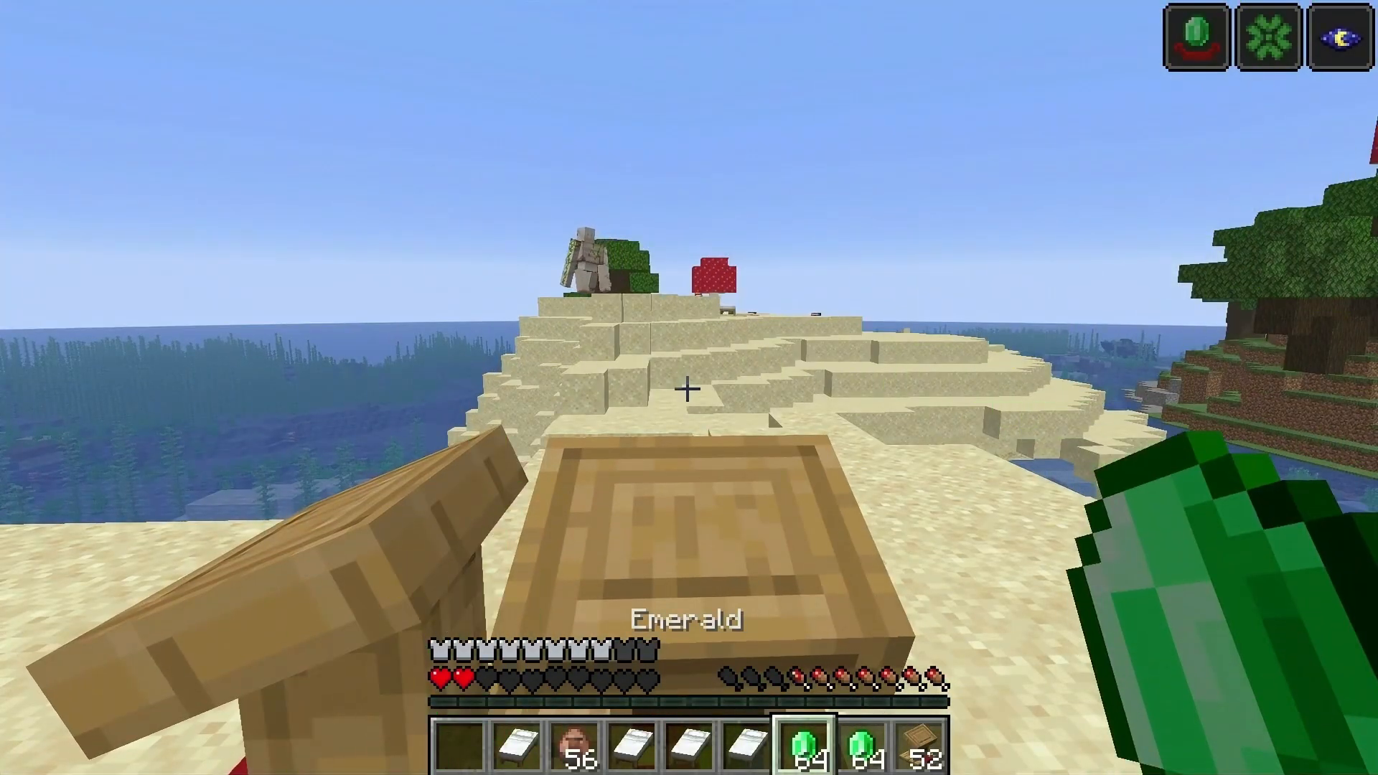
key("F5")
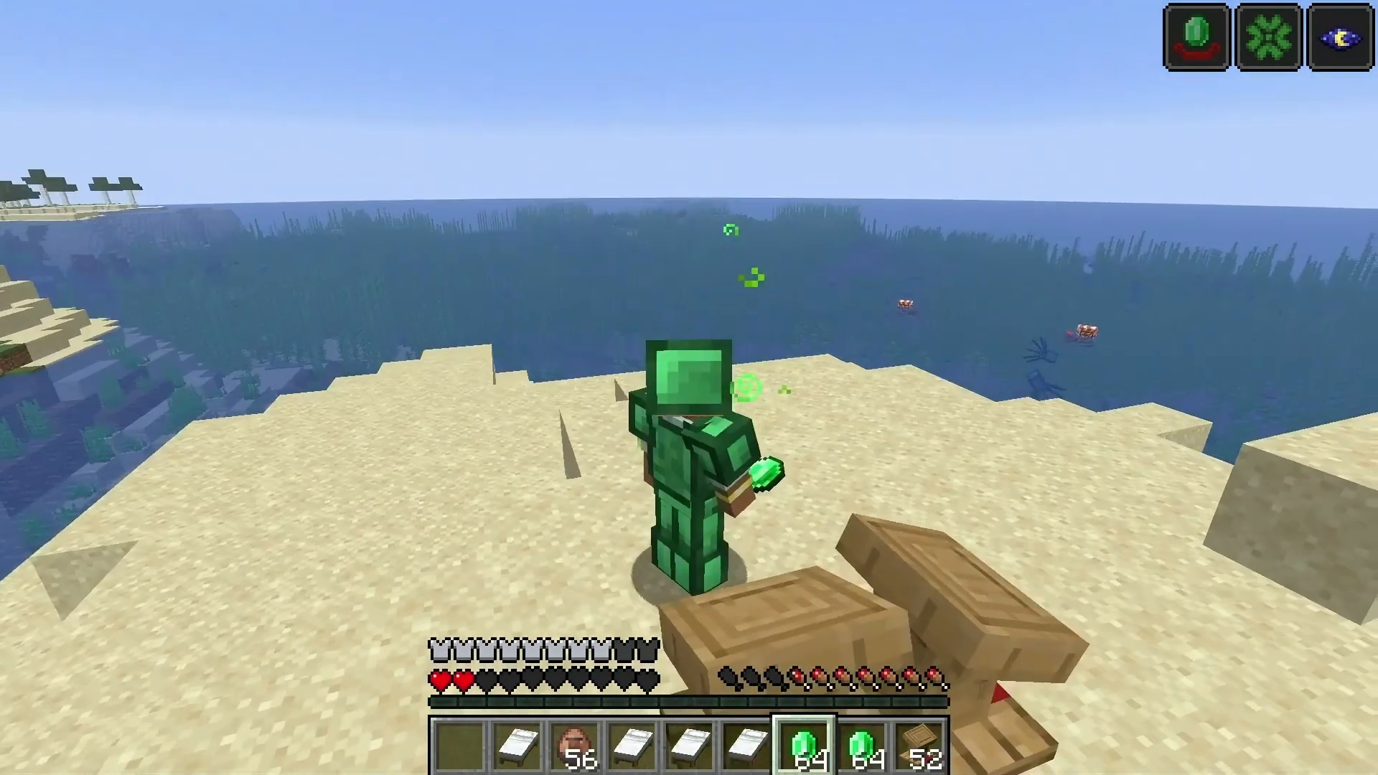
key("F5")
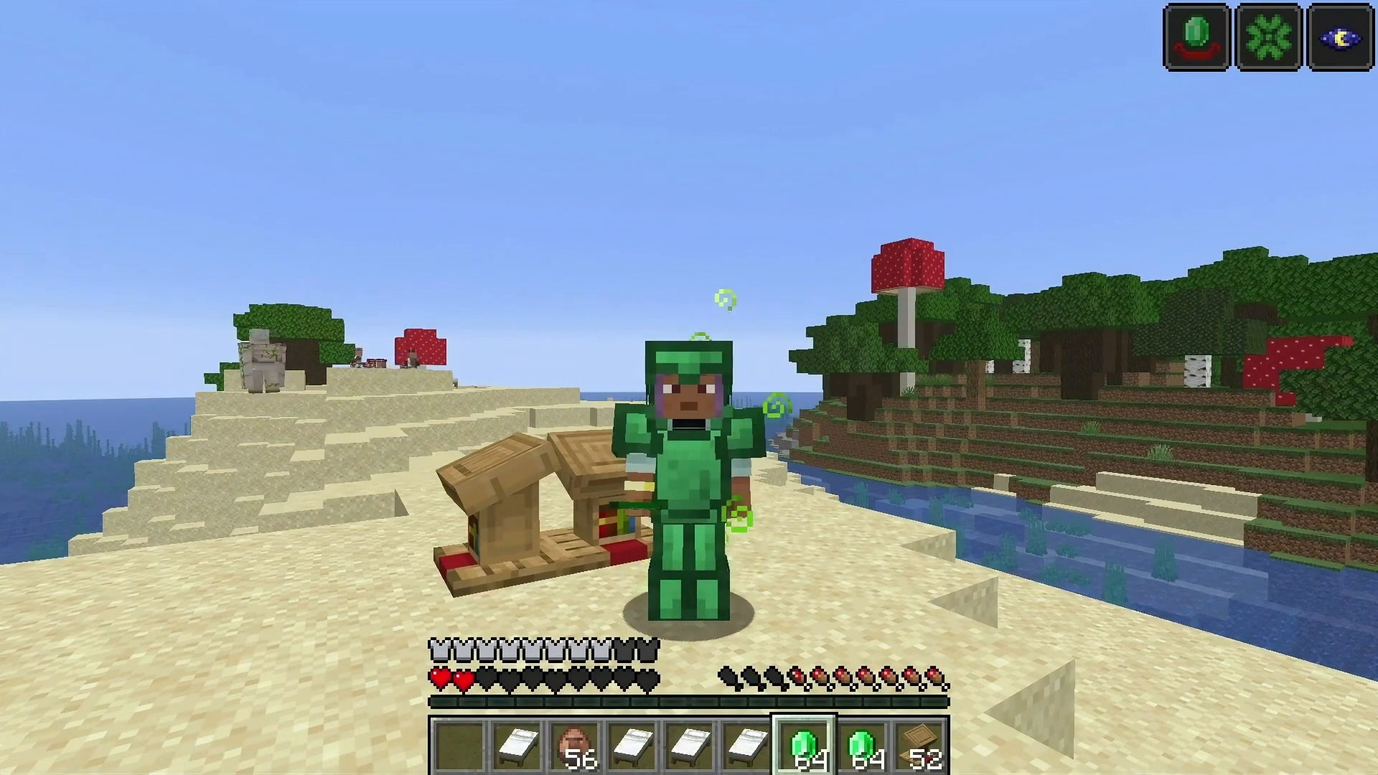
left_click(689, 387)
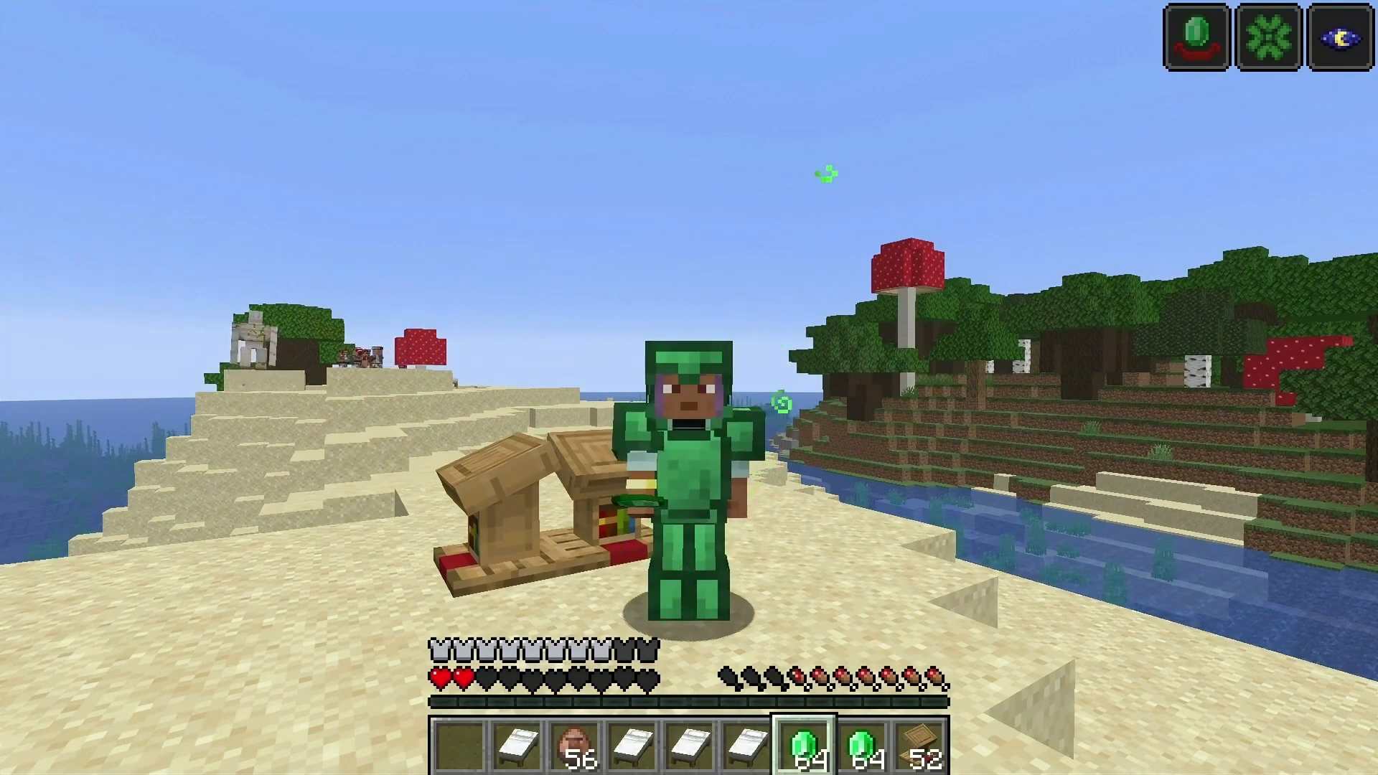